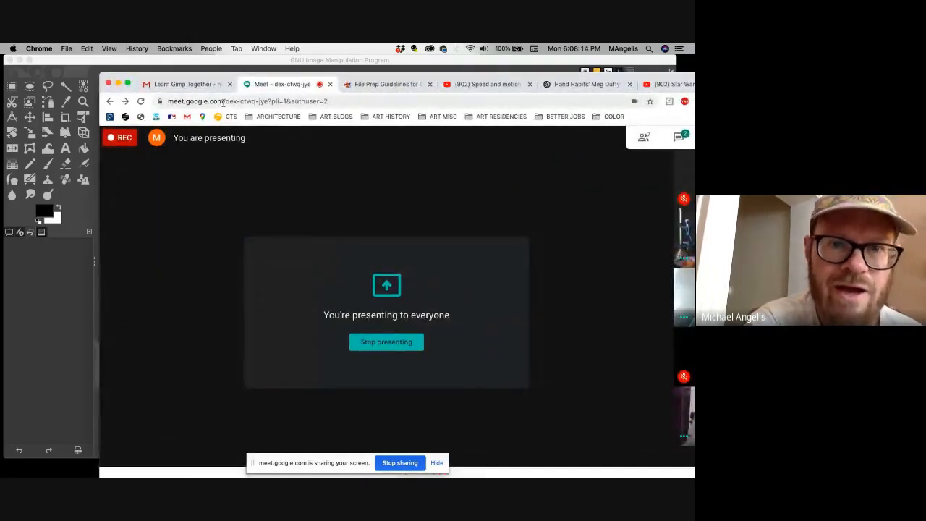
Minimize the browser window, switch to GIMP and reposition its window so that all of it fits on the desktop.
{"action": "left_click_drag", "start_coordinate": [134, 78], "coordinate": [43, 62]}
{"action": "left_click", "coordinate": [27, 66]}
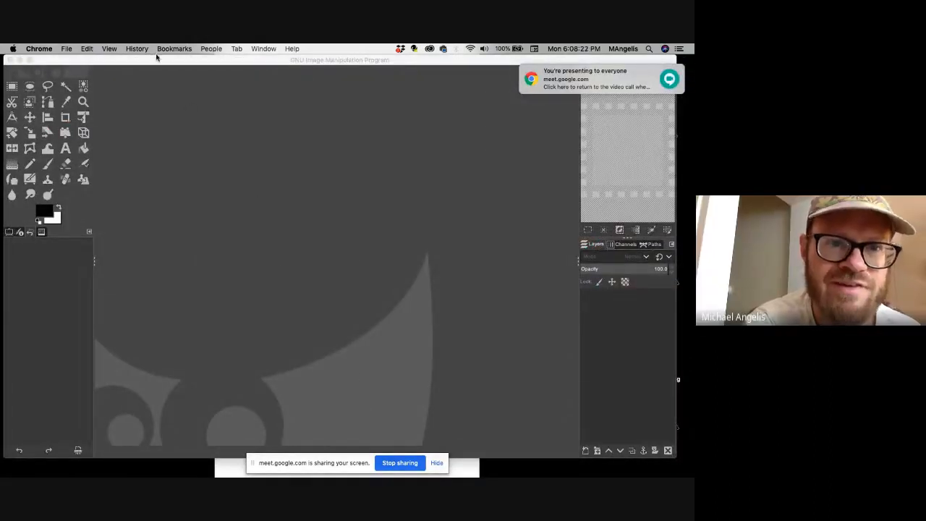
{"action": "left_click_drag", "start_coordinate": [157, 57], "coordinate": [180, 66]}
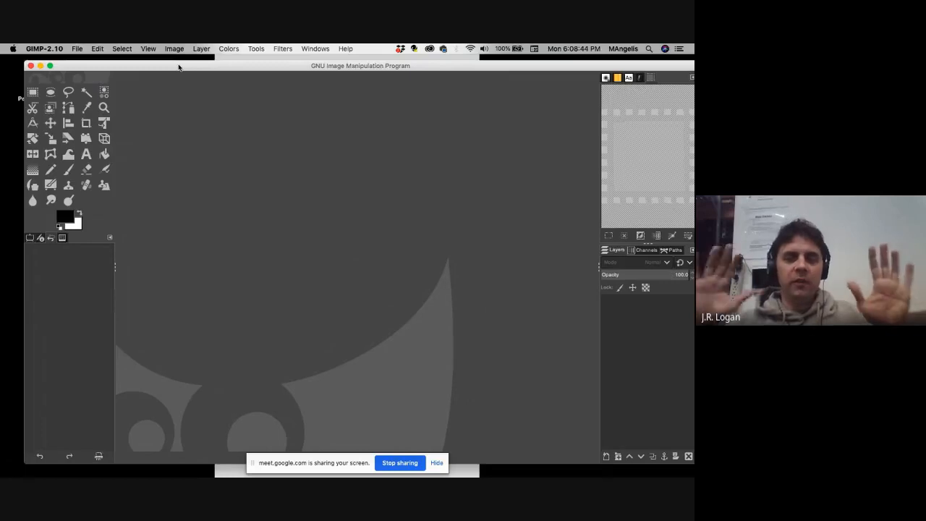
{"action": "left_click_drag", "start_coordinate": [179, 67], "coordinate": [163, 66]}
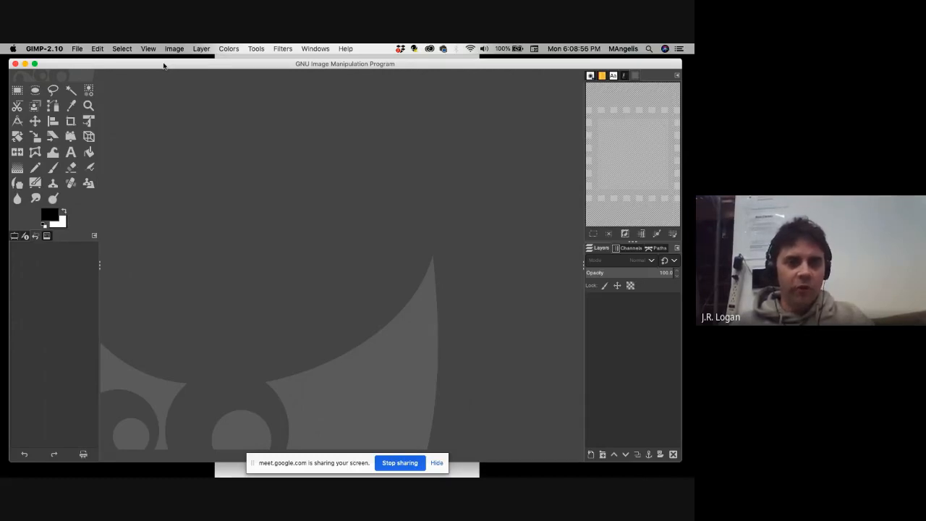
Turn Single-Window Mode off and back on.
{"action": "left_click", "coordinate": [325, 48]}
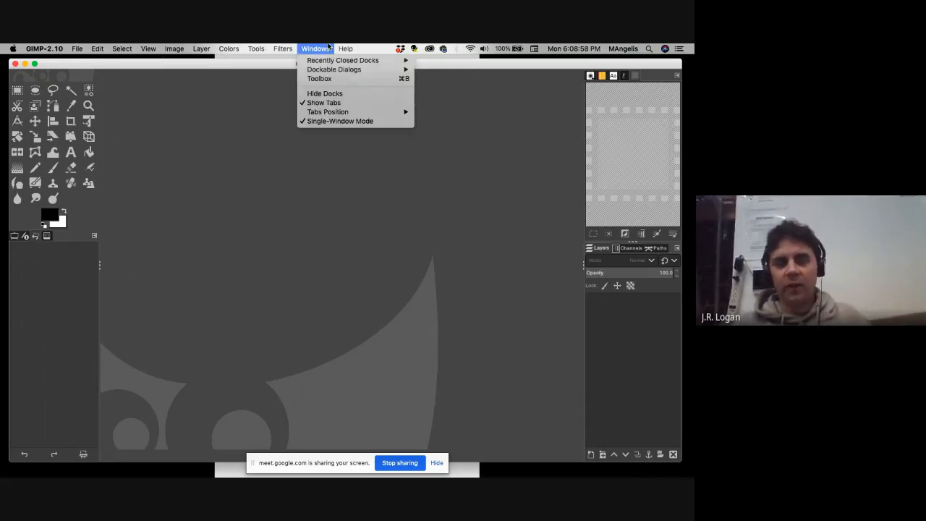
{"action": "left_click", "coordinate": [328, 123]}
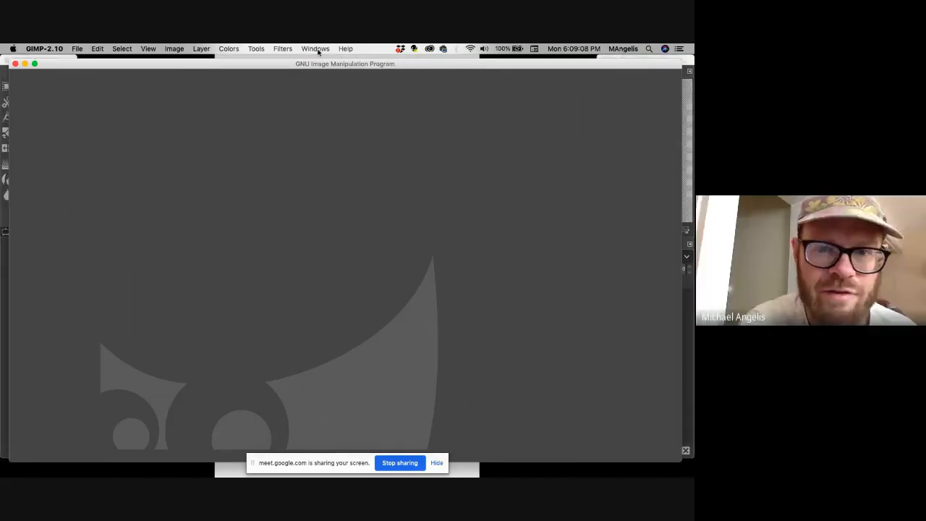
{"action": "left_click", "coordinate": [315, 48]}
{"action": "left_click", "coordinate": [327, 121]}
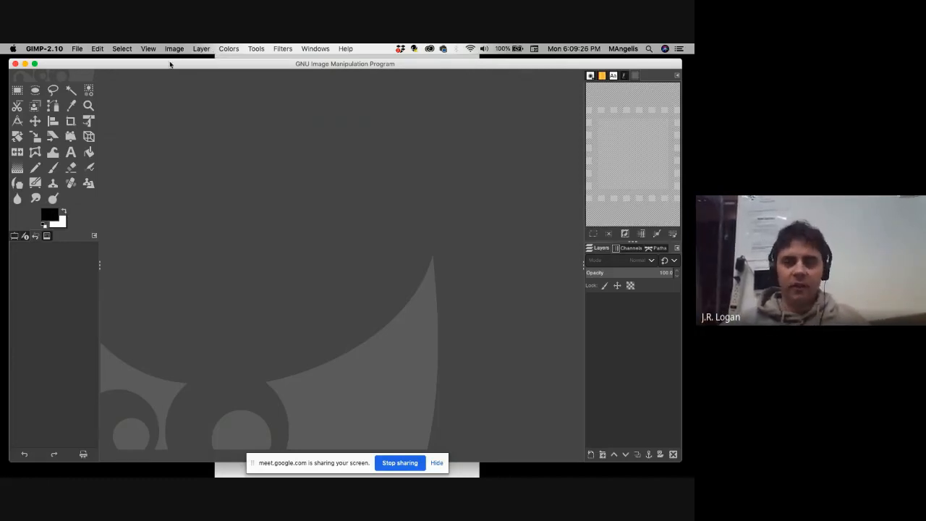
Open frida31.jpg from the desktop in GIMP, converting it to the built-in sRGB color profile, and slightly enlarge the window.
{"action": "left_click_drag", "start_coordinate": [170, 64], "coordinate": [247, 66]}
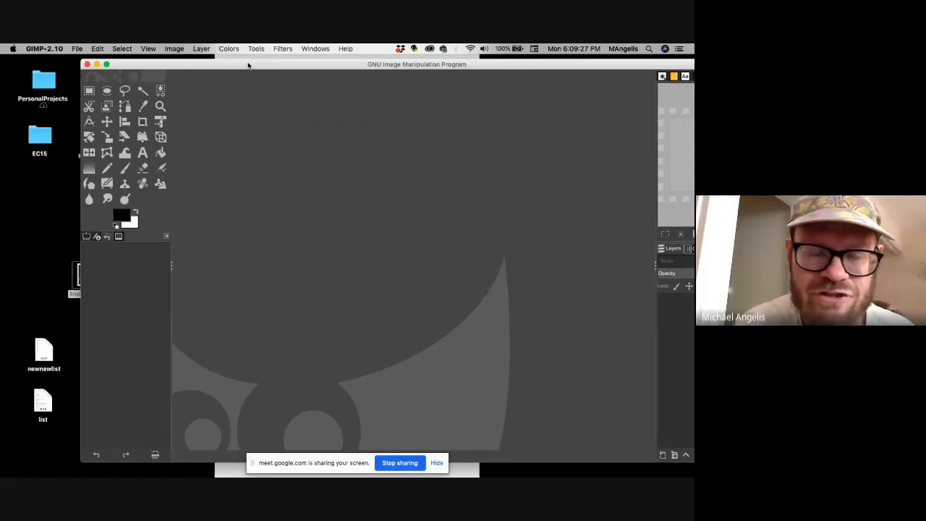
{"action": "left_click_drag", "start_coordinate": [247, 66], "coordinate": [278, 66]}
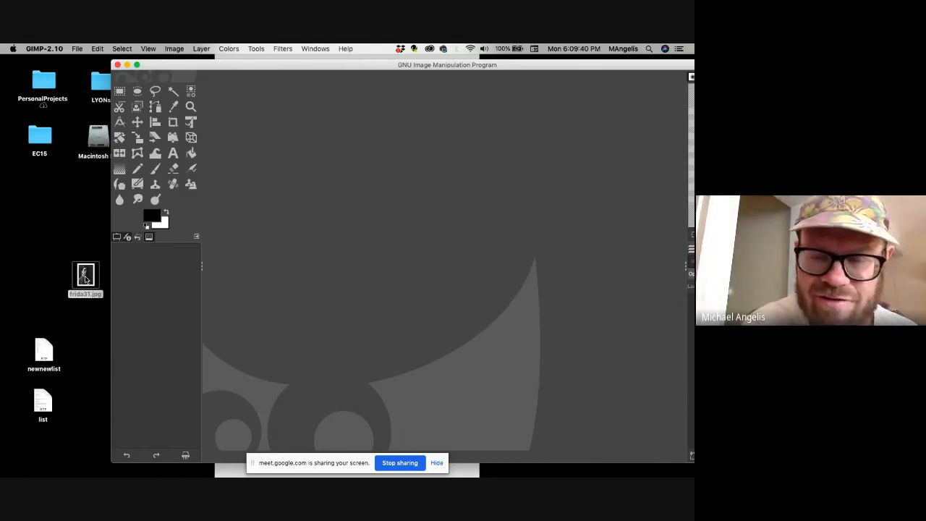
{"action": "left_click_drag", "start_coordinate": [85, 279], "coordinate": [343, 244]}
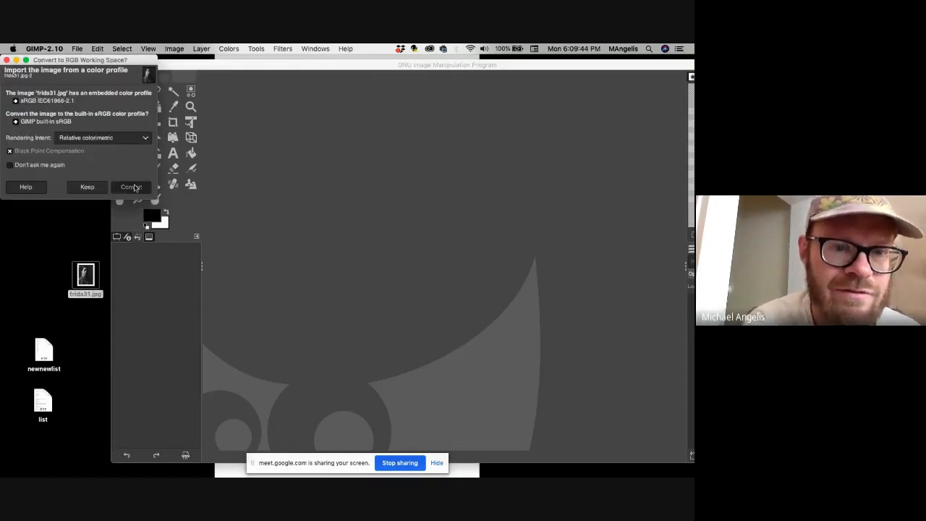
{"action": "left_click", "coordinate": [132, 187]}
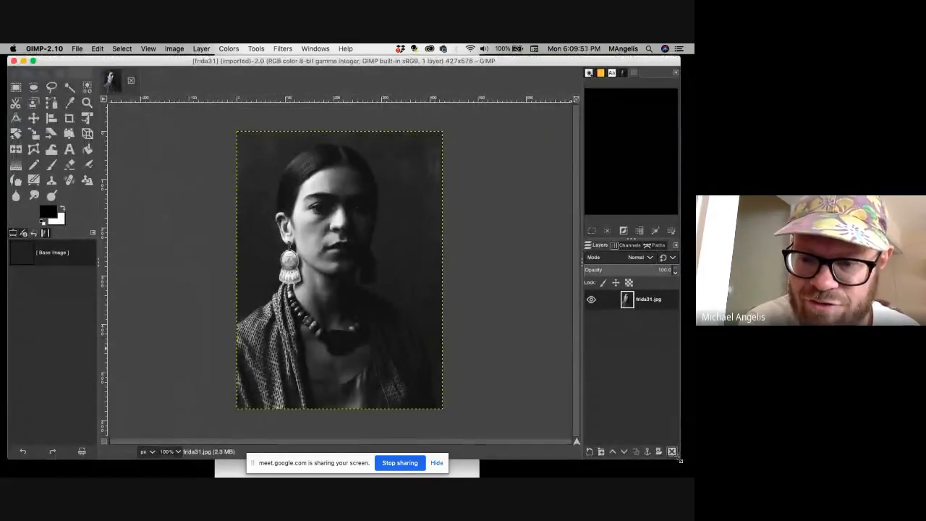
{"action": "left_click_drag", "start_coordinate": [678, 459], "coordinate": [682, 464]}
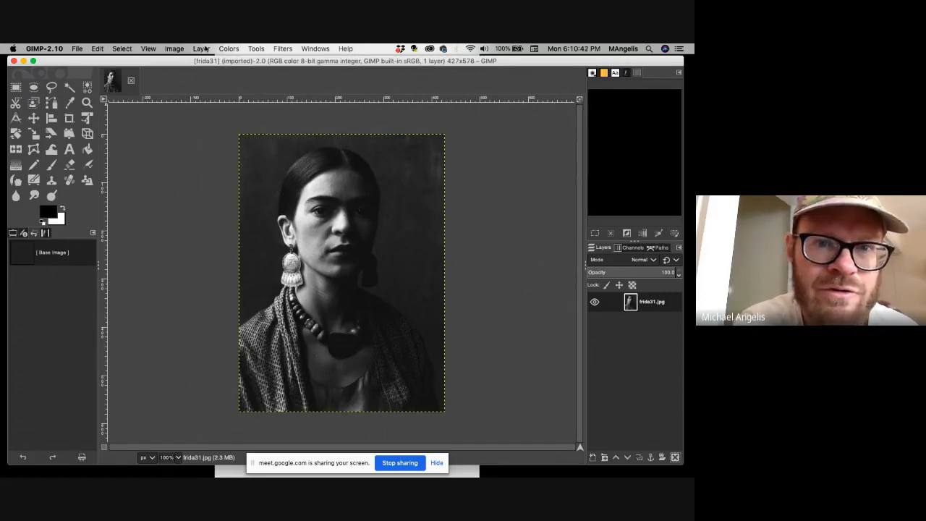
Apply a Curves adjustment to the portrait's Value channel with points at input/output 31/30, 112/154 and 181/185.
{"action": "left_click", "coordinate": [104, 99]}
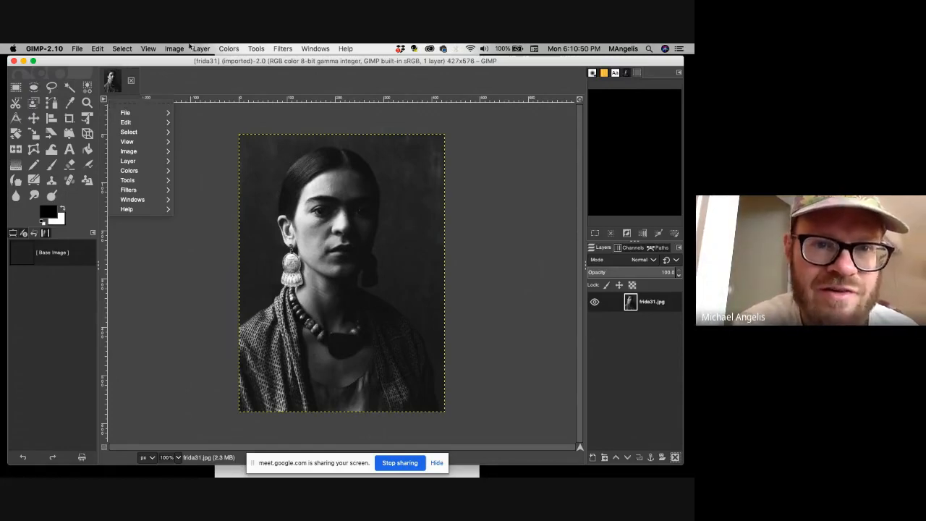
{"action": "left_click", "coordinate": [102, 99]}
{"action": "left_click", "coordinate": [103, 99]}
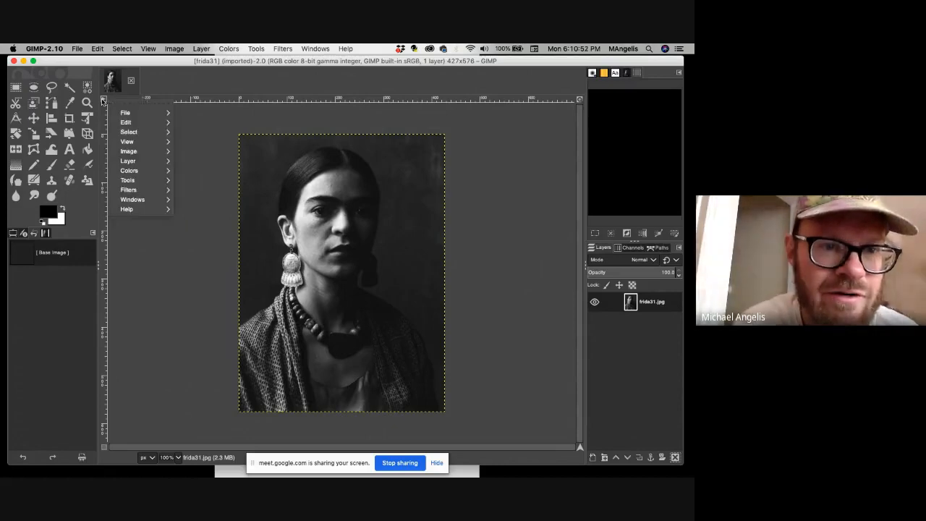
{"action": "mouse_move", "coordinate": [134, 171]}
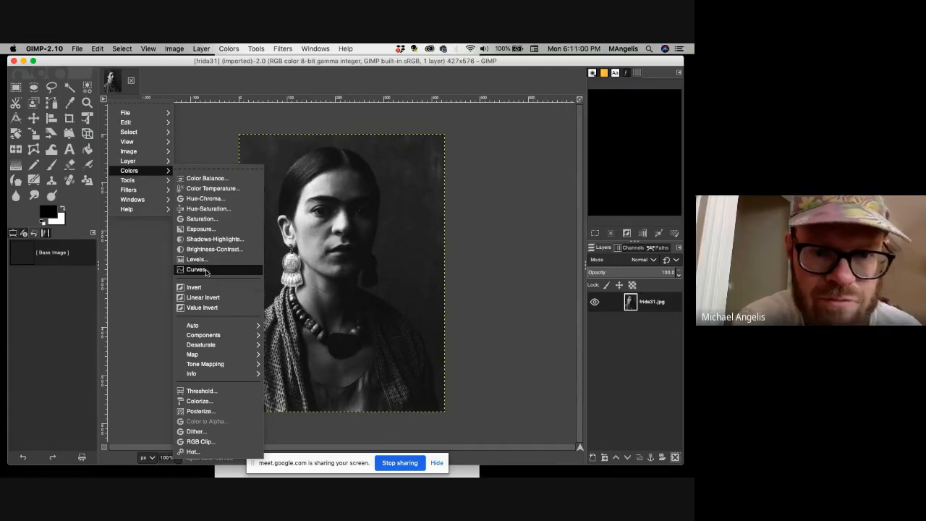
{"action": "left_click", "coordinate": [208, 269]}
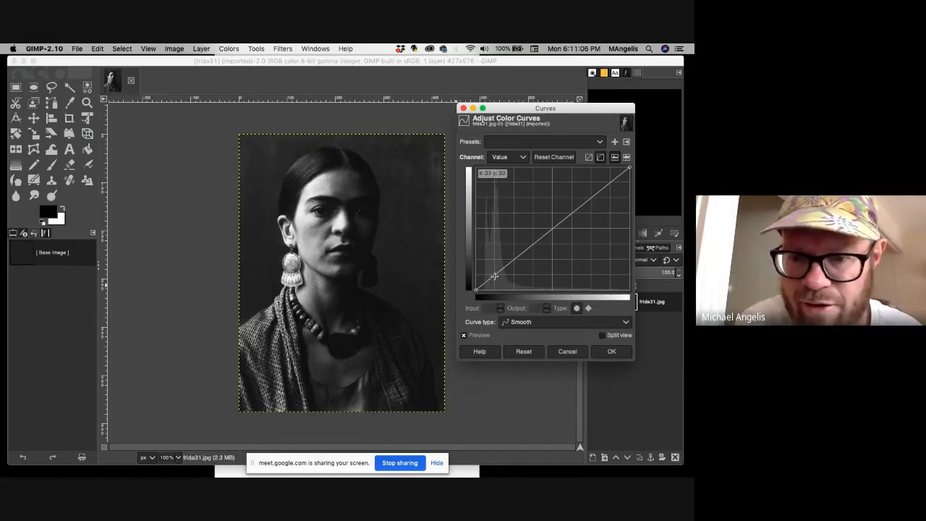
{"action": "left_click", "coordinate": [494, 276]}
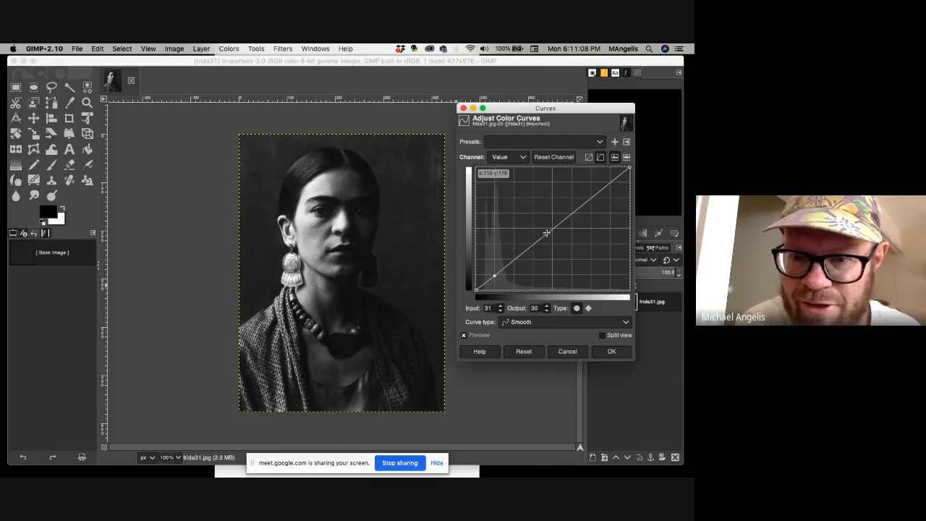
{"action": "left_click_drag", "start_coordinate": [545, 234], "coordinate": [542, 214]}
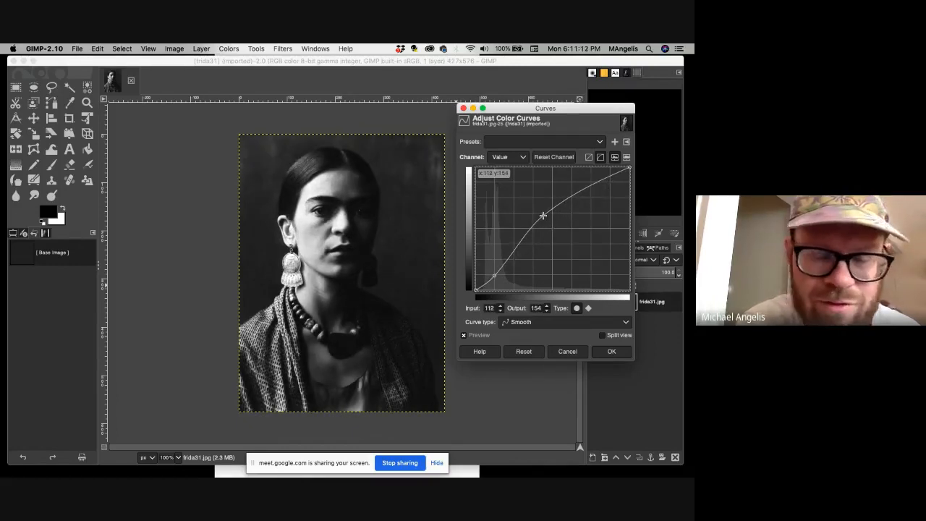
{"action": "left_click", "coordinate": [582, 194]}
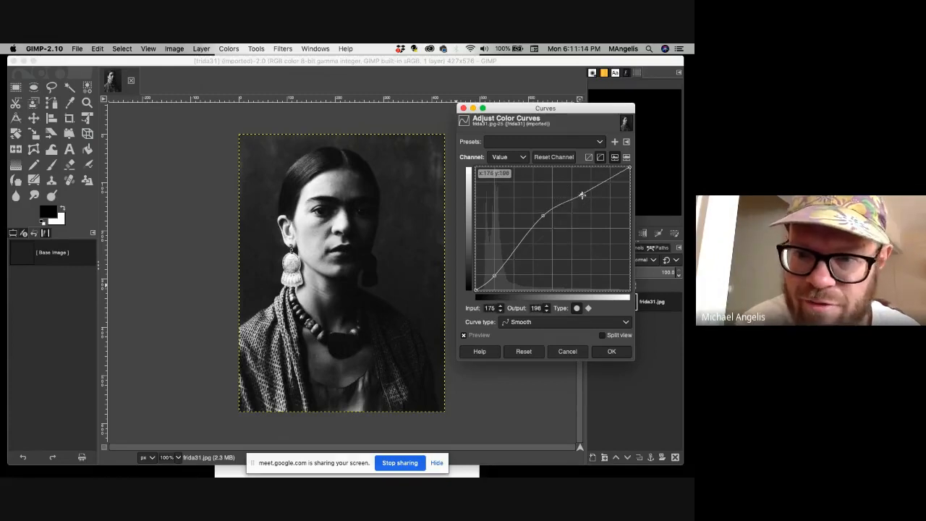
{"action": "left_click_drag", "start_coordinate": [581, 195], "coordinate": [584, 201]}
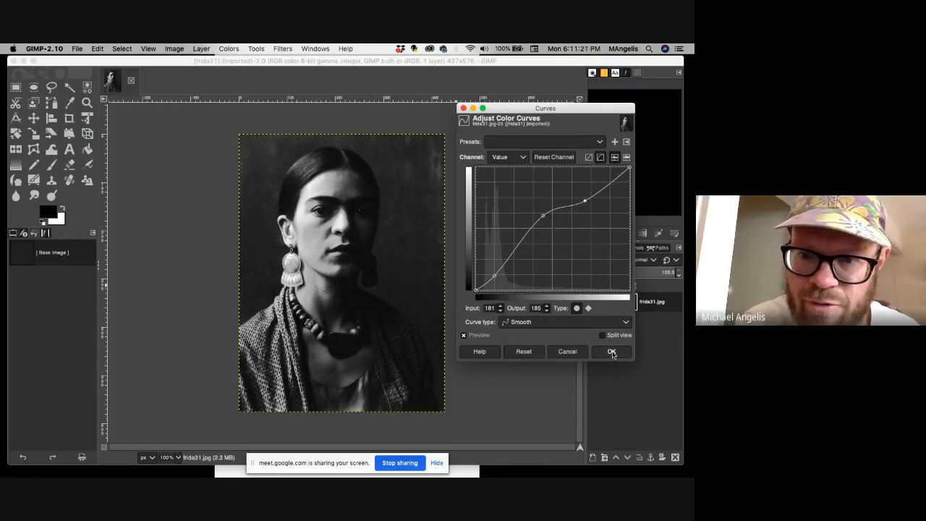
{"action": "left_click", "coordinate": [611, 352]}
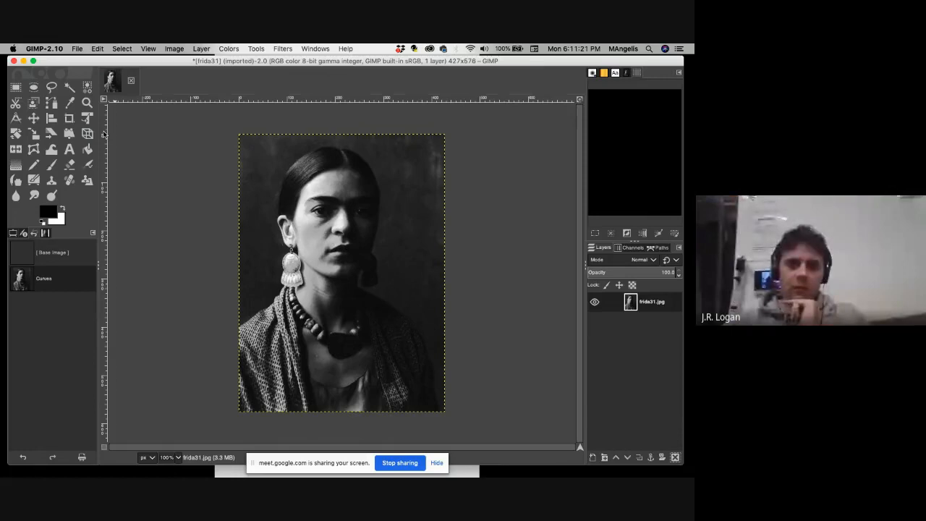
Apply a Levels adjustment to the portrait with input midtones at 1.16 and the input white point at 243.
{"action": "right_click", "coordinate": [120, 108]}
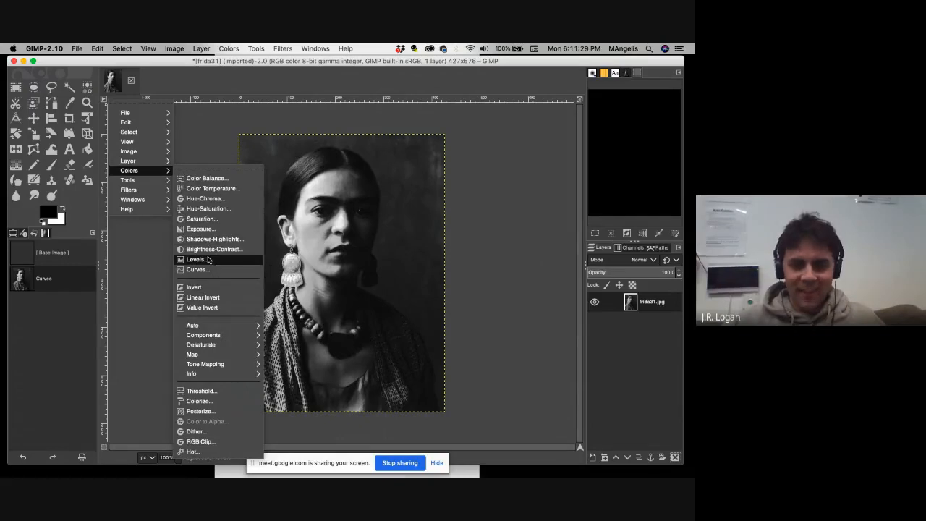
{"action": "left_click", "coordinate": [207, 259]}
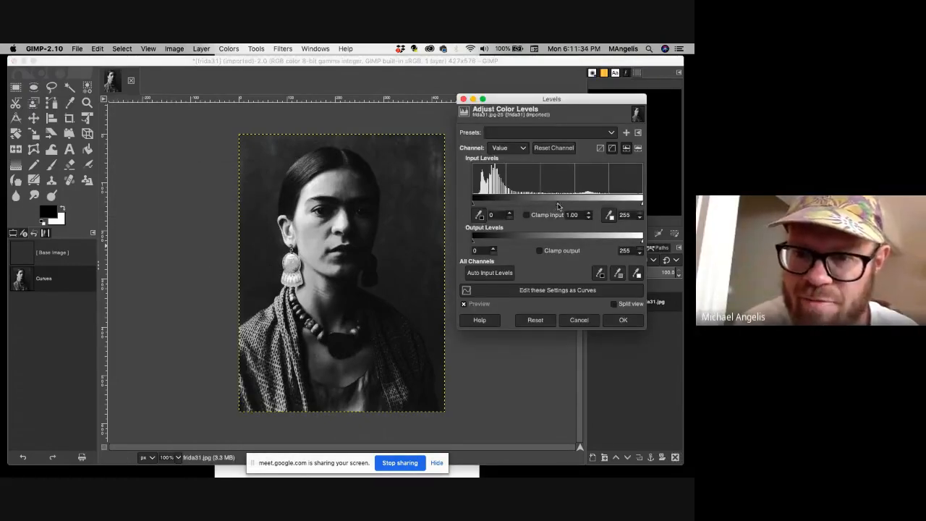
{"action": "left_click_drag", "start_coordinate": [557, 207], "coordinate": [552, 207]}
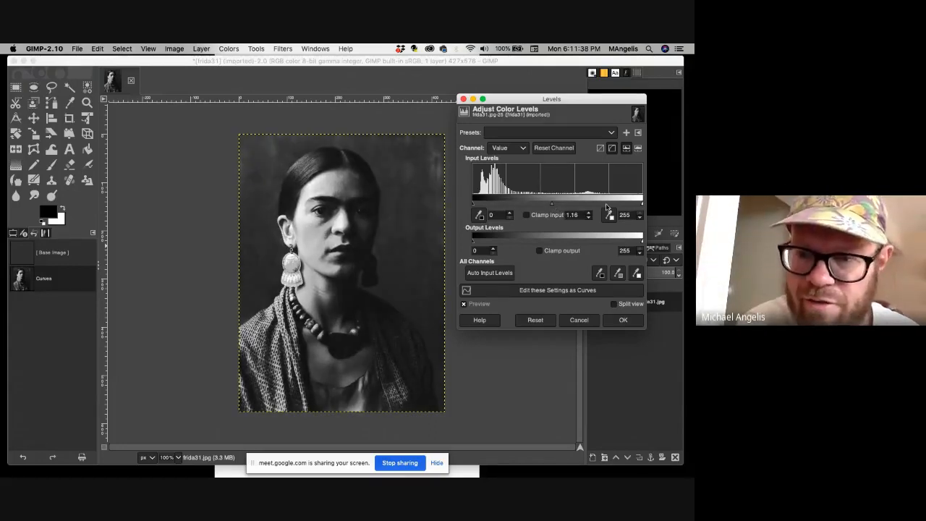
{"action": "left_click_drag", "start_coordinate": [642, 204], "coordinate": [634, 207]}
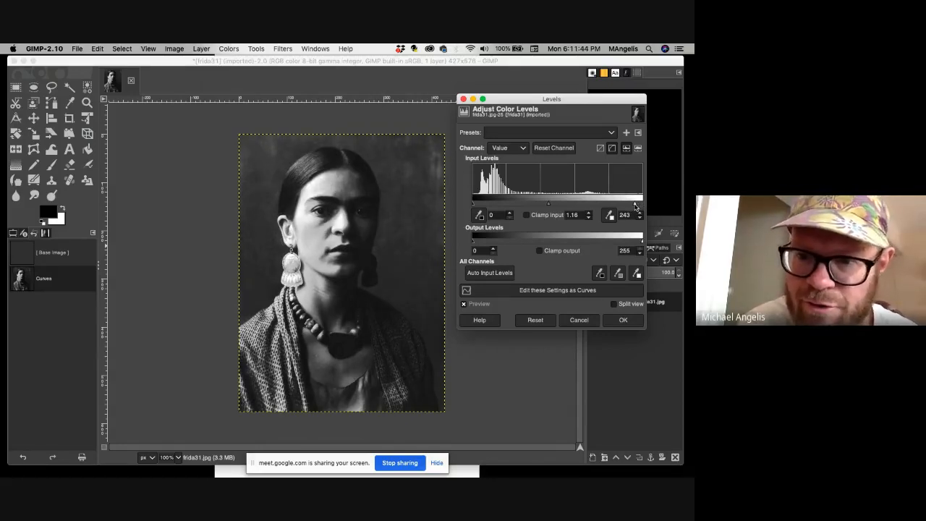
{"action": "left_click", "coordinate": [618, 320]}
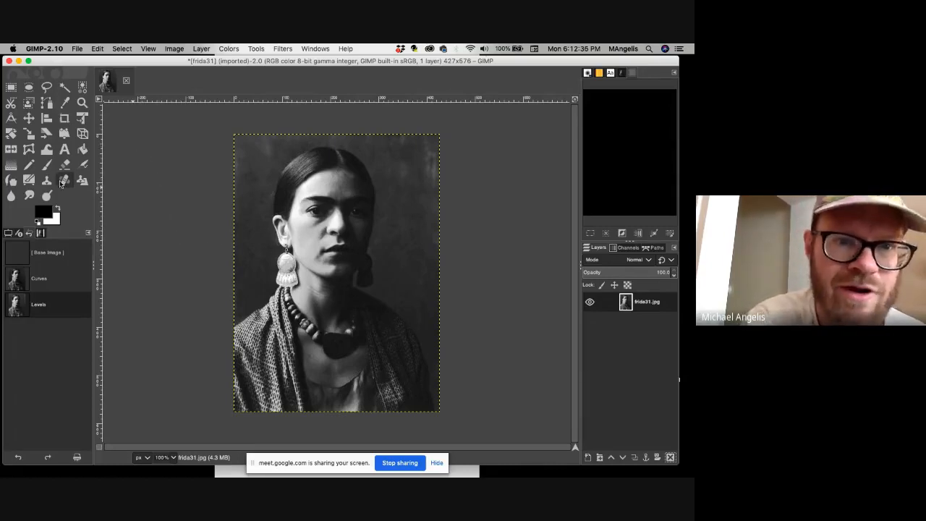
Select the entire image and clear the selection again.
{"action": "left_click", "coordinate": [121, 48]}
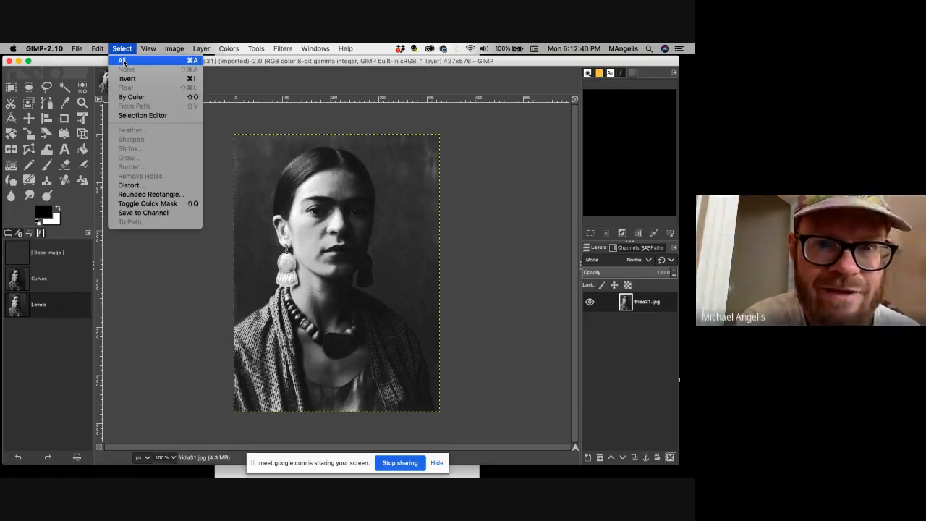
{"action": "left_click", "coordinate": [123, 60]}
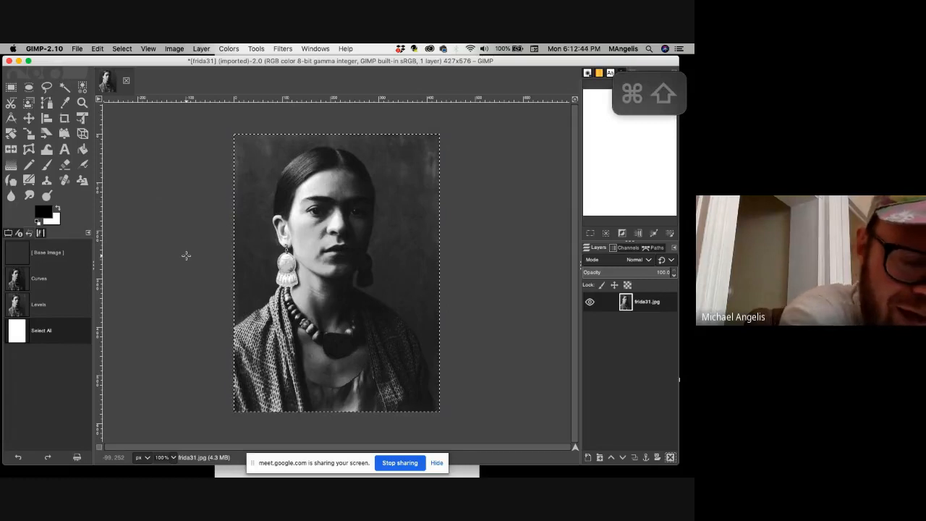
{"action": "key", "text": "super+shift+a"}
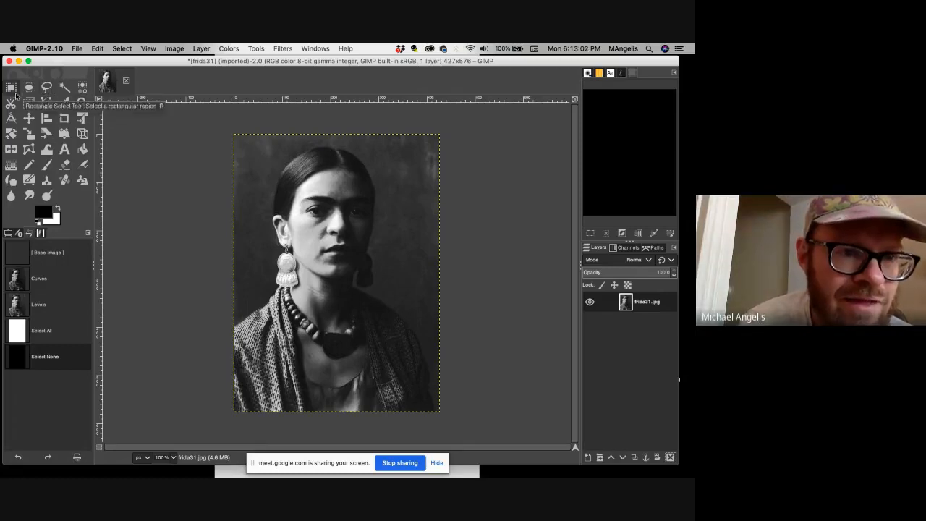
{"action": "left_click", "coordinate": [99, 101]}
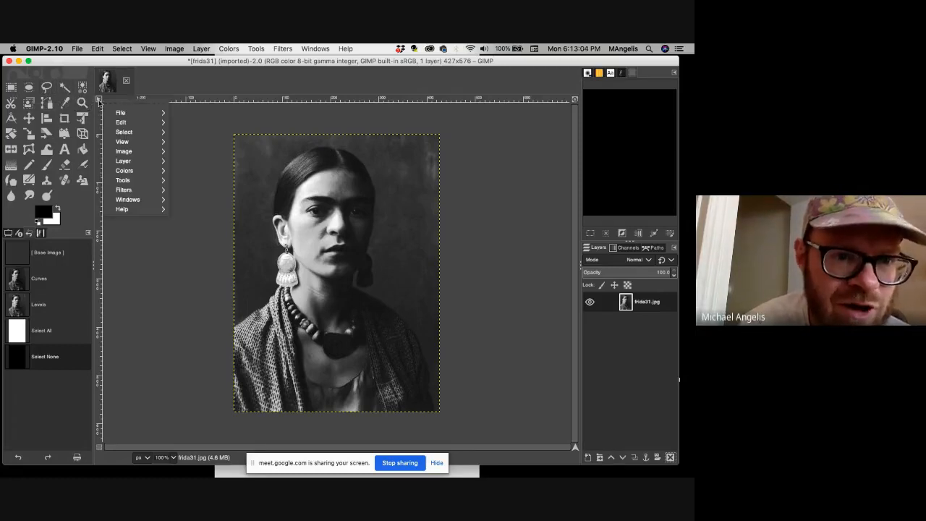
{"action": "mouse_move", "coordinate": [131, 132]}
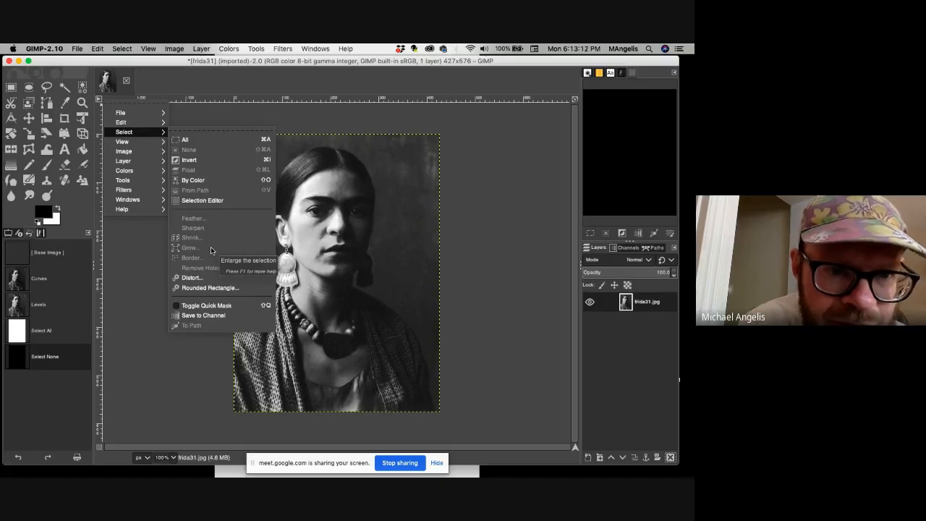
{"action": "mouse_move", "coordinate": [127, 180]}
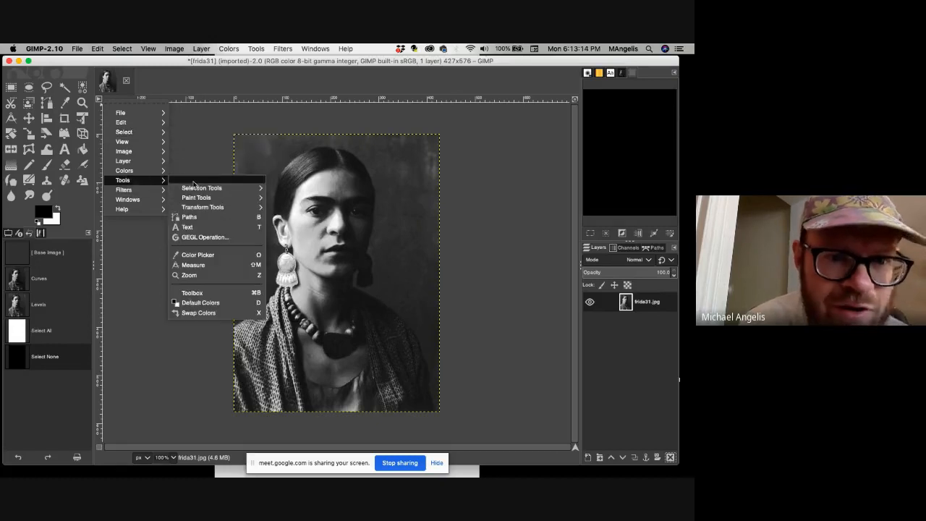
{"action": "mouse_move", "coordinate": [204, 189]}
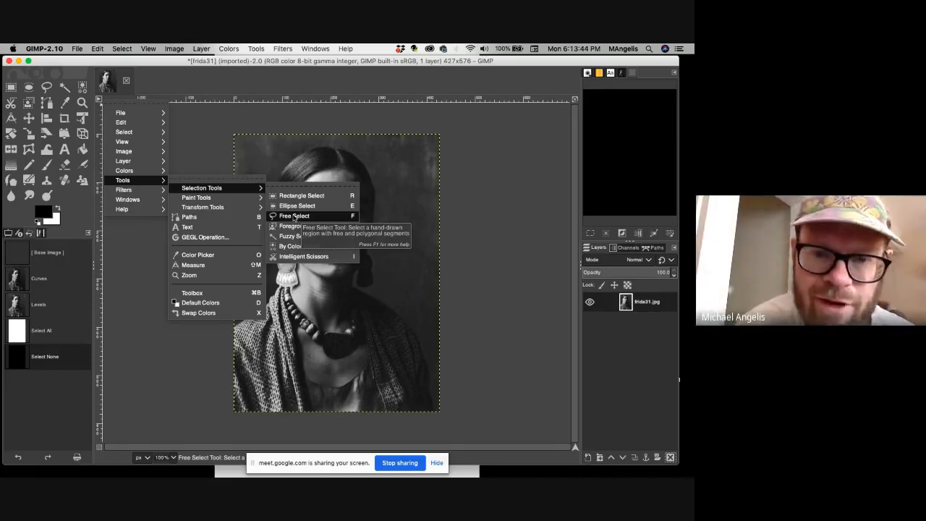
{"action": "left_click", "coordinate": [468, 238]}
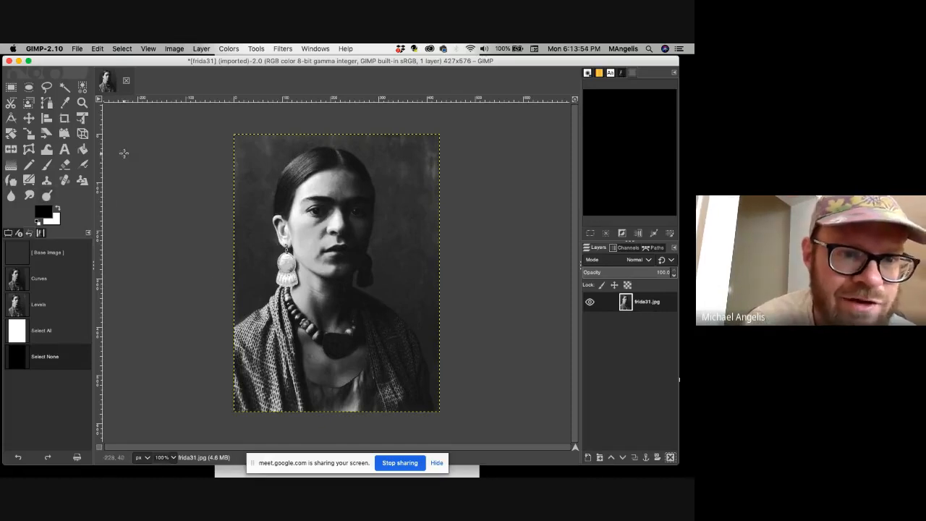
Zoom in on the lower half of the portrait and outline the left side of the shawl with a Free Select selection.
{"action": "key", "text": "z"}
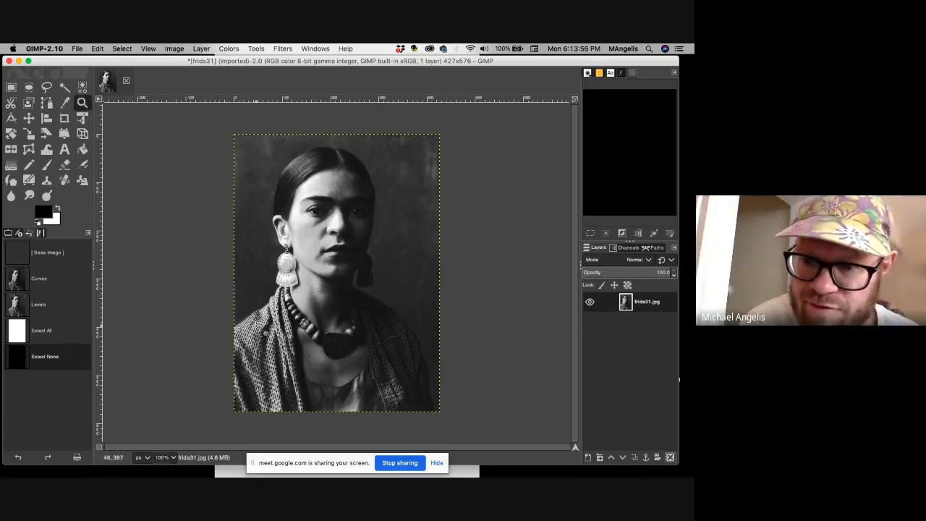
{"action": "left_click", "coordinate": [255, 326]}
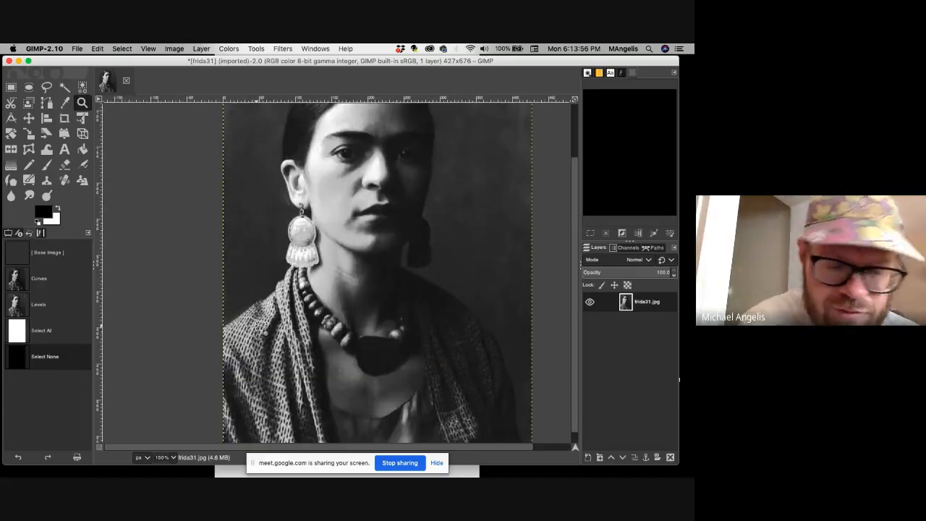
{"action": "scroll", "coordinate": [204, 288], "scroll_direction": "down", "scroll_amount": 1}
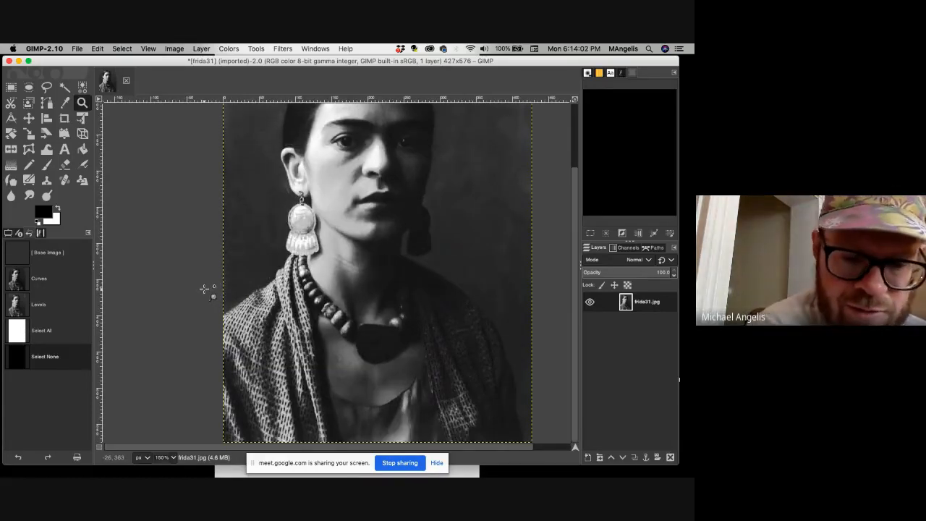
{"action": "key", "text": "f"}
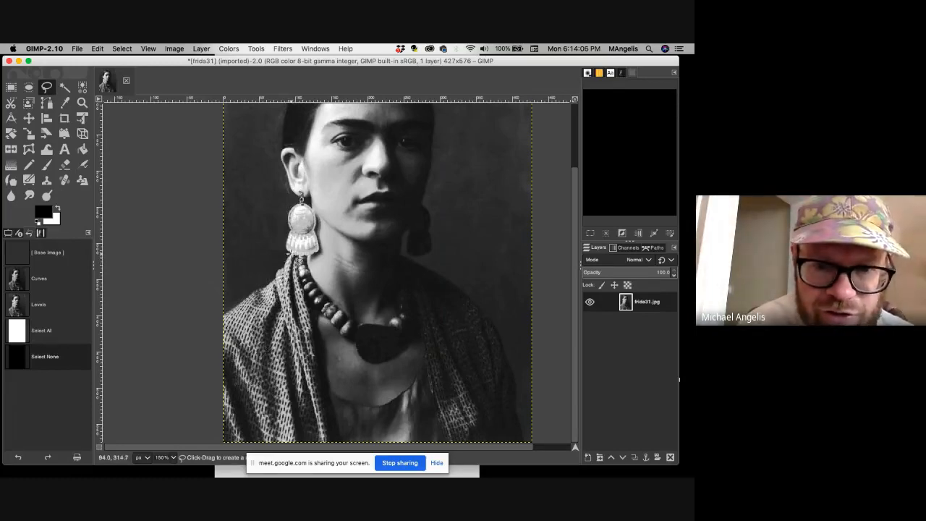
{"action": "mouse_move", "coordinate": [291, 248]}
{"action": "left_mouse_down"}
{"action": "mouse_move", "coordinate": [271, 282]}
{"action": "mouse_move", "coordinate": [223, 315]}
{"action": "mouse_move", "coordinate": [227, 443]}
{"action": "mouse_move", "coordinate": [341, 442]}
{"action": "mouse_move", "coordinate": [329, 362]}
{"action": "mouse_move", "coordinate": [299, 256]}
{"action": "mouse_move", "coordinate": [290, 253]}
{"action": "left_mouse_up"}
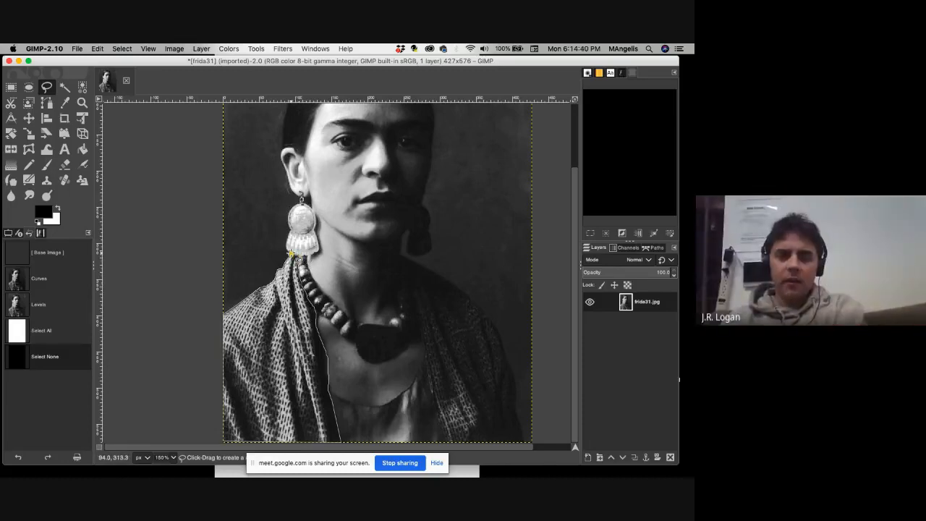
{"action": "key", "text": "Return"}
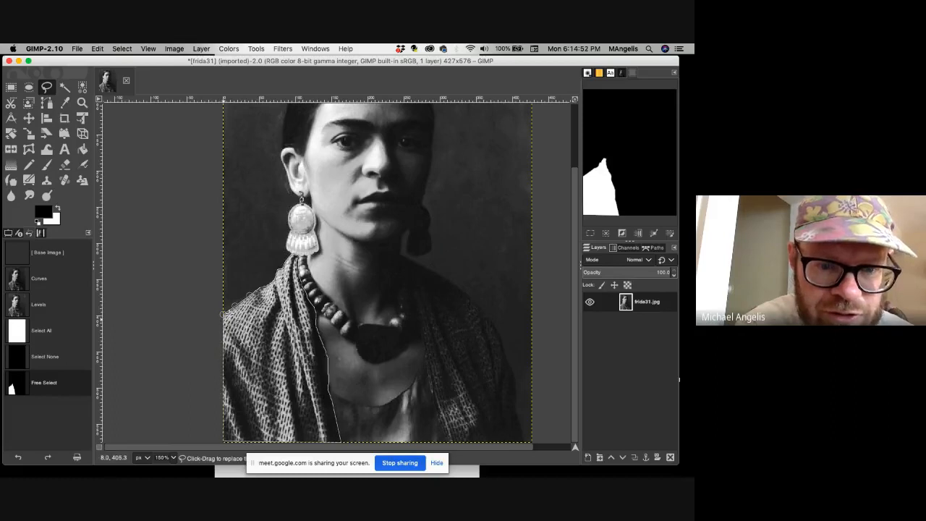
{"action": "key", "text": "Return"}
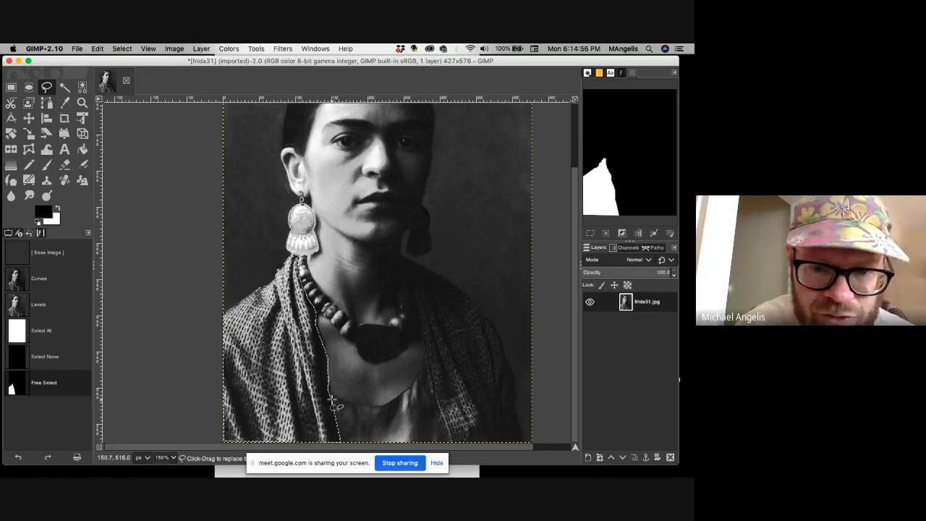
Undo and redo the freehand selection of the shawl.
{"action": "key", "text": "super+z"}
{"action": "key", "text": "super+shift+z"}
{"action": "key", "text": "super+z"}
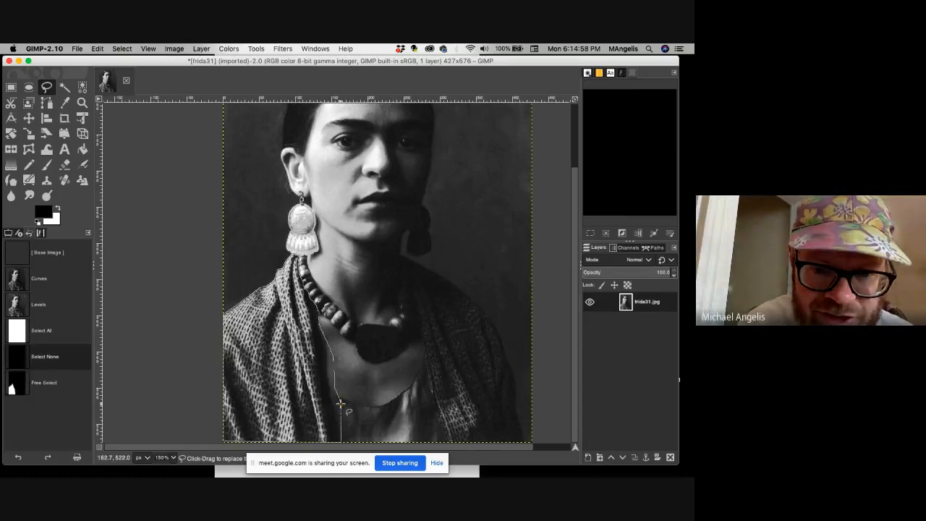
{"action": "key", "text": "super+shift+z"}
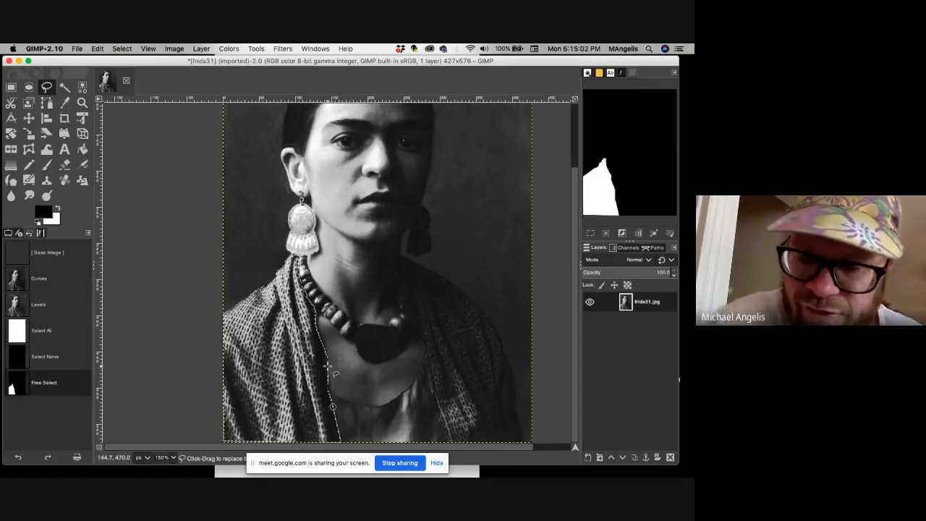
{"action": "key", "text": "shift"}
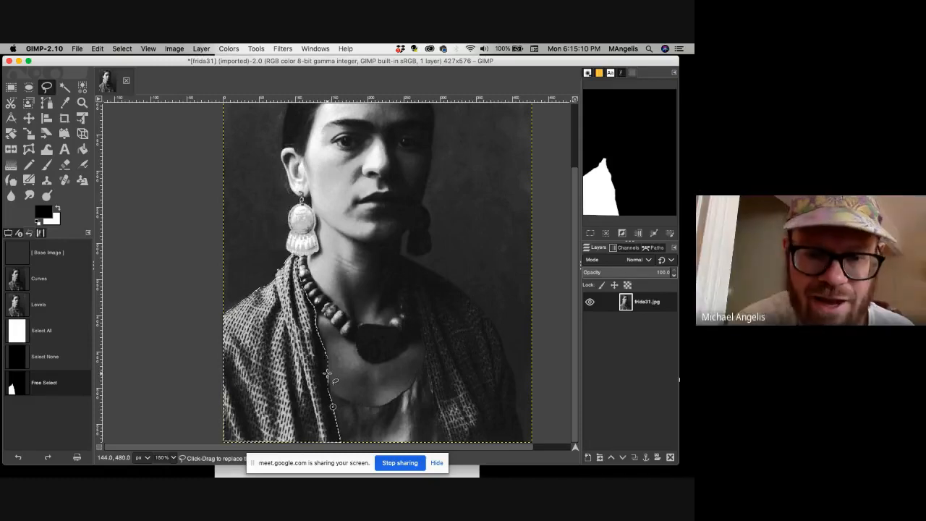
{"action": "key", "text": "shift"}
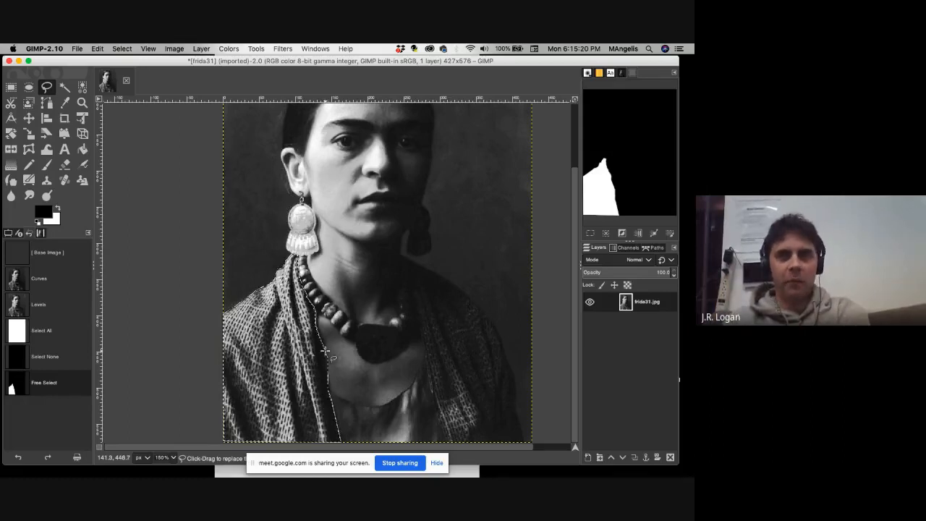
{"action": "key", "text": "alt"}
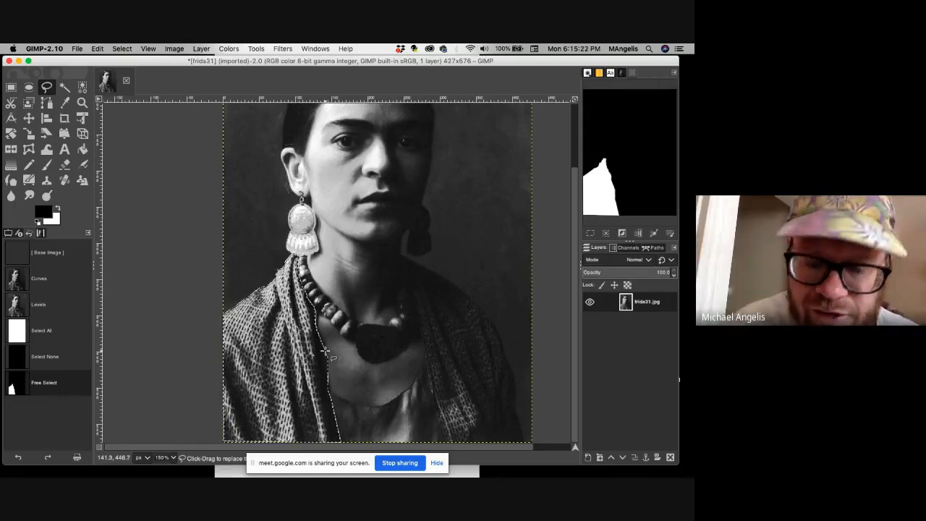
{"action": "key", "text": "super"}
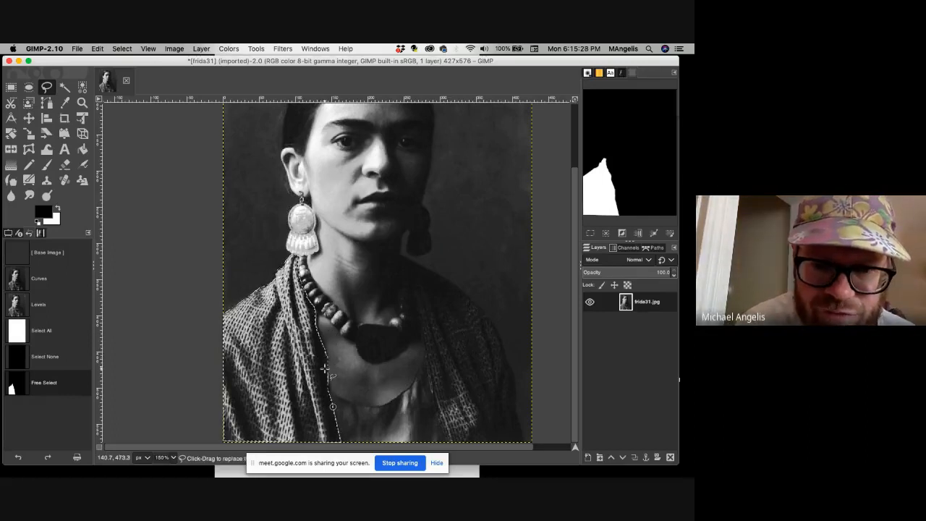
{"action": "key", "text": "super"}
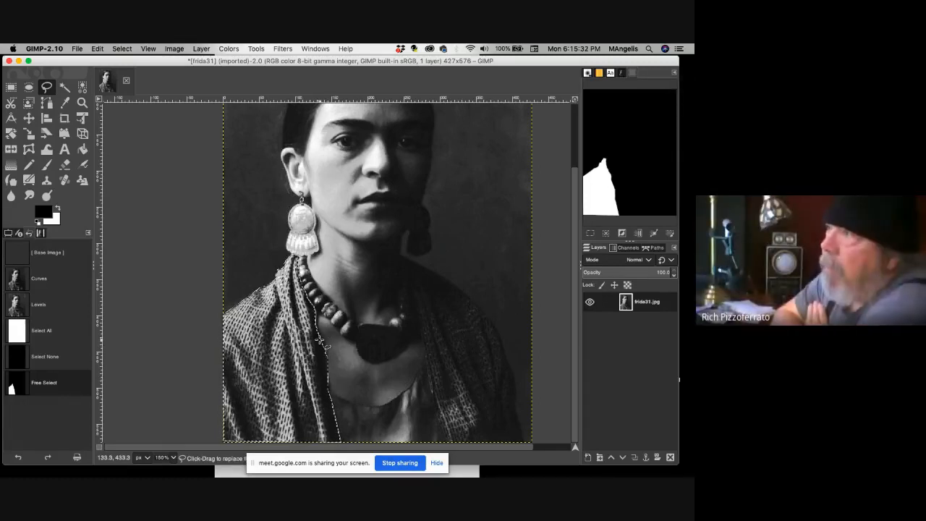
{"action": "key", "text": "super"}
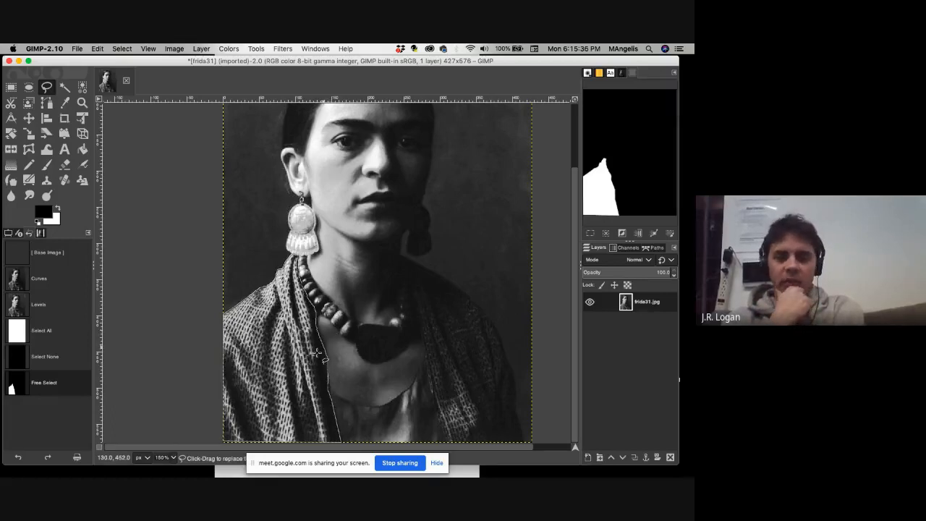
{"action": "key", "text": "shift"}
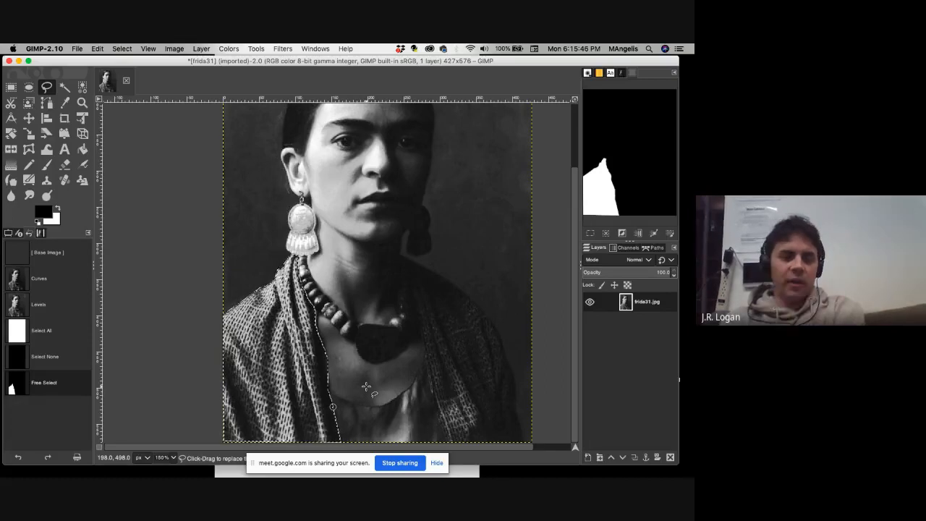
Turn on Quick Mask and paint black with the Paintbrush over the lower-left part of the selected shawl.
{"action": "left_click", "coordinate": [100, 449]}
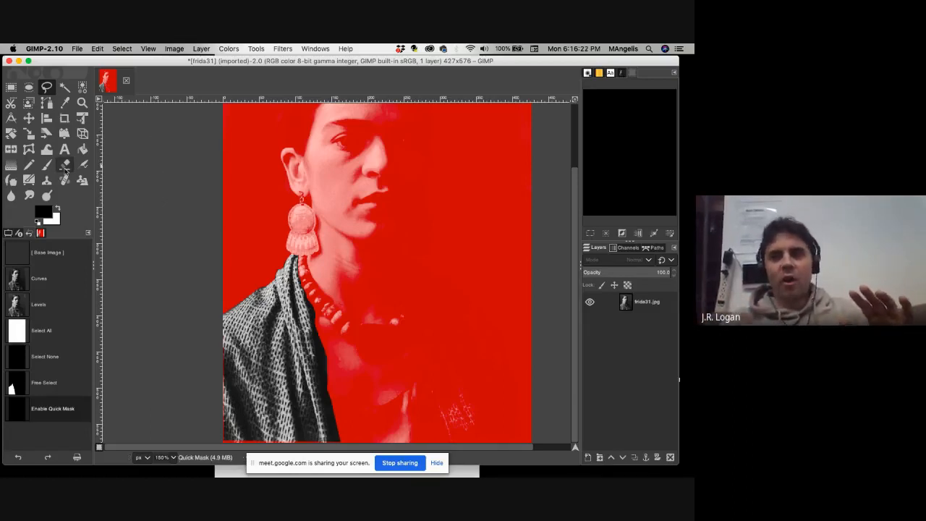
{"action": "left_click", "coordinate": [99, 448]}
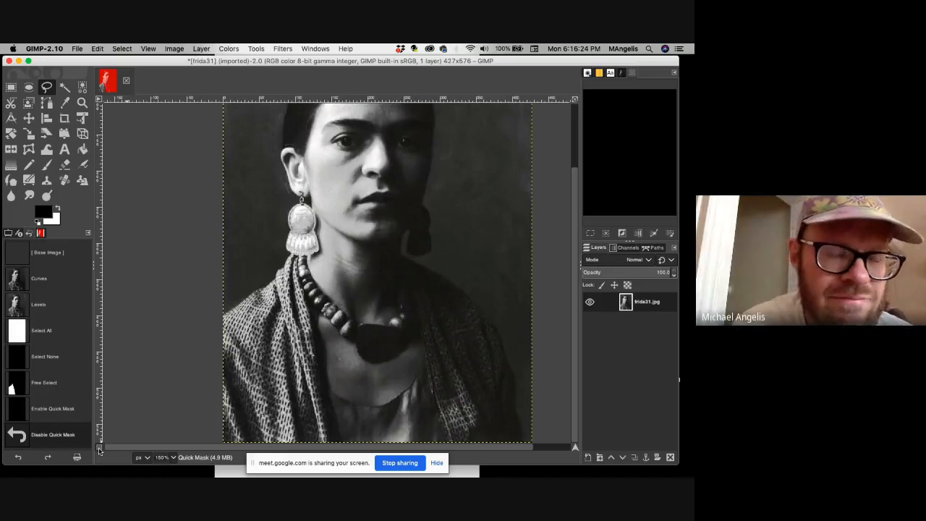
{"action": "left_click", "coordinate": [99, 449]}
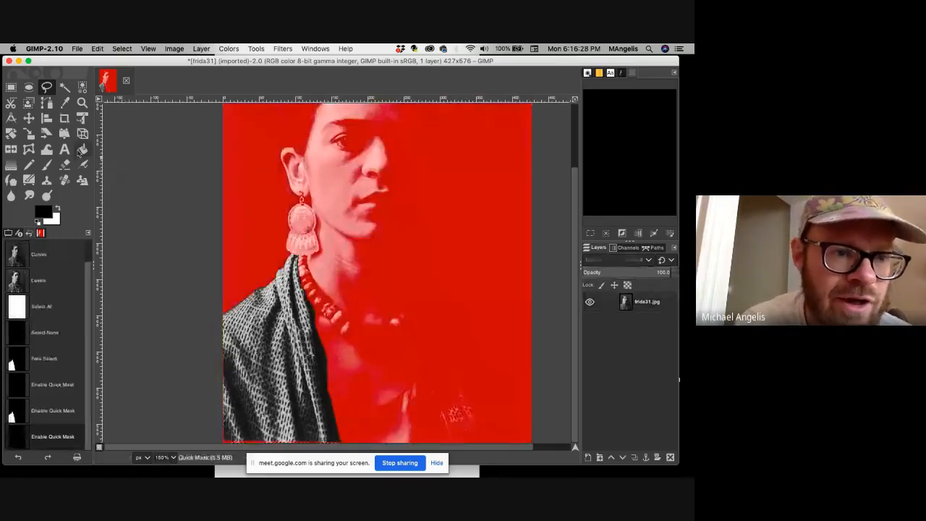
{"action": "left_click", "coordinate": [47, 166]}
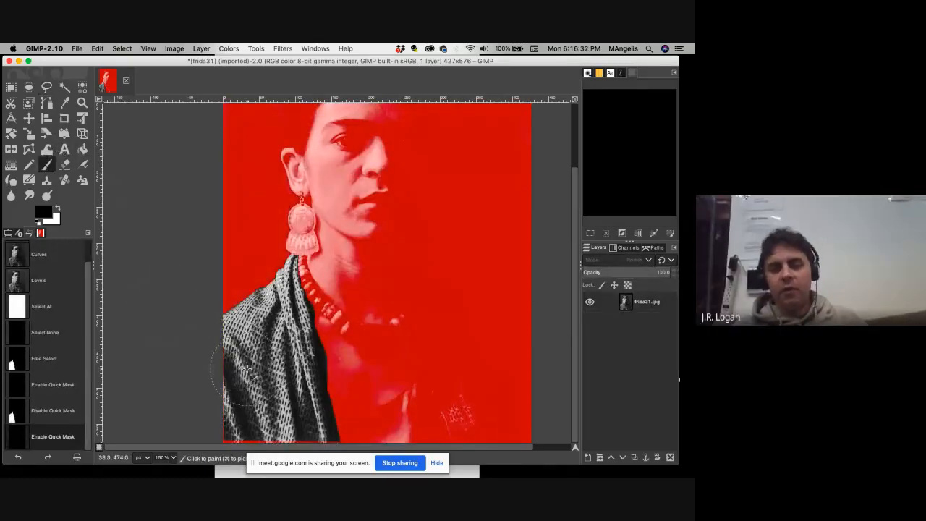
{"action": "left_click", "coordinate": [235, 379]}
{"action": "mouse_move", "coordinate": [235, 384]}
{"action": "left_mouse_down"}
{"action": "mouse_move", "coordinate": [230, 411]}
{"action": "mouse_move", "coordinate": [230, 373]}
{"action": "left_mouse_up"}
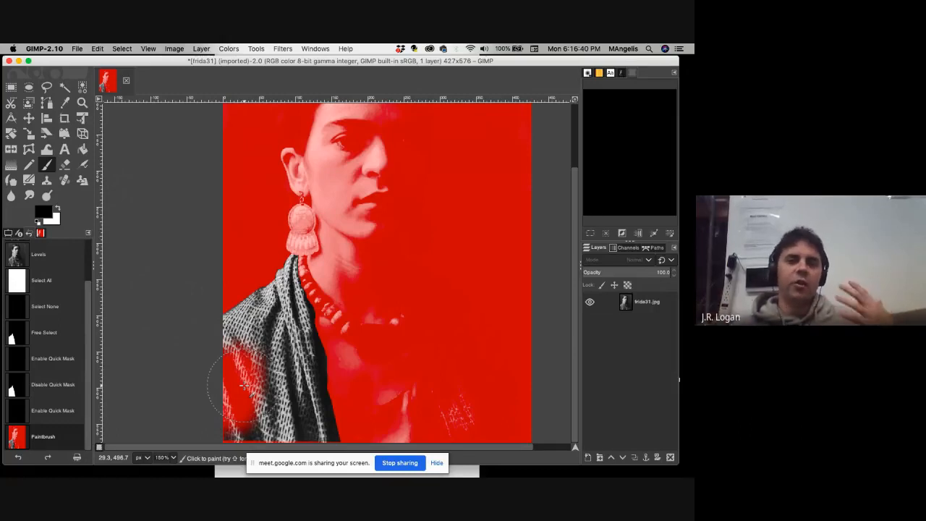
{"action": "key", "text": "alt"}
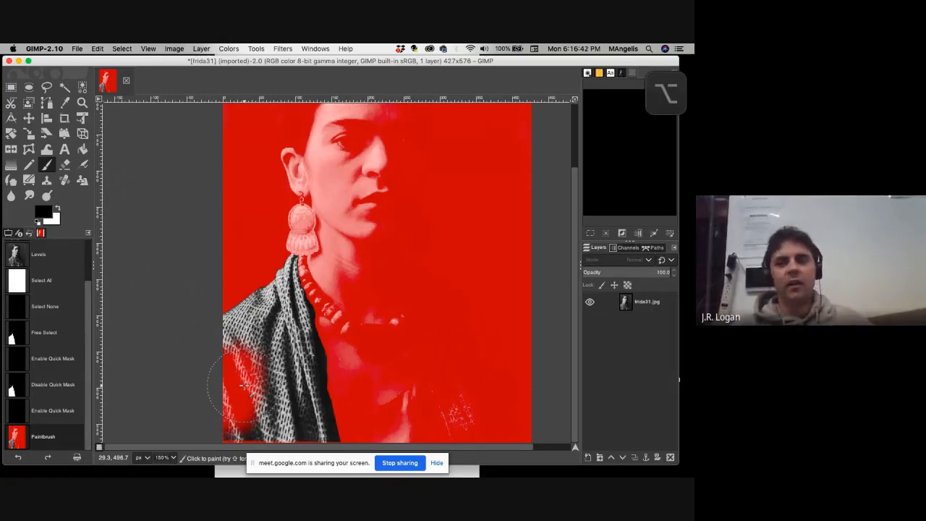
Switch the foreground color to white and paint the masked part of the shawl back into the selection.
{"action": "left_click", "coordinate": [57, 209]}
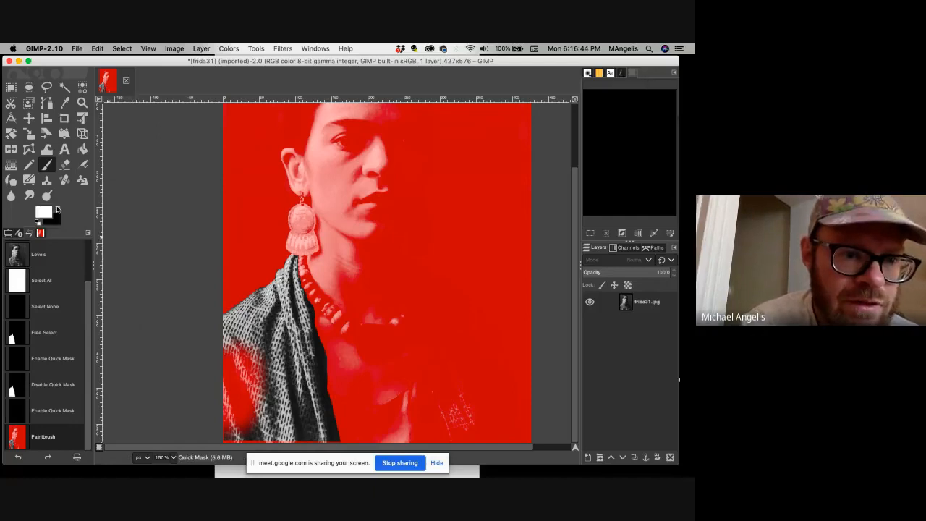
{"action": "mouse_move", "coordinate": [251, 370]}
{"action": "left_mouse_down"}
{"action": "mouse_move", "coordinate": [239, 372]}
{"action": "mouse_move", "coordinate": [238, 386]}
{"action": "mouse_move", "coordinate": [217, 362]}
{"action": "mouse_move", "coordinate": [221, 423]}
{"action": "mouse_move", "coordinate": [227, 390]}
{"action": "mouse_move", "coordinate": [226, 431]}
{"action": "mouse_move", "coordinate": [284, 443]}
{"action": "mouse_move", "coordinate": [263, 438]}
{"action": "mouse_move", "coordinate": [226, 369]}
{"action": "left_mouse_up"}
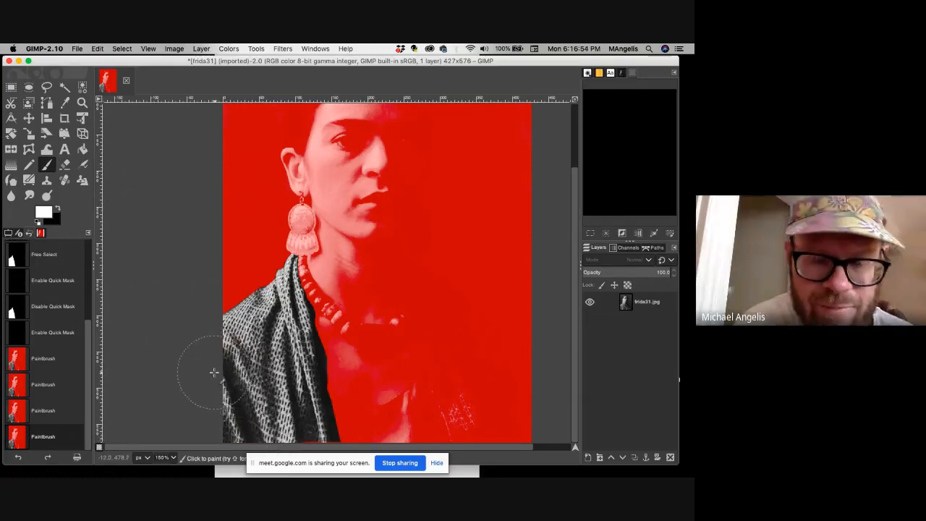
{"action": "left_click", "coordinate": [59, 211]}
{"action": "left_click", "coordinate": [59, 211]}
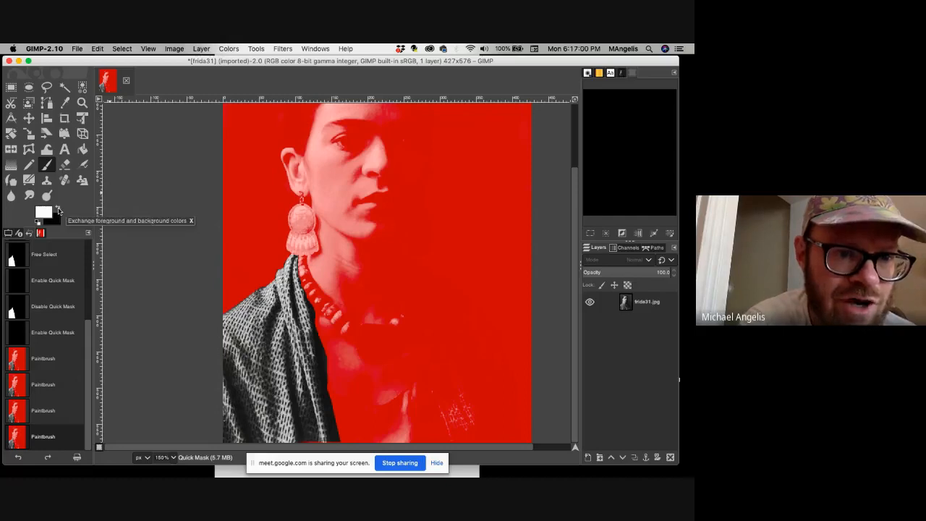
{"action": "left_click", "coordinate": [122, 48]}
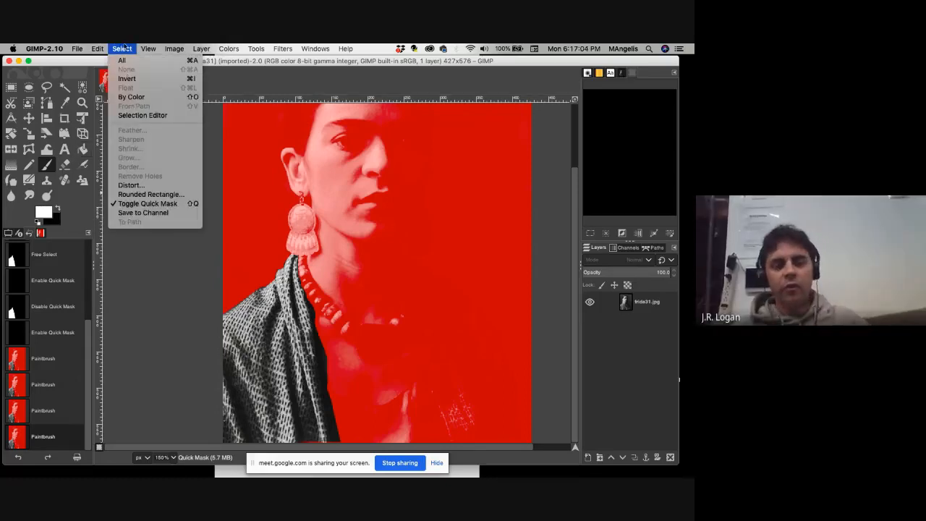
{"action": "left_click", "coordinate": [125, 48]}
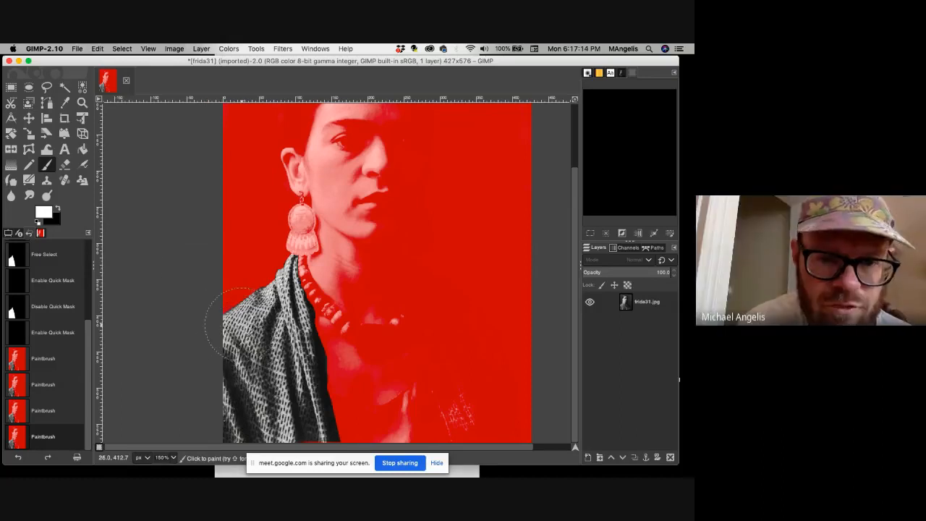
Paint white over the background above the shawl's left shoulder, and mask that area again with black.
{"action": "mouse_move", "coordinate": [221, 304]}
{"action": "left_mouse_down"}
{"action": "mouse_move", "coordinate": [277, 265]}
{"action": "mouse_move", "coordinate": [240, 296]}
{"action": "left_mouse_up"}
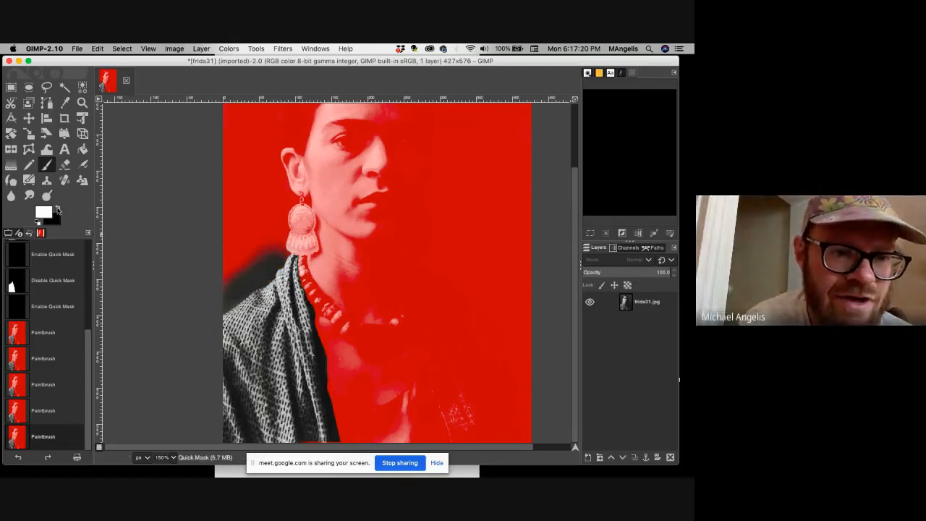
{"action": "left_click", "coordinate": [58, 209]}
{"action": "mouse_move", "coordinate": [220, 258]}
{"action": "left_mouse_down"}
{"action": "mouse_move", "coordinate": [232, 267]}
{"action": "mouse_move", "coordinate": [254, 254]}
{"action": "mouse_move", "coordinate": [234, 275]}
{"action": "left_mouse_up"}
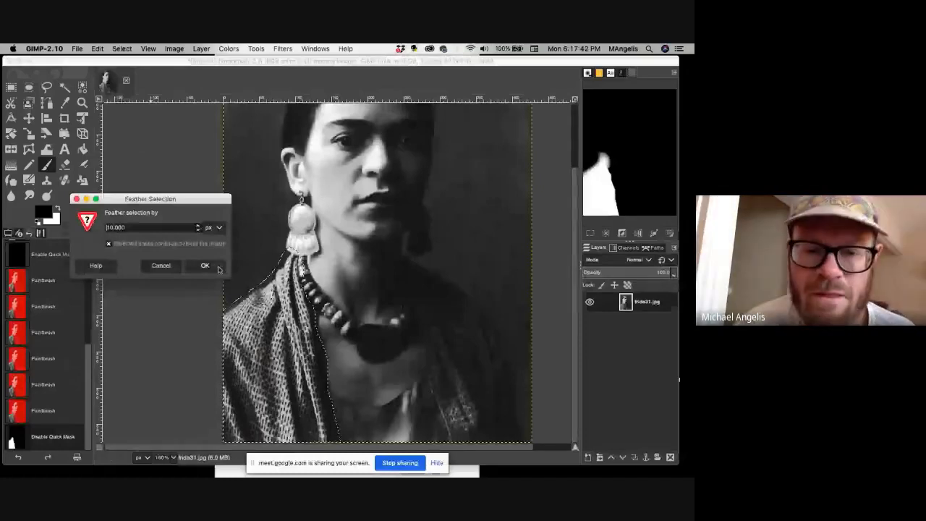
Feather the shawl selection by 10 px and save it to a channel.
{"action": "left_click", "coordinate": [206, 265]}
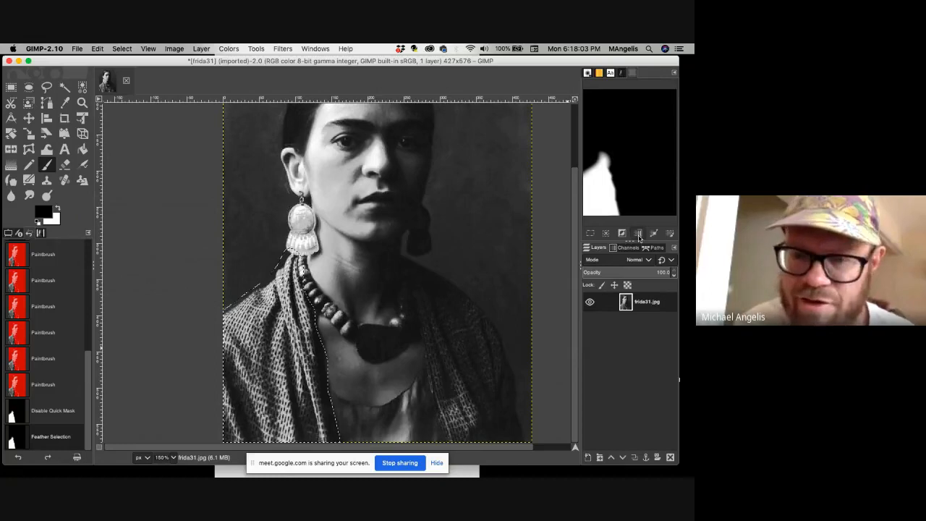
{"action": "left_click", "coordinate": [637, 234]}
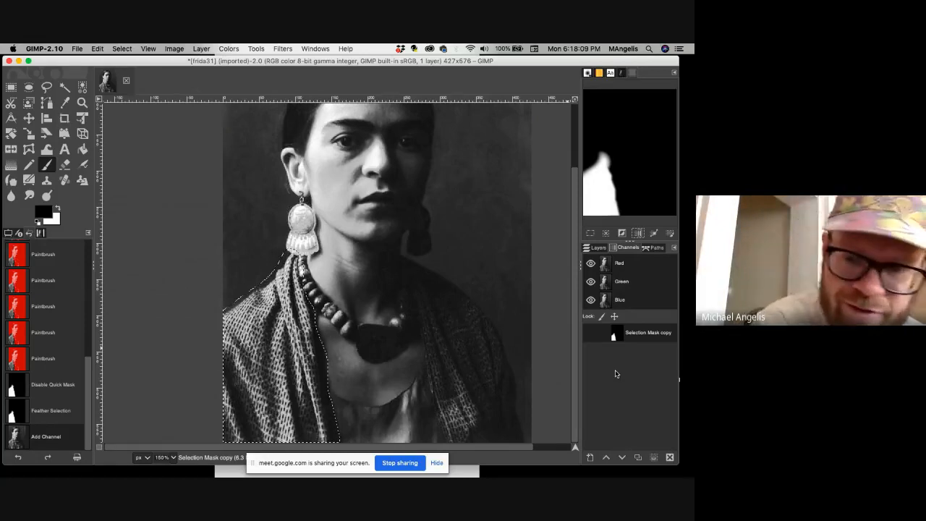
Return to the layer list and clear the selection.
{"action": "left_click", "coordinate": [594, 249]}
{"action": "left_click", "coordinate": [101, 48]}
{"action": "mouse_move", "coordinate": [122, 48]}
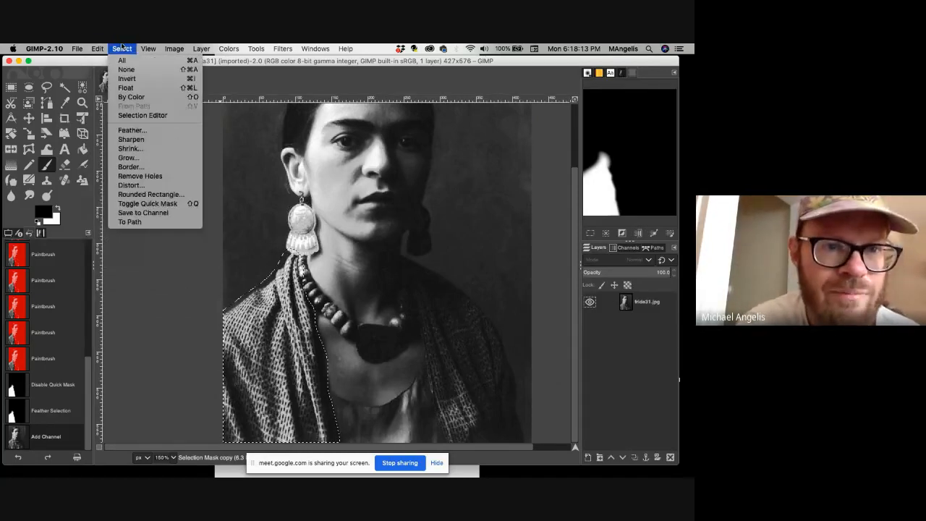
{"action": "left_click", "coordinate": [126, 69]}
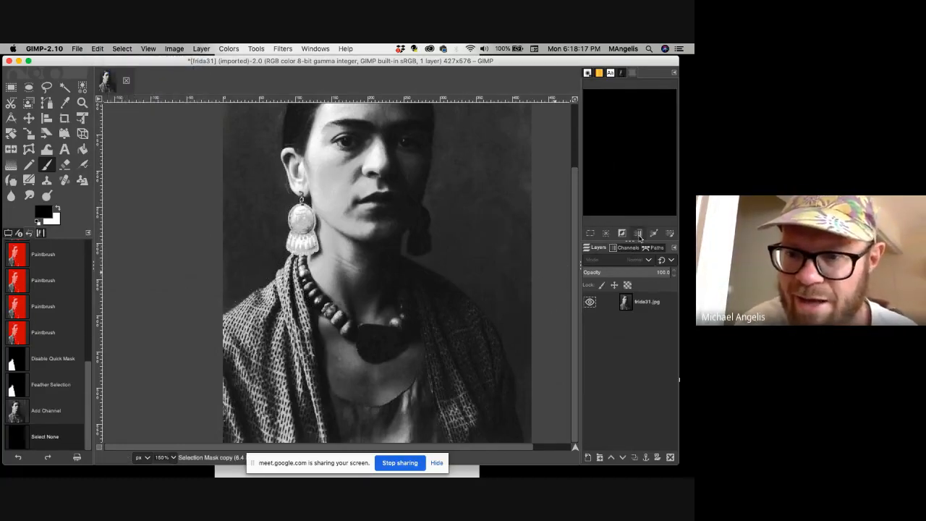
Load the saved Selection Mask copy channel as a selection and return to the layer list.
{"action": "left_click", "coordinate": [627, 248]}
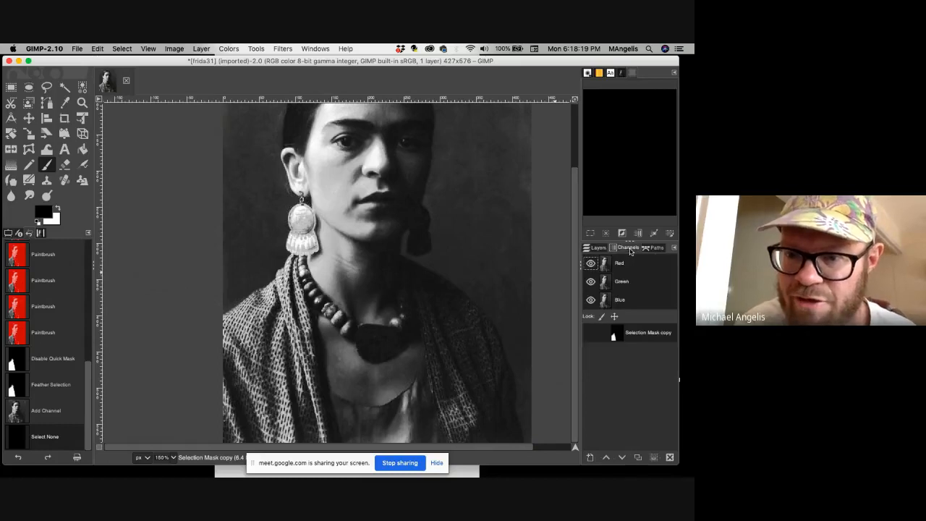
{"action": "right_click", "coordinate": [619, 335]}
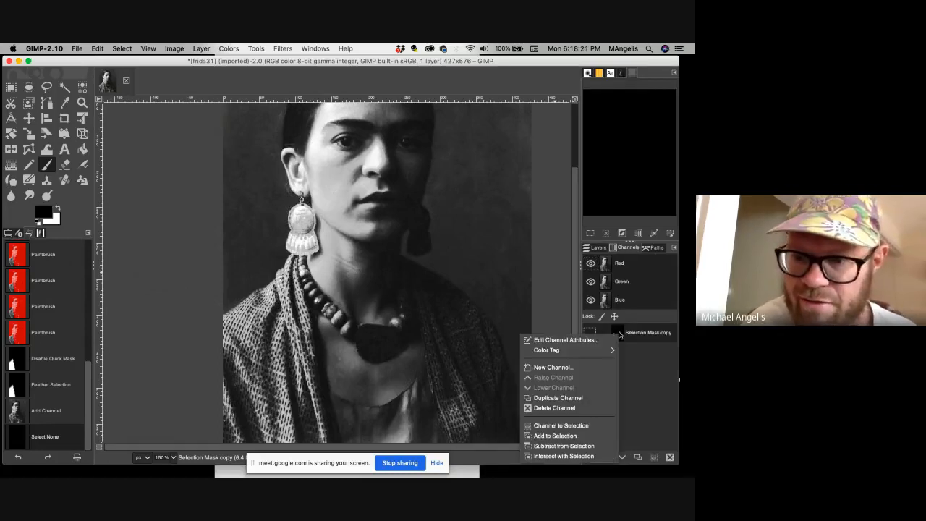
{"action": "left_click", "coordinate": [582, 425]}
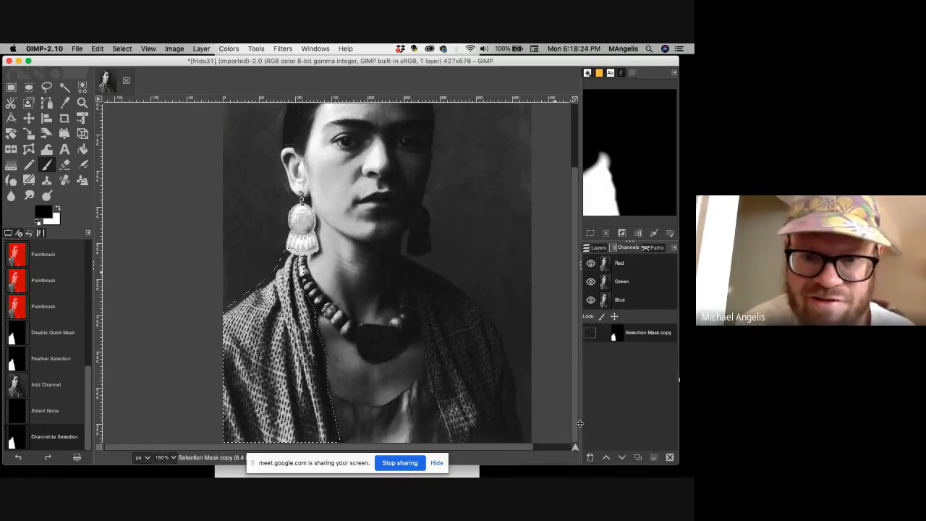
{"action": "left_click", "coordinate": [598, 248]}
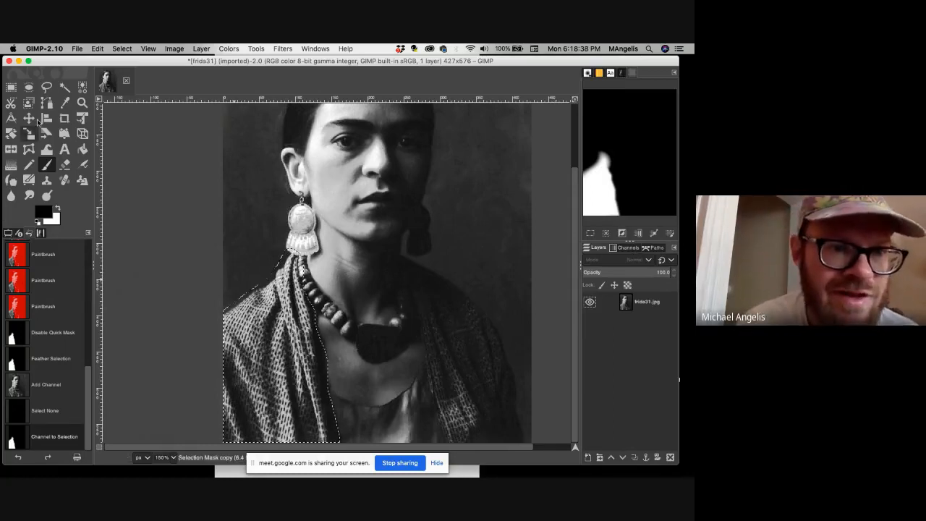
Outline the shawl on the portrait's right side with Free Select, save the selection to a channel, and return to the layer list.
{"action": "left_click", "coordinate": [46, 87]}
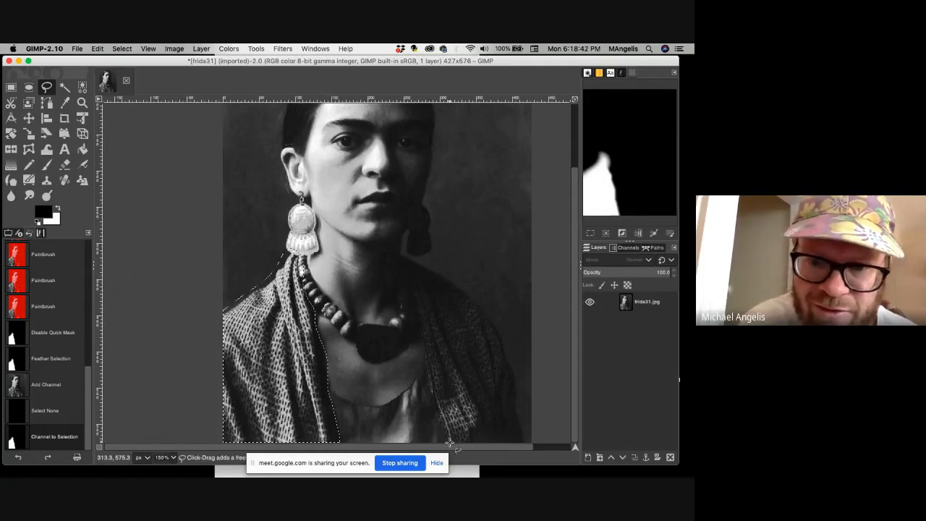
{"action": "mouse_move", "coordinate": [449, 442]}
{"action": "left_mouse_down"}
{"action": "mouse_move", "coordinate": [405, 257]}
{"action": "mouse_move", "coordinate": [447, 279]}
{"action": "mouse_move", "coordinate": [495, 332]}
{"action": "mouse_move", "coordinate": [523, 442]}
{"action": "mouse_move", "coordinate": [448, 441]}
{"action": "left_mouse_up"}
{"action": "key", "text": "Return"}
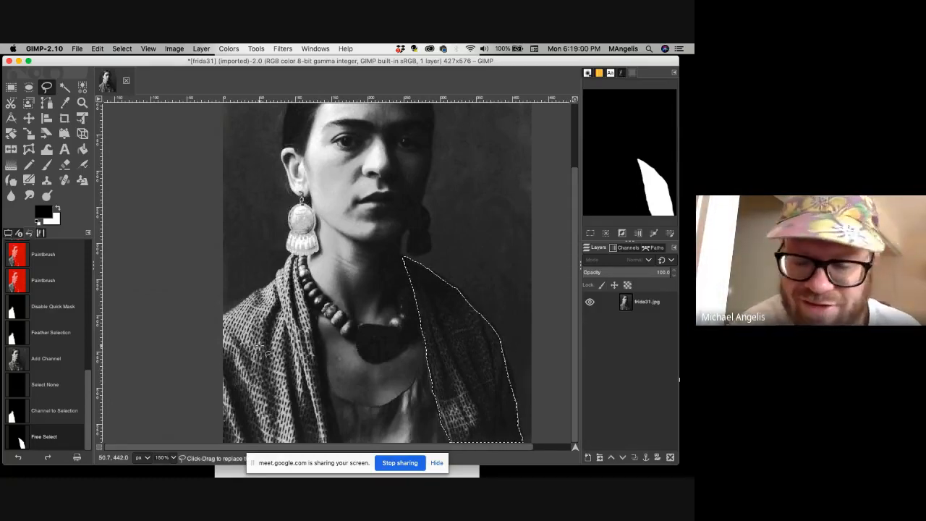
{"action": "key", "text": "shift"}
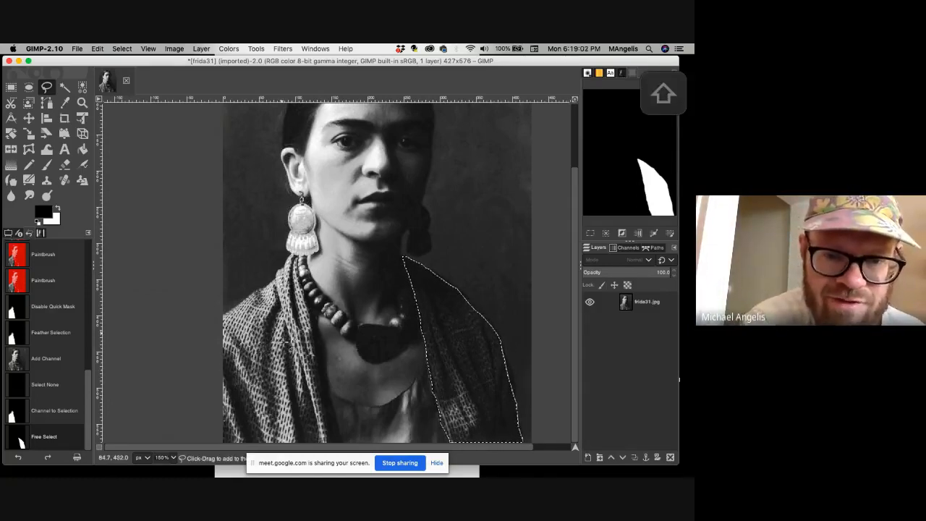
{"action": "left_click", "coordinate": [638, 233]}
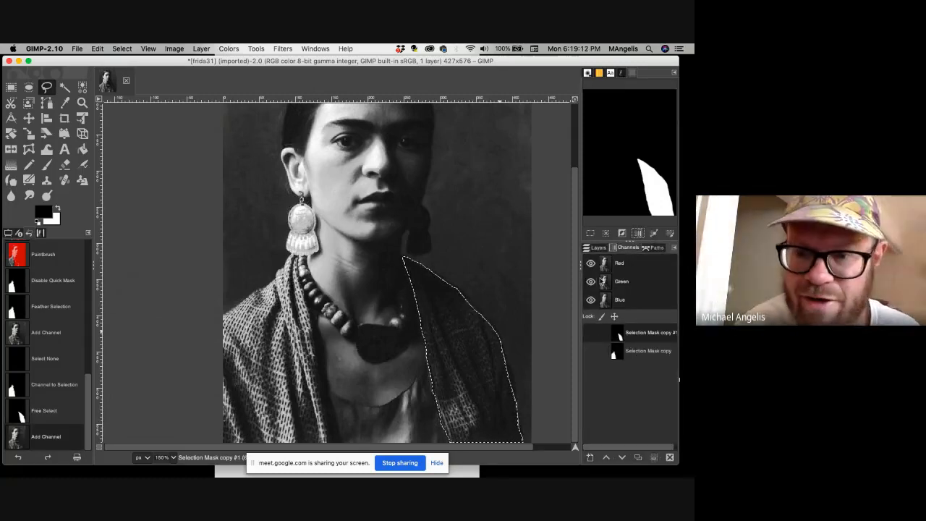
{"action": "left_click", "coordinate": [597, 248]}
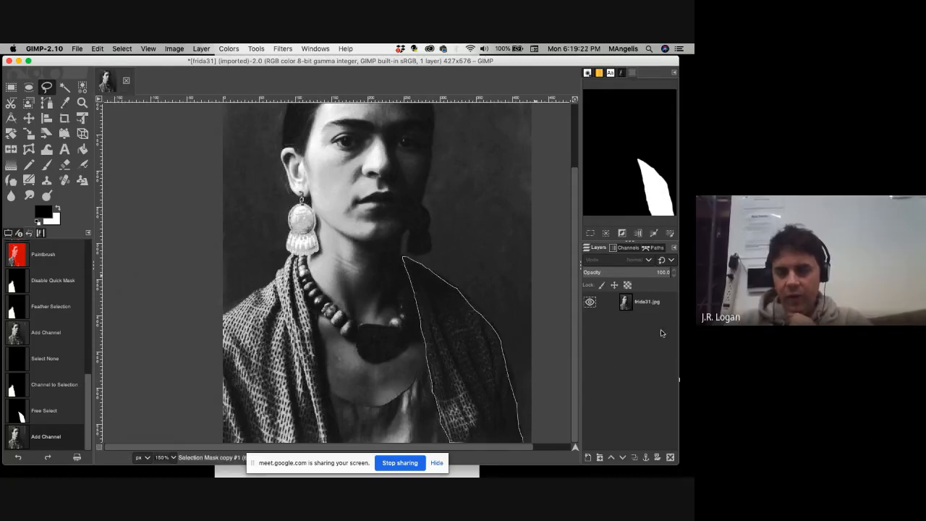
Bring up the Selection Editor, invert the shawl selection, and invert it back.
{"action": "left_click", "coordinate": [121, 49]}
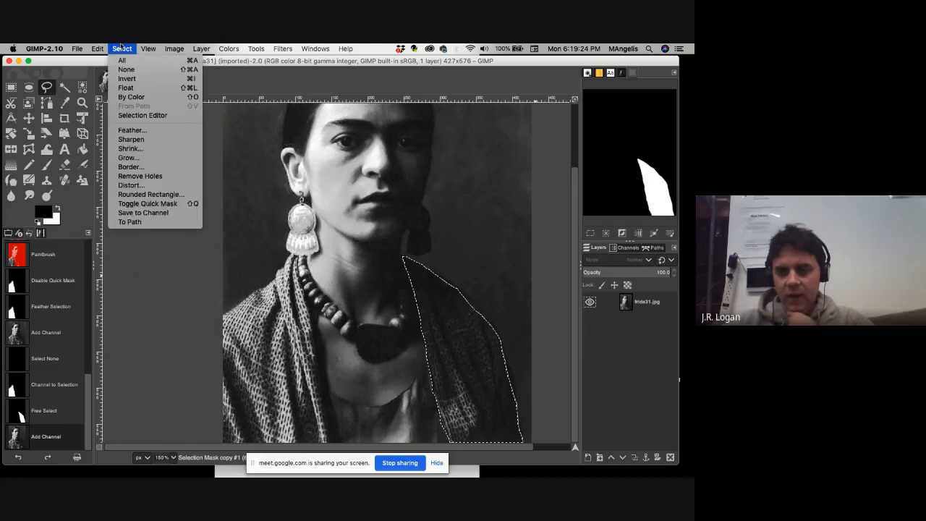
{"action": "left_click", "coordinate": [144, 115]}
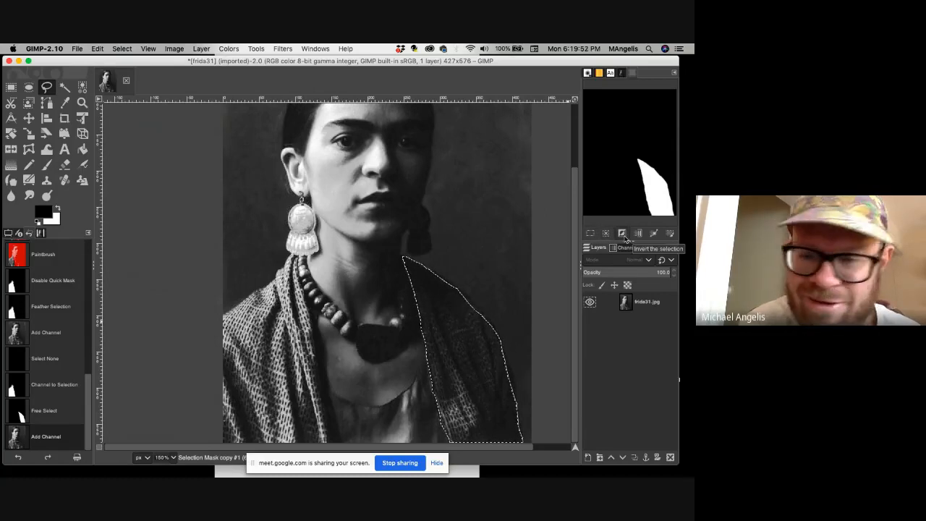
{"action": "left_click", "coordinate": [622, 233]}
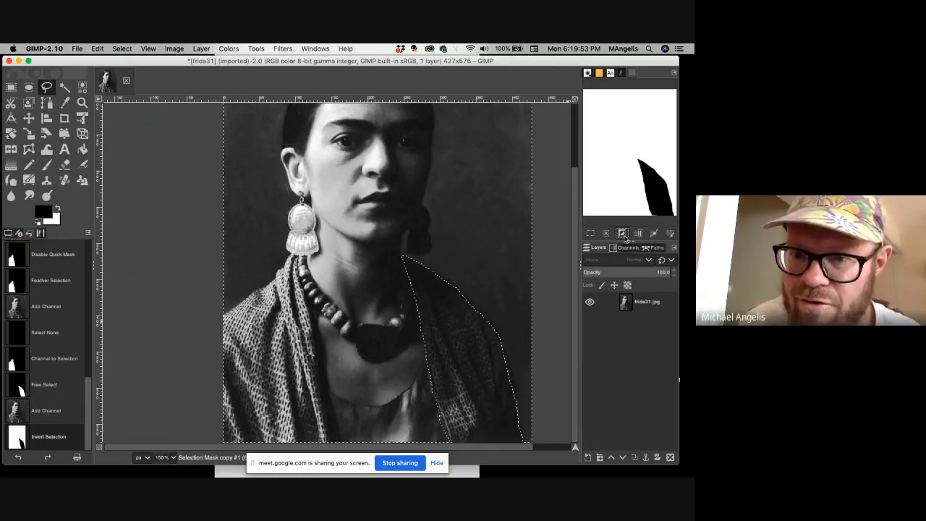
{"action": "left_click", "coordinate": [624, 235]}
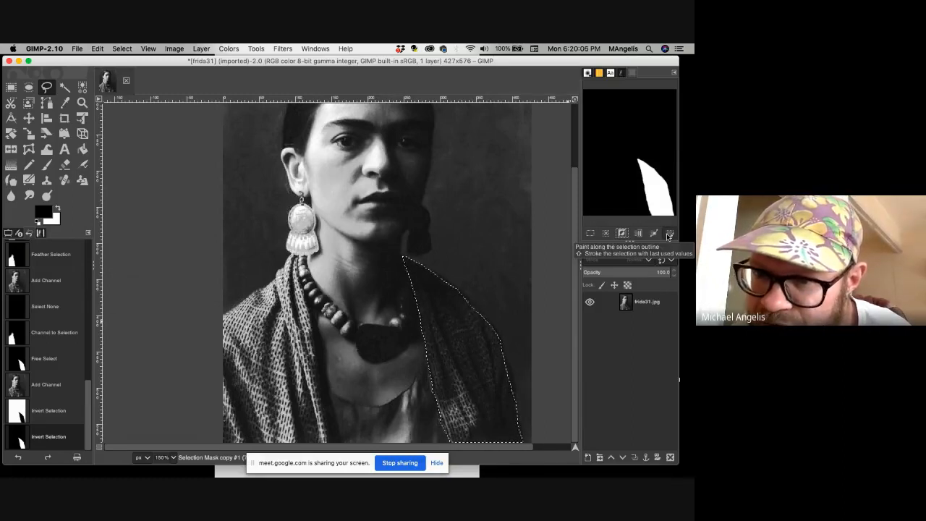
Examine the stroke options for the selection without applying them, and look at the saved channels.
{"action": "left_click", "coordinate": [667, 235]}
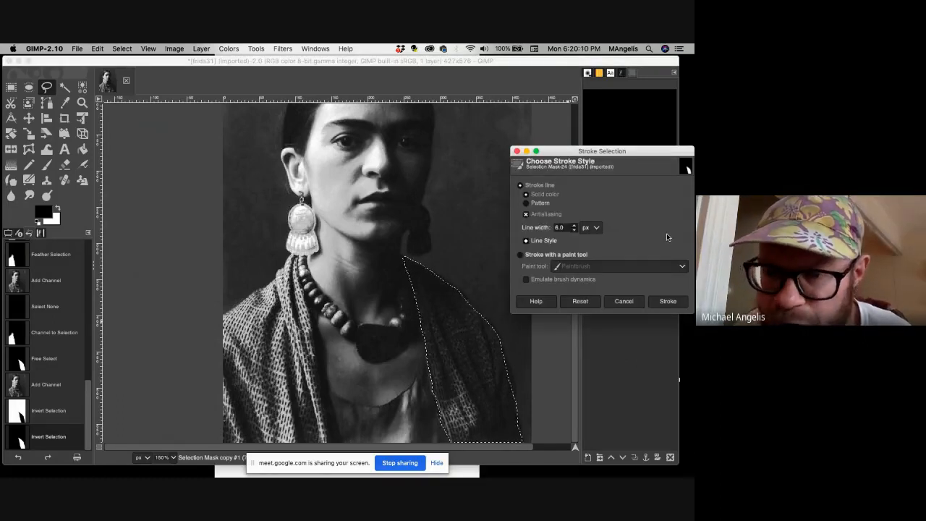
{"action": "left_click", "coordinate": [623, 301]}
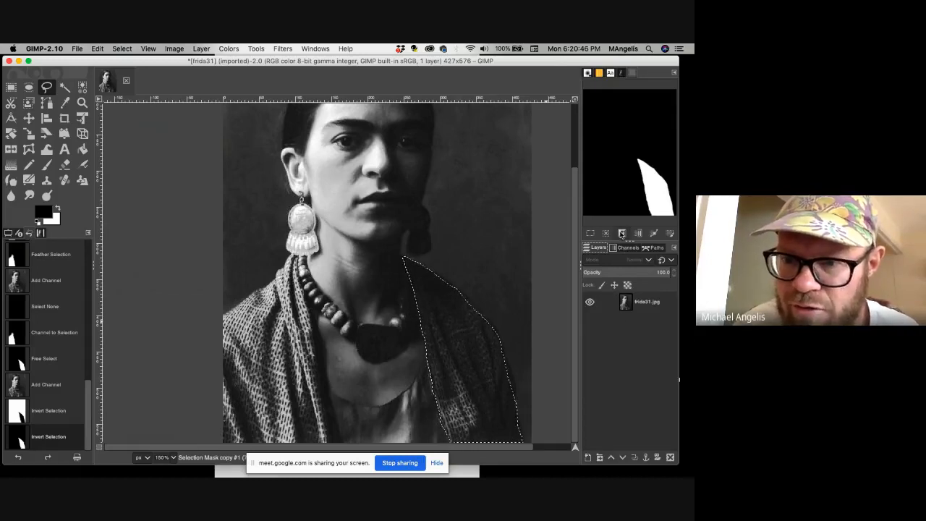
{"action": "left_click", "coordinate": [623, 249]}
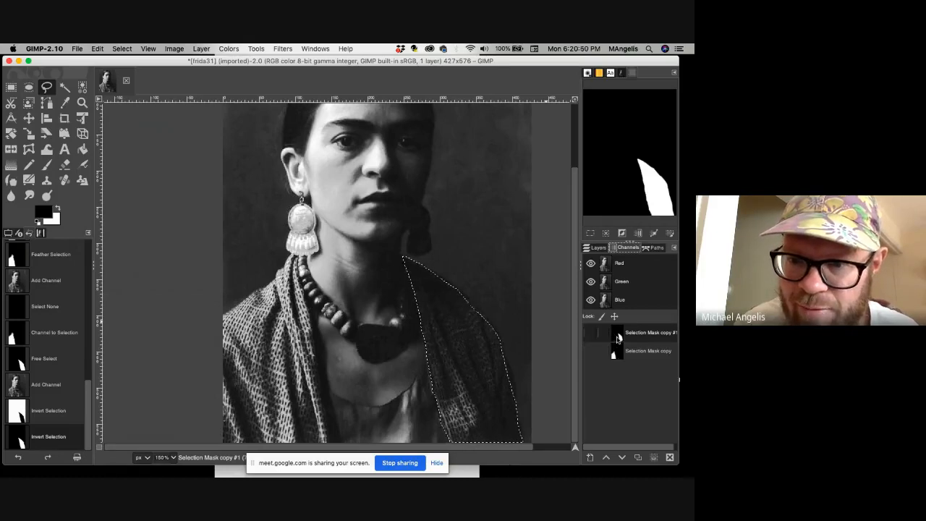
Copy the selected right side of the shawl from the frida31.jpg layer and paste it as a new layer.
{"action": "left_click", "coordinate": [598, 248]}
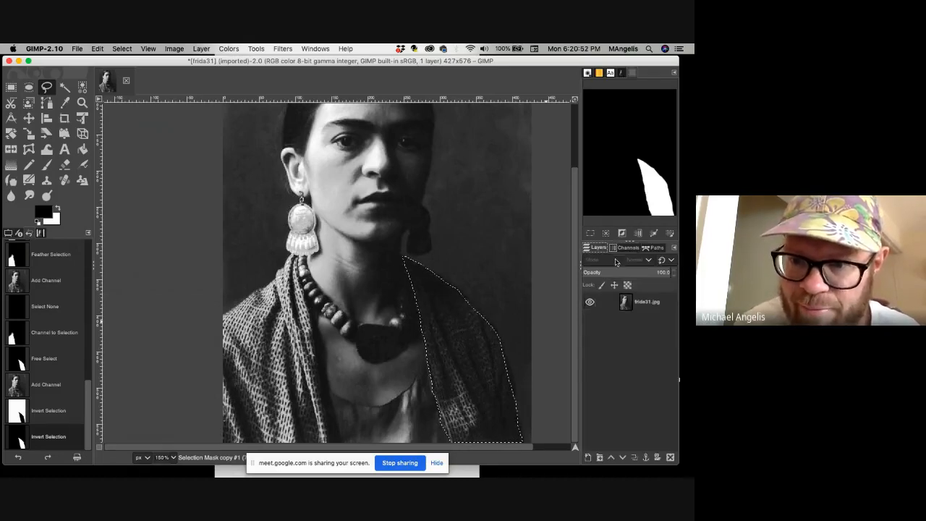
{"action": "left_click", "coordinate": [634, 305]}
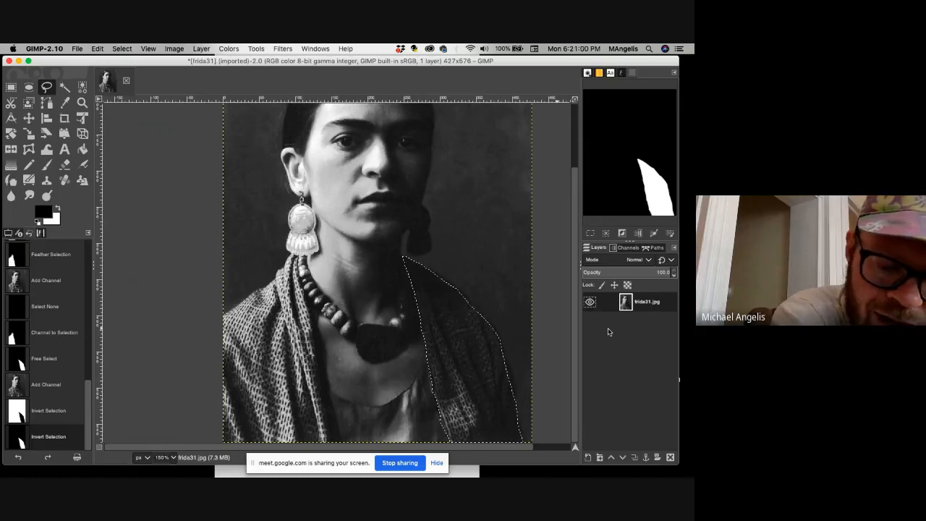
{"action": "key", "text": "super+c"}
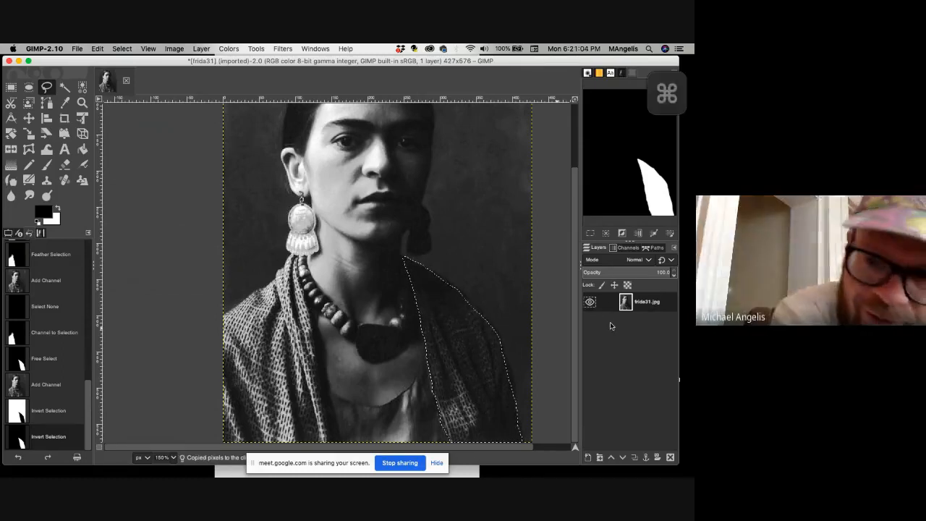
{"action": "key", "text": "super+v"}
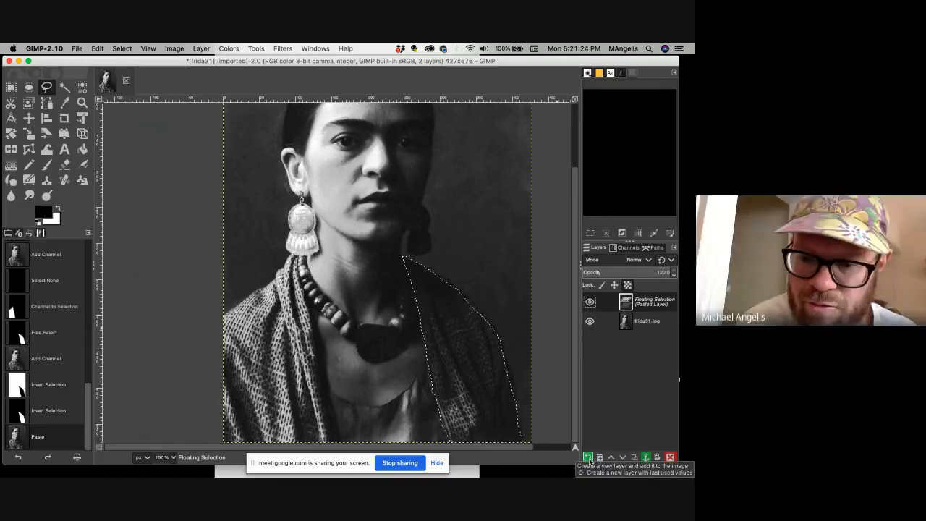
{"action": "left_click", "coordinate": [588, 457]}
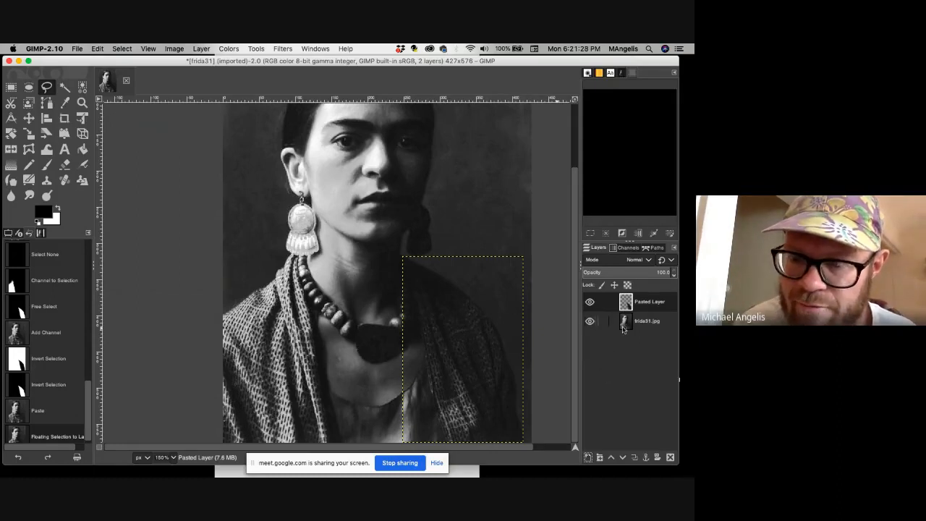
Load the Selection Mask copy channel as a selection of the shawl's left side in the portrait and return to the layer list.
{"action": "left_click", "coordinate": [623, 327]}
{"action": "left_click", "coordinate": [626, 249]}
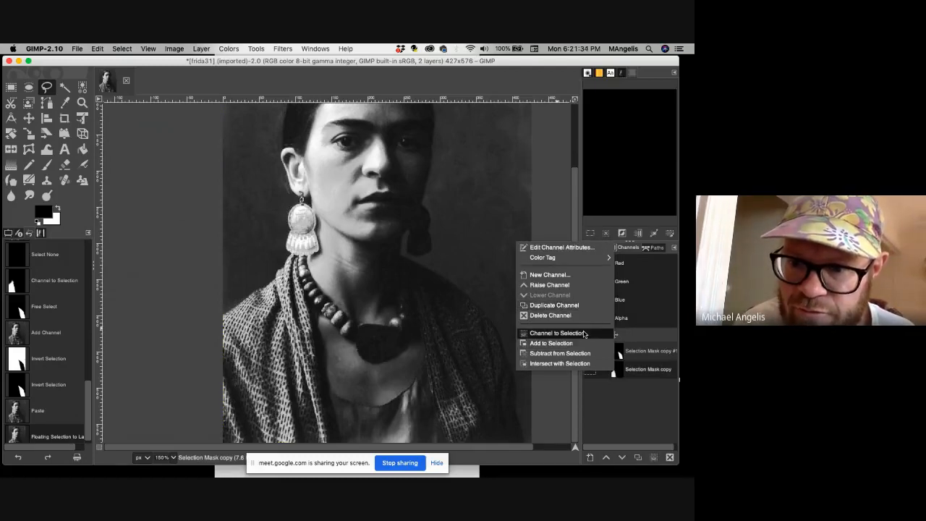
{"action": "left_click", "coordinate": [556, 333]}
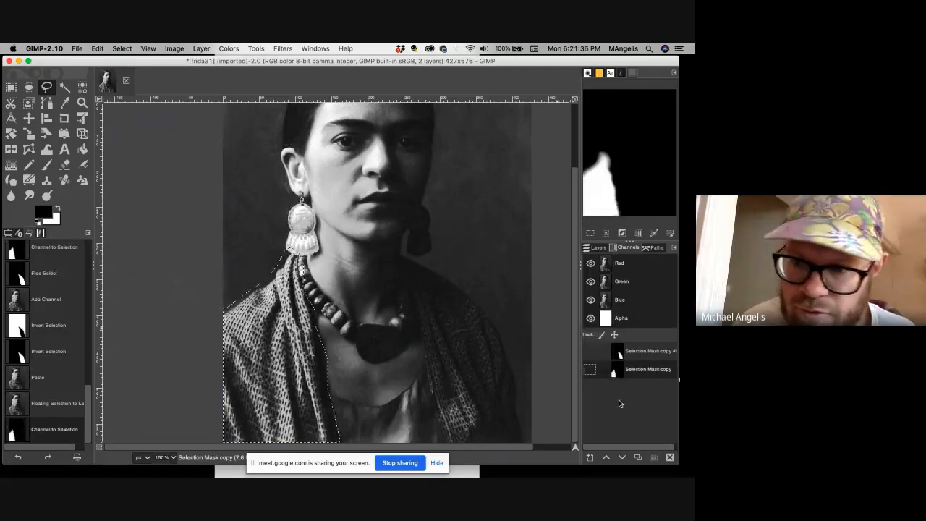
{"action": "left_click", "coordinate": [597, 248]}
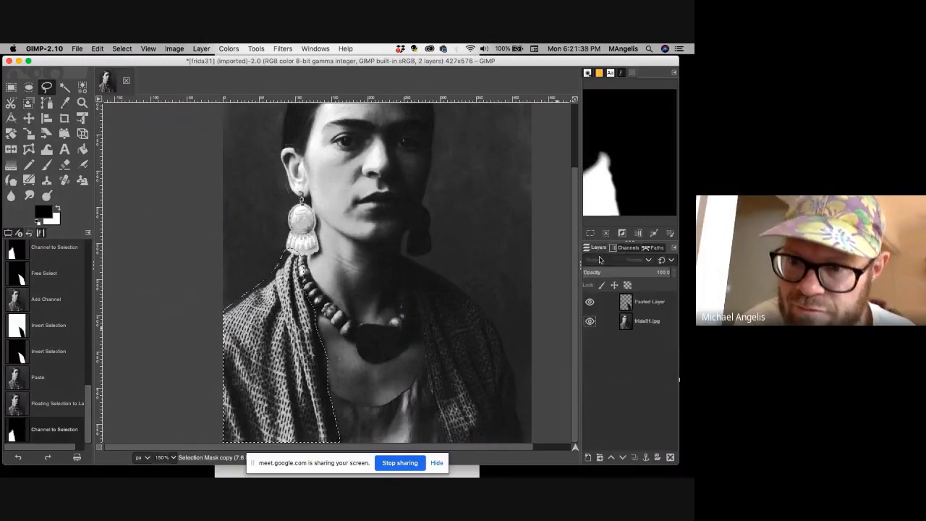
Copy the selected left side of the shawl from the frida31.jpg layer and paste it as another new layer.
{"action": "left_click", "coordinate": [630, 326]}
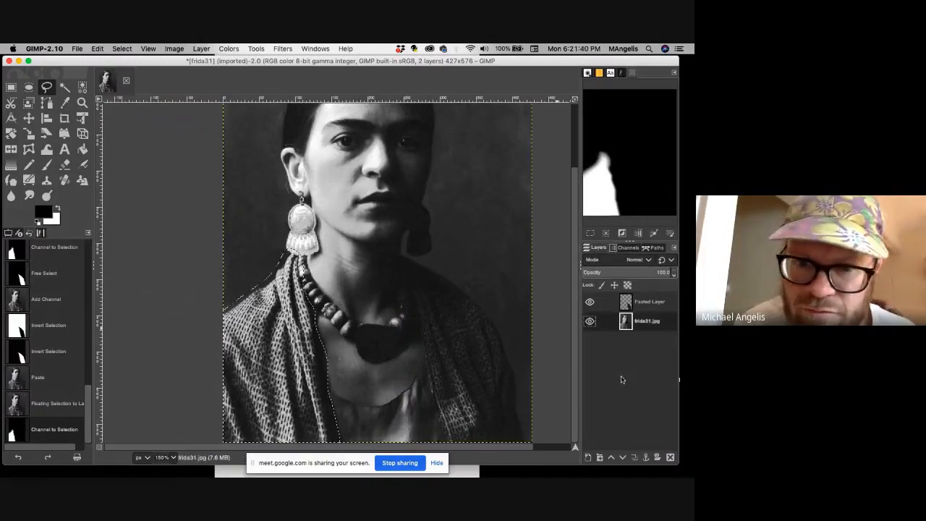
{"action": "key", "text": "super+c"}
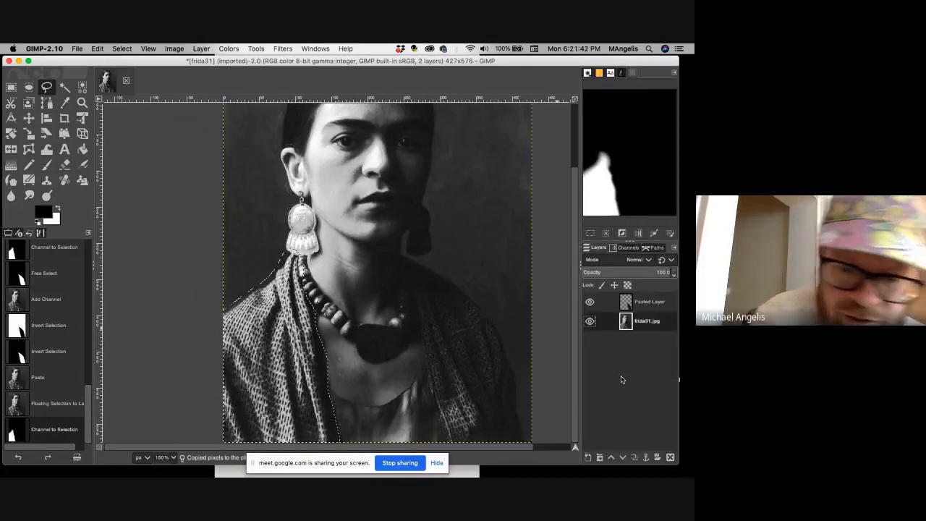
{"action": "key", "text": "super+v"}
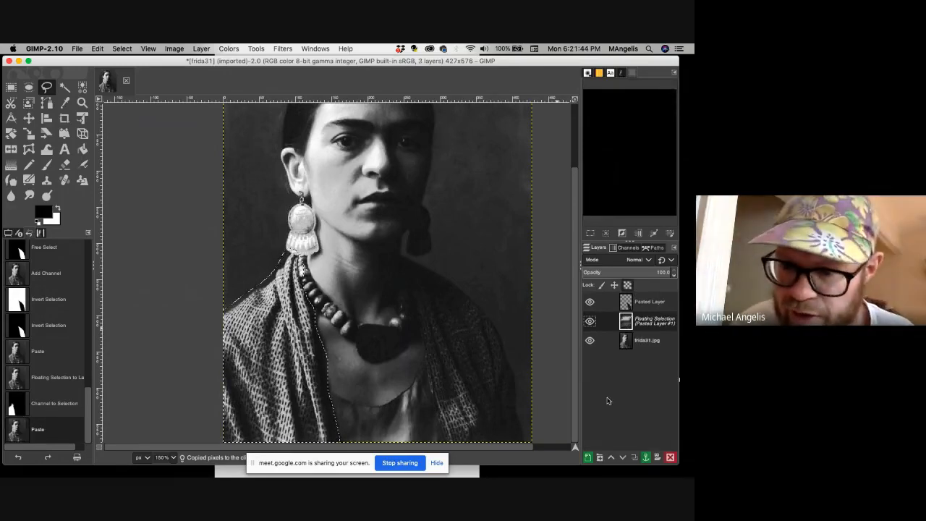
{"action": "key", "text": "shift+super+n"}
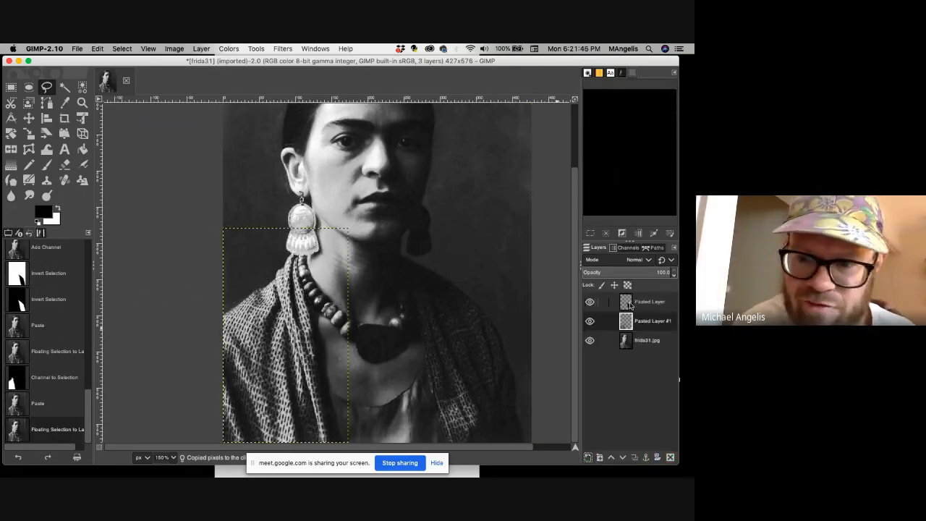
Inspect the two pasted shawl layers by selecting each and temporarily hiding the frida31.jpg layer, and show that layer again.
{"action": "left_click", "coordinate": [589, 303]}
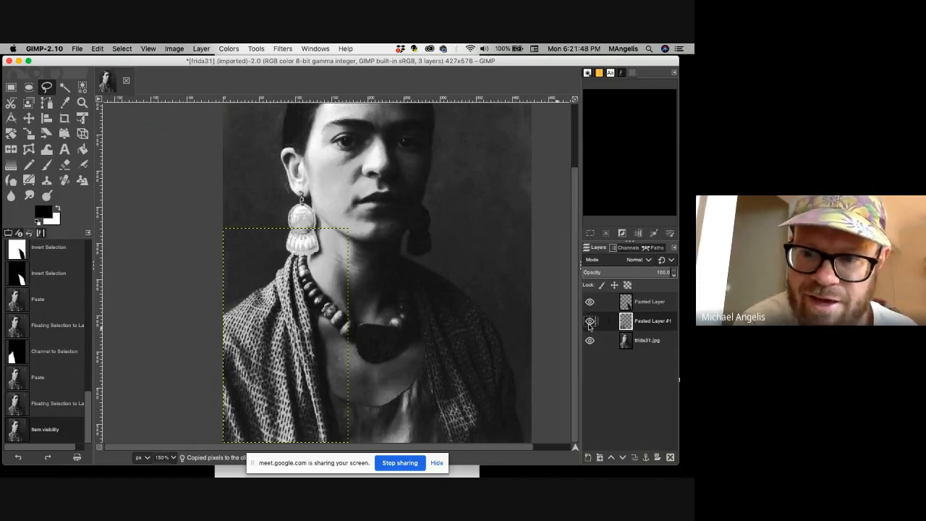
{"action": "left_click", "coordinate": [589, 322]}
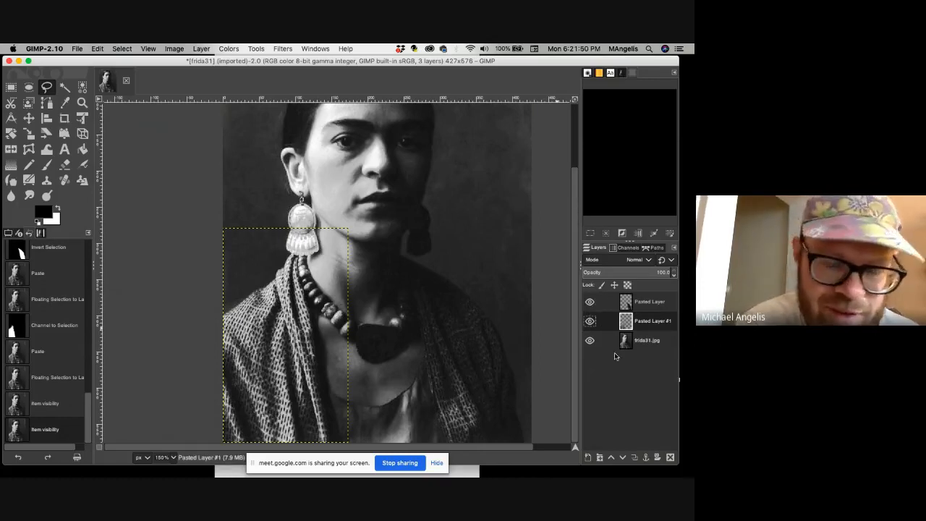
{"action": "left_click", "coordinate": [635, 344]}
{"action": "left_click", "coordinate": [626, 306]}
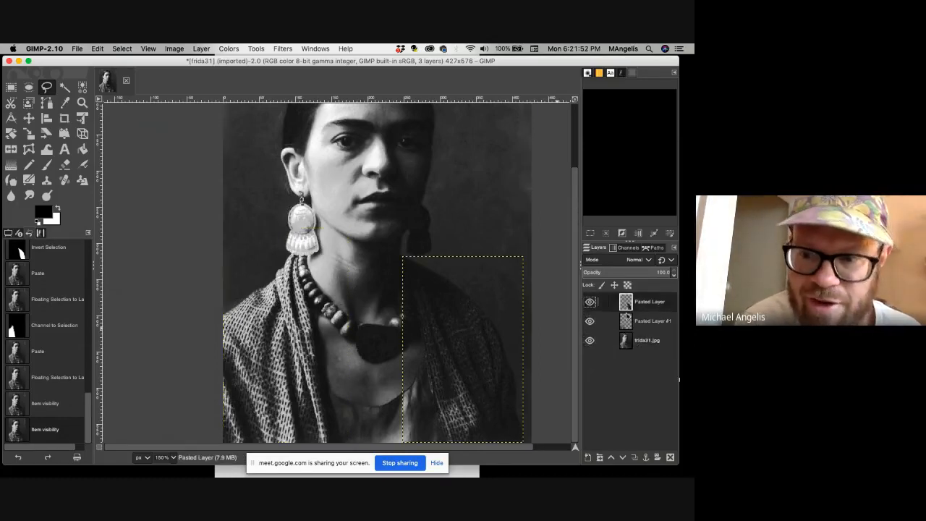
{"action": "left_click", "coordinate": [627, 325]}
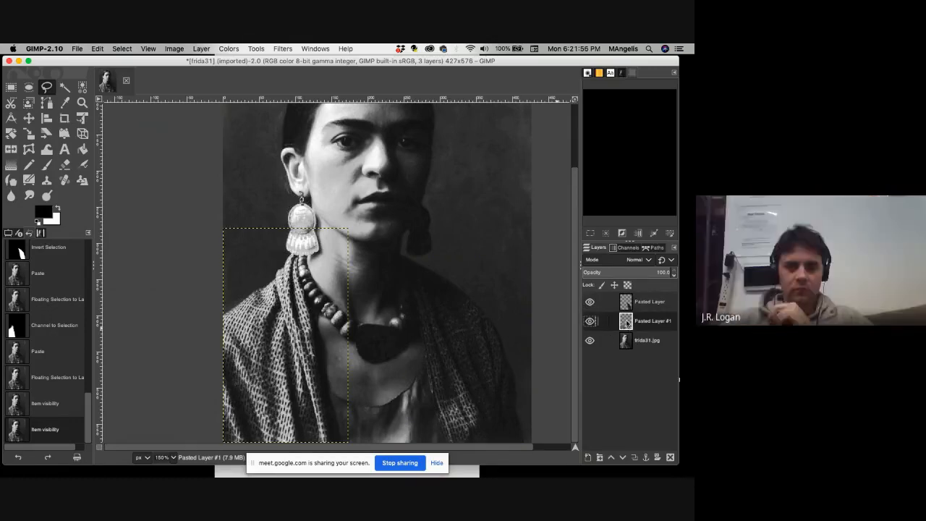
{"action": "left_click", "coordinate": [590, 341]}
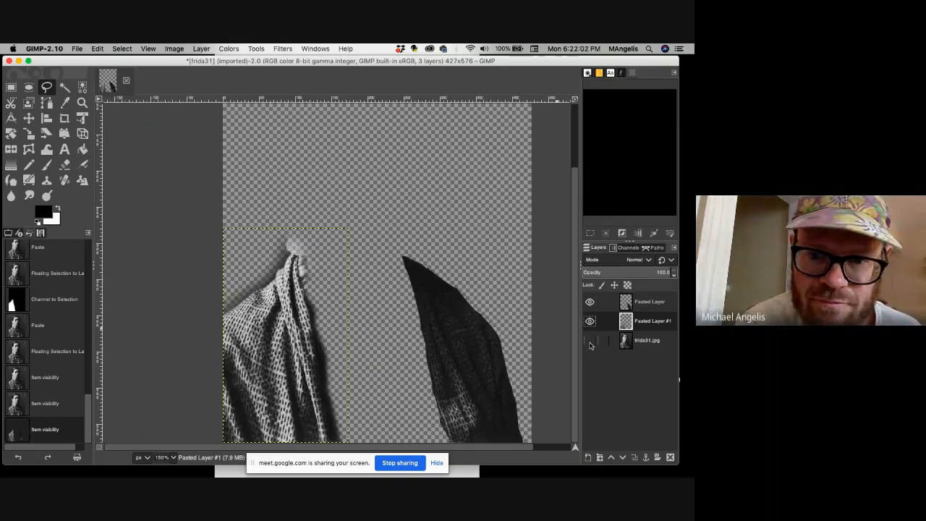
{"action": "left_click", "coordinate": [590, 340]}
Merge Pasted Layer down into Pasted Layer #1 and check the combined shawl by temporarily hiding the frida31.jpg layer.
{"action": "left_click", "coordinate": [654, 303]}
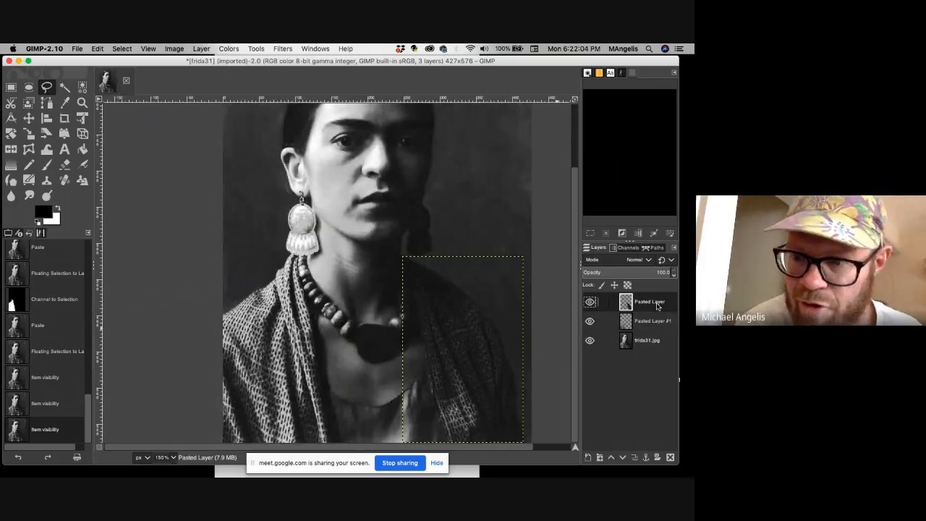
{"action": "right_click", "coordinate": [656, 306]}
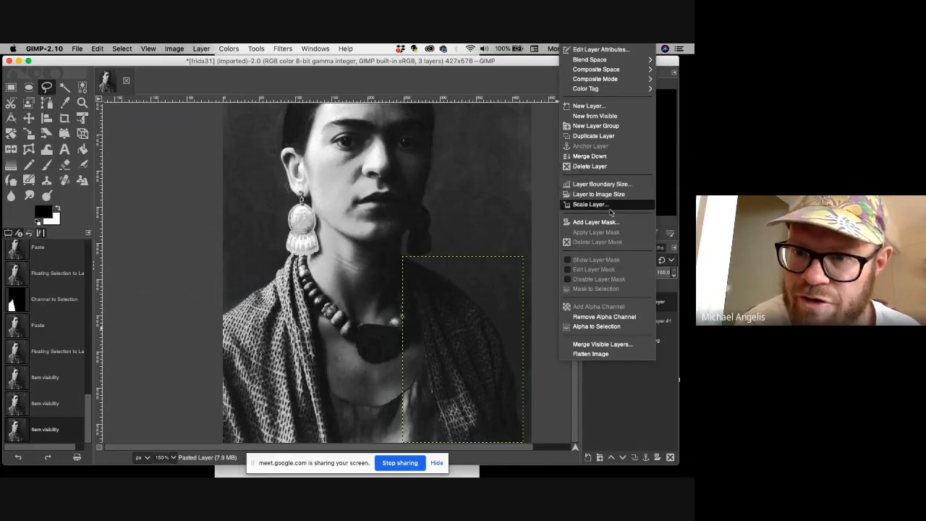
{"action": "left_click", "coordinate": [608, 156]}
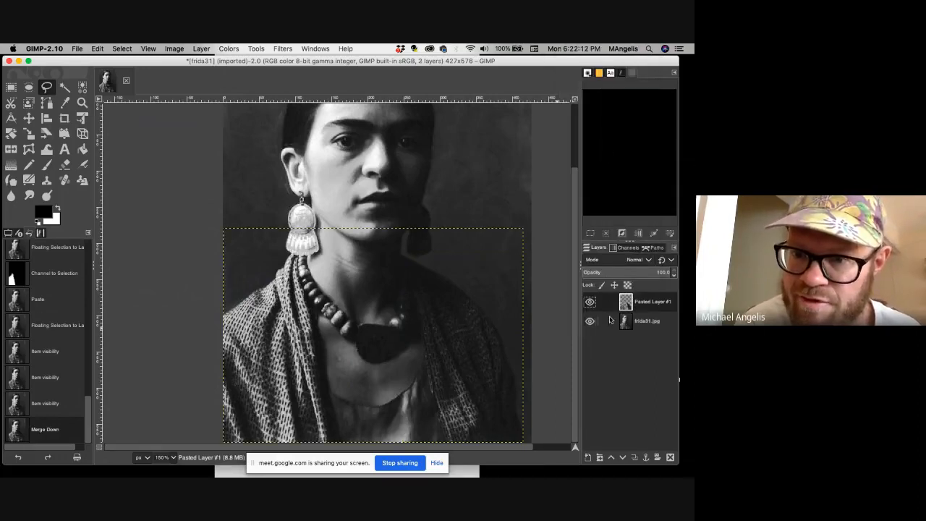
{"action": "left_click", "coordinate": [590, 321]}
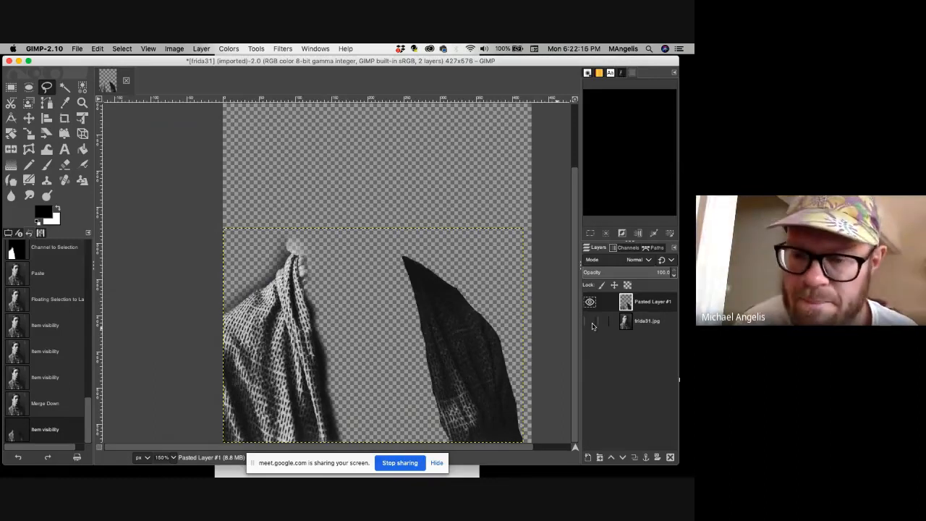
{"action": "left_click", "coordinate": [590, 321]}
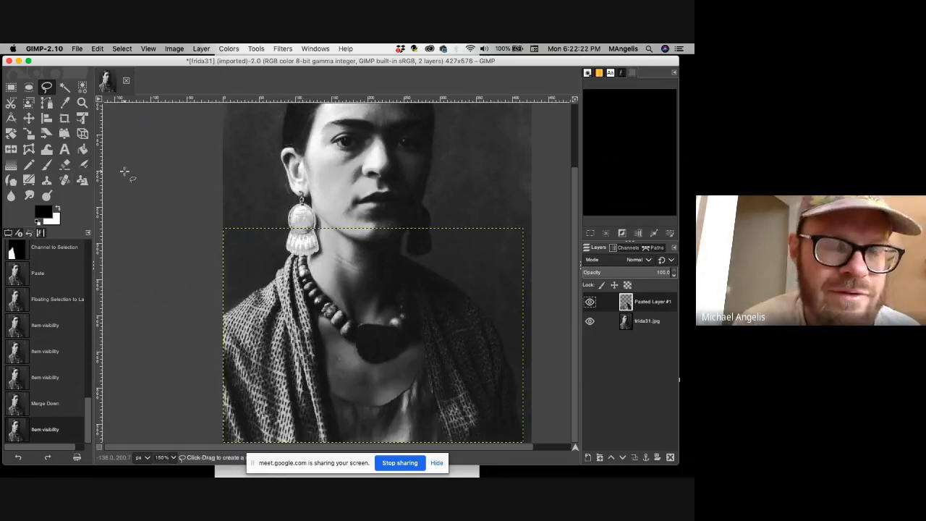
Try the Mean Curvature Blur filter with 20 iterations on the merged shawl layer, Pasted Layer #1.
{"action": "left_click", "coordinate": [99, 99]}
{"action": "mouse_move", "coordinate": [144, 190]}
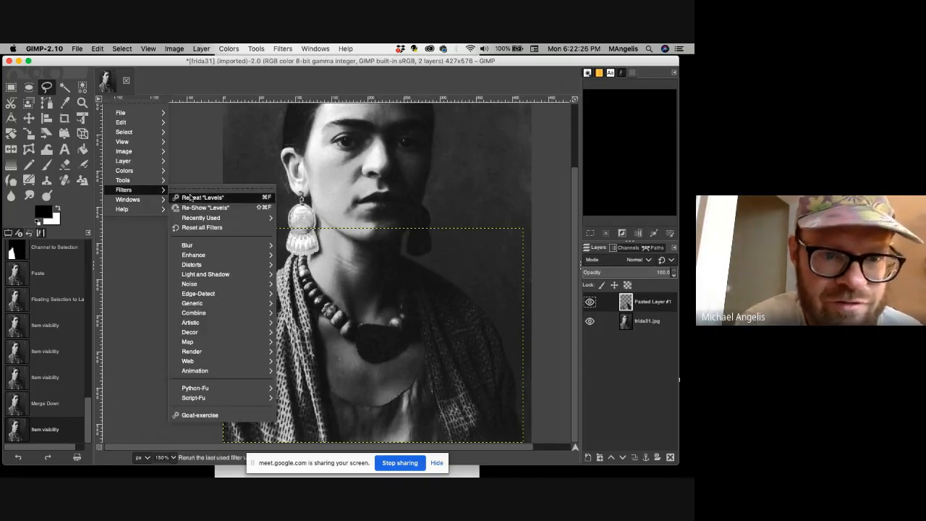
{"action": "mouse_move", "coordinate": [210, 313]}
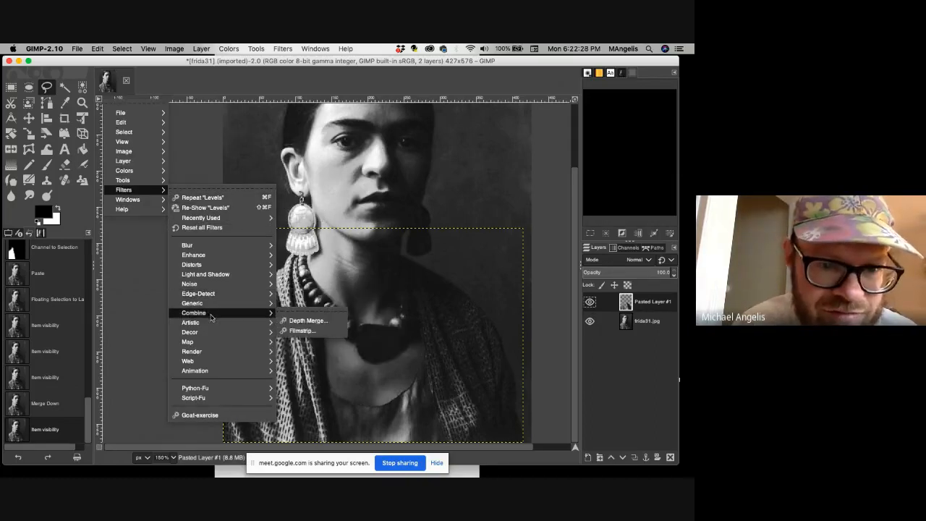
{"action": "mouse_move", "coordinate": [254, 220]}
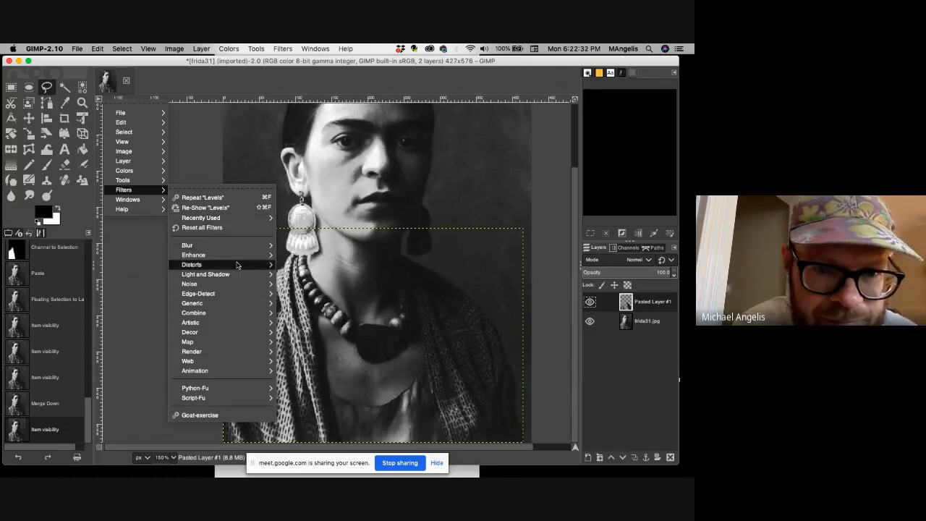
{"action": "mouse_move", "coordinate": [237, 251]}
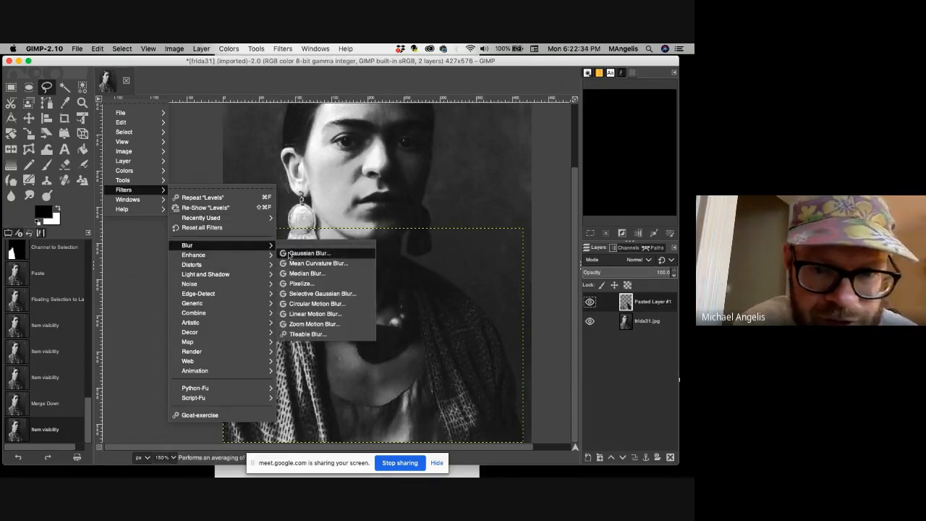
{"action": "left_click", "coordinate": [317, 263]}
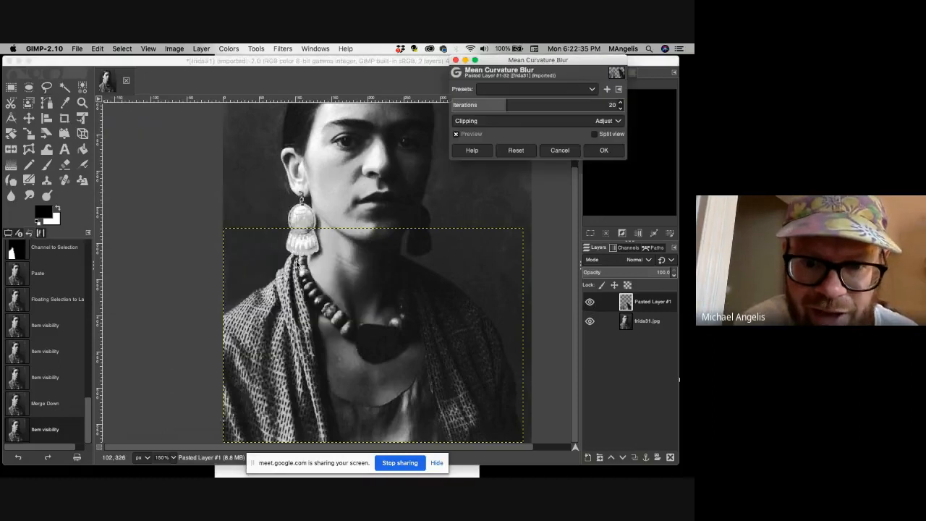
{"action": "left_click", "coordinate": [619, 104]}
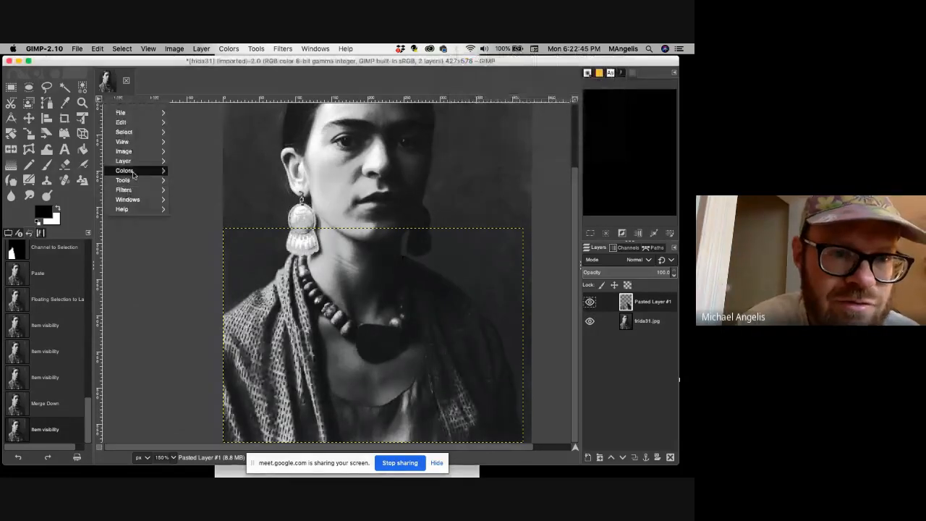
{"action": "mouse_move", "coordinate": [125, 171]}
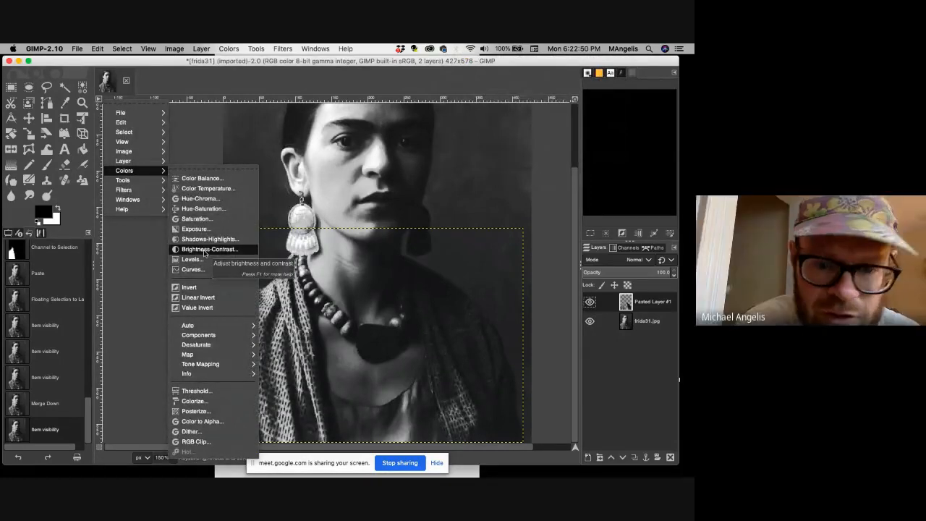
{"action": "left_click", "coordinate": [139, 243]}
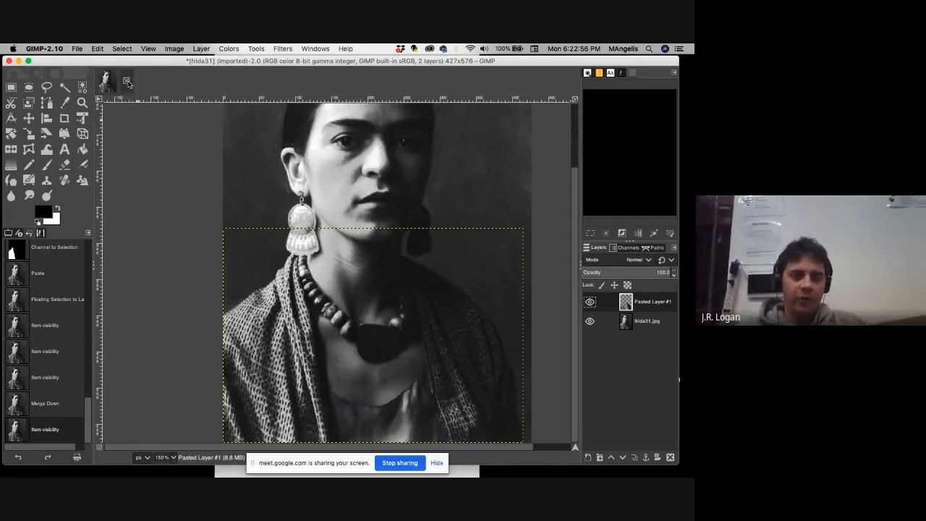
Preview Mean Curvature Blur on Pasted Layer #1 in split view, with the divider moved onto the shawl's left side.
{"action": "left_click", "coordinate": [101, 100]}
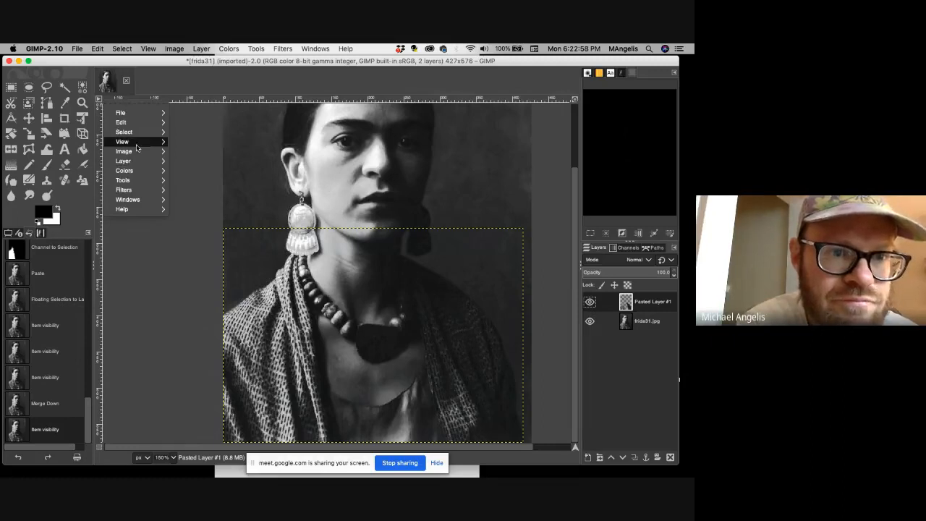
{"action": "mouse_move", "coordinate": [127, 189]}
{"action": "mouse_move", "coordinate": [191, 246]}
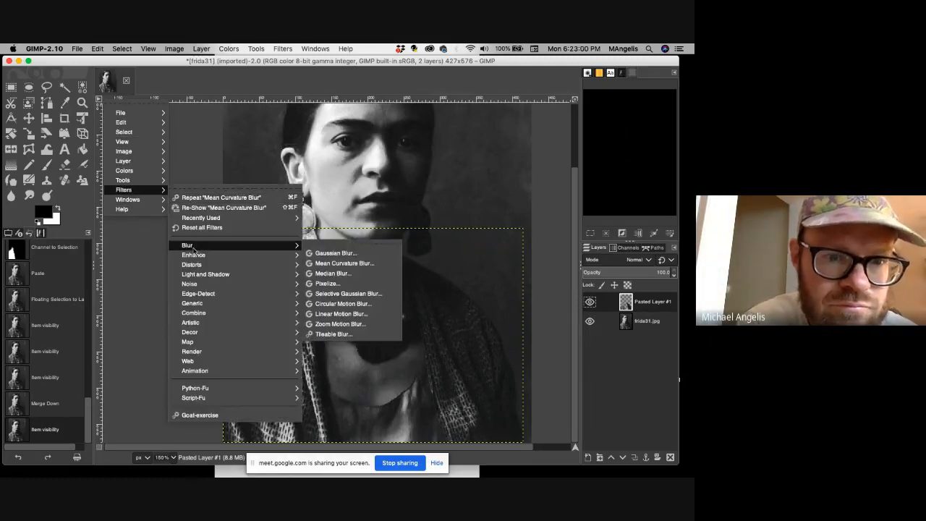
{"action": "left_click", "coordinate": [321, 264]}
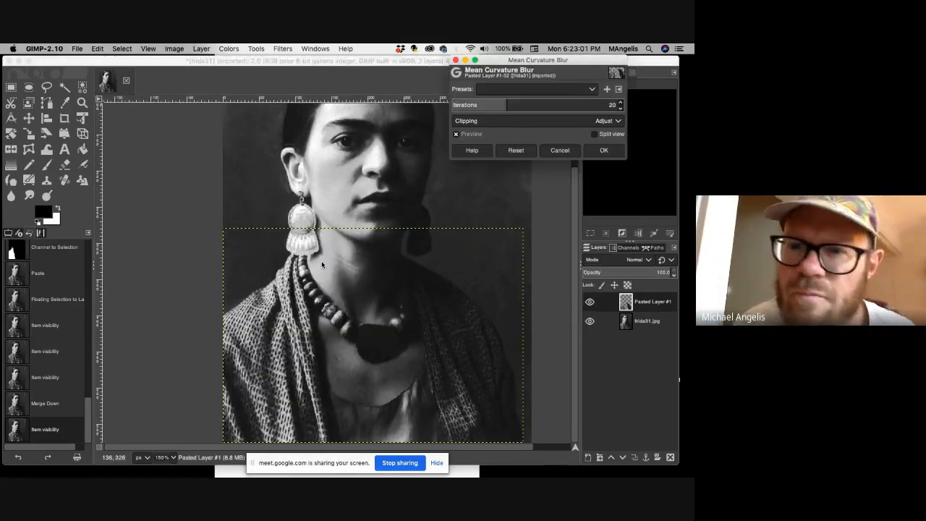
{"action": "left_click", "coordinate": [594, 134]}
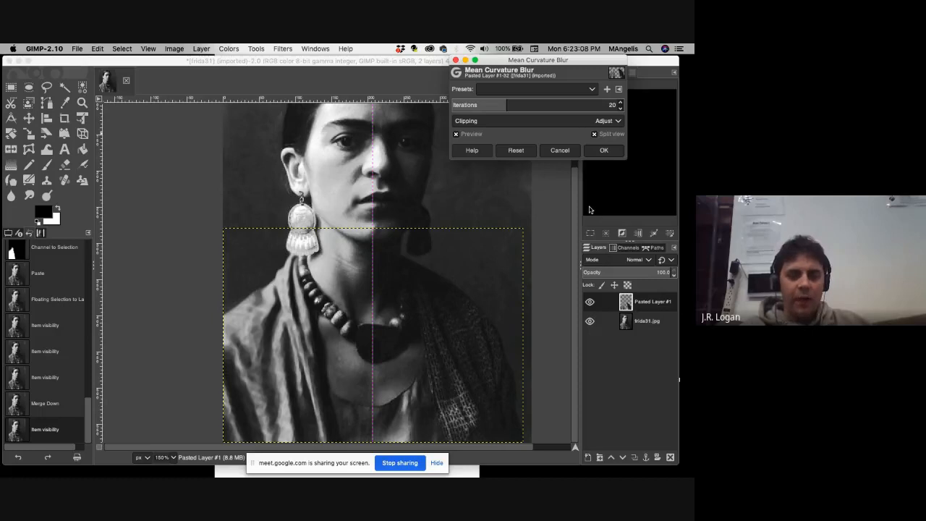
{"action": "left_click_drag", "start_coordinate": [372, 269], "coordinate": [270, 278]}
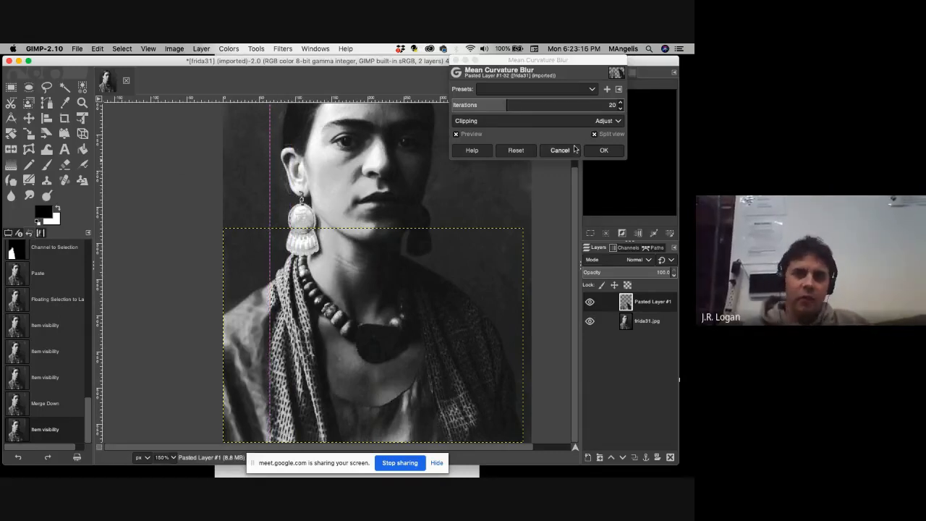
Try the Mean Curvature Blur with 25 iterations, compare it across the split line, and cancel the filter.
{"action": "left_click", "coordinate": [620, 104]}
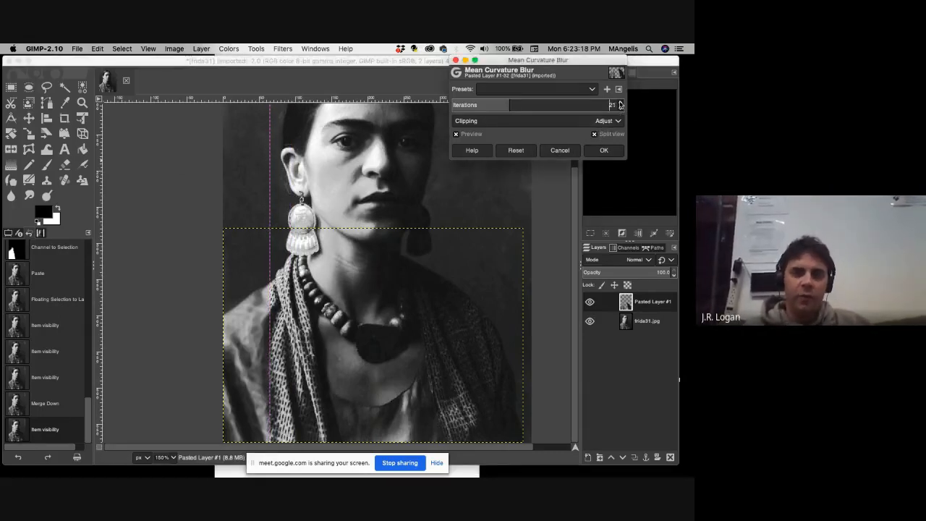
{"action": "left_click", "coordinate": [619, 103]}
{"action": "left_click", "coordinate": [619, 103]}
{"action": "left_click", "coordinate": [620, 103]}
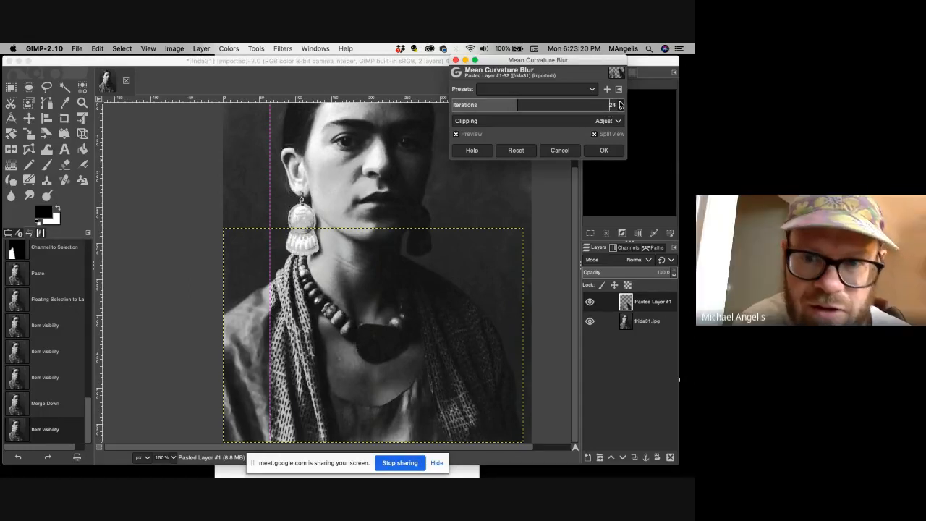
{"action": "left_click", "coordinate": [620, 103]}
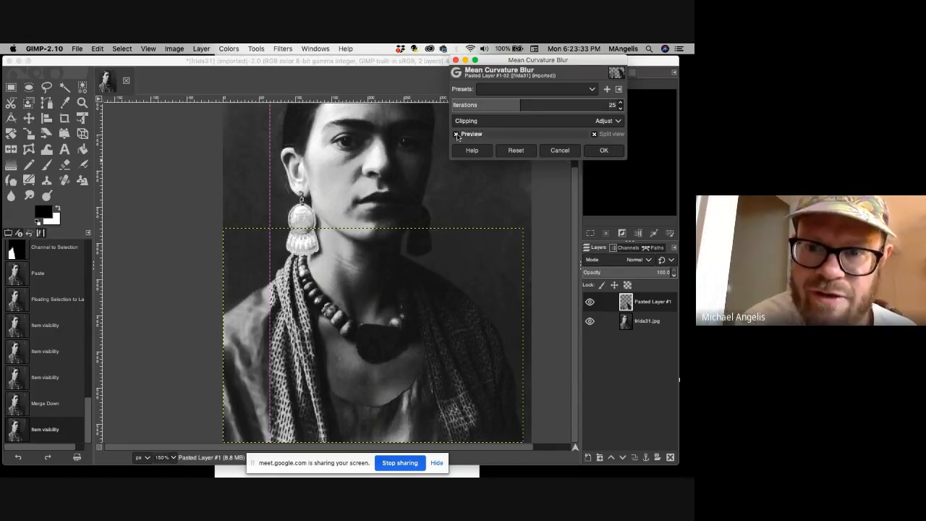
{"action": "left_click", "coordinate": [603, 150]}
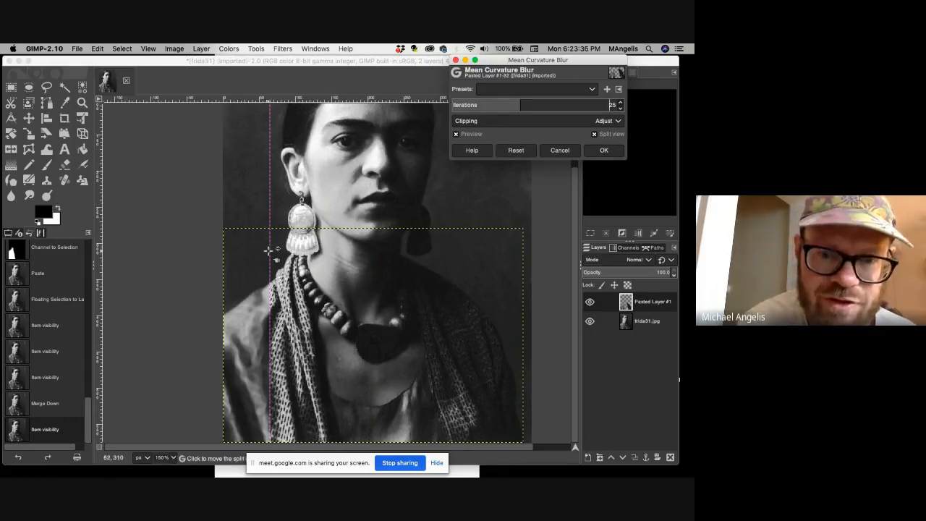
{"action": "mouse_move", "coordinate": [269, 250]}
{"action": "left_mouse_down"}
{"action": "mouse_move", "coordinate": [405, 249]}
{"action": "mouse_move", "coordinate": [274, 262]}
{"action": "left_mouse_up"}
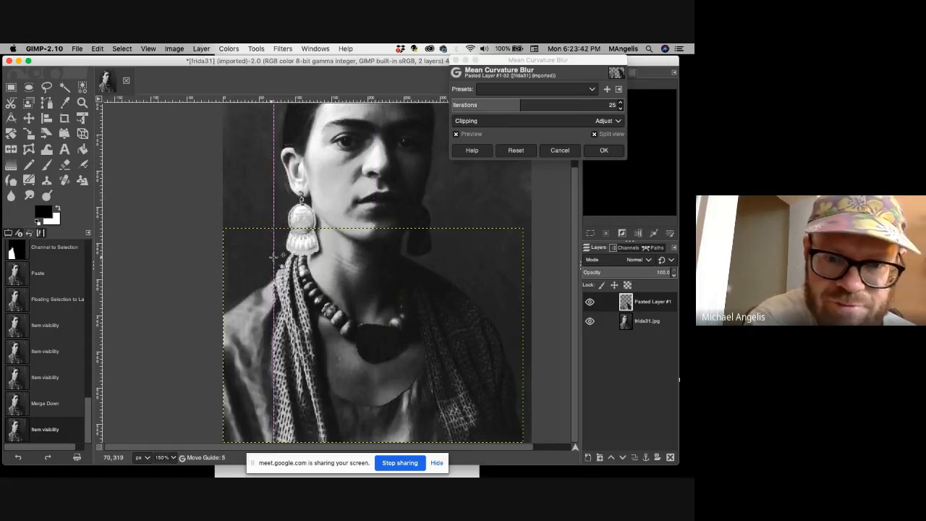
{"action": "left_click", "coordinate": [559, 152]}
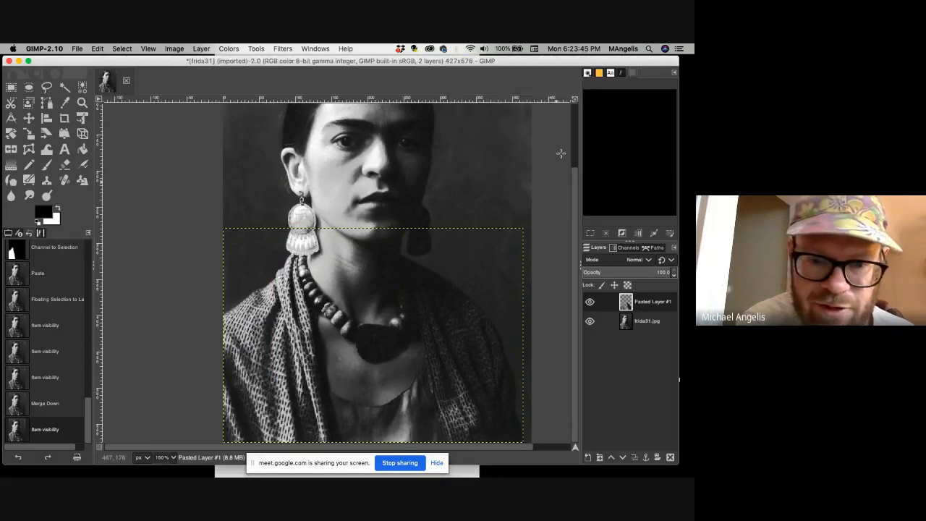
Check the portrait's two layers and duplicate the frida31.jpg layer.
{"action": "left_click", "coordinate": [646, 325]}
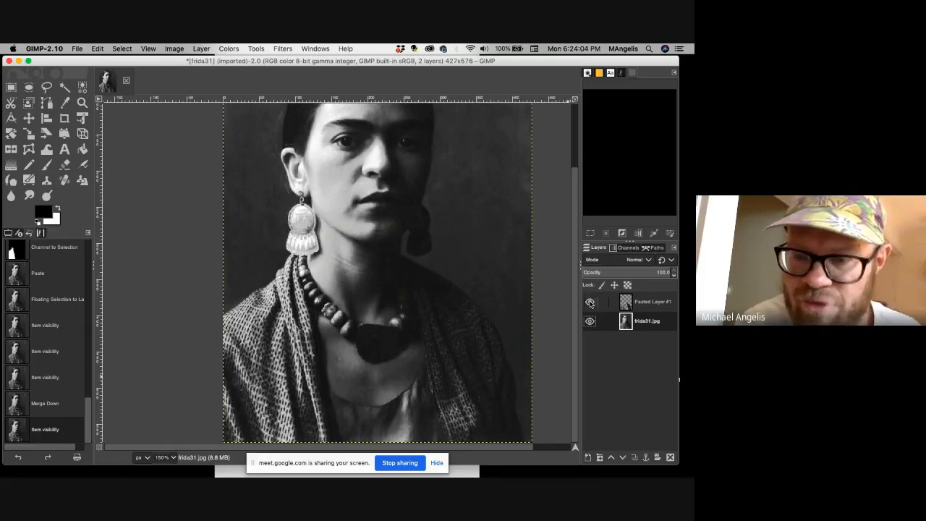
{"action": "left_click", "coordinate": [590, 303]}
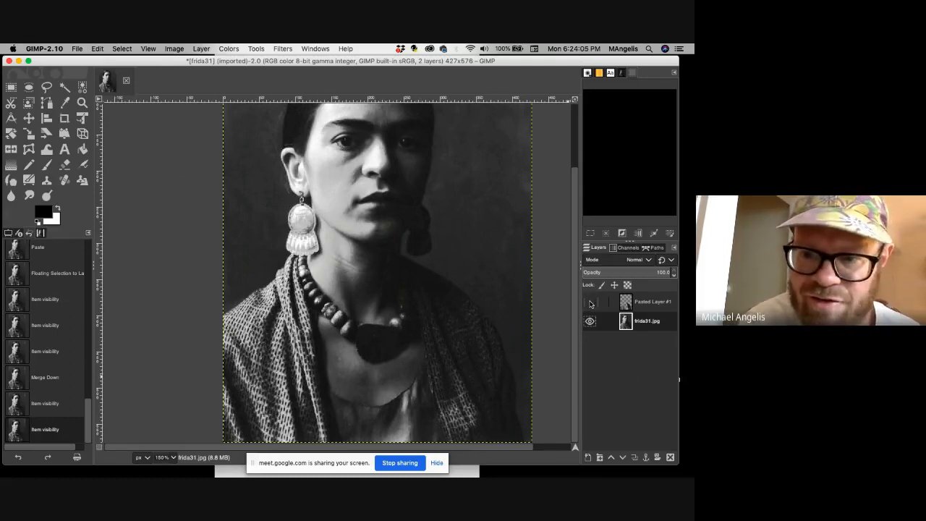
{"action": "left_click", "coordinate": [644, 304]}
{"action": "left_click", "coordinate": [645, 320]}
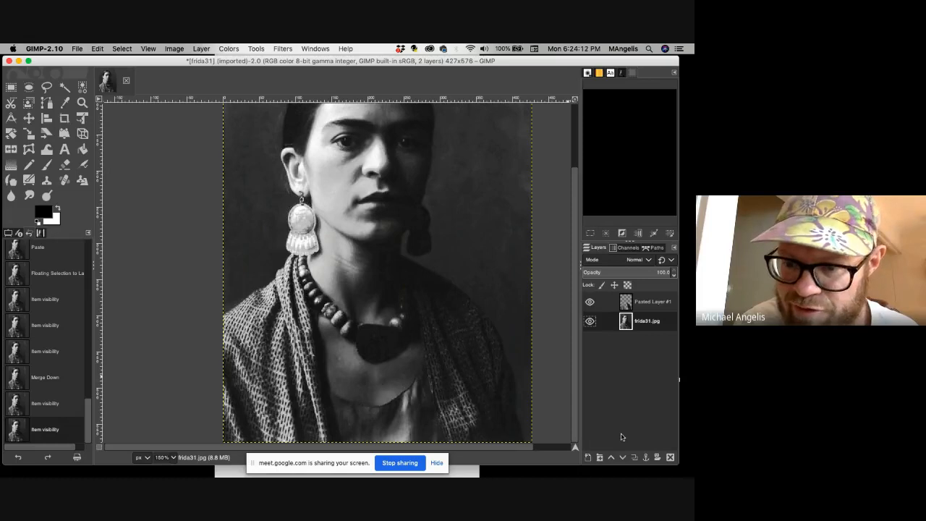
{"action": "right_click", "coordinate": [628, 328]}
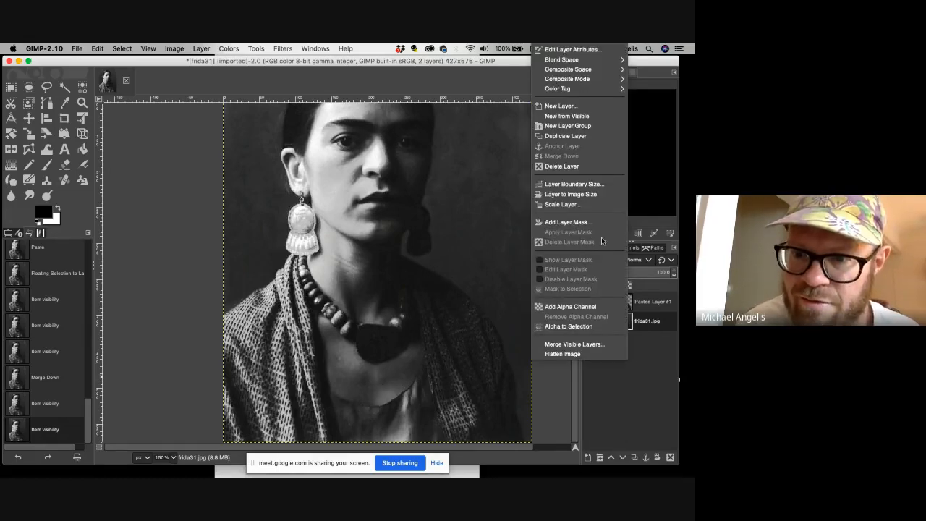
{"action": "left_click", "coordinate": [565, 136]}
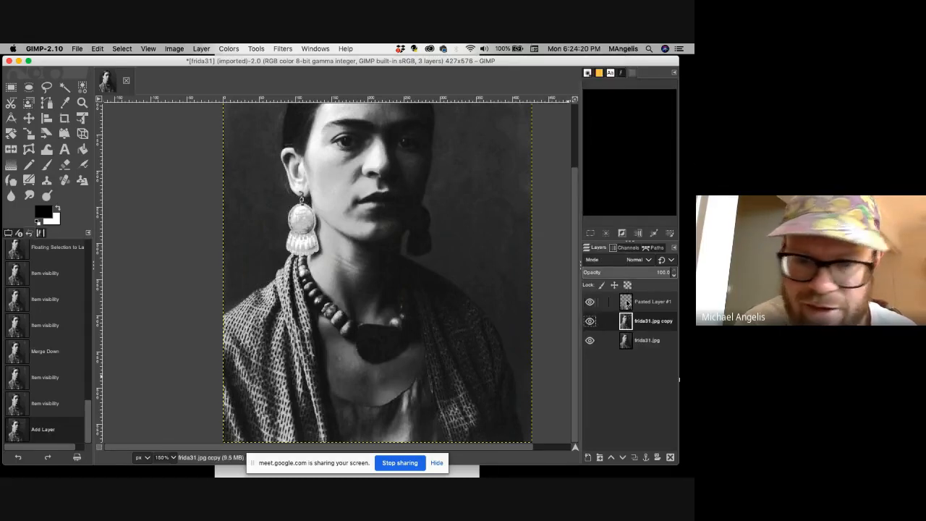
Try a Gaussian Blur with Size X and Size Y of 1.50 on the frida31.jpg copy layer.
{"action": "left_click", "coordinate": [626, 303]}
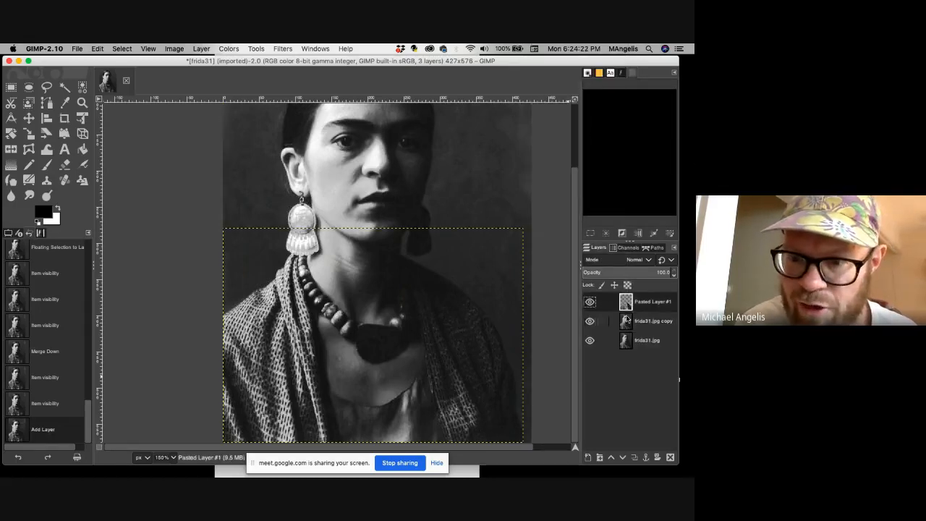
{"action": "left_click", "coordinate": [626, 322]}
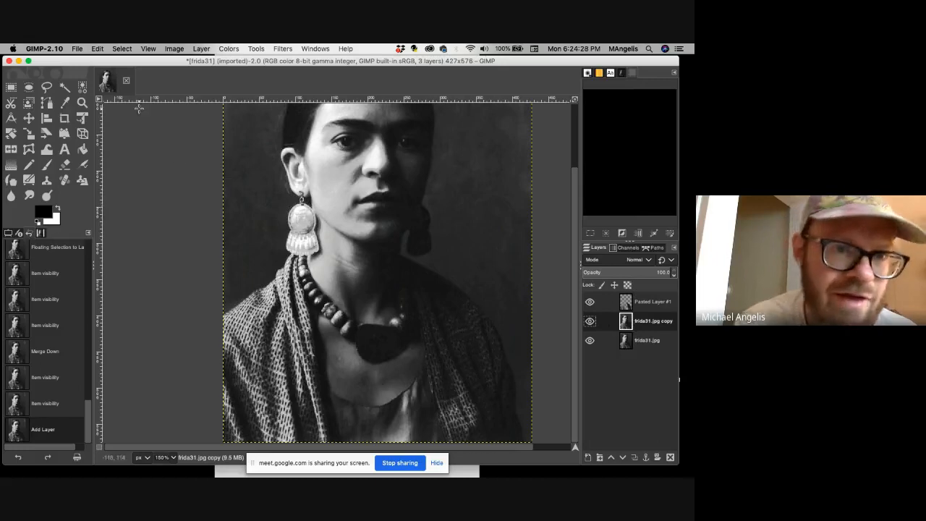
{"action": "left_click", "coordinate": [100, 99]}
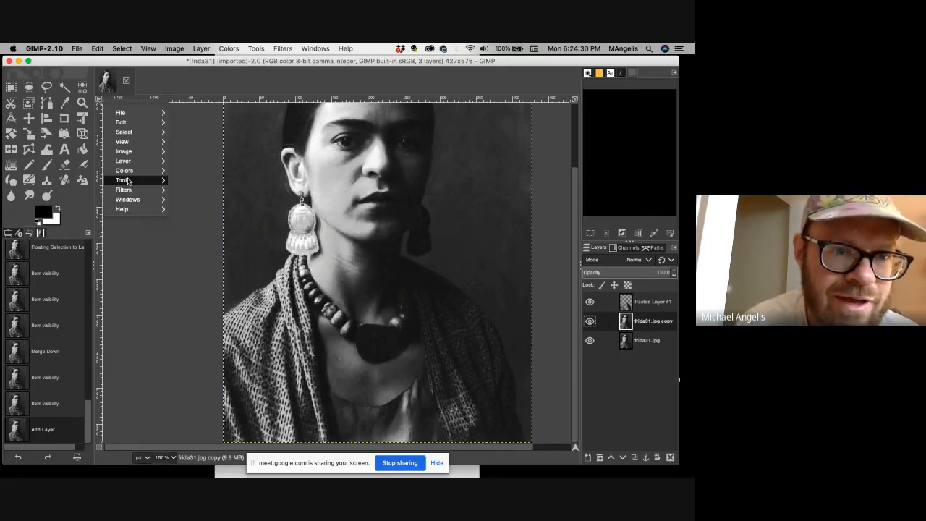
{"action": "mouse_move", "coordinate": [126, 181]}
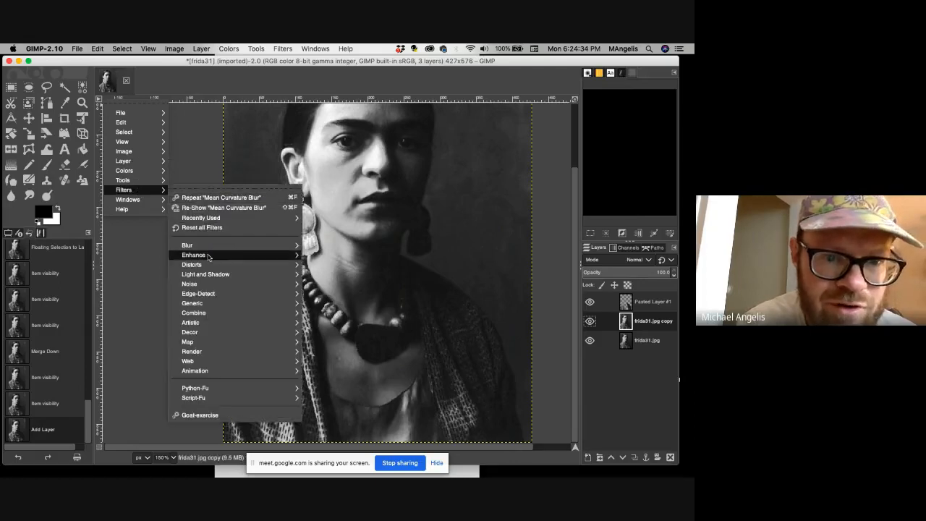
{"action": "mouse_move", "coordinate": [206, 246]}
{"action": "left_click", "coordinate": [332, 255]}
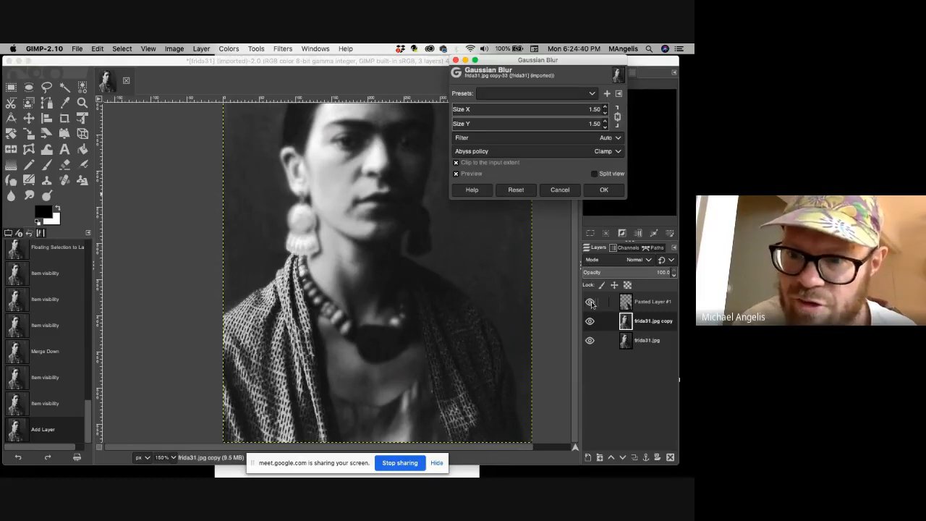
{"action": "left_click", "coordinate": [566, 190]}
{"action": "left_click", "coordinate": [590, 302]}
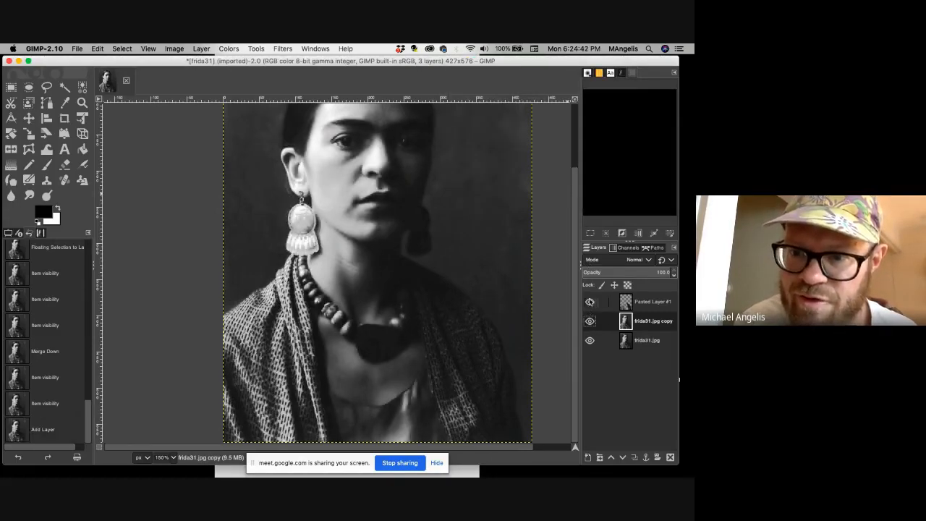
Apply a Gaussian Blur with Size X and Size Y of 4.50 to the frida31.jpg copy layer.
{"action": "right_click", "coordinate": [106, 107]}
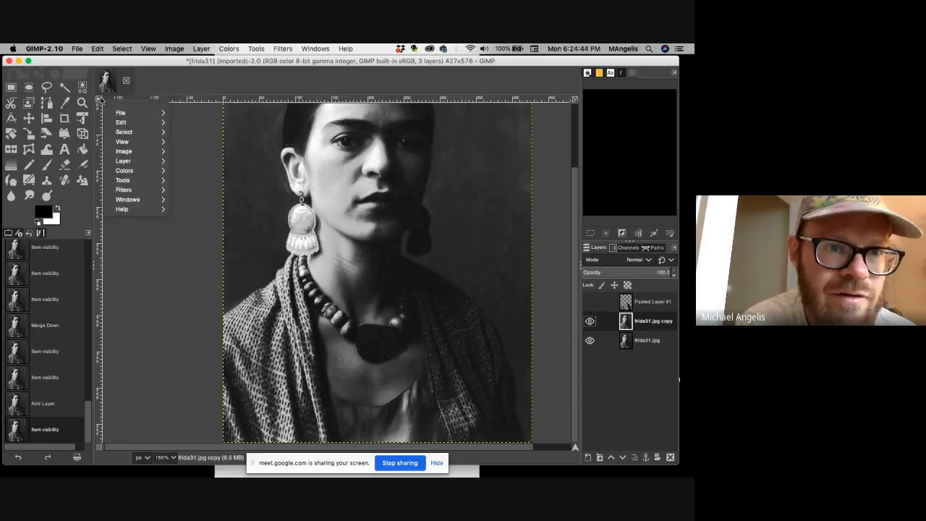
{"action": "mouse_move", "coordinate": [142, 170]}
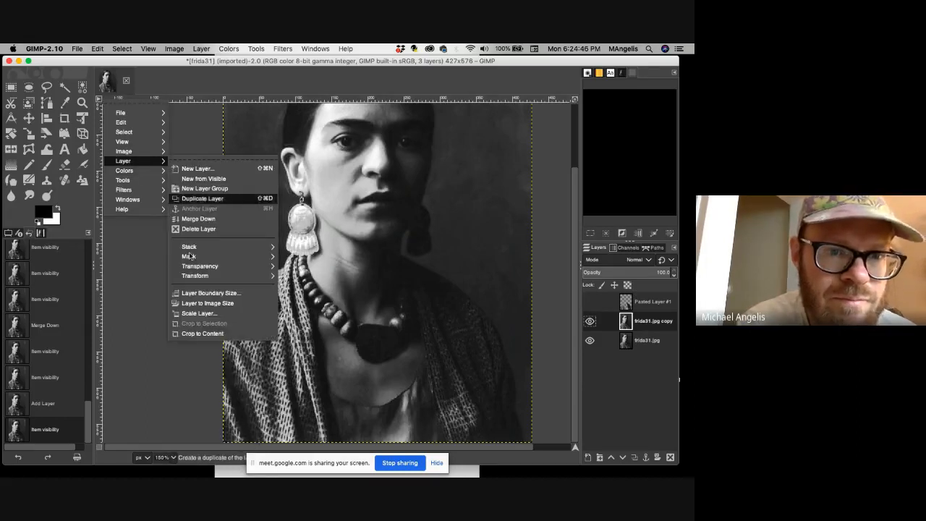
{"action": "mouse_move", "coordinate": [156, 190]}
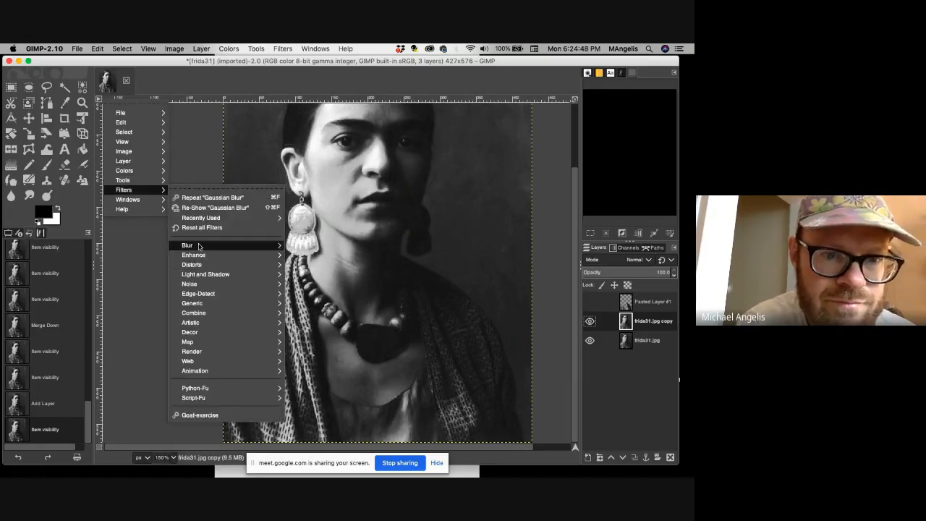
{"action": "mouse_move", "coordinate": [232, 246]}
{"action": "left_click", "coordinate": [314, 254]}
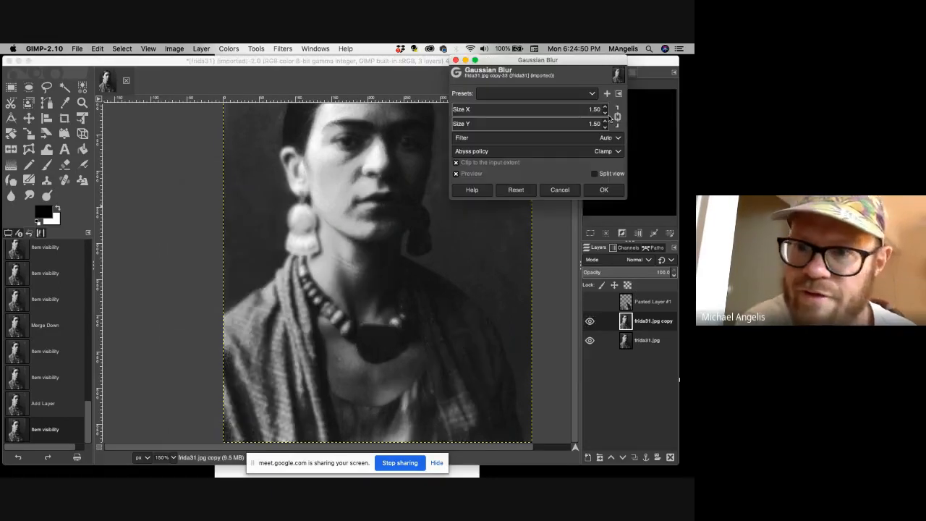
{"action": "left_click", "coordinate": [605, 107]}
{"action": "left_click", "coordinate": [605, 121]}
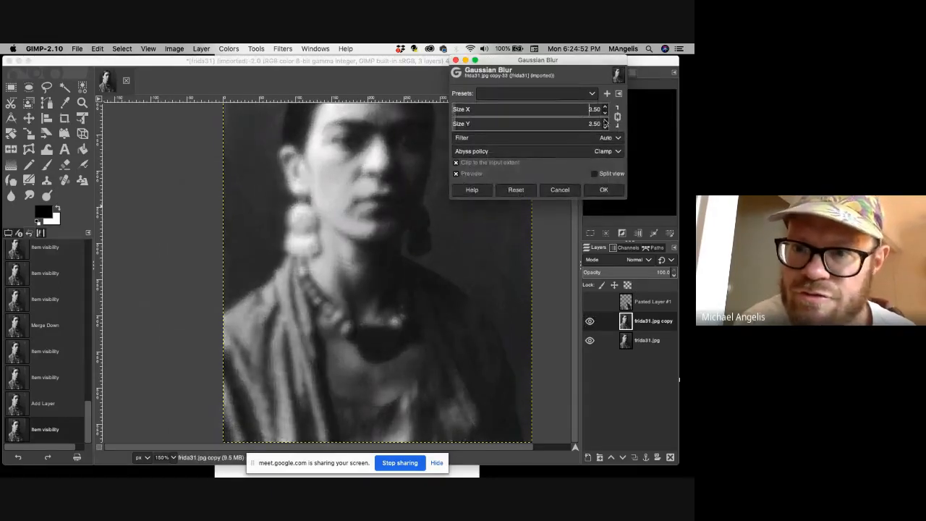
{"action": "left_click", "coordinate": [608, 191]}
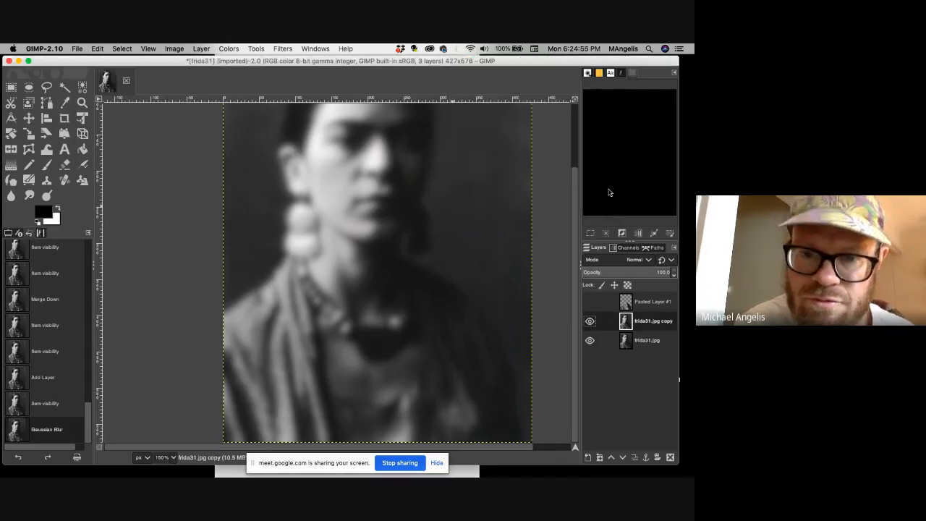
Show Pasted Layer #1 and turn its alpha into a selection around the shawl.
{"action": "left_click", "coordinate": [589, 303]}
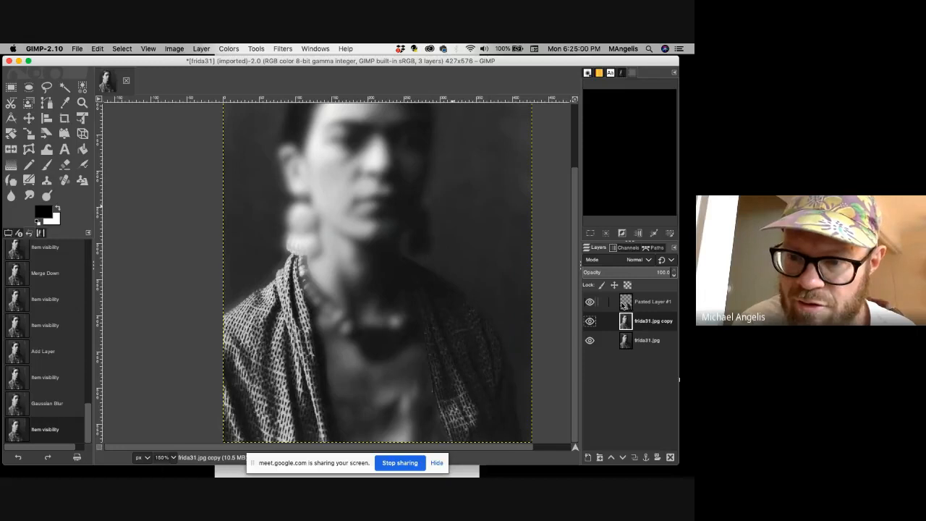
{"action": "right_click", "coordinate": [623, 305]}
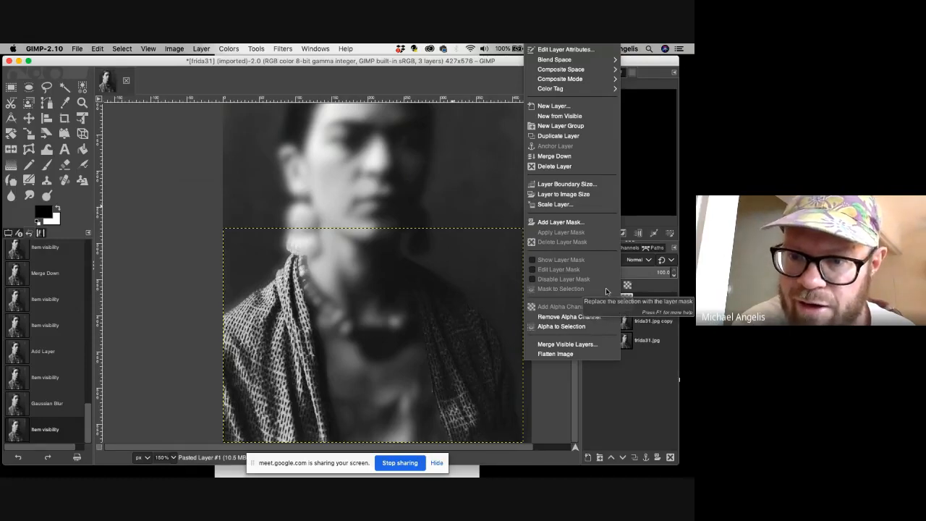
{"action": "left_click", "coordinate": [592, 327]}
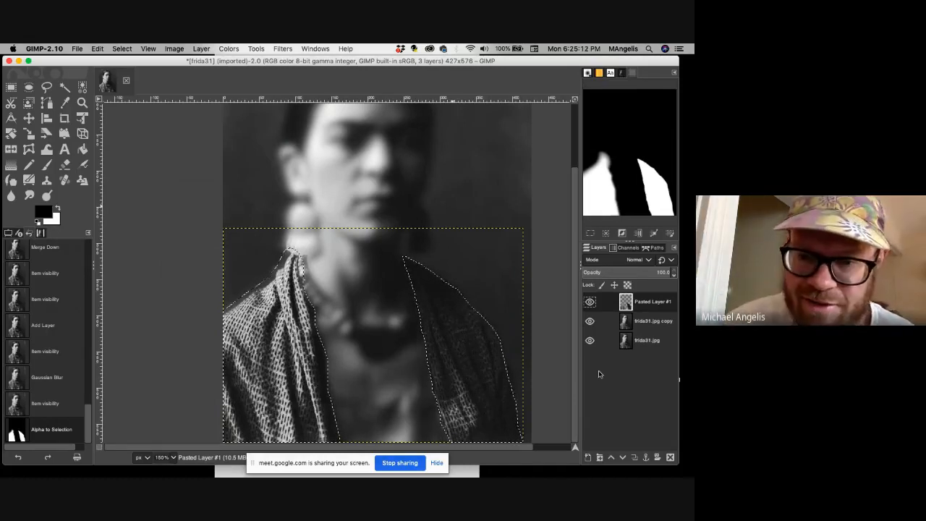
Hide Pasted Layer #1 and add a white, full-opacity layer mask to the frida31.jpg copy layer.
{"action": "left_click", "coordinate": [623, 326]}
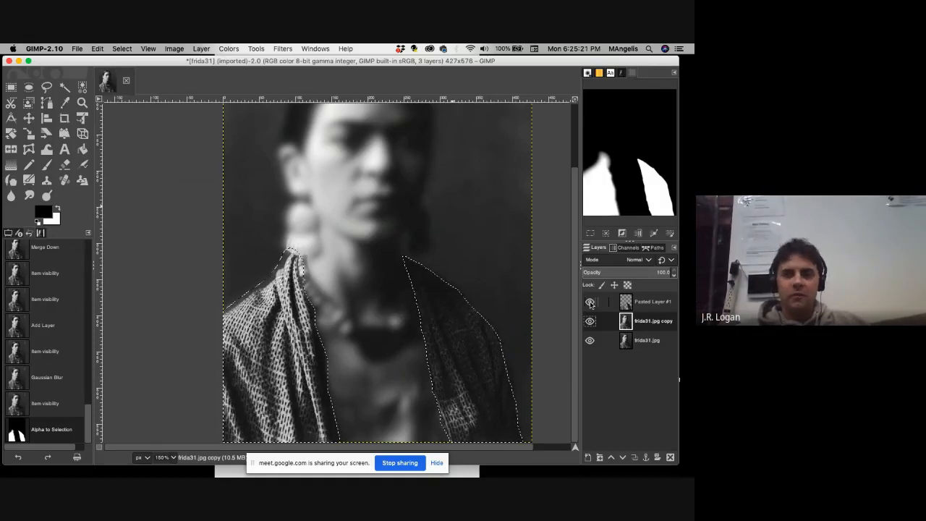
{"action": "left_click", "coordinate": [590, 304]}
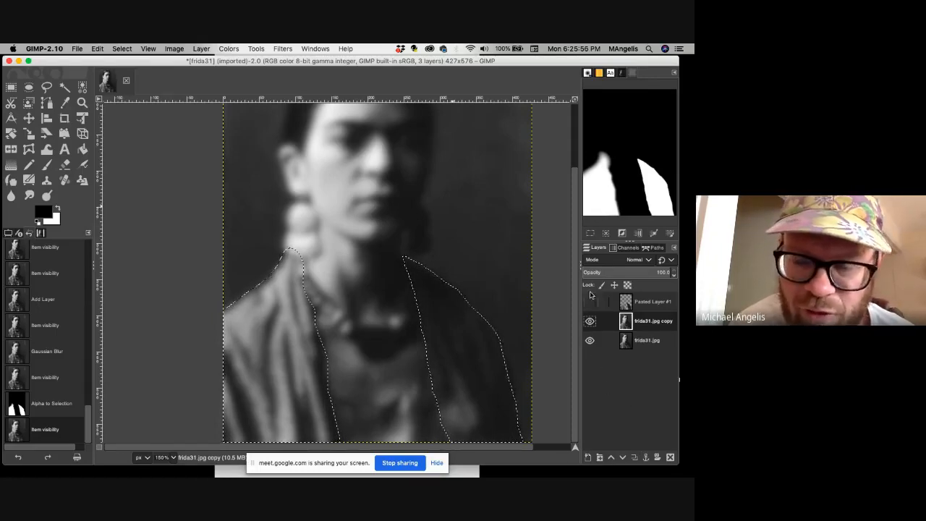
{"action": "left_click", "coordinate": [658, 458]}
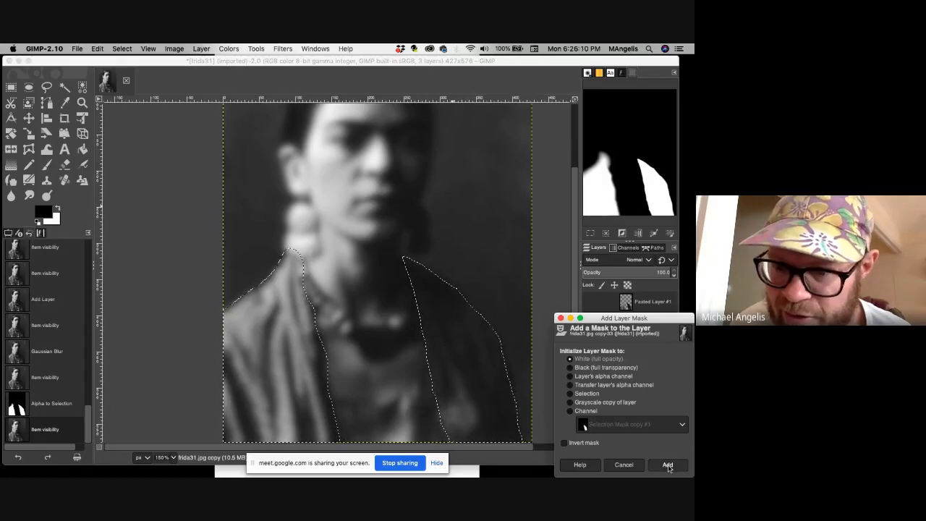
{"action": "left_click", "coordinate": [667, 465]}
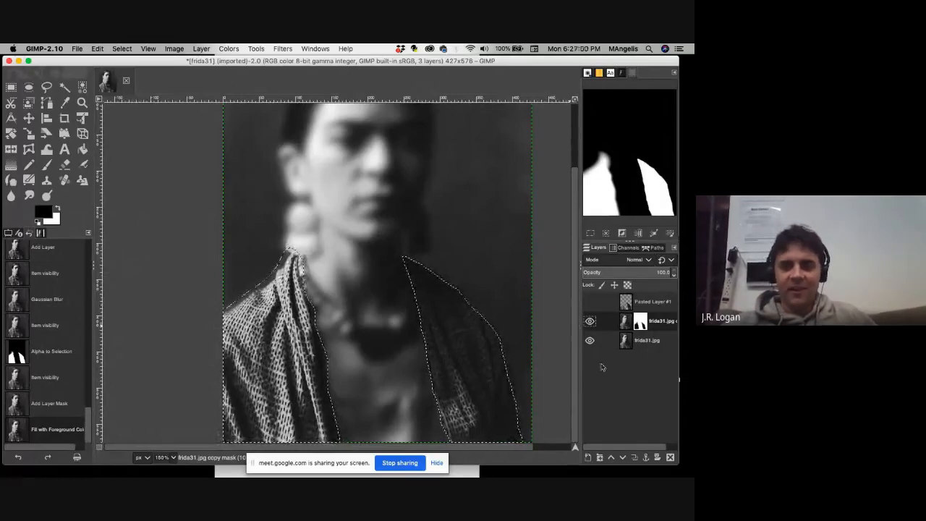
Undo the foreground colour fill on the layer mask and invert the shawl selection.
{"action": "key", "text": "super+z"}
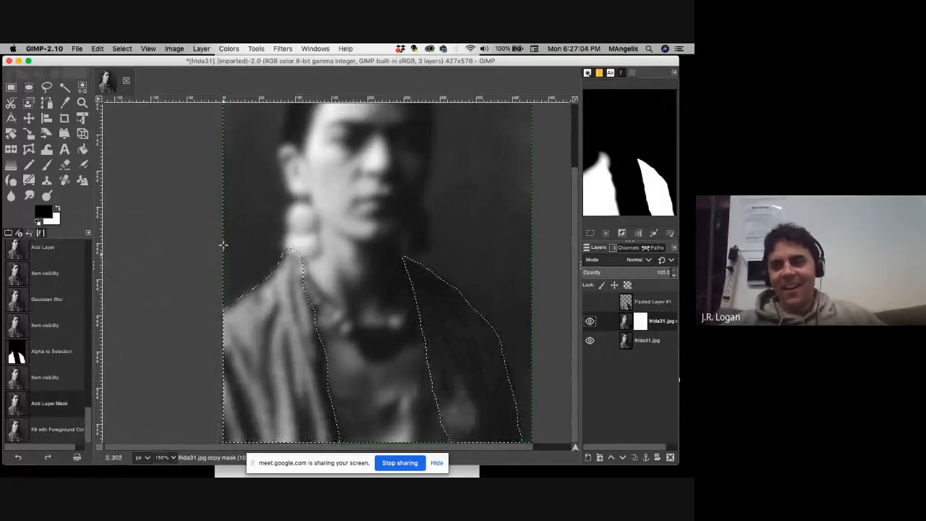
{"action": "left_click", "coordinate": [146, 48]}
{"action": "left_click", "coordinate": [148, 48]}
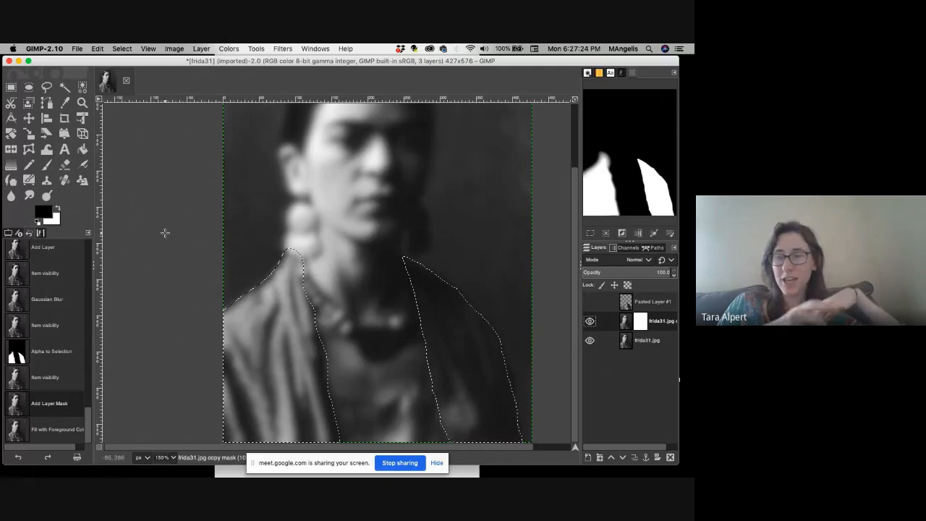
{"action": "left_click", "coordinate": [148, 48]}
{"action": "mouse_move", "coordinate": [121, 49]}
{"action": "left_click", "coordinate": [134, 74]}
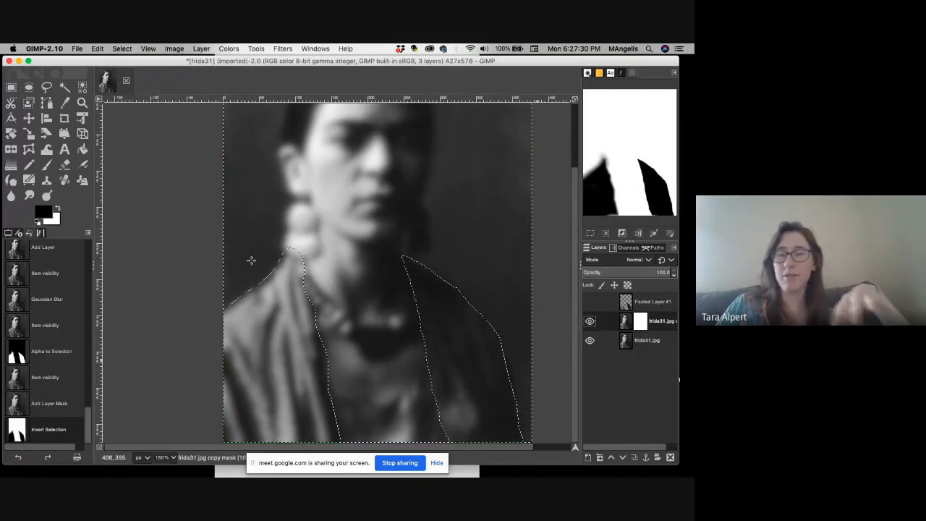
Fill the inverted selection on the frida31.jpg copy layer's mask with the black foreground color.
{"action": "left_click", "coordinate": [100, 98]}
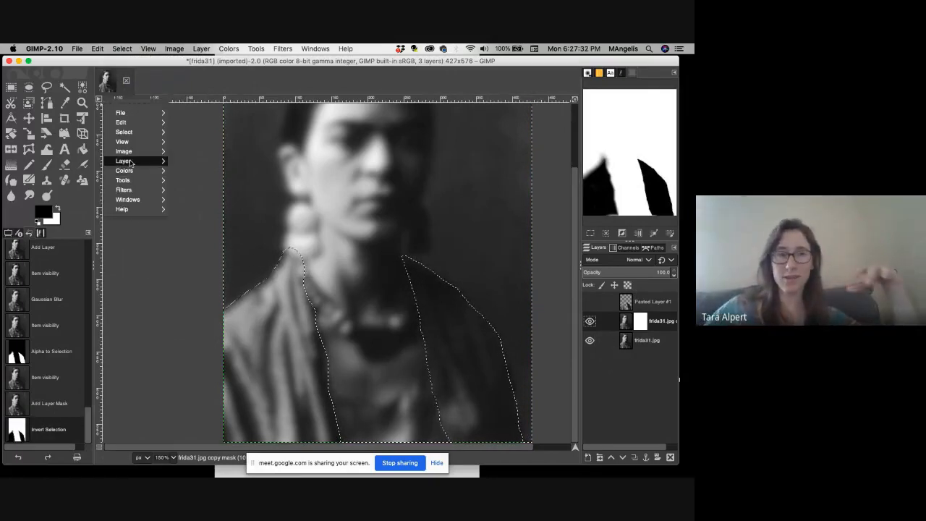
{"action": "mouse_move", "coordinate": [130, 162]}
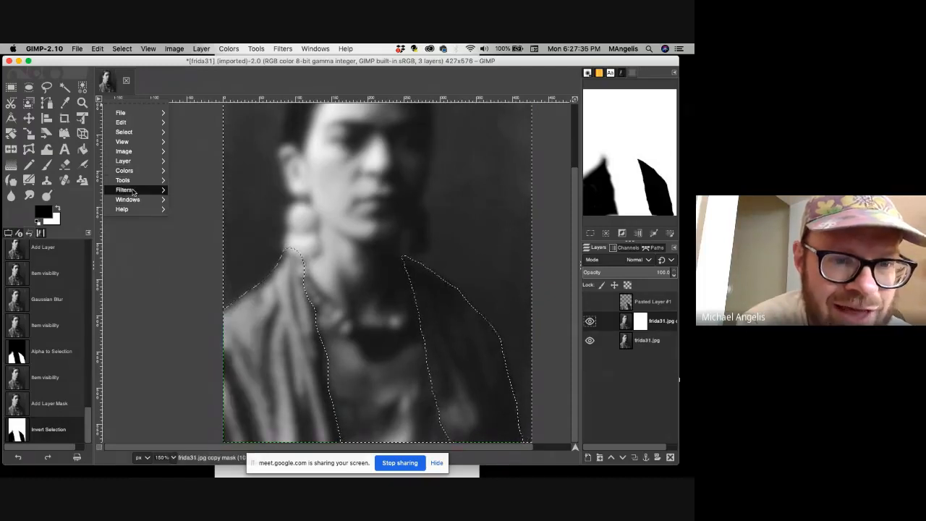
{"action": "mouse_move", "coordinate": [133, 191]}
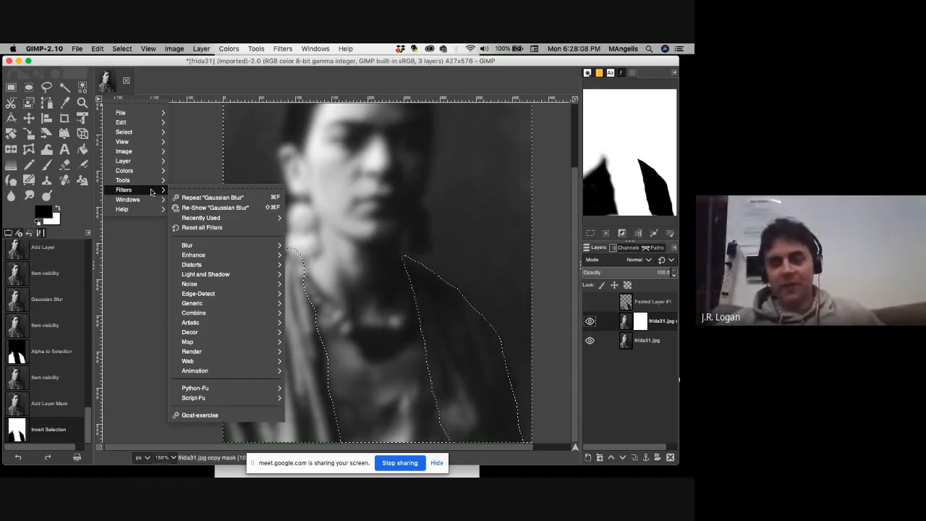
{"action": "left_click", "coordinate": [96, 47]}
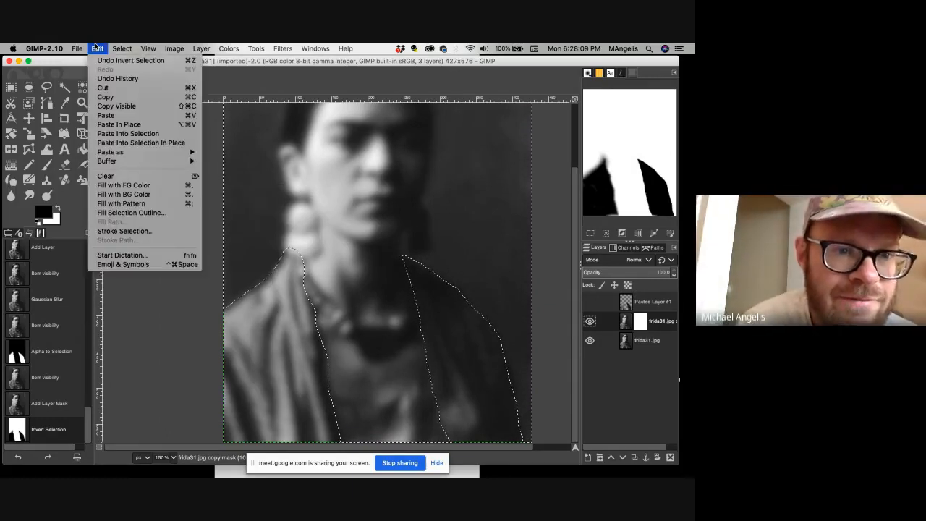
{"action": "left_click", "coordinate": [121, 186]}
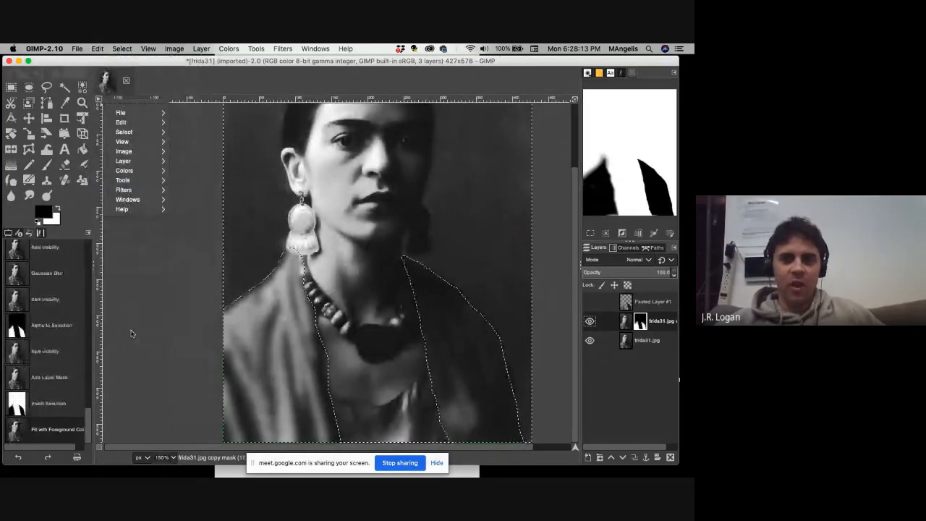
Clear the selection around the shawl, leaving the layer mask in place.
{"action": "left_click", "coordinate": [167, 299]}
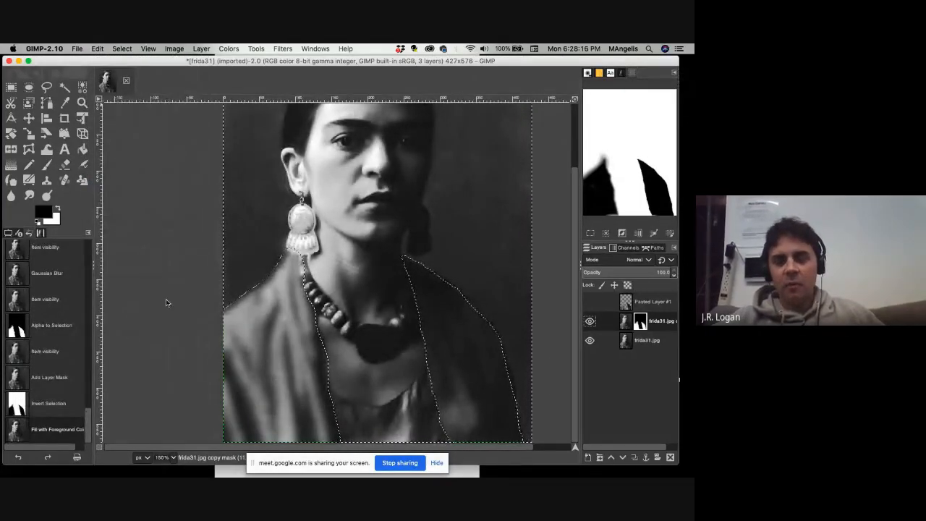
{"action": "left_click", "coordinate": [122, 48]}
{"action": "left_click", "coordinate": [97, 49]}
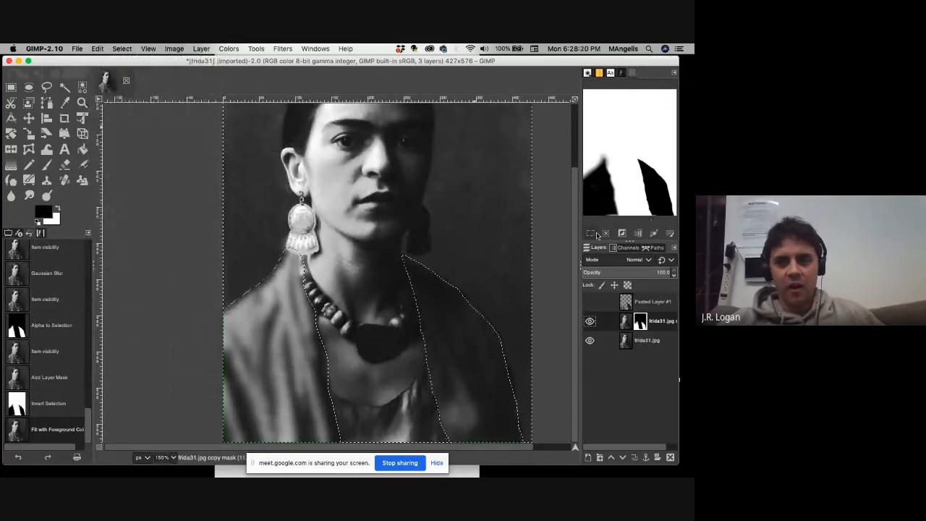
{"action": "key", "text": "super+shift+a"}
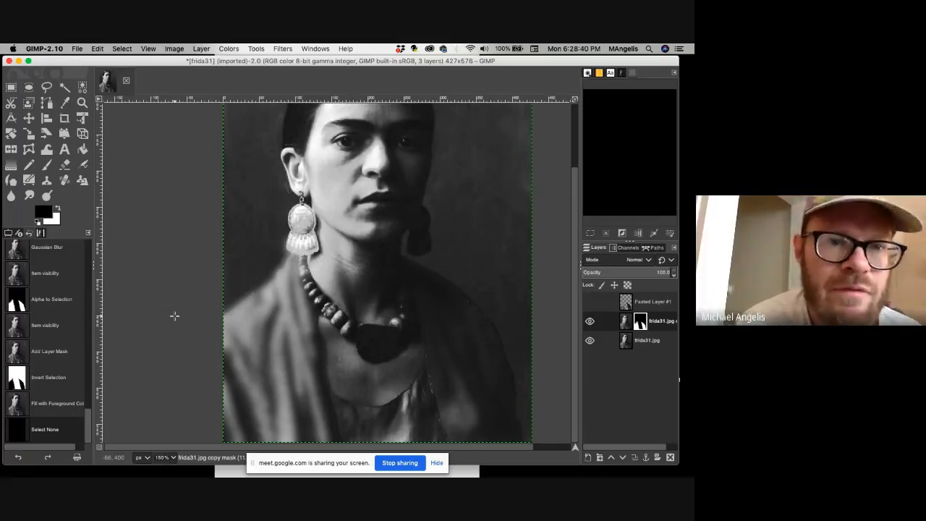
{"action": "left_click", "coordinate": [100, 100]}
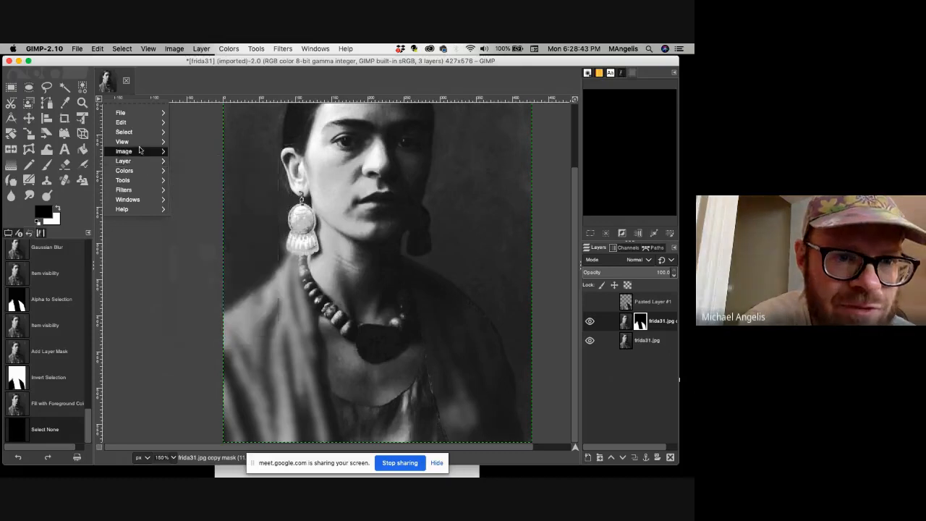
{"action": "mouse_move", "coordinate": [143, 190]}
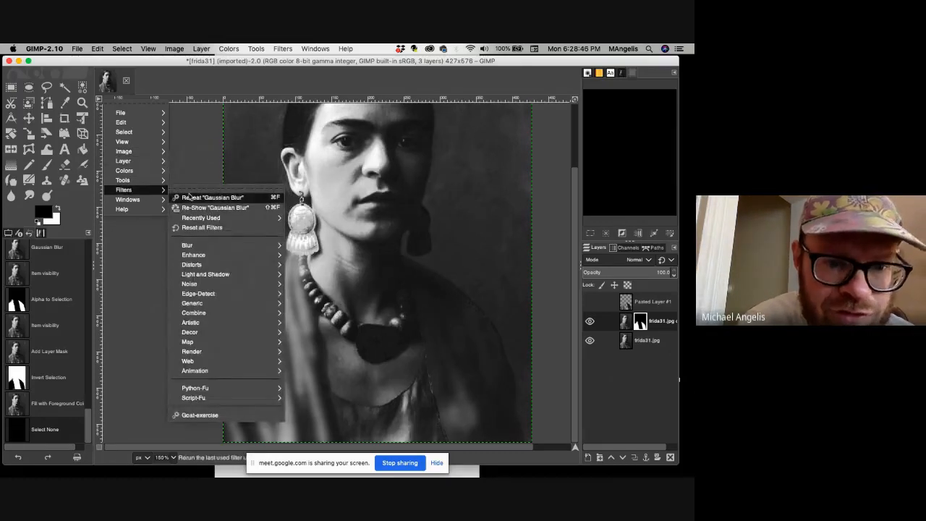
{"action": "mouse_move", "coordinate": [203, 256]}
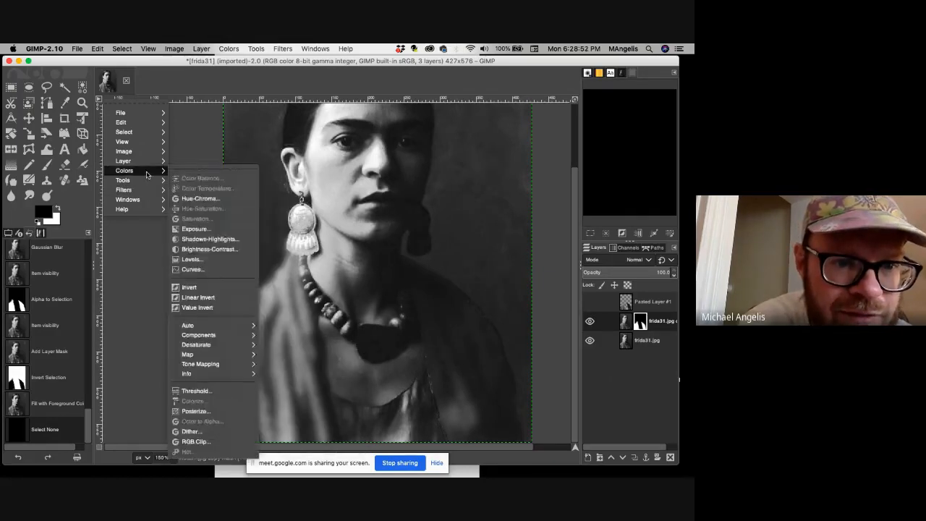
{"action": "mouse_move", "coordinate": [146, 168]}
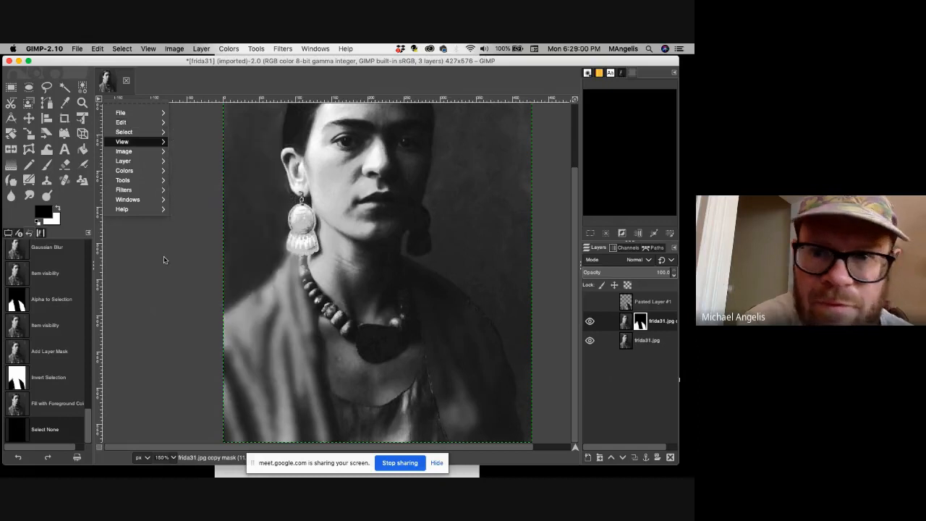
{"action": "left_click", "coordinate": [169, 81]}
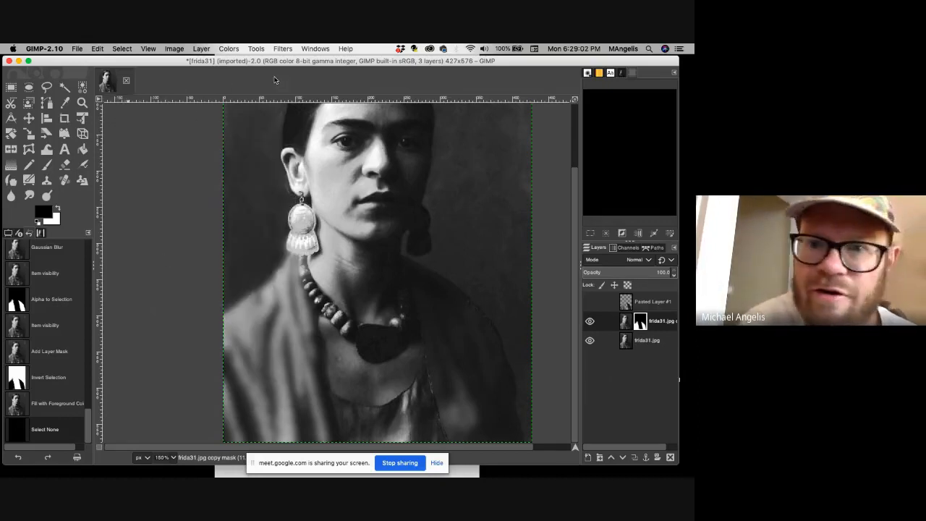
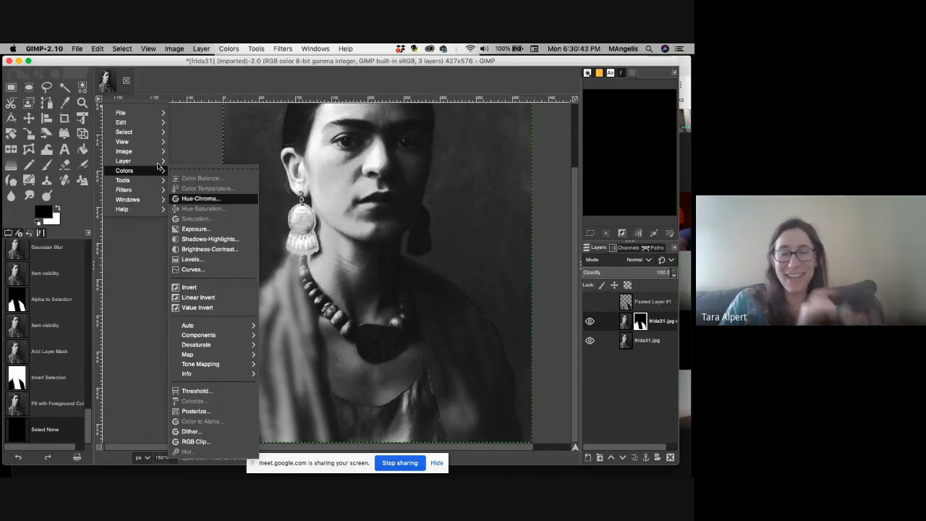
Examine the keyboard shortcut configuration, including the shortcuts assigned to the File and Select actions.
{"action": "left_click", "coordinate": [77, 49]}
{"action": "mouse_move", "coordinate": [44, 49]}
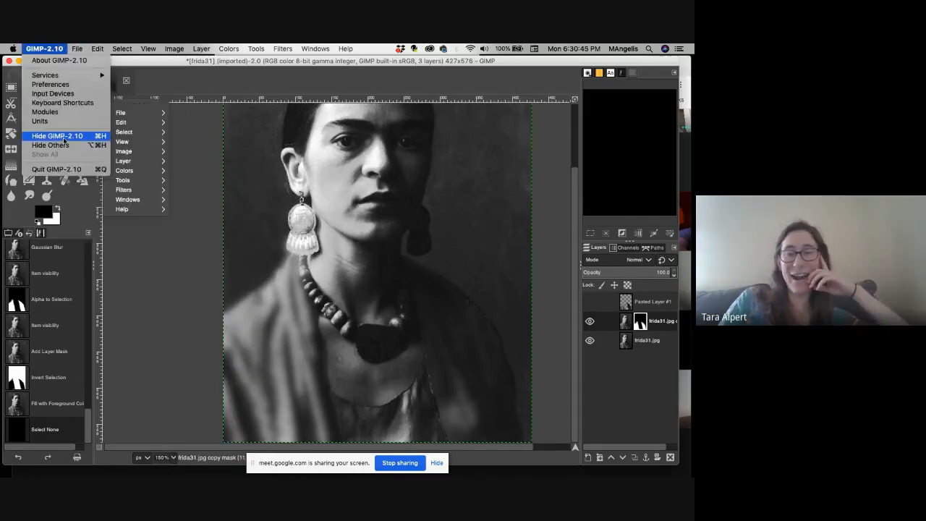
{"action": "left_click", "coordinate": [63, 105]}
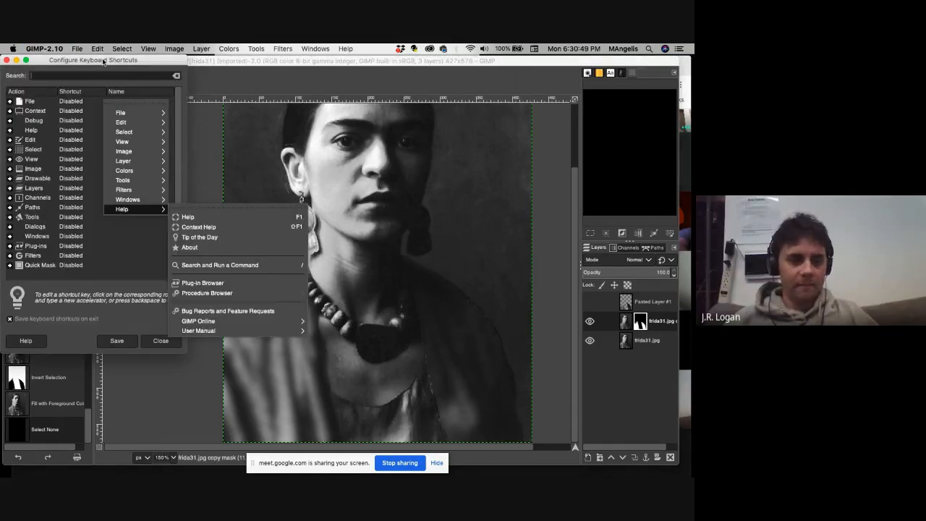
{"action": "mouse_move", "coordinate": [117, 65]}
{"action": "left_mouse_down"}
{"action": "mouse_move", "coordinate": [233, 86]}
{"action": "mouse_move", "coordinate": [237, 101]}
{"action": "left_mouse_up"}
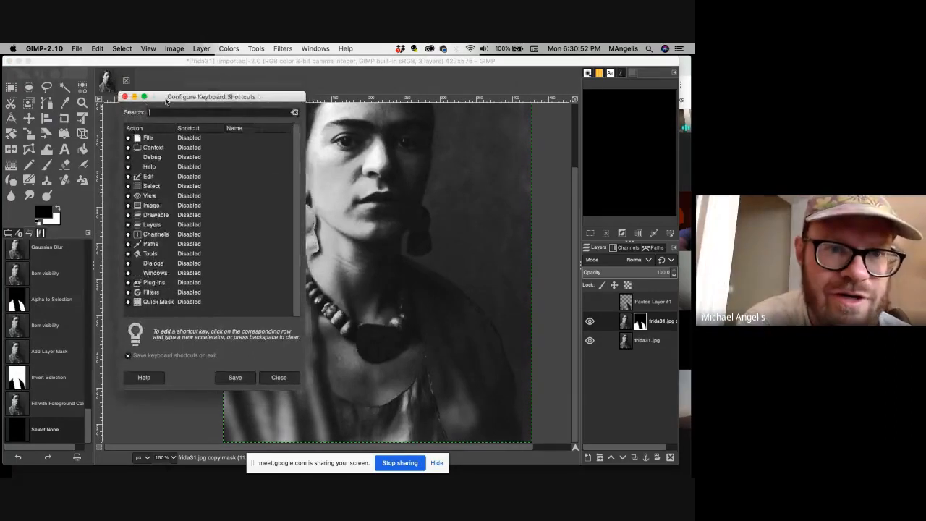
{"action": "left_click", "coordinate": [124, 96]}
{"action": "left_click", "coordinate": [44, 49]}
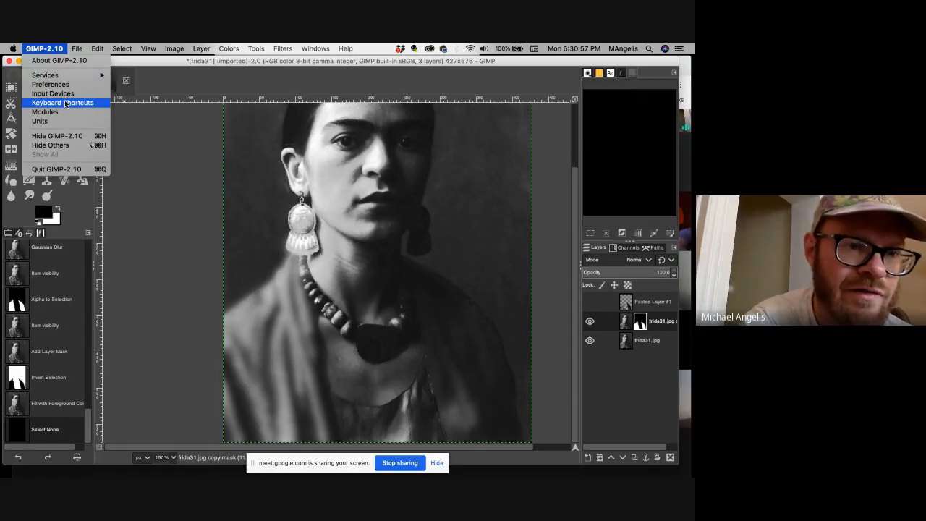
{"action": "left_click", "coordinate": [144, 193]}
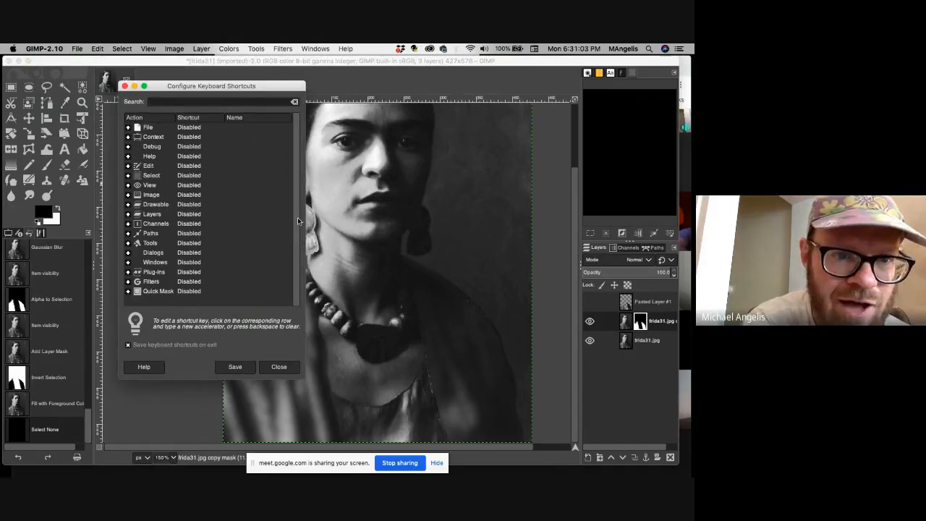
{"action": "left_click", "coordinate": [128, 128]}
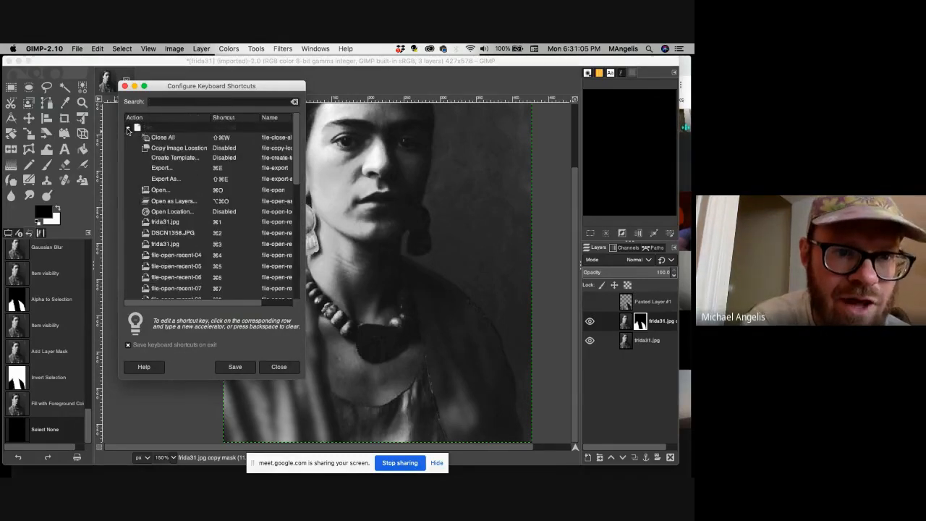
{"action": "left_click", "coordinate": [128, 129]}
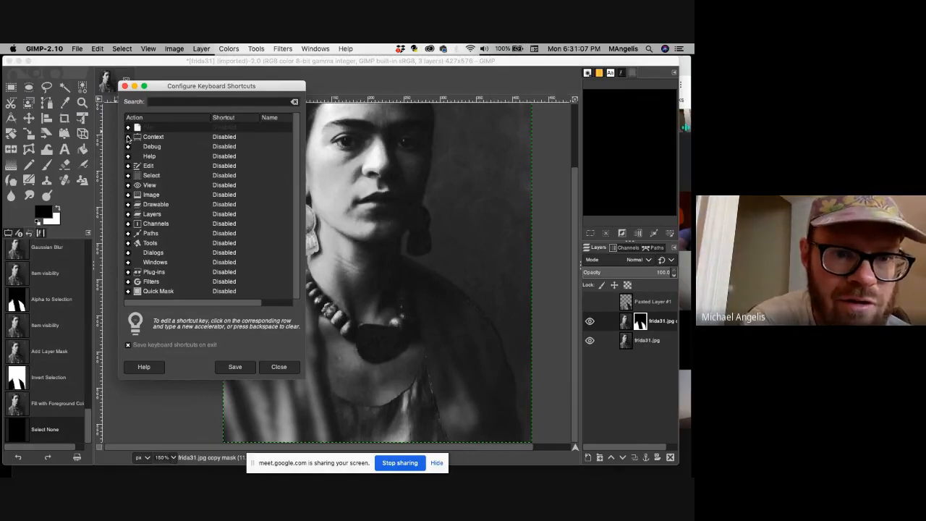
{"action": "left_click", "coordinate": [128, 138]}
{"action": "left_click", "coordinate": [128, 137]}
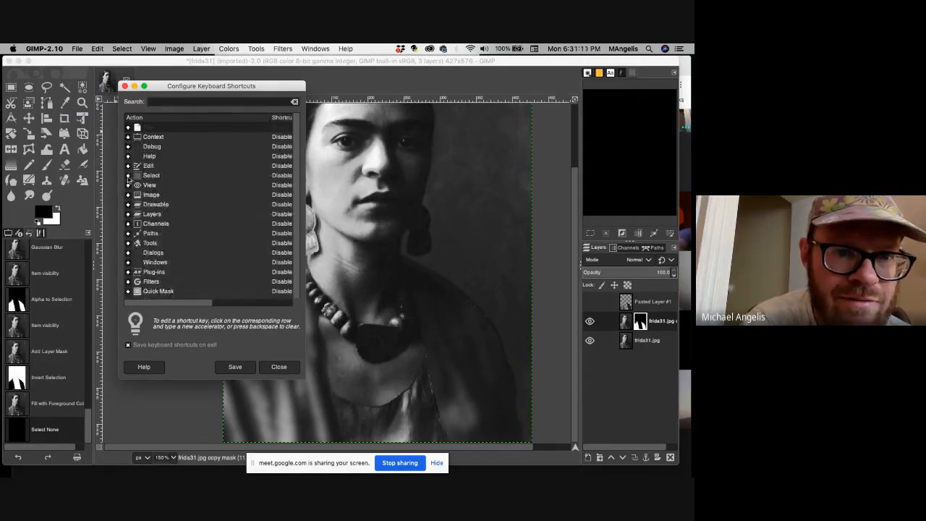
{"action": "left_click", "coordinate": [128, 176]}
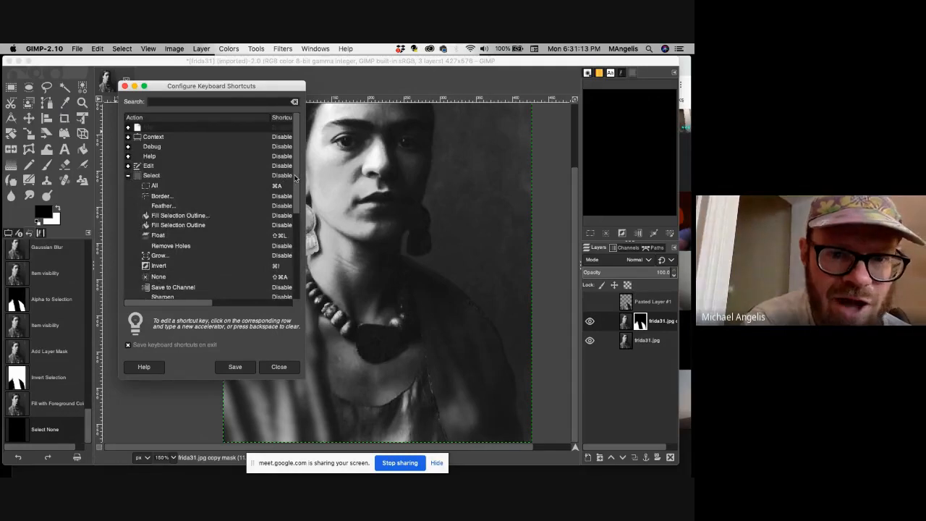
{"action": "mouse_move", "coordinate": [294, 178]}
{"action": "left_mouse_down"}
{"action": "mouse_move", "coordinate": [296, 289]}
{"action": "mouse_move", "coordinate": [297, 166]}
{"action": "left_mouse_up"}
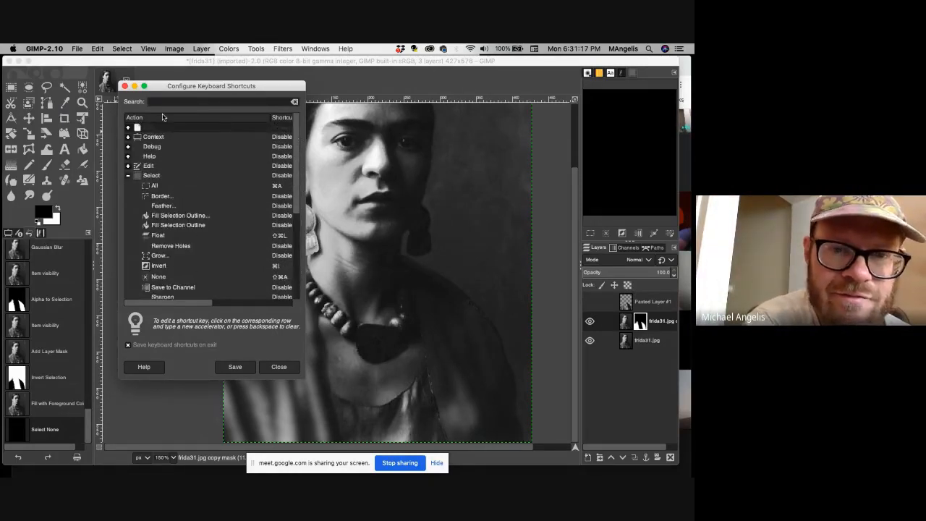
{"action": "left_click", "coordinate": [124, 86]}
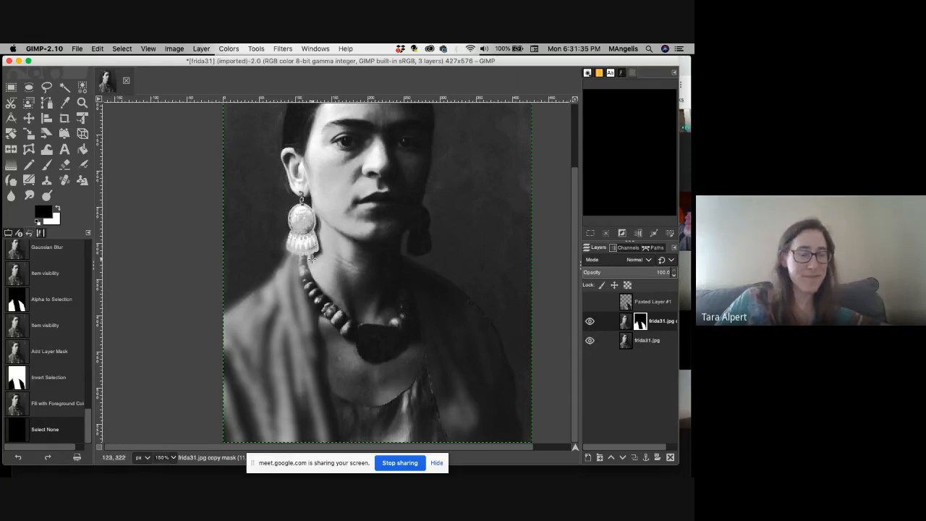
{"action": "left_click", "coordinate": [100, 100]}
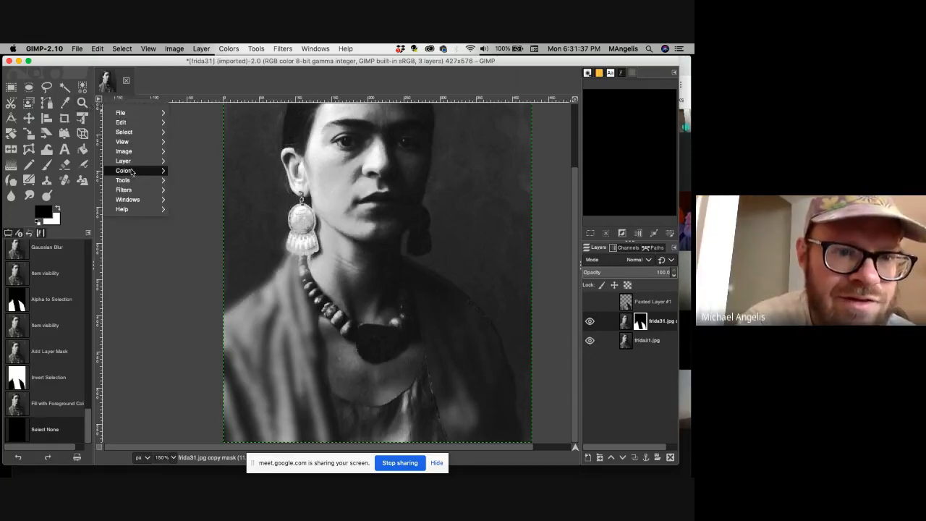
{"action": "mouse_move", "coordinate": [132, 172]}
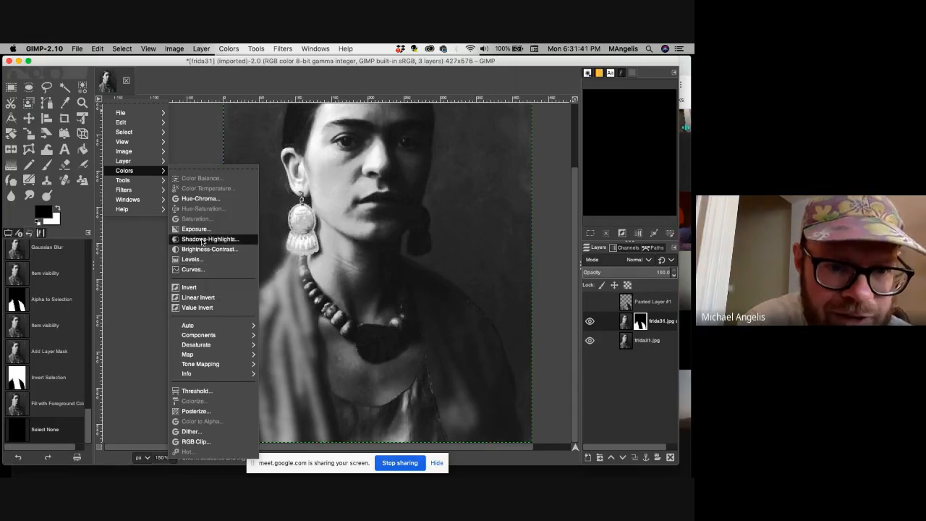
{"action": "left_click", "coordinate": [204, 230]}
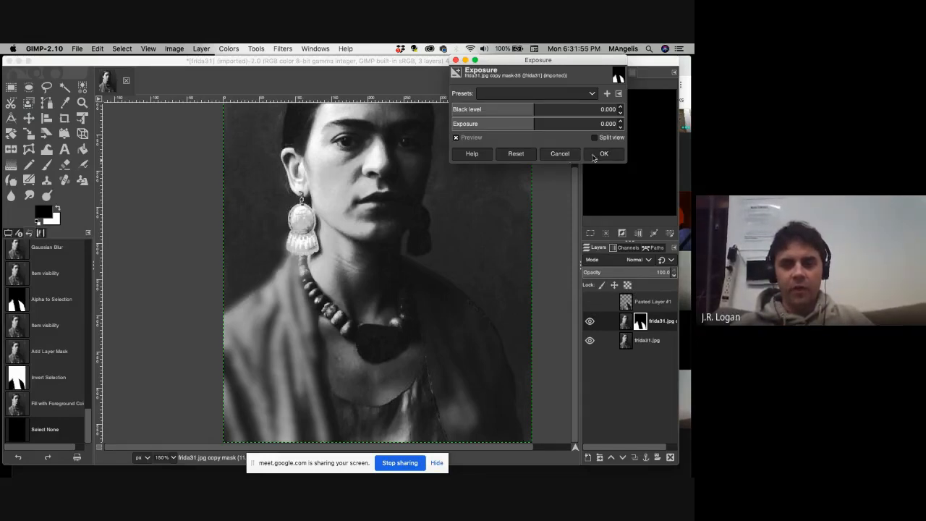
{"action": "left_click", "coordinate": [560, 154]}
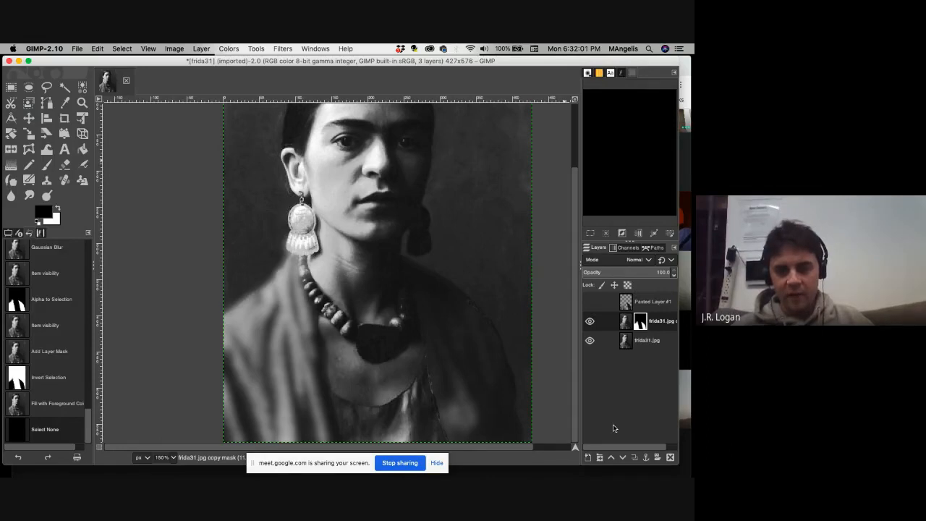
Show Pasted Layer #1 again and make it the active layer in place of the layer mask.
{"action": "left_click", "coordinate": [589, 302]}
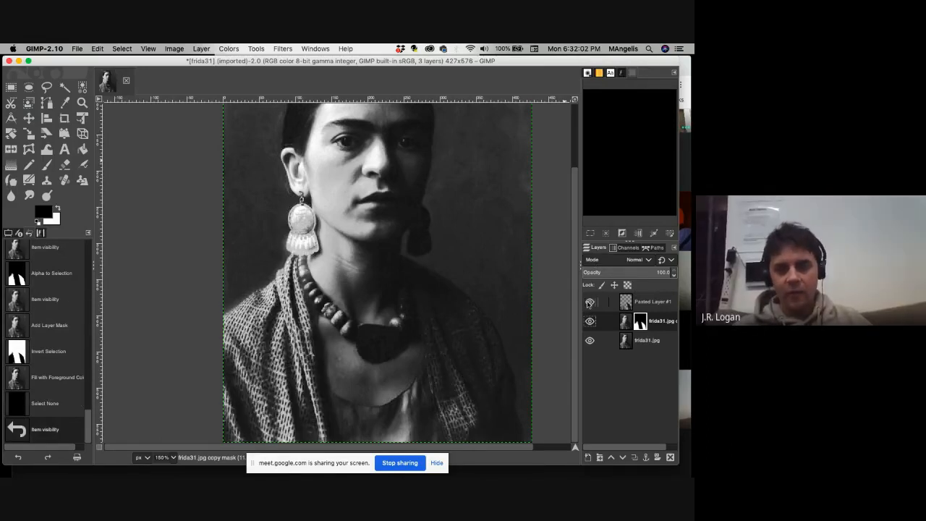
{"action": "left_click", "coordinate": [625, 304]}
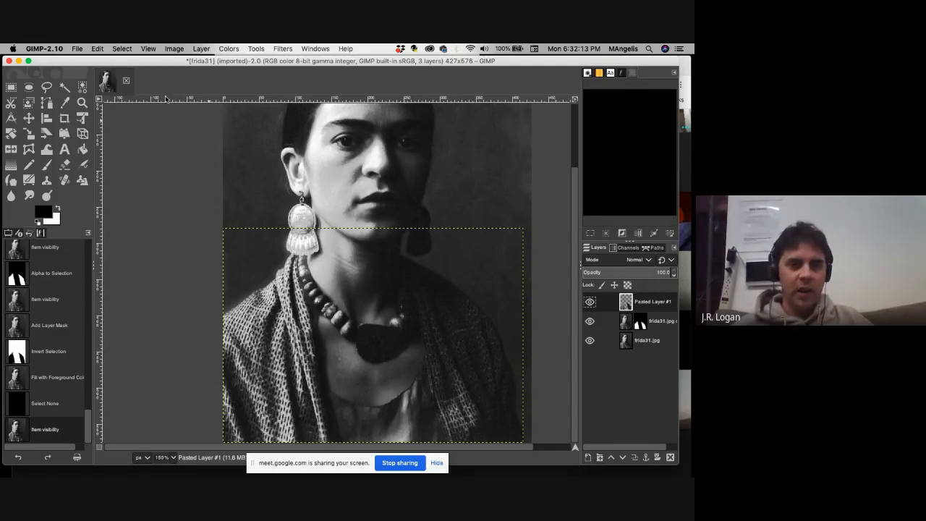
{"action": "left_click", "coordinate": [102, 100]}
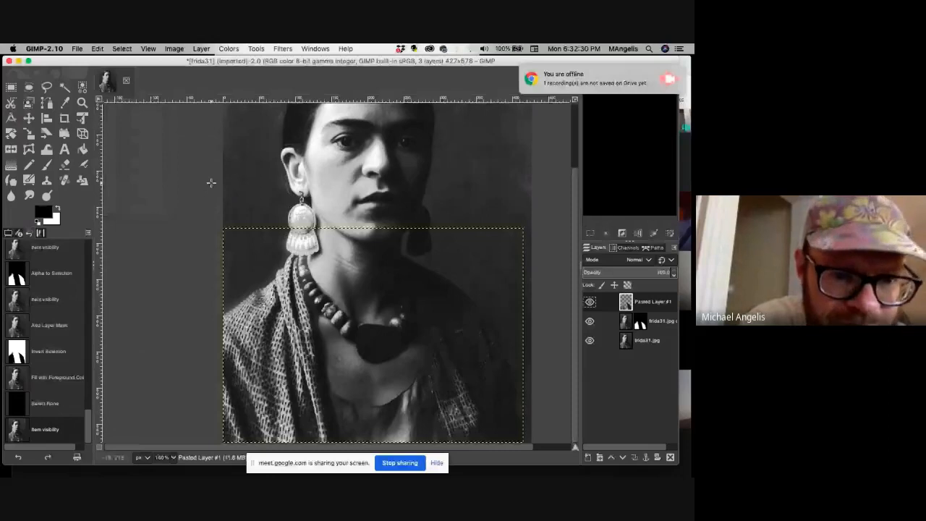
{"action": "right_click", "coordinate": [114, 108]}
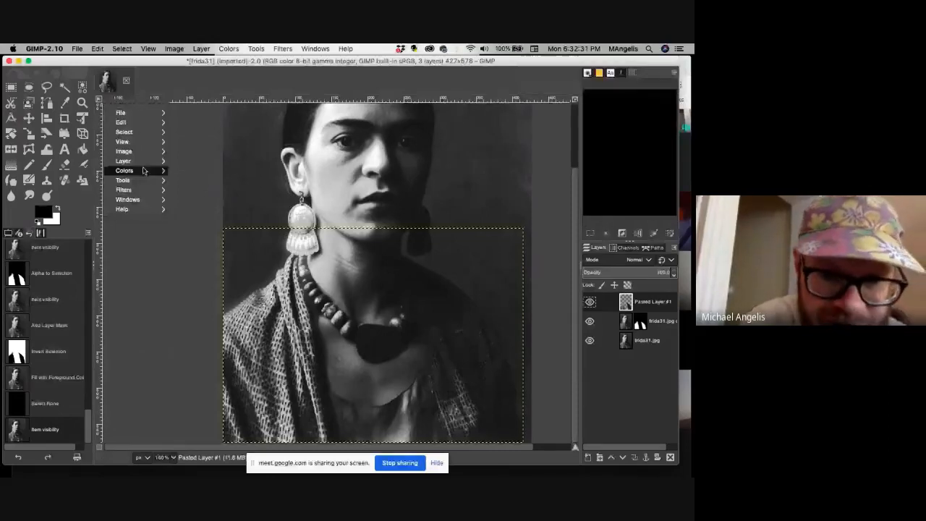
{"action": "mouse_move", "coordinate": [142, 171]}
{"action": "left_click", "coordinate": [221, 404]}
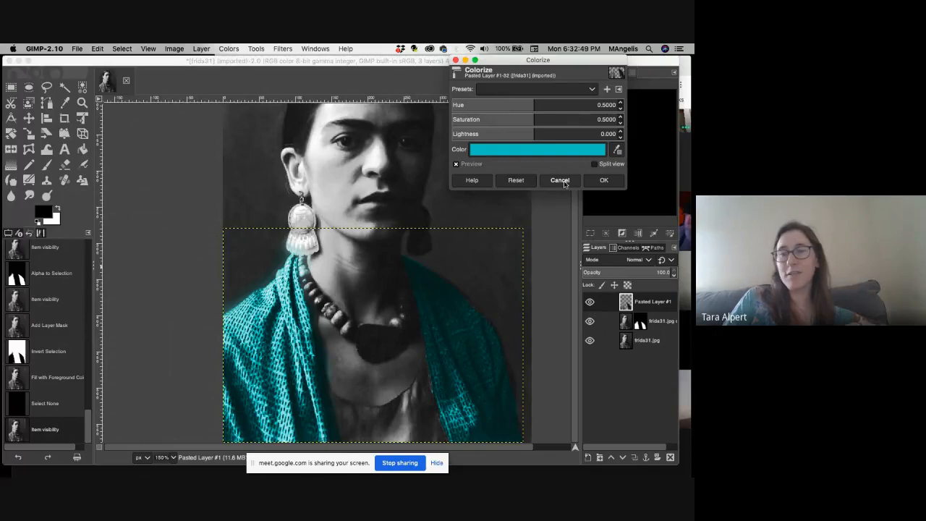
{"action": "left_click", "coordinate": [561, 181]}
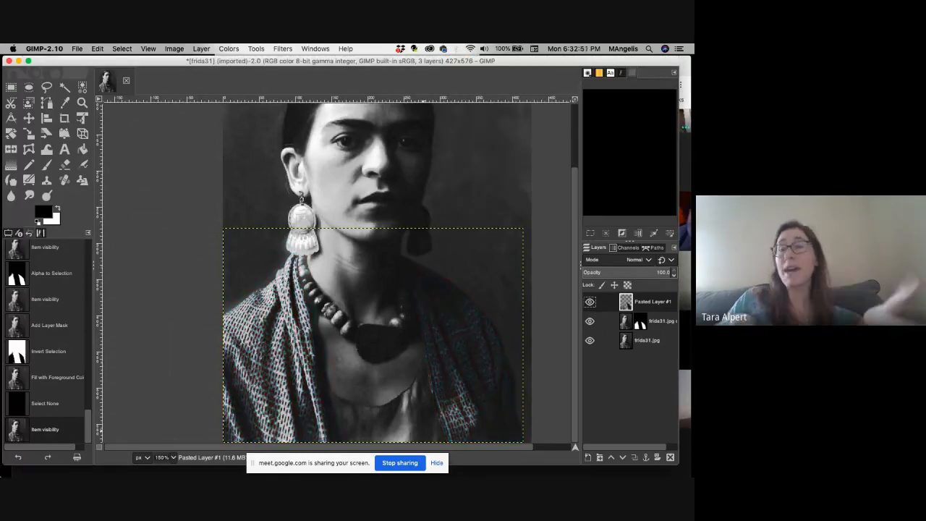
{"action": "key", "text": "ctrl+Up"}
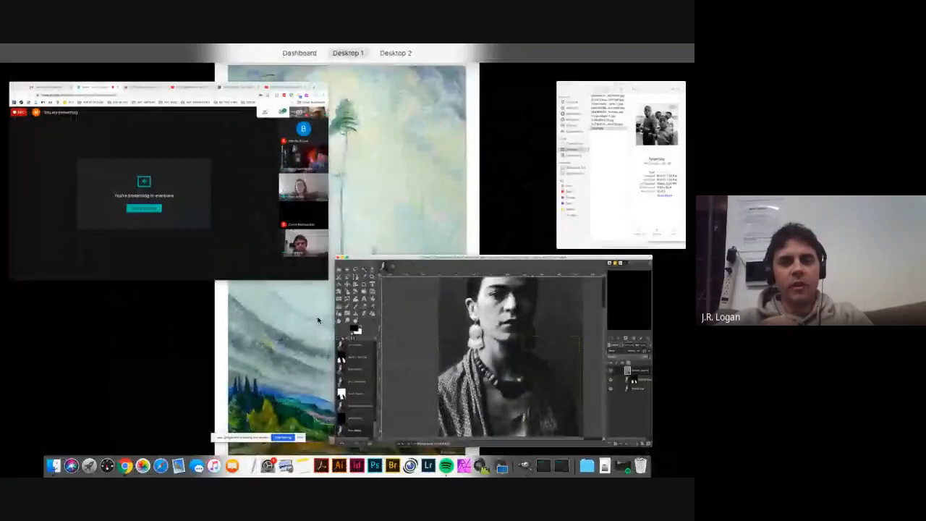
{"action": "key", "text": "ctrl+Up"}
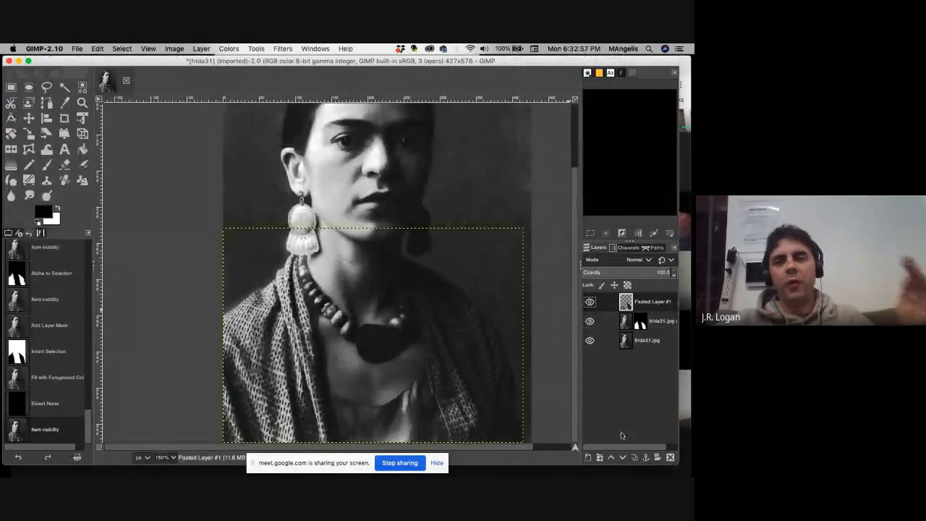
Duplicate Pasted Layer #1 and posterize the duplicate with 4 posterize levels.
{"action": "right_click", "coordinate": [630, 304]}
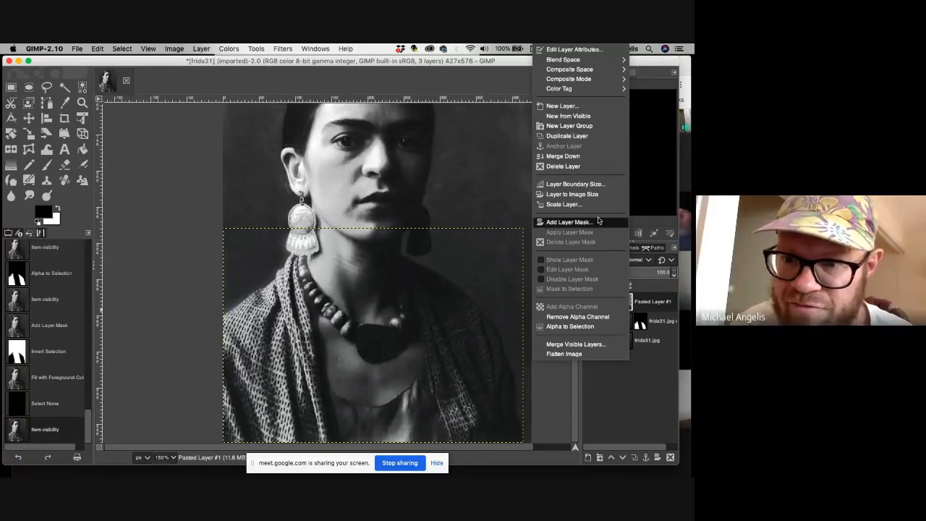
{"action": "left_click", "coordinate": [591, 136]}
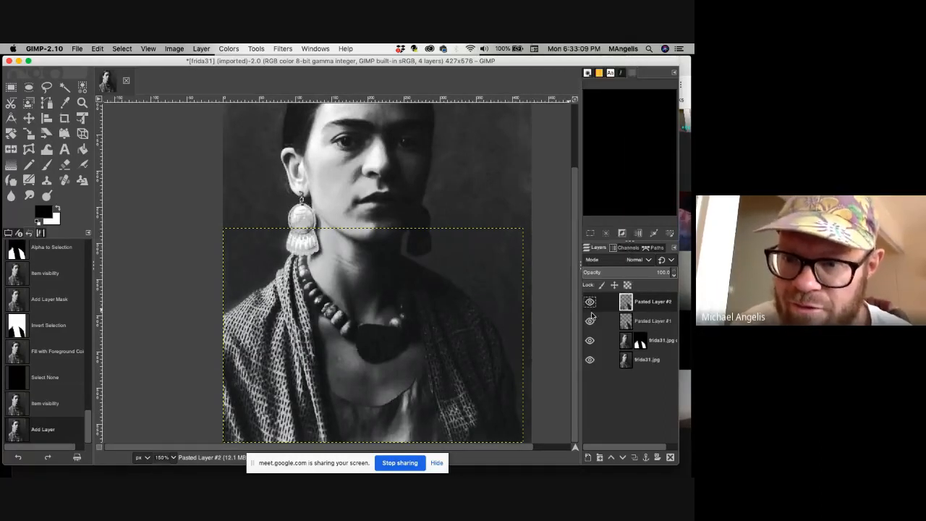
{"action": "left_click", "coordinate": [100, 100]}
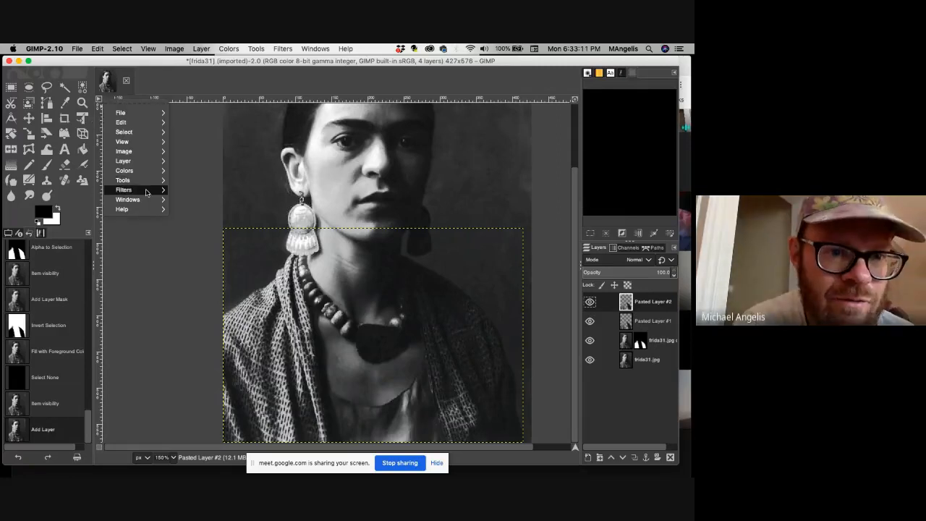
{"action": "mouse_move", "coordinate": [124, 170]}
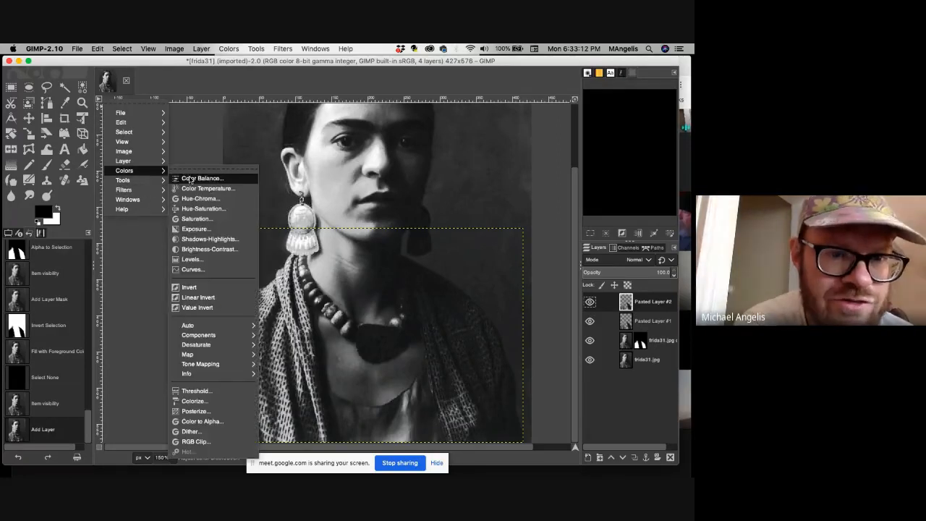
{"action": "left_click", "coordinate": [216, 412]}
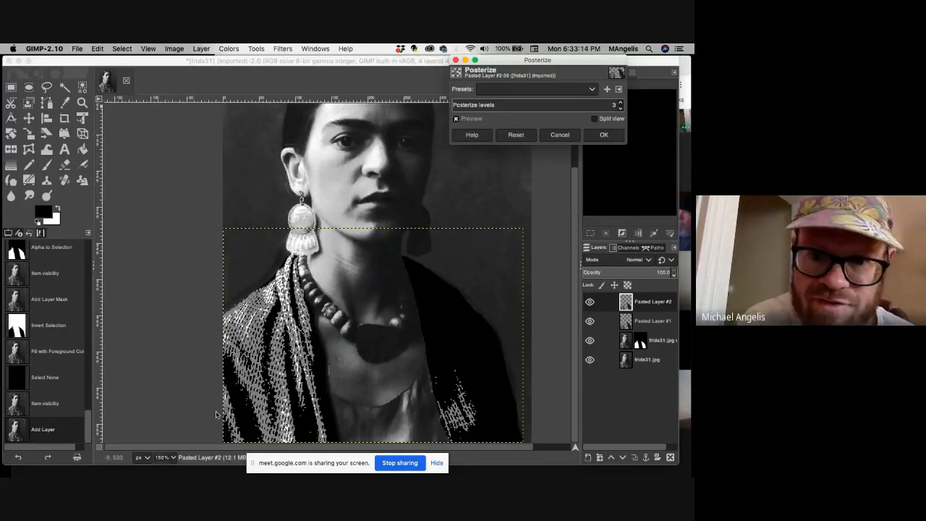
{"action": "left_click", "coordinate": [619, 105]}
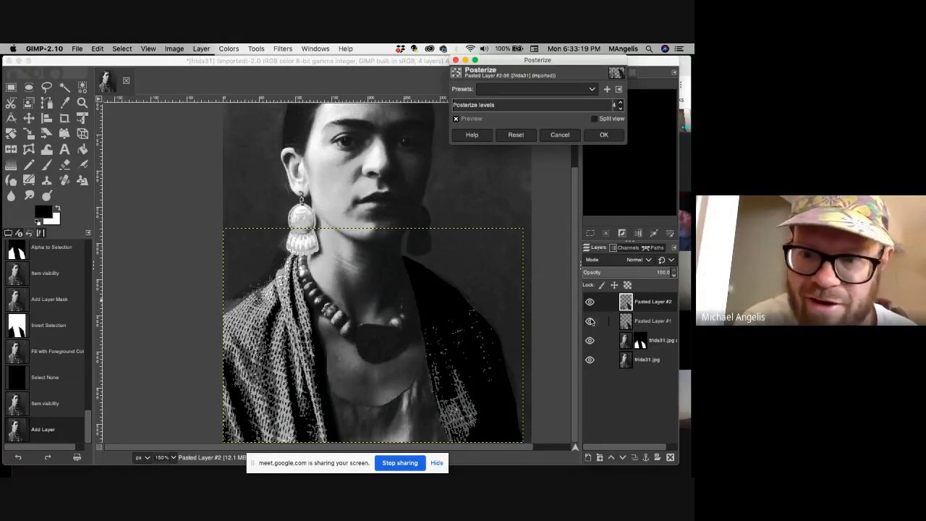
{"action": "left_click", "coordinate": [604, 135]}
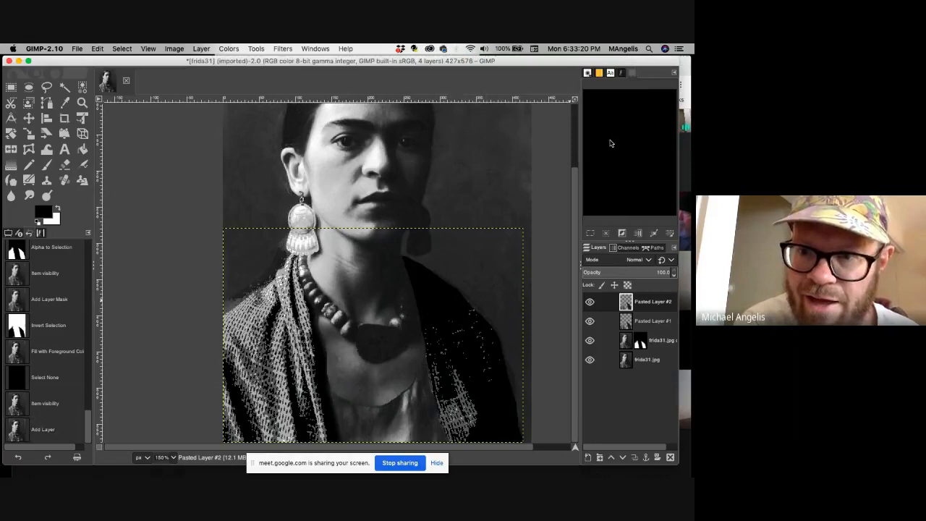
Compare the shawl with and without the posterize effect by hiding and showing Pasted Layer #2.
{"action": "left_click", "coordinate": [590, 302]}
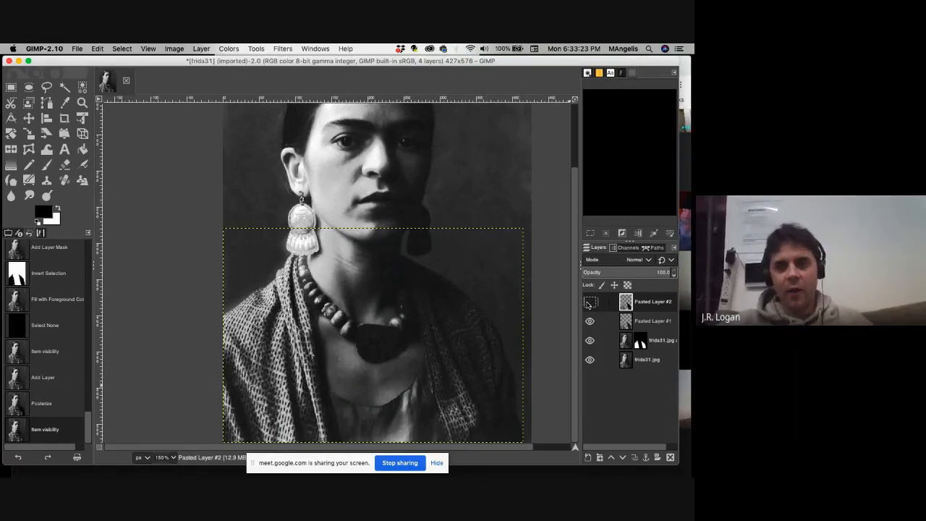
{"action": "left_click", "coordinate": [590, 302]}
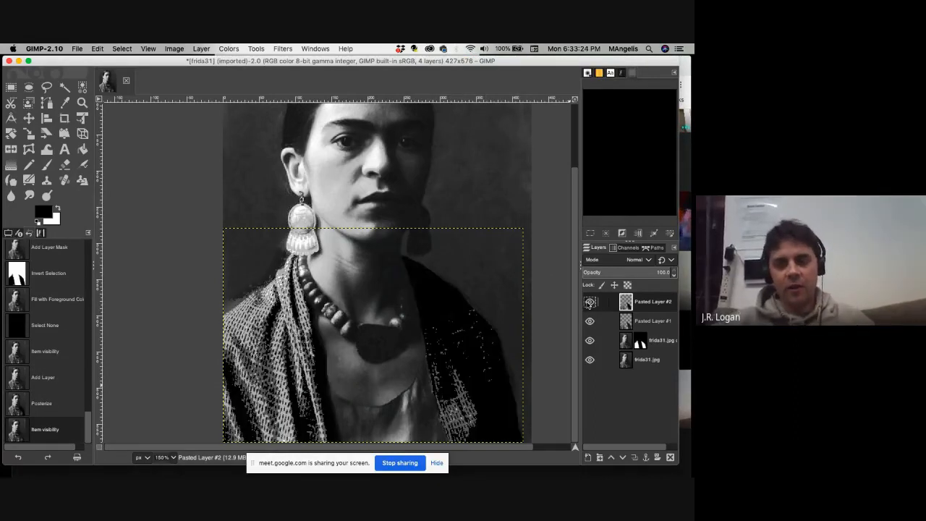
{"action": "left_click", "coordinate": [650, 320]}
{"action": "left_click", "coordinate": [649, 307]}
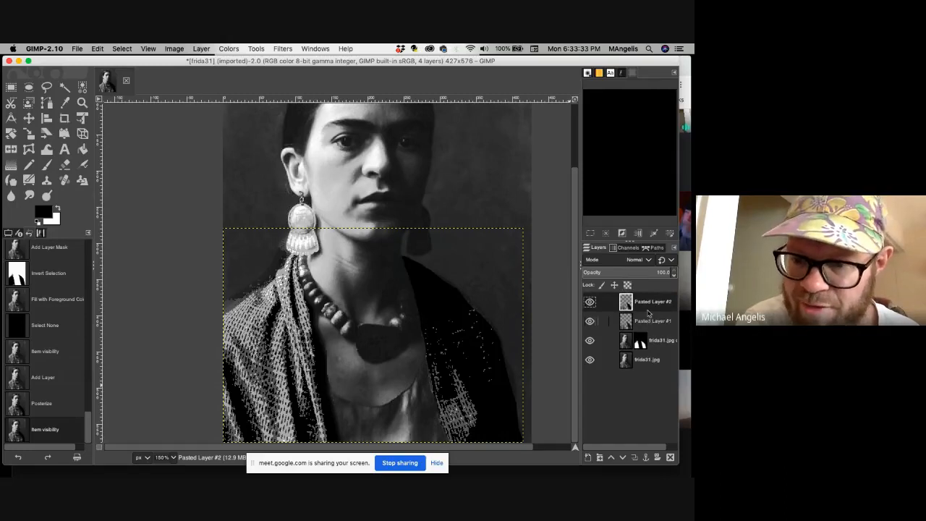
{"action": "left_click", "coordinate": [646, 322]}
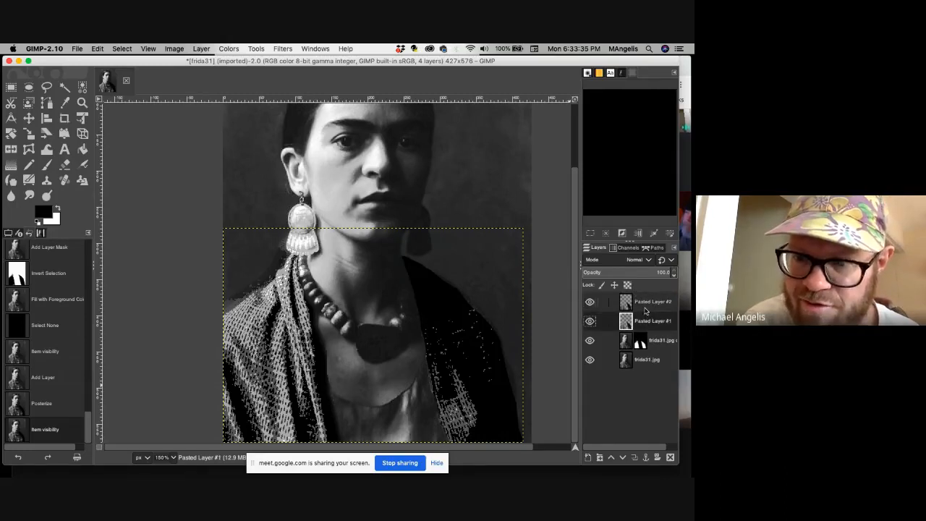
{"action": "left_click", "coordinate": [645, 310]}
{"action": "right_click", "coordinate": [645, 310]}
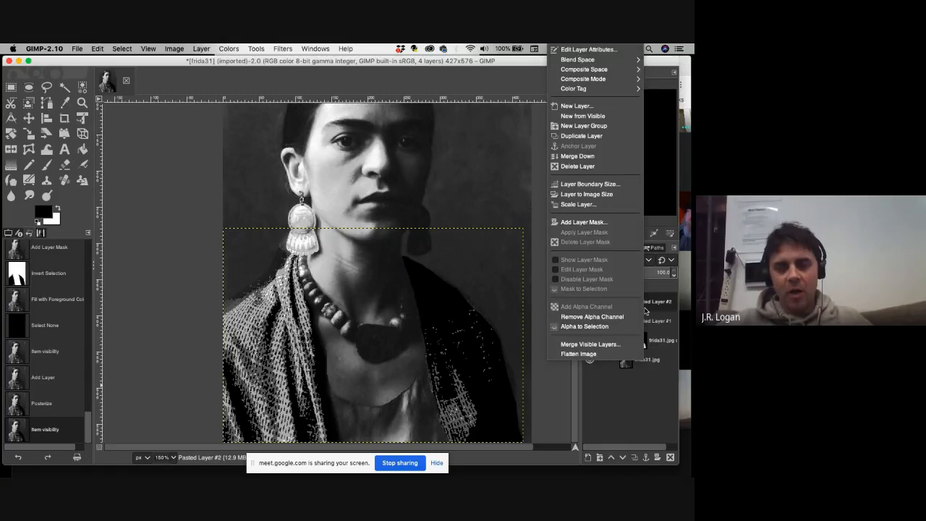
{"action": "left_click", "coordinate": [657, 309]}
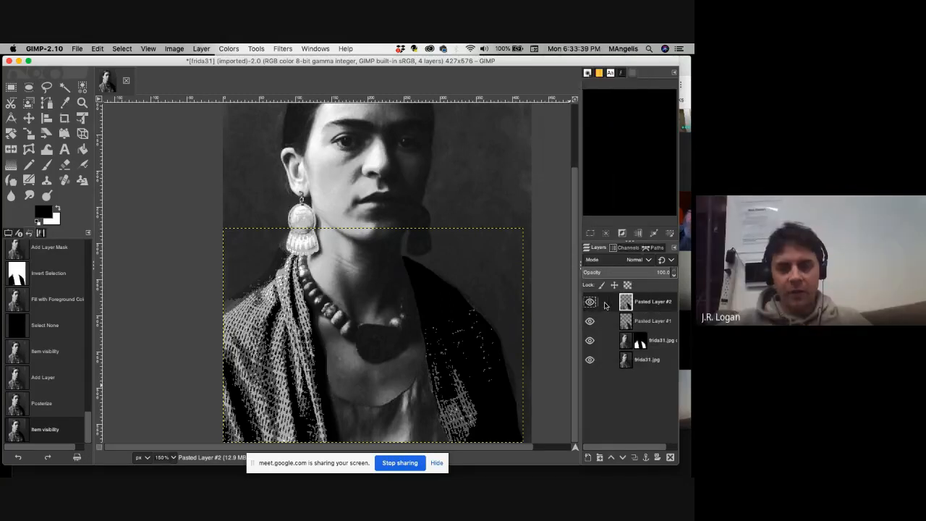
Link Pasted Layer #2 and lock its position.
{"action": "left_click", "coordinate": [605, 302]}
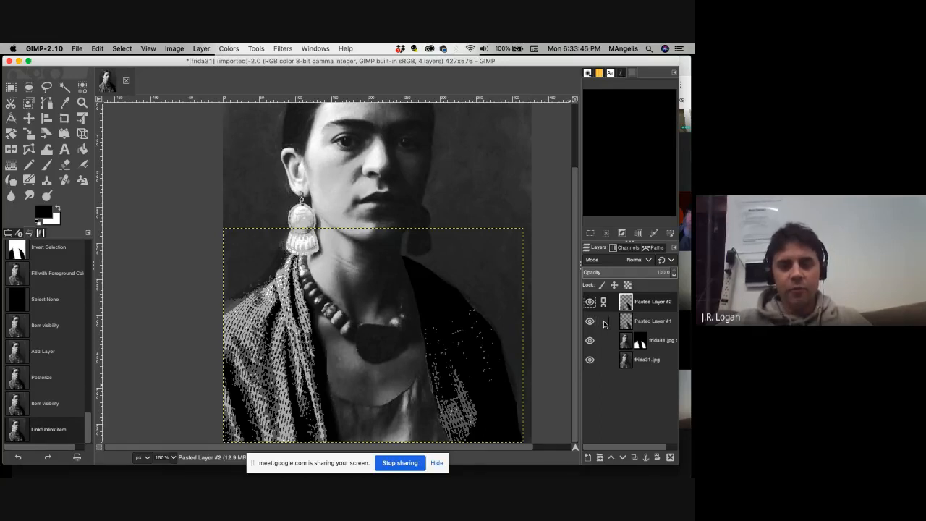
{"action": "mouse_move", "coordinate": [639, 307]}
{"action": "left_mouse_down"}
{"action": "mouse_move", "coordinate": [640, 327]}
{"action": "mouse_move", "coordinate": [641, 301]}
{"action": "left_mouse_up"}
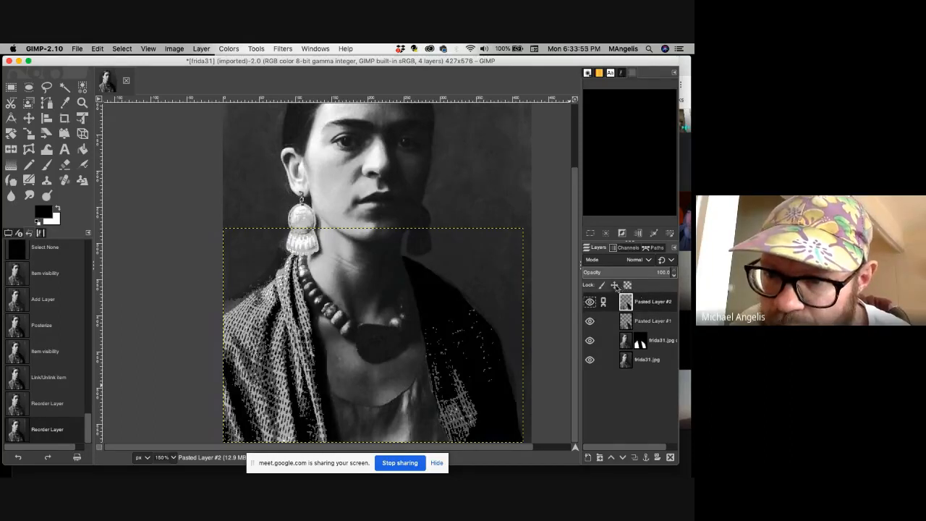
{"action": "left_click", "coordinate": [614, 285]}
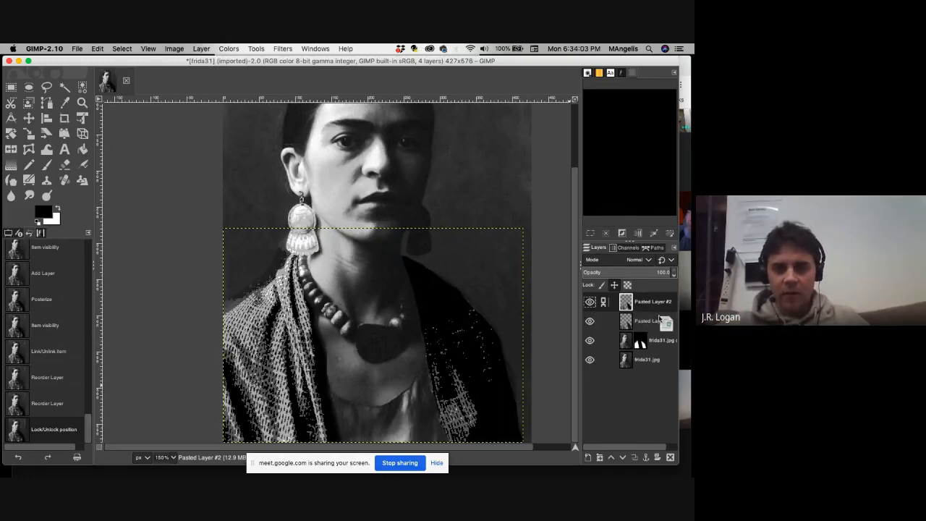
Move Pasted Layer #2 below Pasted Layer #1 in the layer stack and return it to the top.
{"action": "left_click_drag", "start_coordinate": [606, 319], "coordinate": [643, 310]}
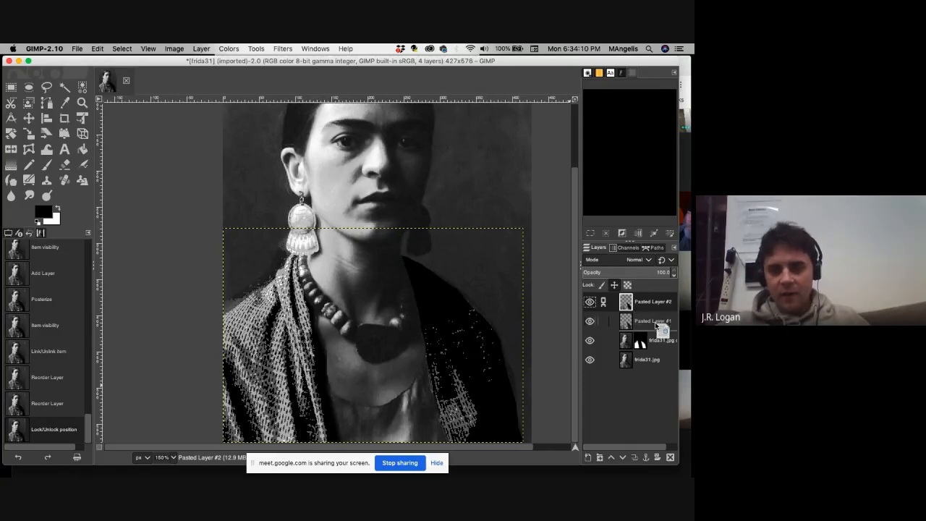
{"action": "left_click_drag", "start_coordinate": [656, 327], "coordinate": [656, 326]}
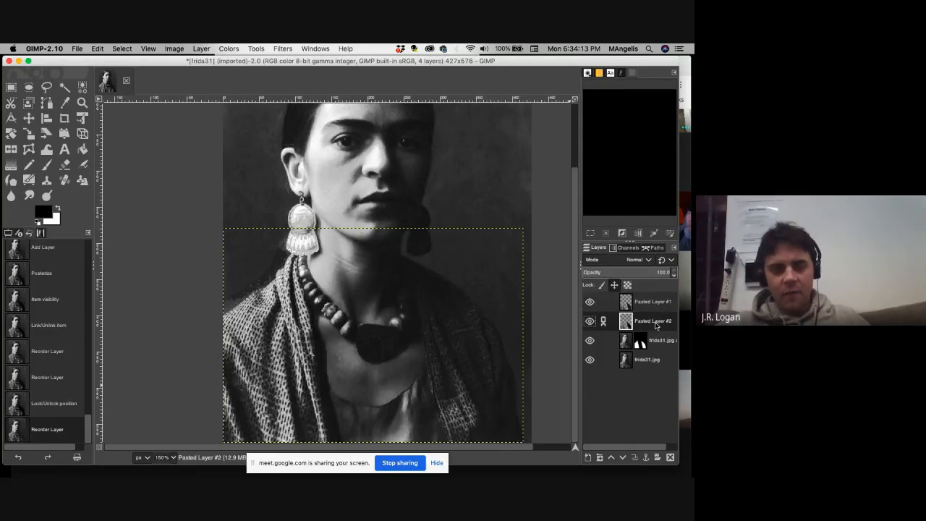
{"action": "mouse_move", "coordinate": [631, 303]}
{"action": "left_mouse_down"}
{"action": "mouse_move", "coordinate": [612, 299]}
{"action": "mouse_move", "coordinate": [621, 304]}
{"action": "left_mouse_up"}
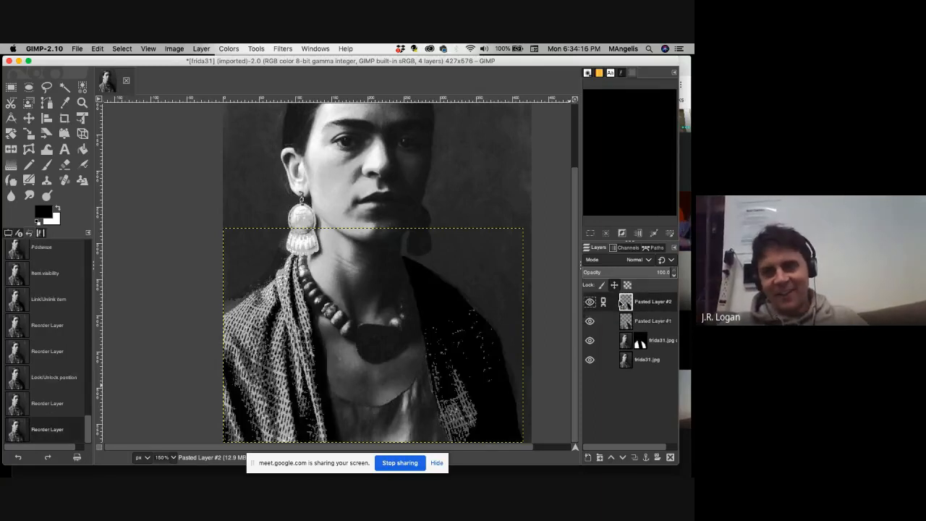
Remove the link from Pasted Layer #2 and toggle the link of Pasted Layer #1 on and off.
{"action": "left_click", "coordinate": [604, 302]}
{"action": "left_click", "coordinate": [605, 321]}
{"action": "left_click", "coordinate": [604, 321]}
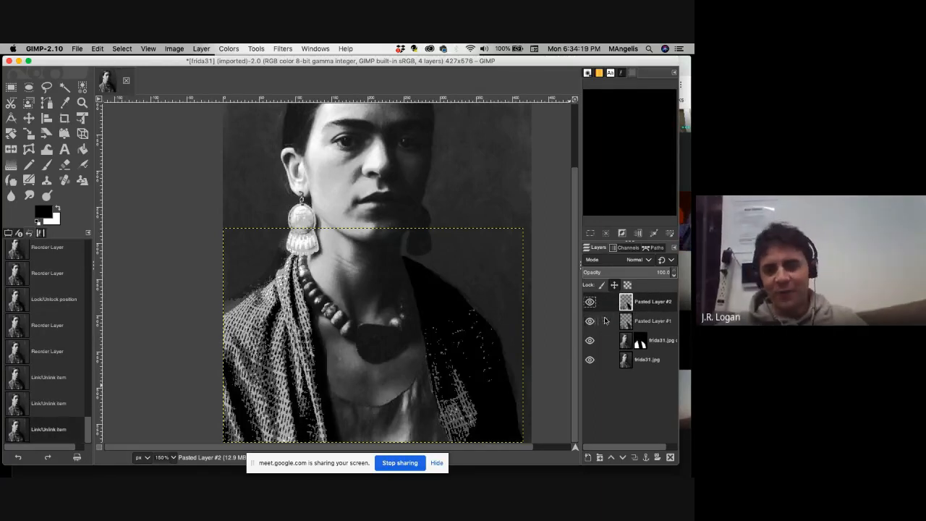
Create a new layer group and move Pasted Layer #2 and Pasted Layer #1 into it.
{"action": "right_click", "coordinate": [641, 305]}
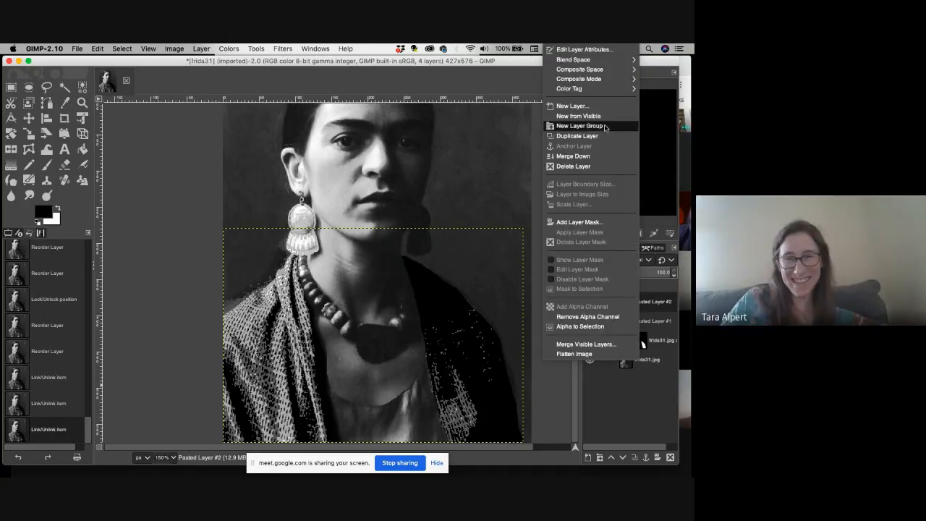
{"action": "left_click", "coordinate": [604, 126]}
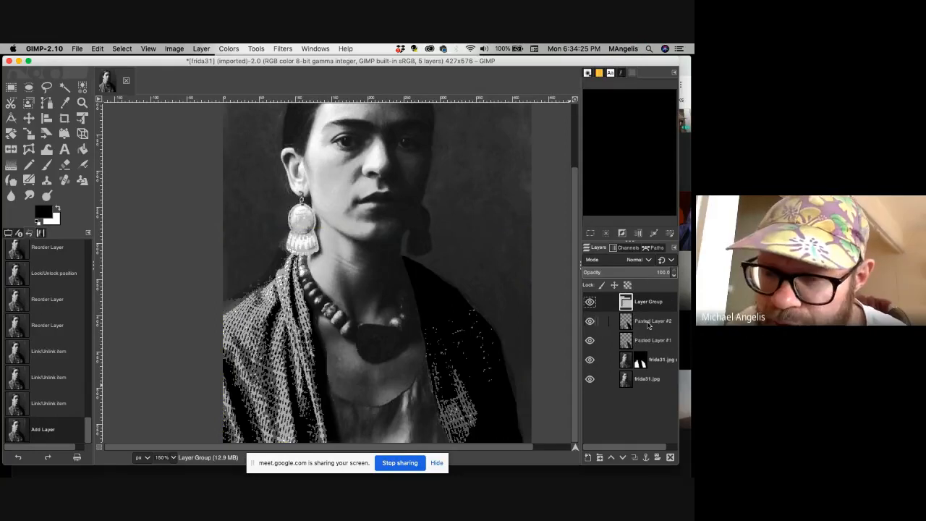
{"action": "left_click_drag", "start_coordinate": [647, 324], "coordinate": [644, 302]}
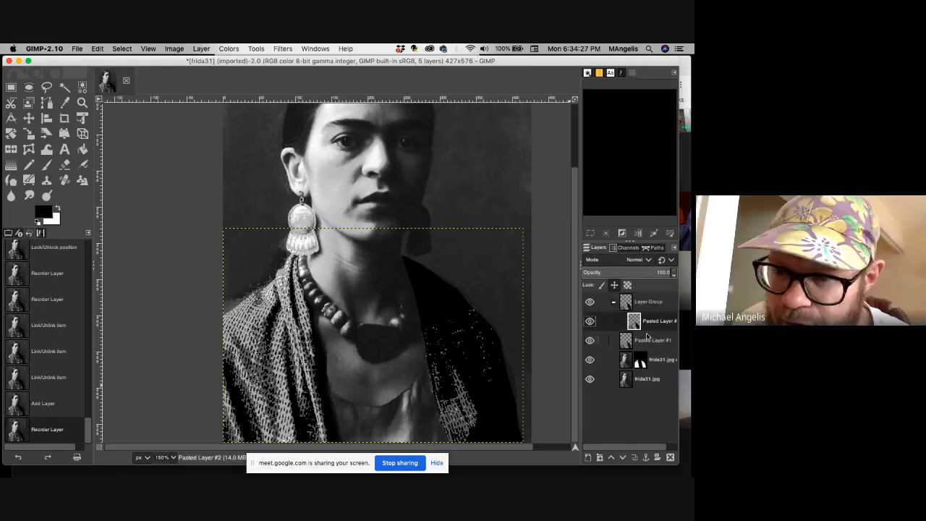
{"action": "left_click_drag", "start_coordinate": [647, 336], "coordinate": [628, 316]}
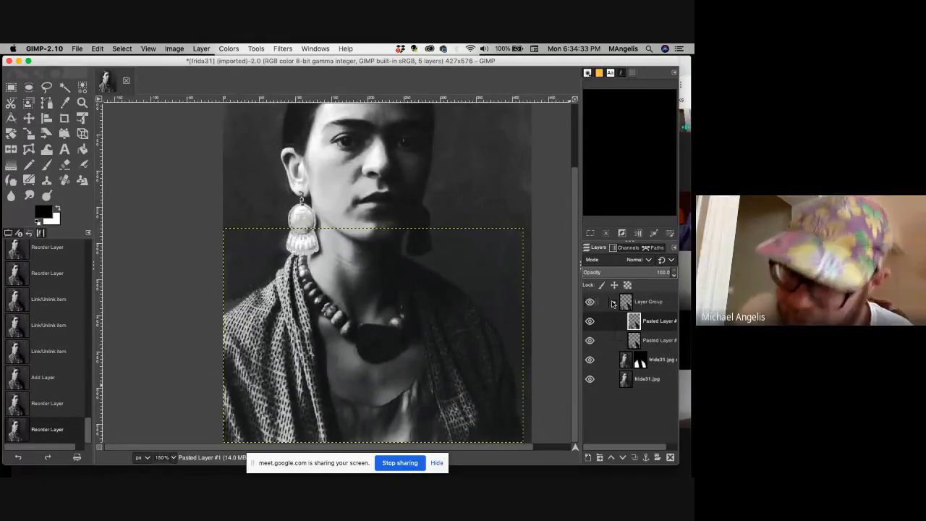
Toggle the visibility of Pasted Layer #2 and move it above Pasted Layer #1 within the layer group.
{"action": "right_click", "coordinate": [649, 320]}
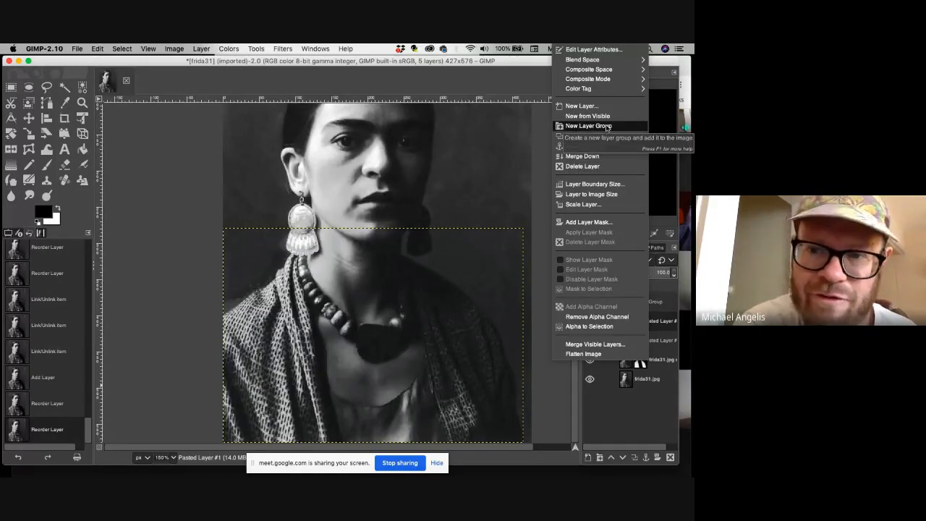
{"action": "left_click", "coordinate": [629, 412]}
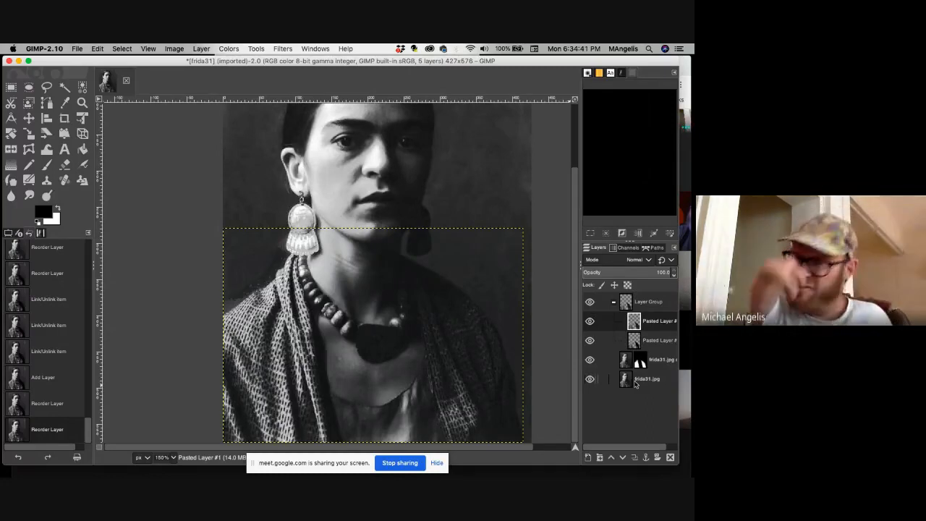
{"action": "left_click", "coordinate": [590, 340]}
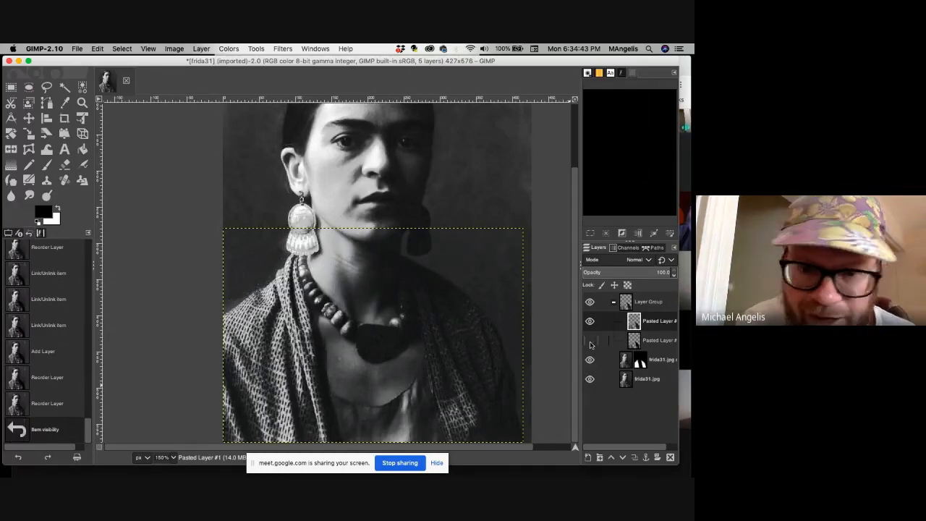
{"action": "left_click", "coordinate": [666, 338]}
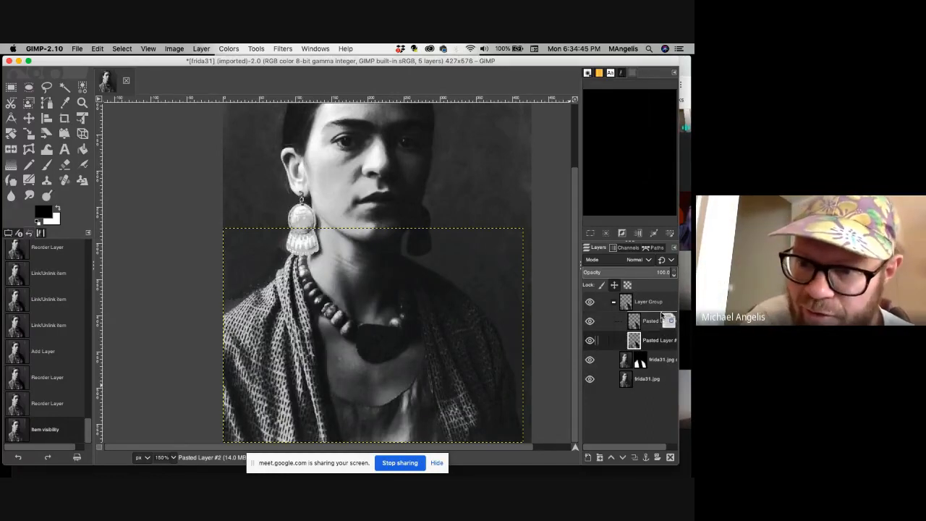
{"action": "left_click_drag", "start_coordinate": [662, 316], "coordinate": [663, 318]}
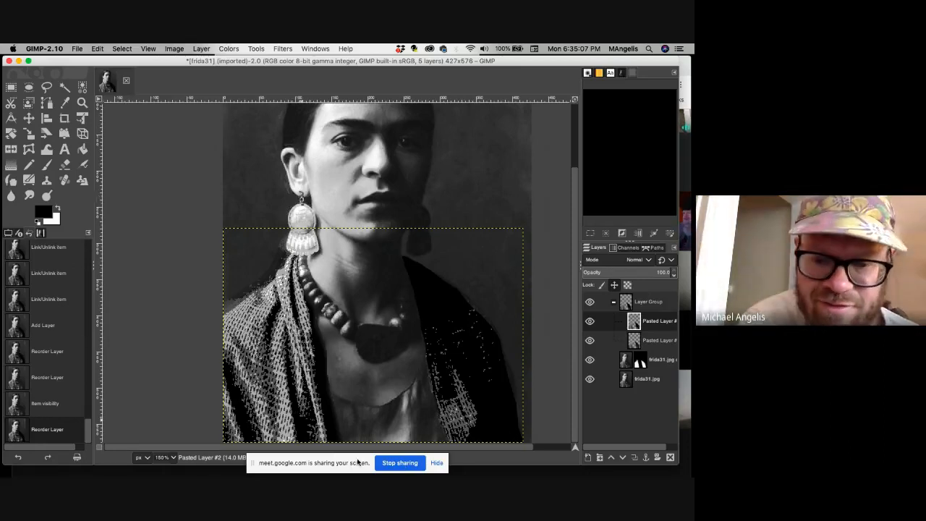
{"action": "left_click", "coordinate": [400, 463]}
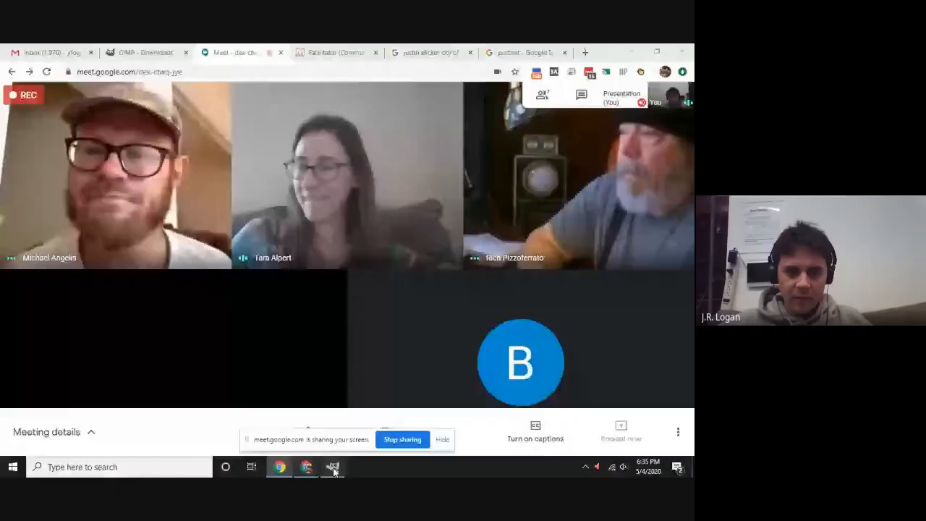
{"action": "key", "text": "alt+Tab"}
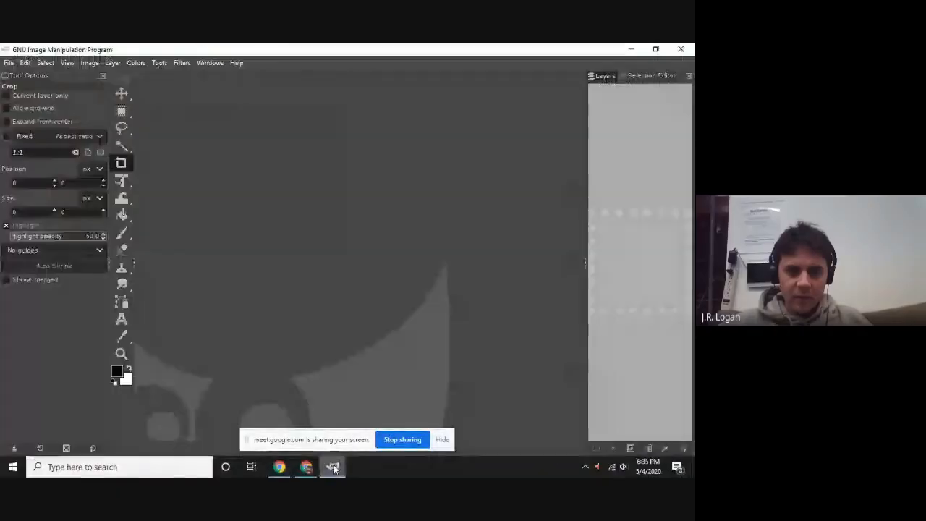
Switch to the portrait image search in the Chrome browser and search Google Images for "portrait elicker".
{"action": "key", "text": "alt+Tab"}
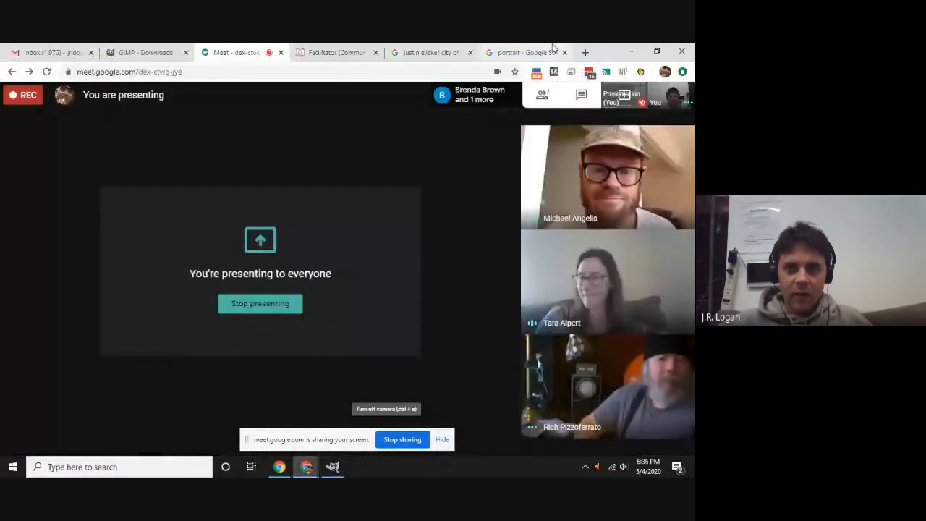
{"action": "left_click", "coordinate": [527, 52]}
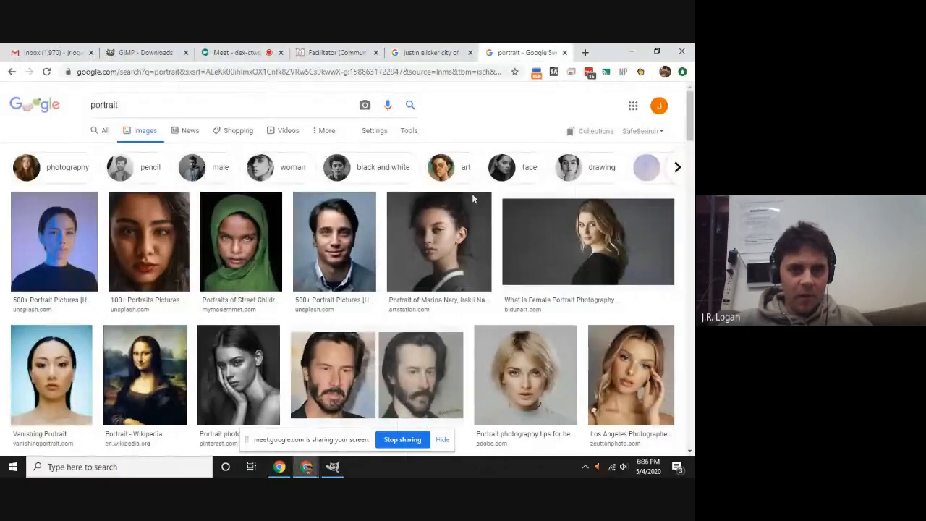
{"action": "scroll", "coordinate": [312, 254], "scroll_direction": "down", "scroll_amount": 4}
{"action": "scroll", "coordinate": [275, 181], "scroll_direction": "up", "scroll_amount": 4}
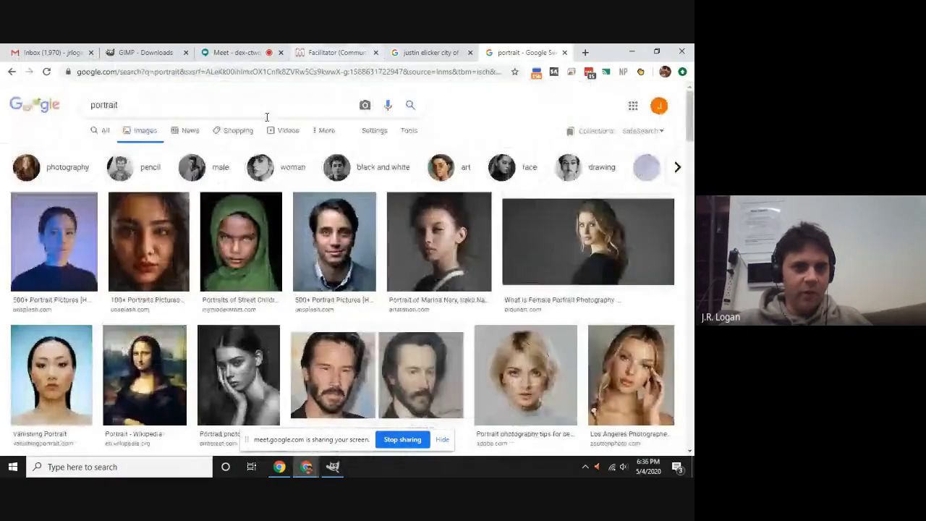
{"action": "left_click", "coordinate": [194, 113]}
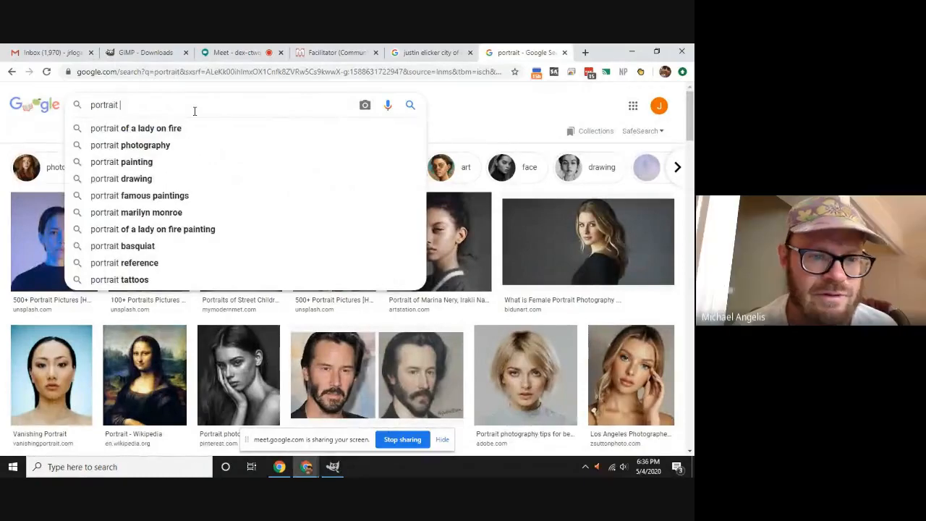
{"action": "type", "text": "elicker"}
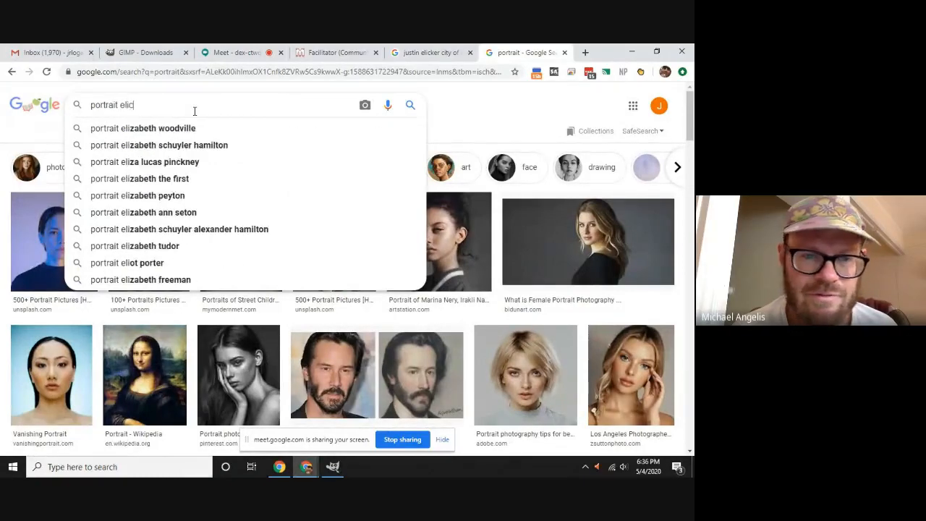
{"action": "key", "text": "Return"}
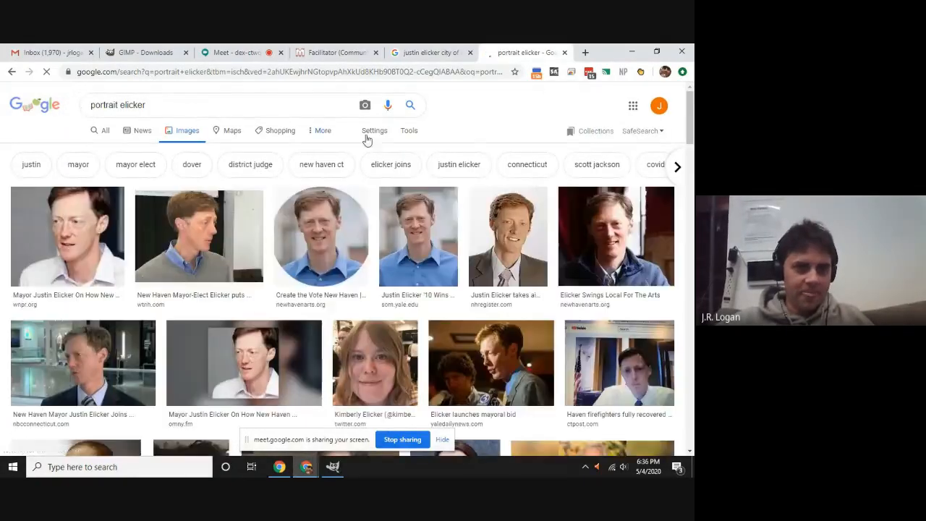
Open the som.yale.edu source page of the blue-shirt portrait from the image results.
{"action": "left_click", "coordinate": [415, 241]}
{"action": "left_click", "coordinate": [565, 132]}
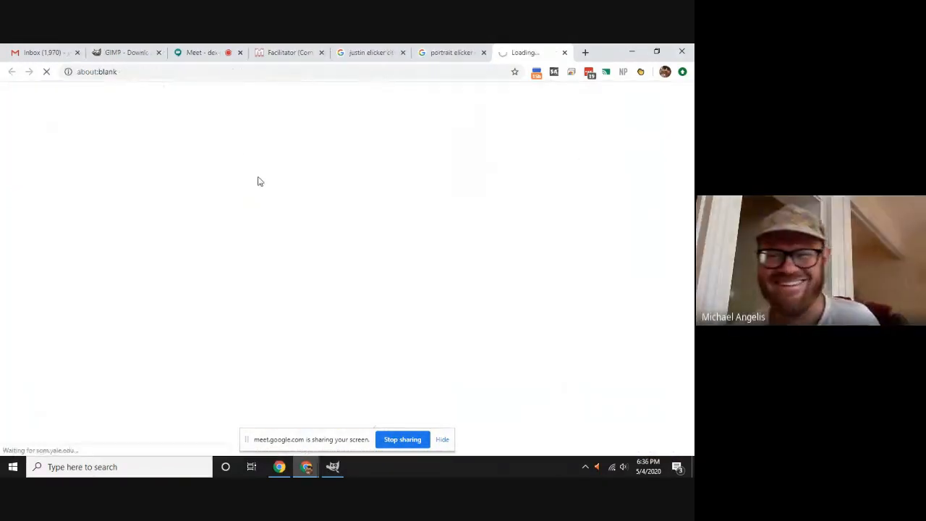
{"action": "left_click", "coordinate": [448, 52]}
{"action": "left_click", "coordinate": [510, 52]}
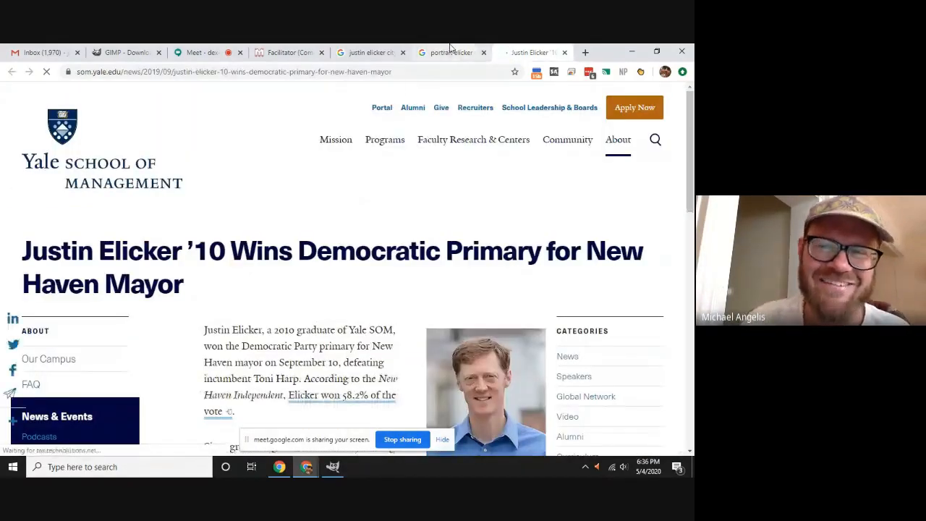
Save the portrait photo in the Yale School of Management article to the Downloads folder as JE.jpg.
{"action": "scroll", "coordinate": [472, 299], "scroll_direction": "down", "scroll_amount": 2}
{"action": "scroll", "coordinate": [474, 299], "scroll_direction": "down", "scroll_amount": 2}
{"action": "right_click", "coordinate": [508, 157]}
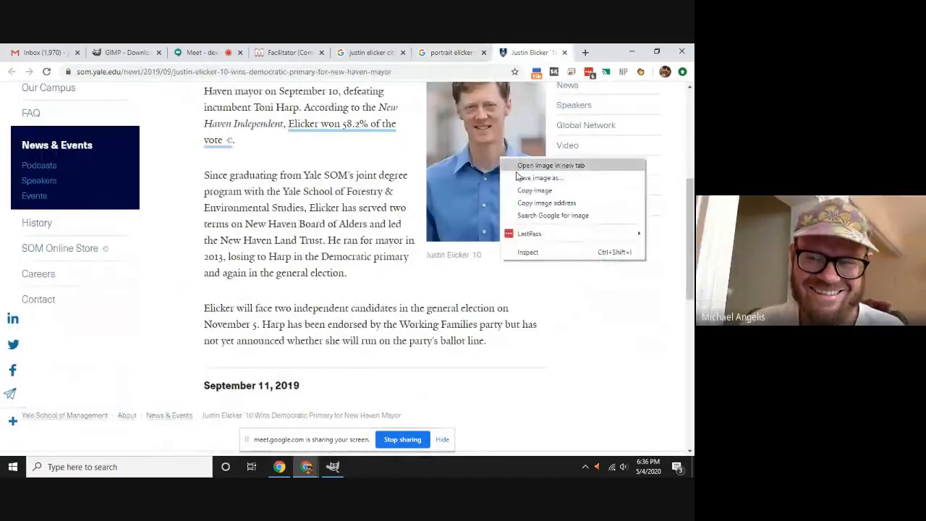
{"action": "left_click", "coordinate": [557, 185]}
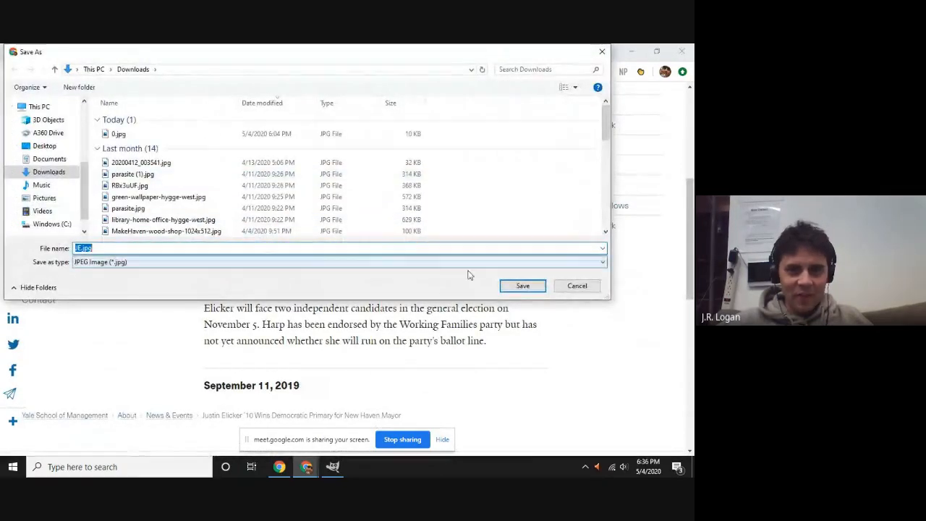
{"action": "left_click", "coordinate": [522, 285]}
Switch to GIMP and open the portrait JE.jpg from the Downloads folder.
{"action": "left_click", "coordinate": [286, 52]}
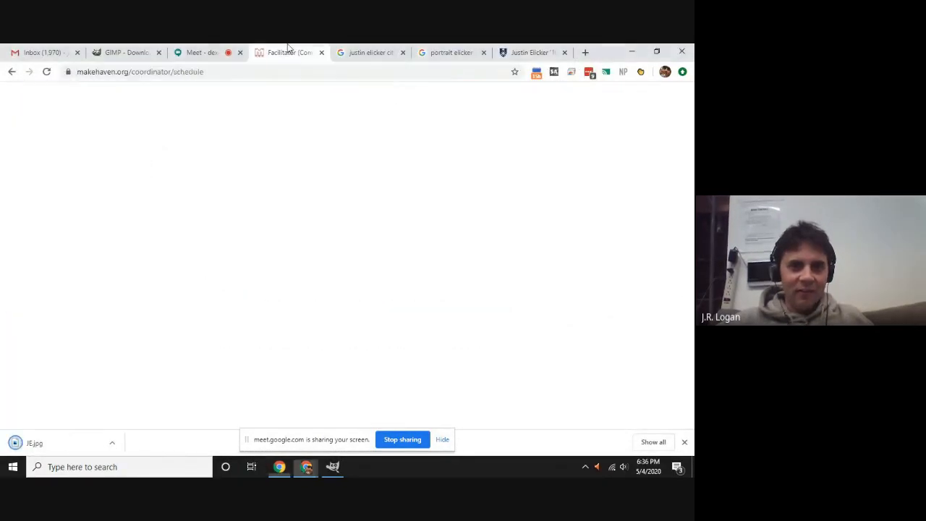
{"action": "left_click", "coordinate": [332, 466]}
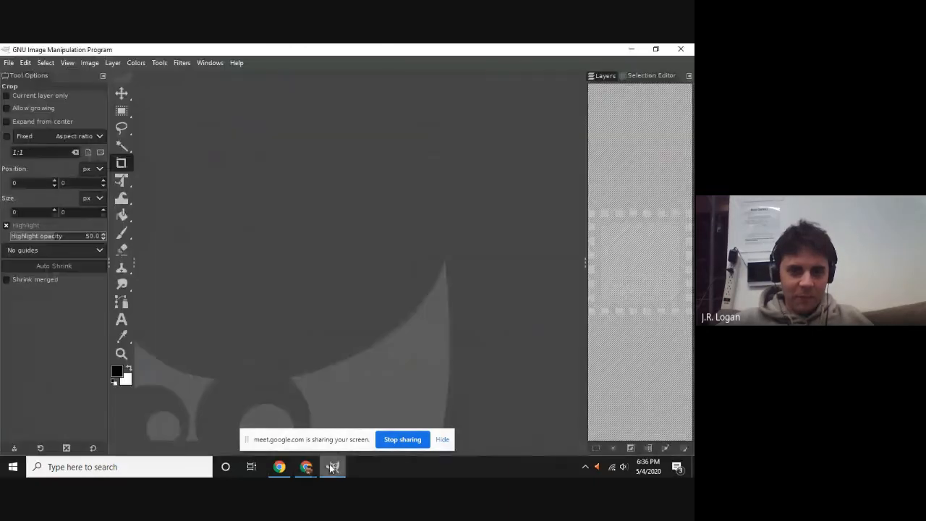
{"action": "left_click", "coordinate": [9, 63]}
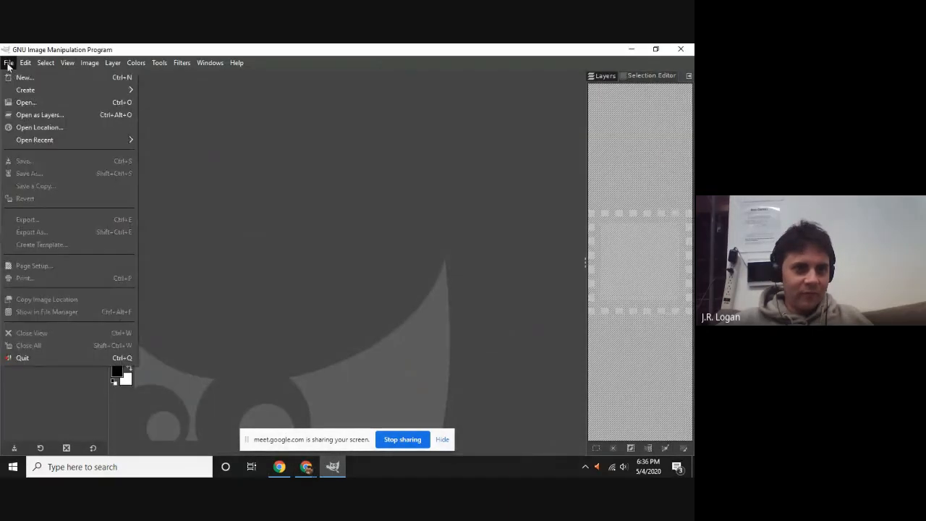
{"action": "left_click", "coordinate": [33, 102]}
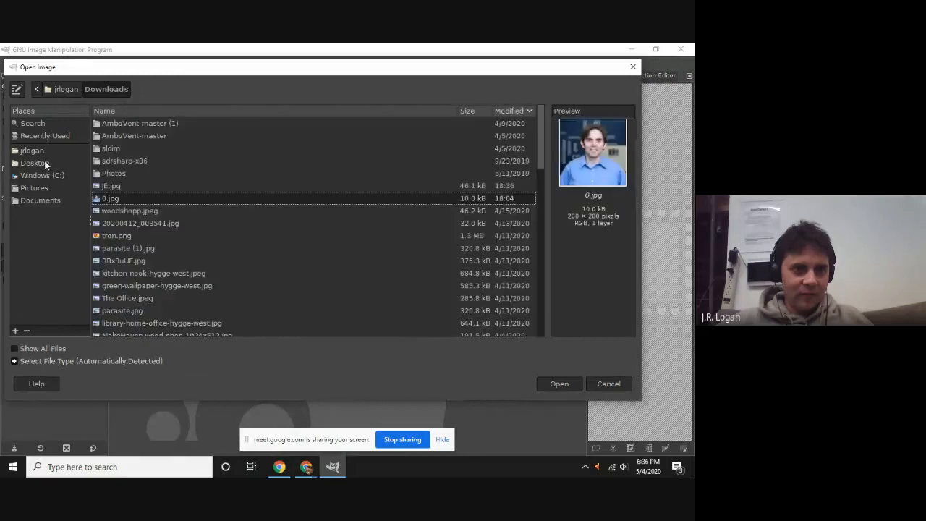
{"action": "left_click", "coordinate": [43, 163]}
{"action": "left_click", "coordinate": [36, 150]}
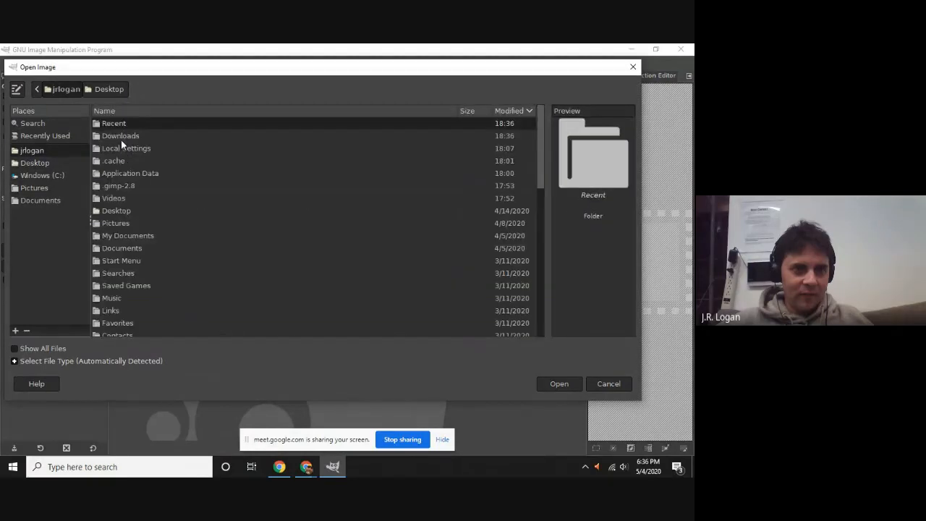
{"action": "double_click", "coordinate": [120, 136]}
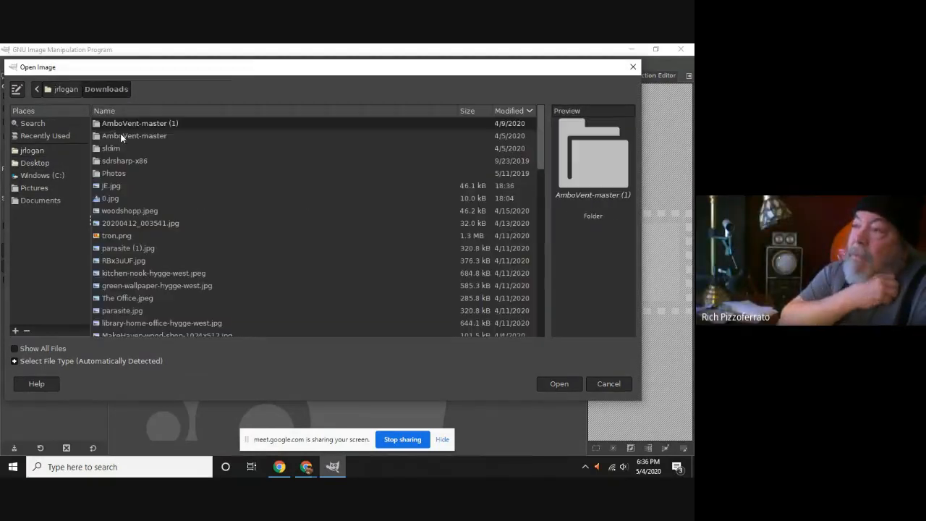
{"action": "left_click", "coordinate": [135, 186]}
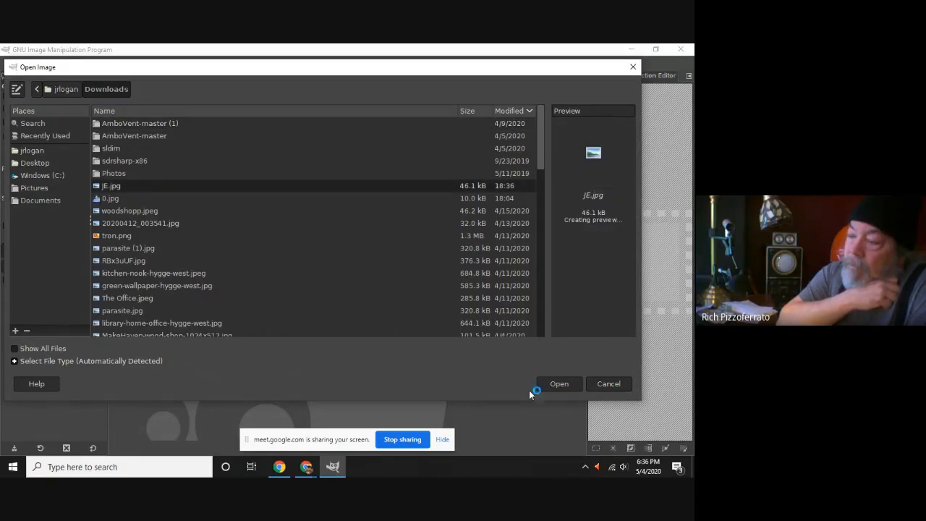
{"action": "left_click", "coordinate": [559, 384]}
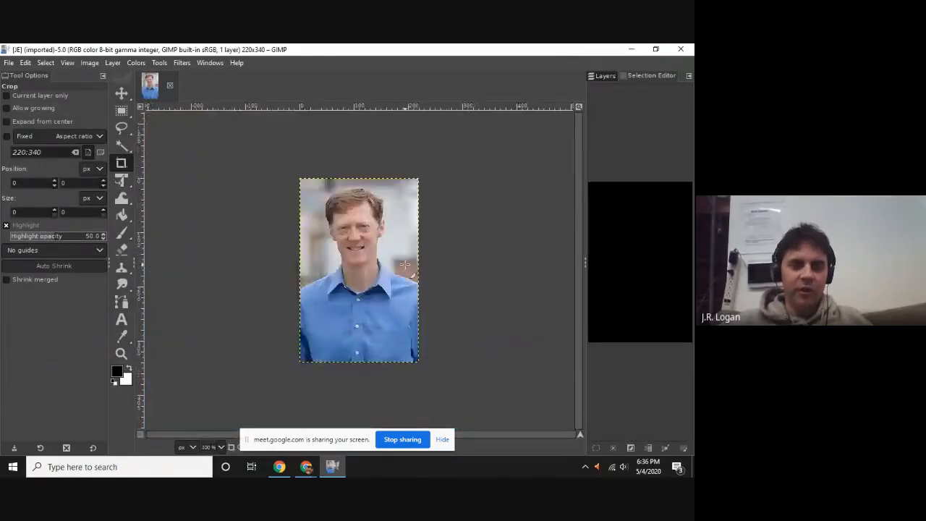
{"action": "scroll", "coordinate": [405, 265], "scroll_direction": "up", "scroll_amount": 1}
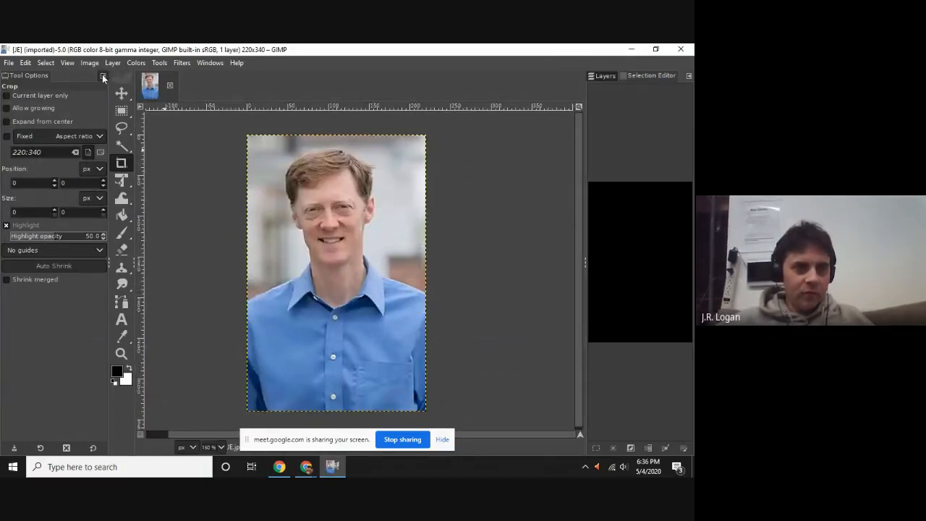
{"action": "left_click", "coordinate": [103, 77]}
{"action": "left_click", "coordinate": [86, 92]}
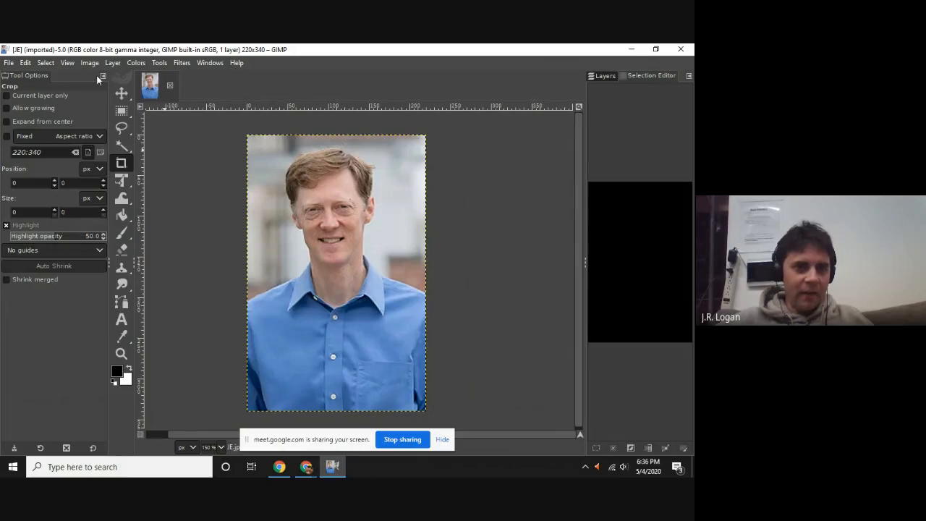
{"action": "left_click", "coordinate": [102, 77]}
{"action": "left_click", "coordinate": [88, 86]}
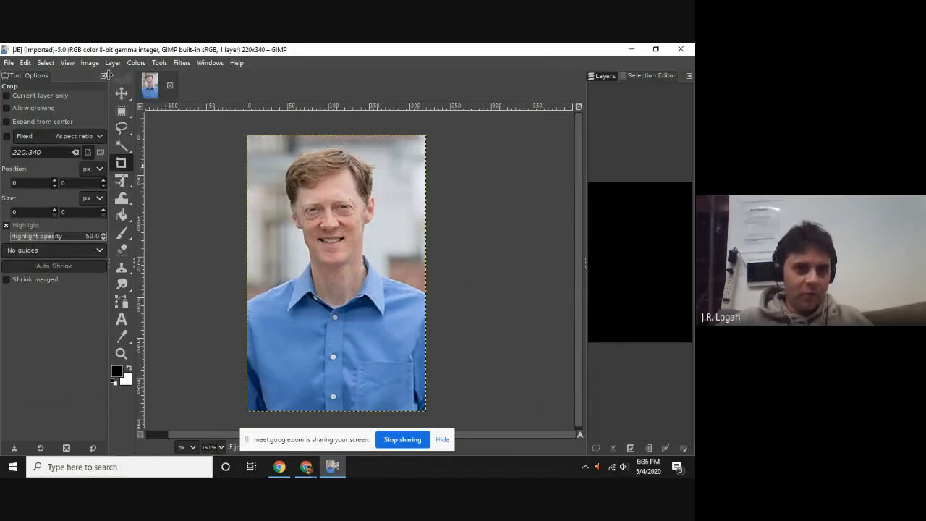
{"action": "left_click", "coordinate": [103, 76]}
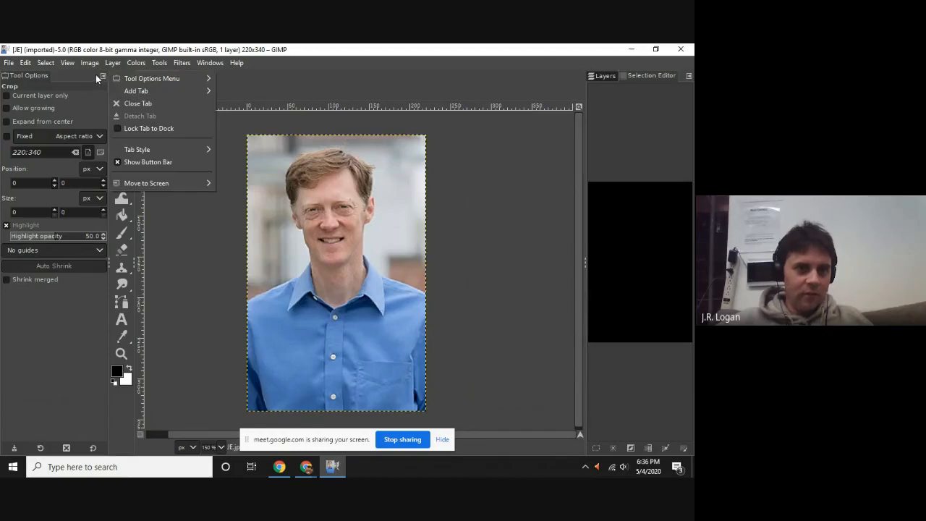
{"action": "left_click", "coordinate": [96, 76]}
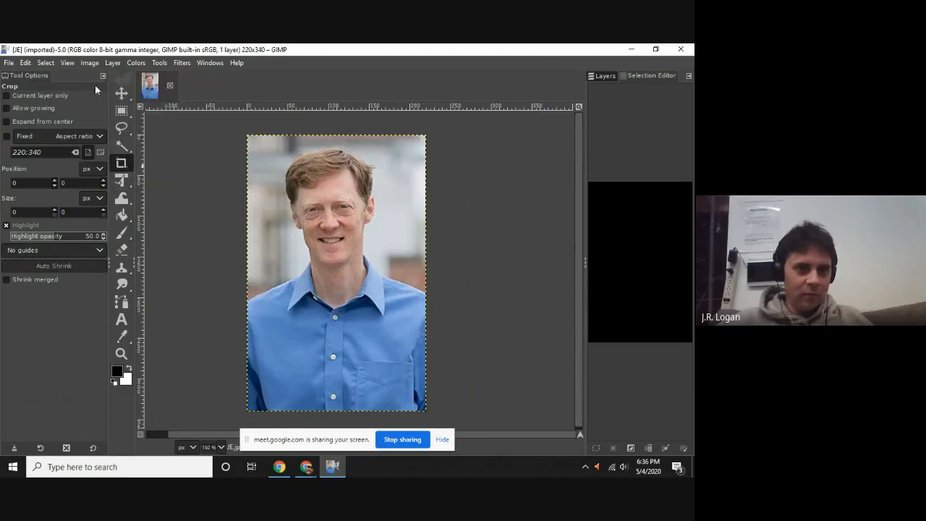
{"action": "left_click", "coordinate": [122, 180]}
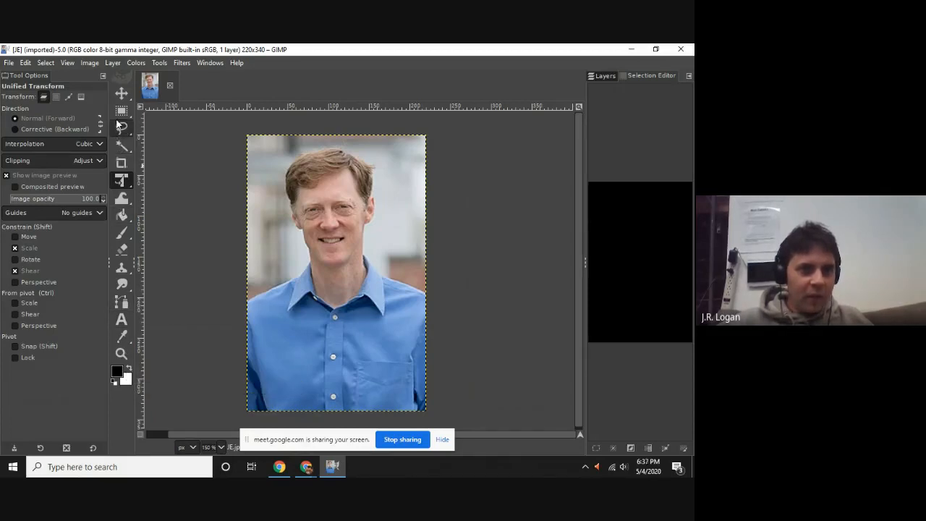
{"action": "left_click", "coordinate": [113, 64]}
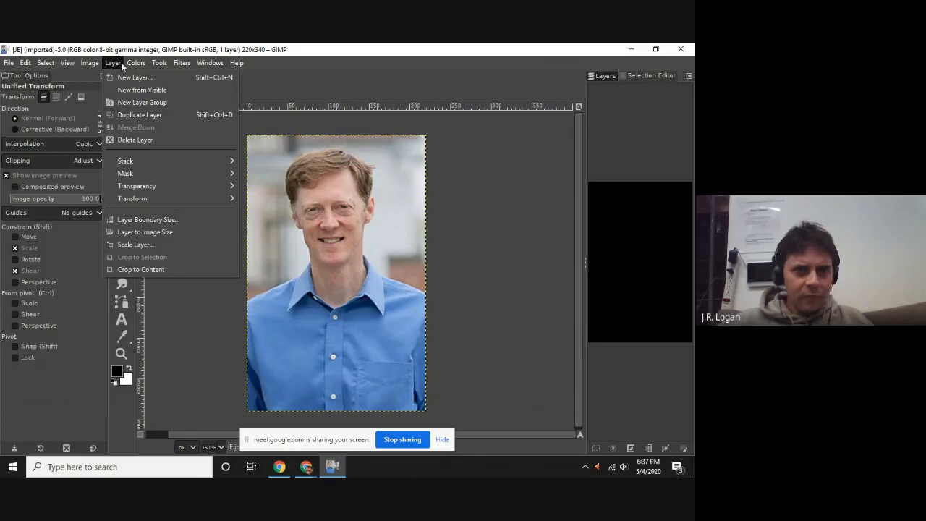
{"action": "mouse_move", "coordinate": [217, 60]}
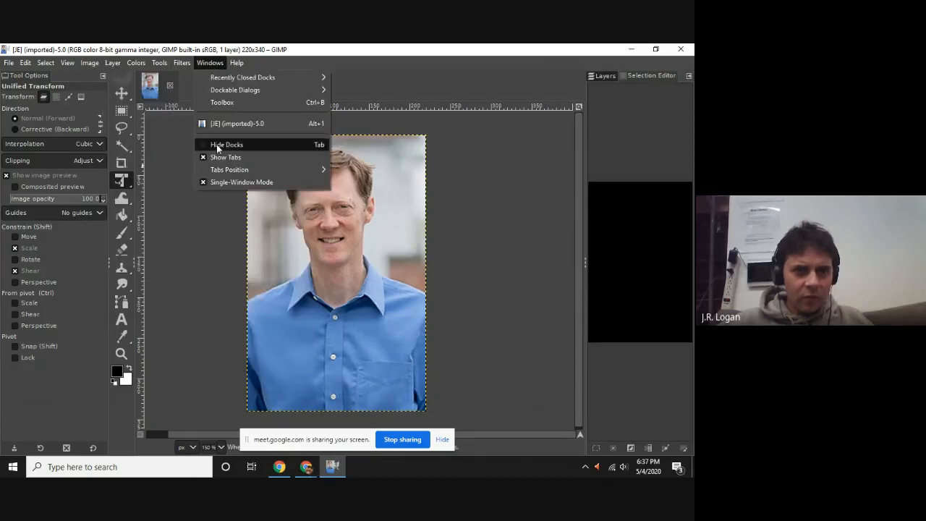
{"action": "left_click", "coordinate": [227, 99]}
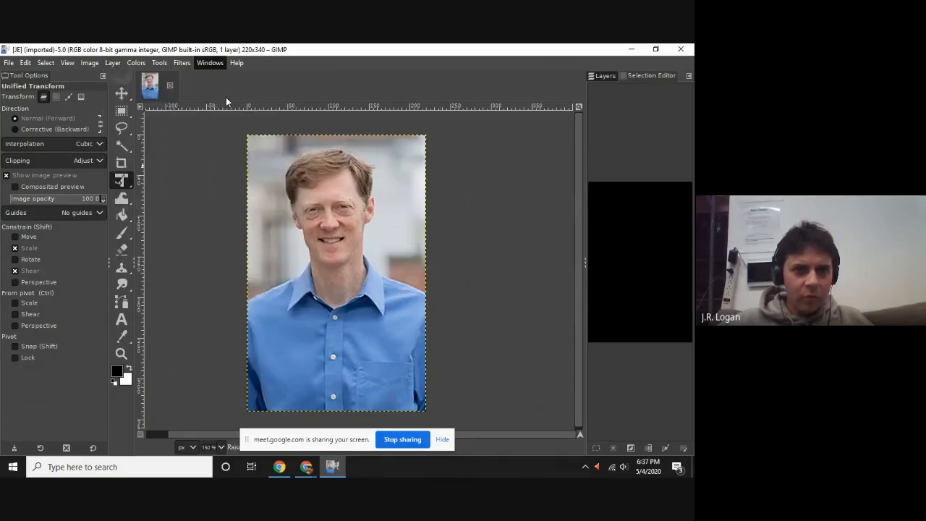
{"action": "left_click", "coordinate": [210, 62]}
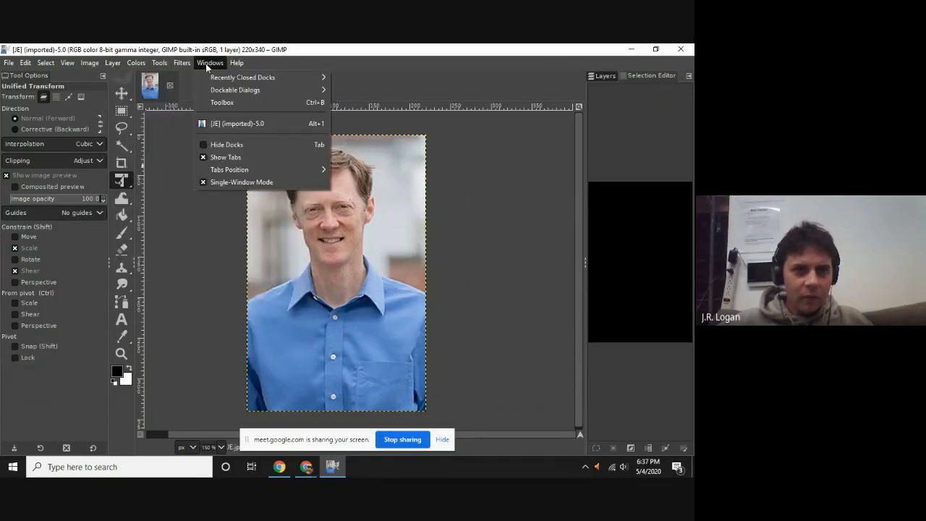
{"action": "left_click", "coordinate": [259, 101]}
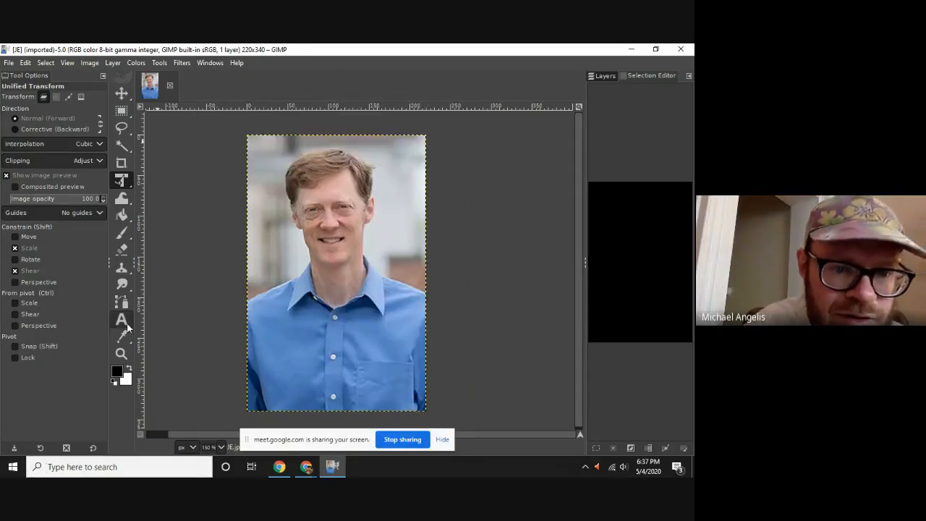
Activate the Clone tool in Normal mode and set its brush size to 12.
{"action": "left_click", "coordinate": [125, 269]}
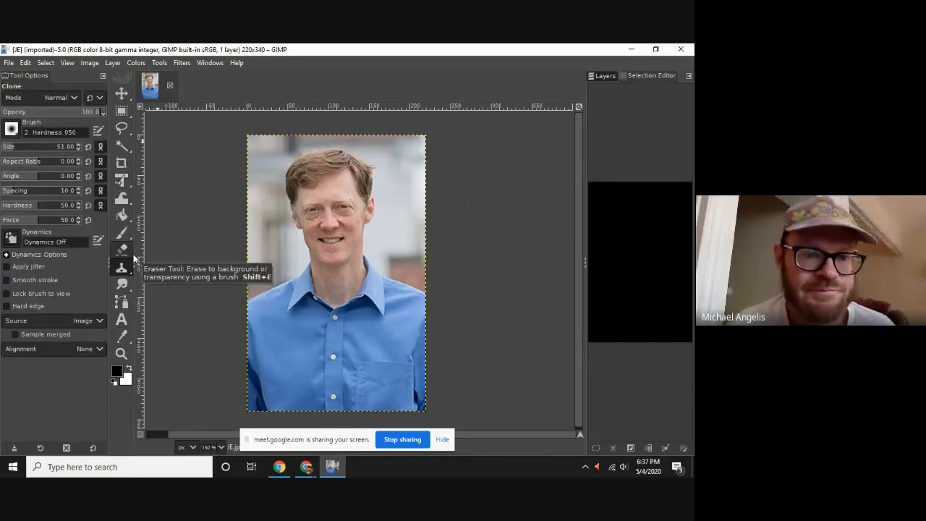
{"action": "left_click", "coordinate": [73, 101]}
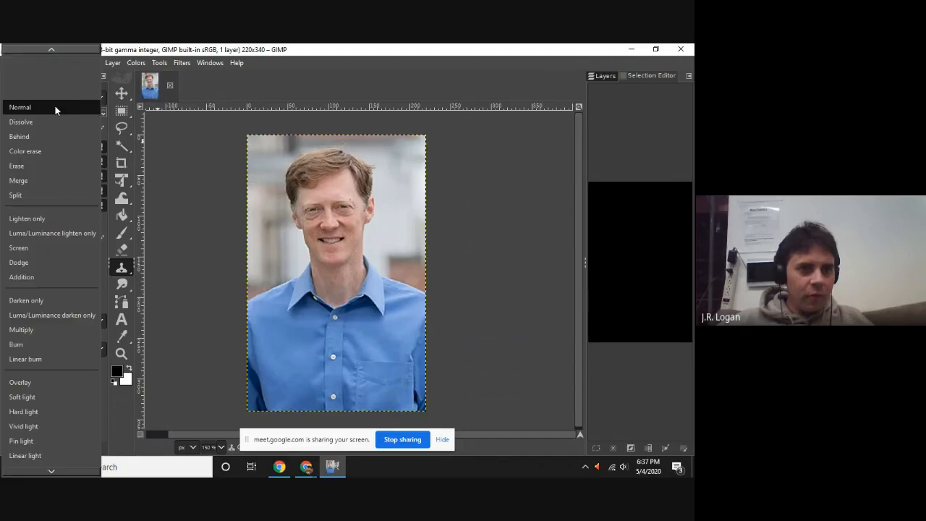
{"action": "left_click", "coordinate": [55, 107]}
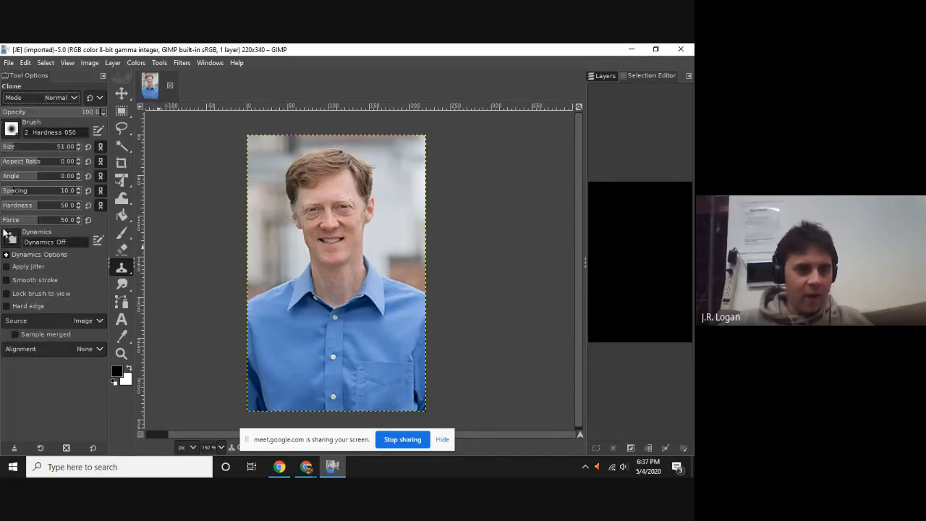
{"action": "left_click", "coordinate": [9, 149]}
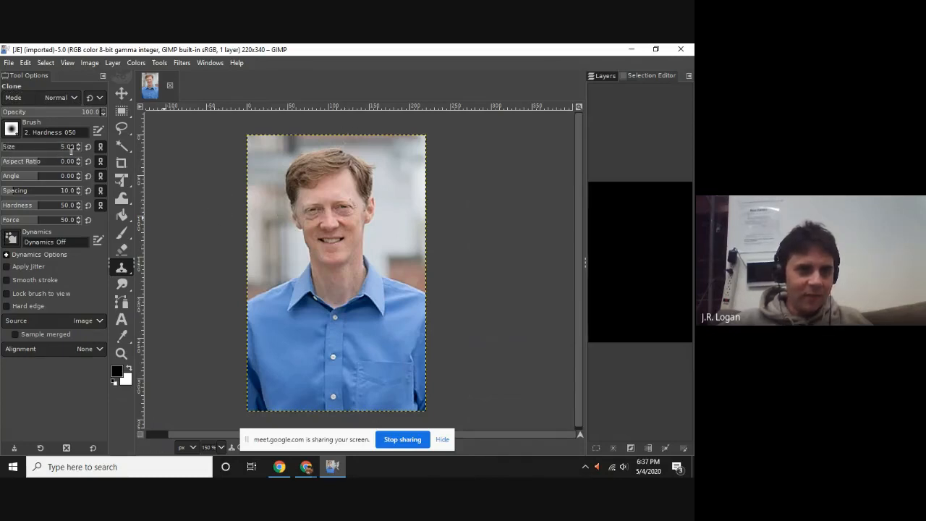
{"action": "type", "text": "9"}
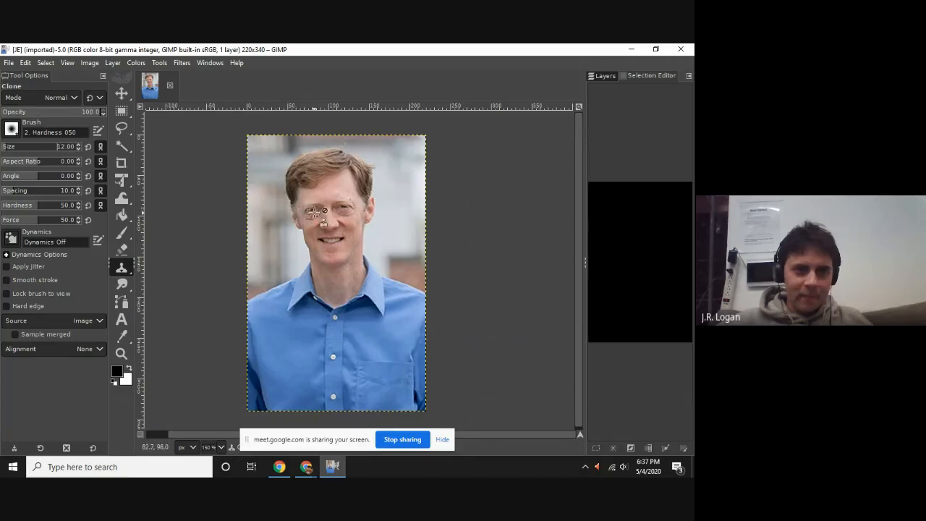
Clone the eye on the image's left side onto the middle of the man's forehead.
{"action": "scroll", "coordinate": [322, 221], "scroll_direction": "up", "scroll_amount": 2, "text": "ctrl"}
{"action": "scroll", "coordinate": [316, 213], "scroll_direction": "up", "scroll_amount": 1, "text": "ctrl"}
{"action": "scroll", "coordinate": [315, 213], "scroll_direction": "down", "scroll_amount": 1, "text": "ctrl"}
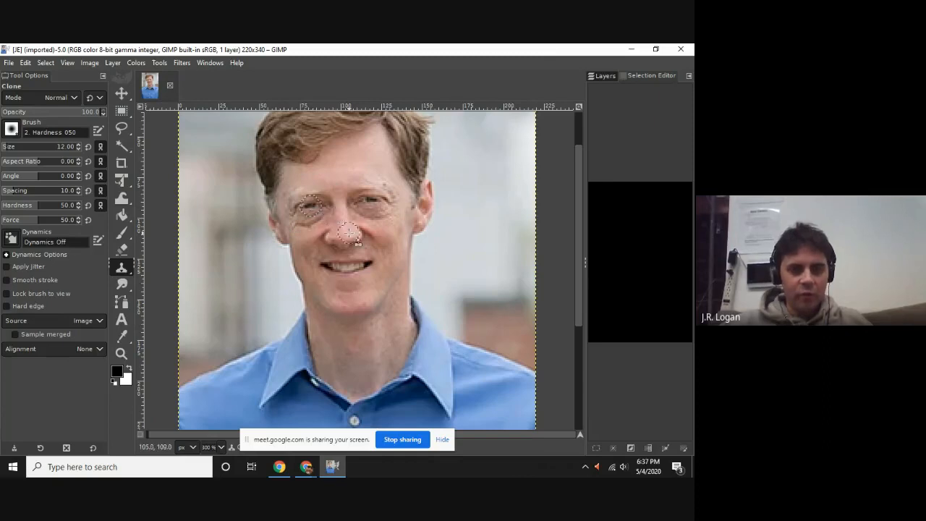
{"action": "left_click", "coordinate": [335, 171]}
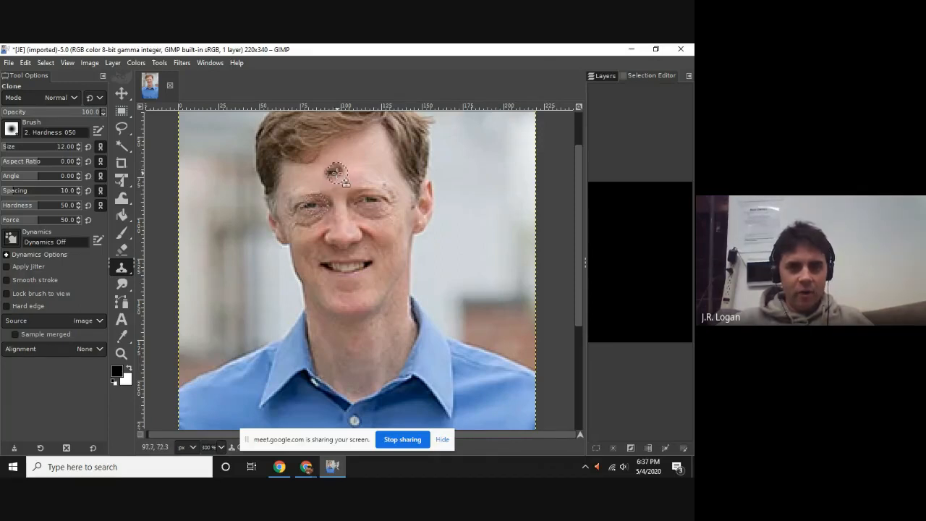
{"action": "left_click_drag", "start_coordinate": [337, 173], "coordinate": [334, 175]}
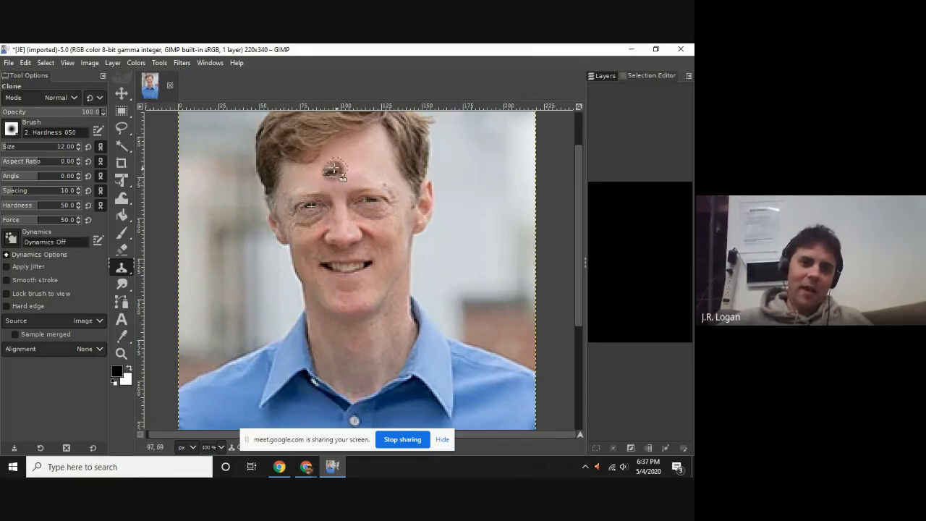
{"action": "scroll", "coordinate": [334, 170], "scroll_direction": "up", "scroll_amount": 5}
{"action": "scroll", "coordinate": [347, 174], "scroll_direction": "down", "scroll_amount": 3}
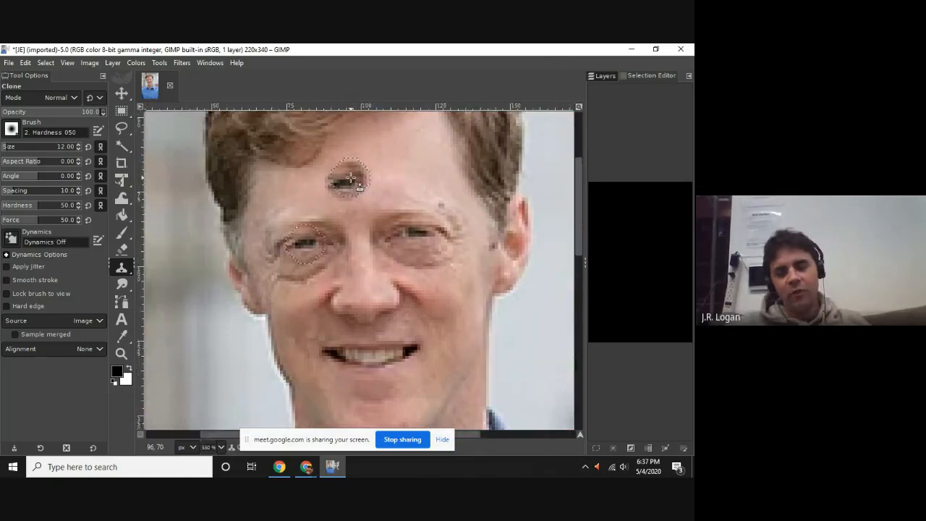
{"action": "scroll", "coordinate": [350, 177], "scroll_direction": "down", "scroll_amount": 2}
{"action": "scroll", "coordinate": [333, 190], "scroll_direction": "down", "scroll_amount": 2}
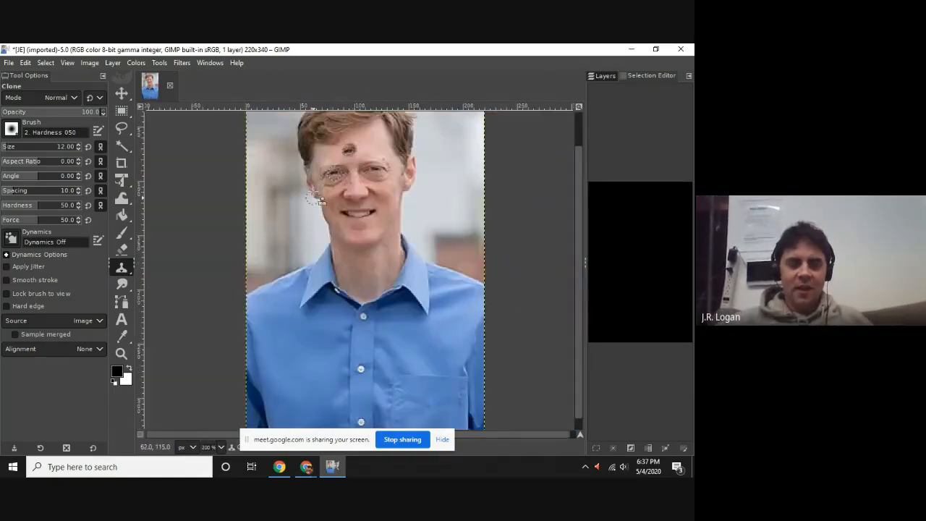
Smudge the skin around the cloned forehead eye and the hair on the image's right side with the Smudge tool.
{"action": "scroll", "coordinate": [322, 174], "scroll_direction": "up", "scroll_amount": 2}
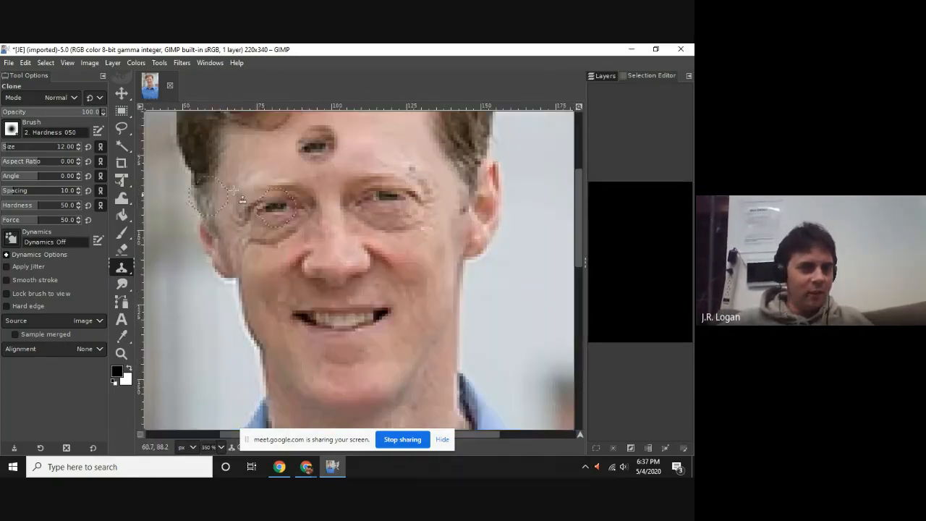
{"action": "scroll", "coordinate": [186, 285], "scroll_direction": "up", "scroll_amount": 4}
{"action": "left_click", "coordinate": [121, 284]}
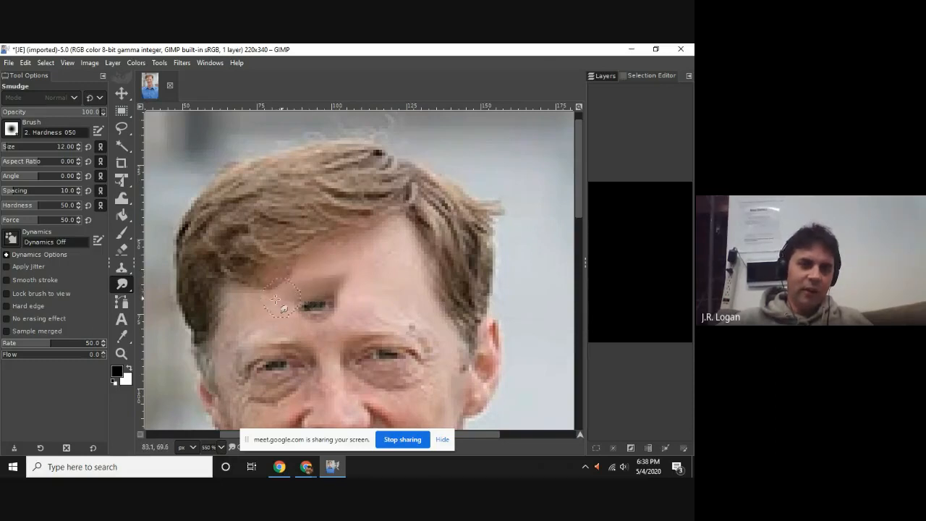
{"action": "left_click_drag", "start_coordinate": [279, 300], "coordinate": [303, 308]}
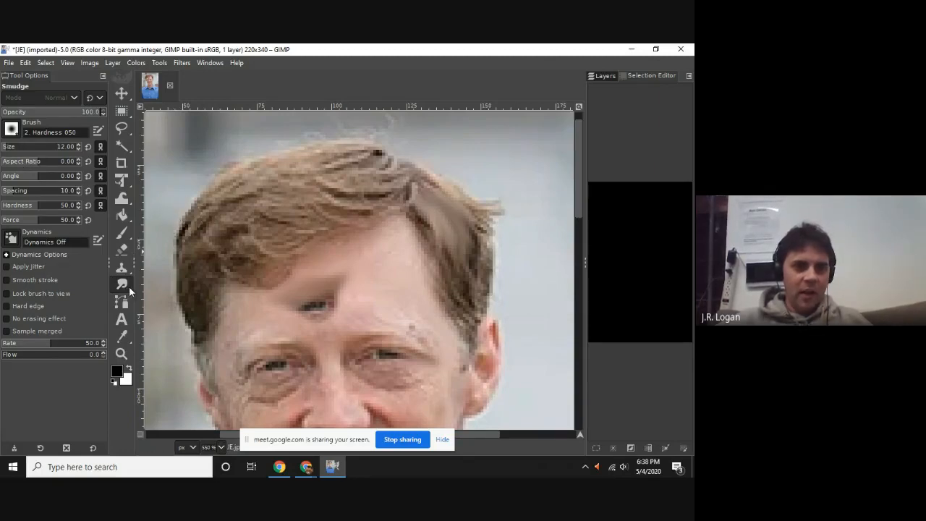
Lighten patches of the hair and the skin around the cloned forehead eye with the Dodge / Burn tool, using Dodge on midtones.
{"action": "mouse_move", "coordinate": [121, 284]}
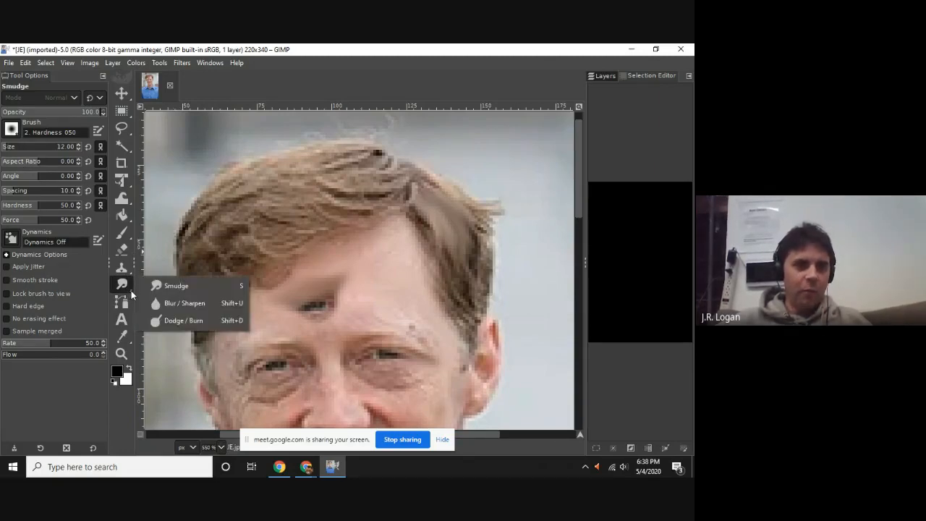
{"action": "left_click", "coordinate": [165, 322]}
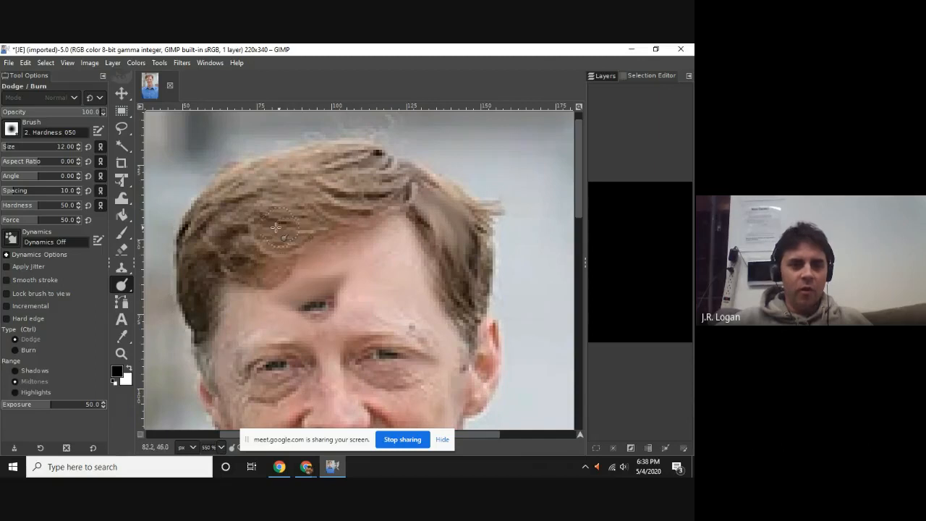
{"action": "mouse_move", "coordinate": [260, 230]}
{"action": "left_mouse_down"}
{"action": "mouse_move", "coordinate": [228, 239]}
{"action": "mouse_move", "coordinate": [243, 239]}
{"action": "left_mouse_up"}
{"action": "mouse_move", "coordinate": [356, 273]}
{"action": "left_mouse_down"}
{"action": "mouse_move", "coordinate": [285, 297]}
{"action": "mouse_move", "coordinate": [342, 272]}
{"action": "mouse_move", "coordinate": [362, 310]}
{"action": "left_mouse_up"}
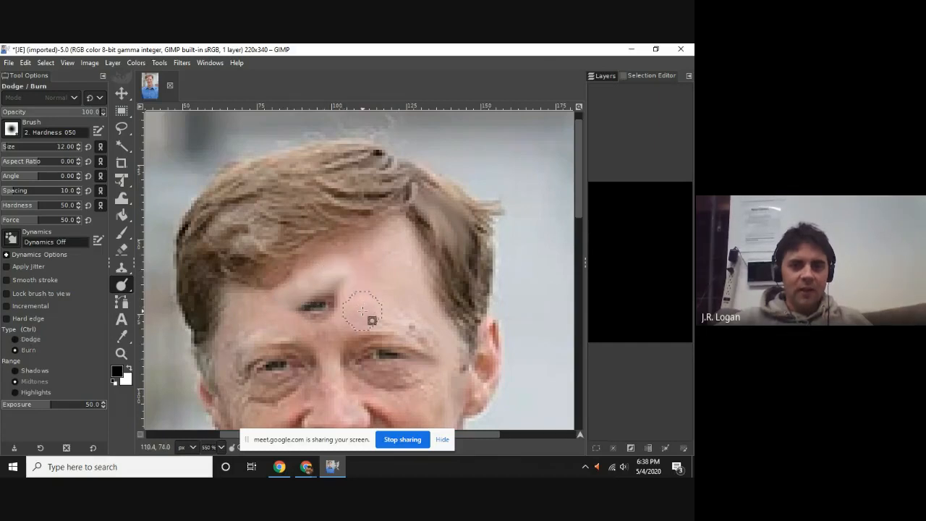
{"action": "scroll", "coordinate": [362, 311], "scroll_direction": "down", "scroll_amount": 3, "text": "ctrl"}
{"action": "scroll", "coordinate": [376, 261], "scroll_direction": "down", "scroll_amount": 3}
{"action": "scroll", "coordinate": [383, 250], "scroll_direction": "up", "scroll_amount": 1}
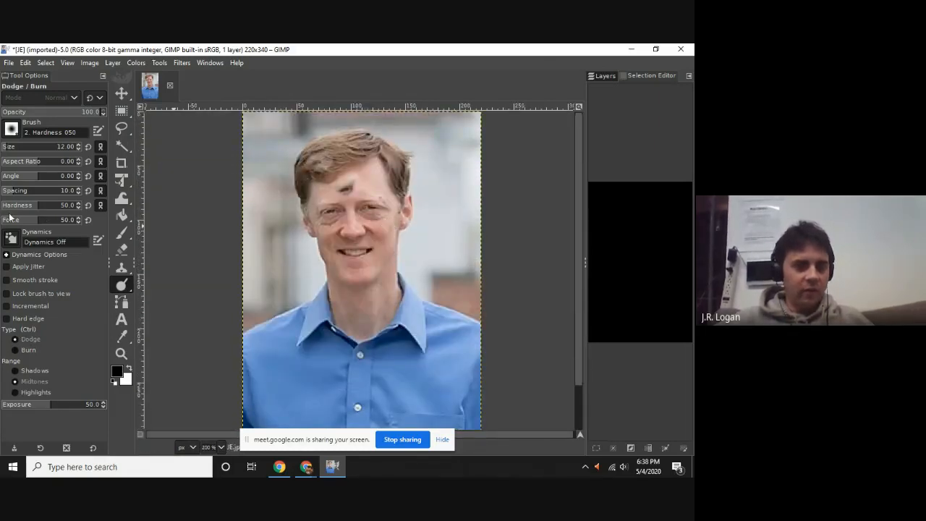
Activate the Heal tool for retouching the cloned eye on the man's forehead.
{"action": "left_click", "coordinate": [124, 268]}
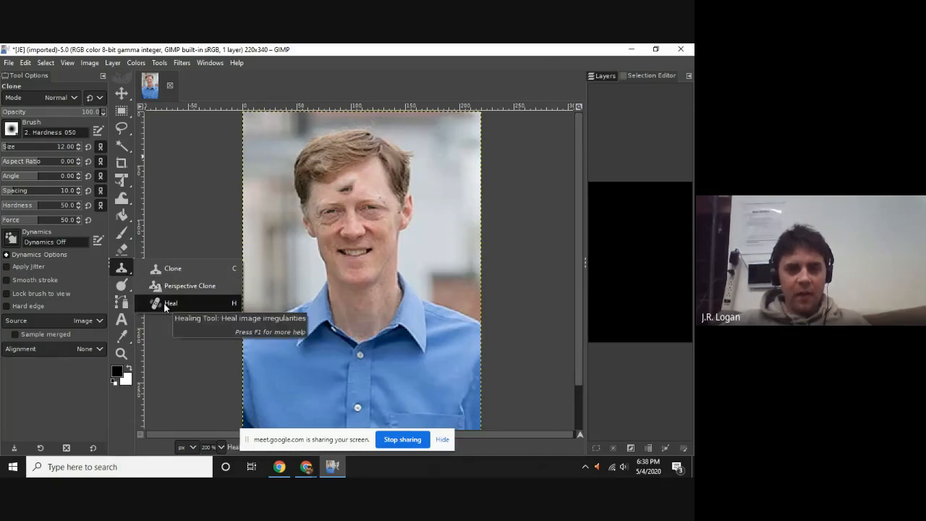
{"action": "left_click", "coordinate": [165, 304]}
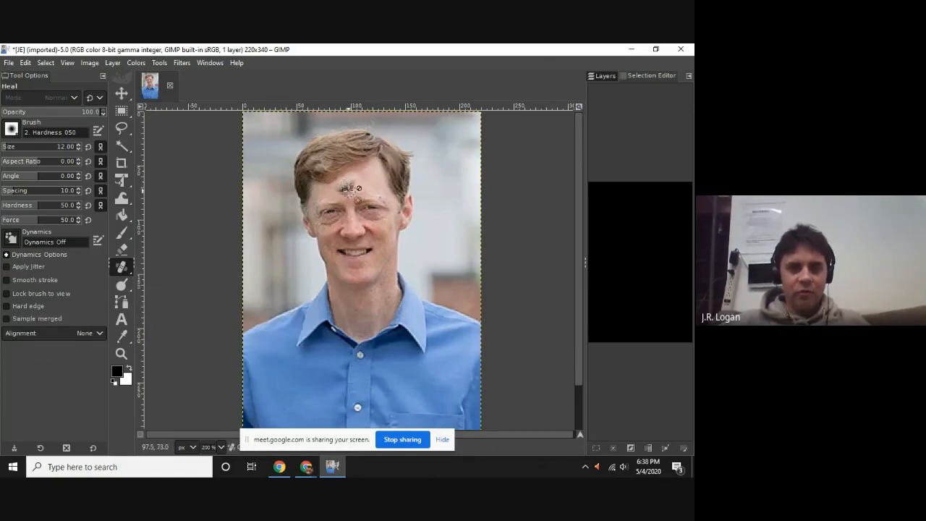
{"action": "scroll", "coordinate": [348, 190], "scroll_direction": "up", "scroll_amount": 5}
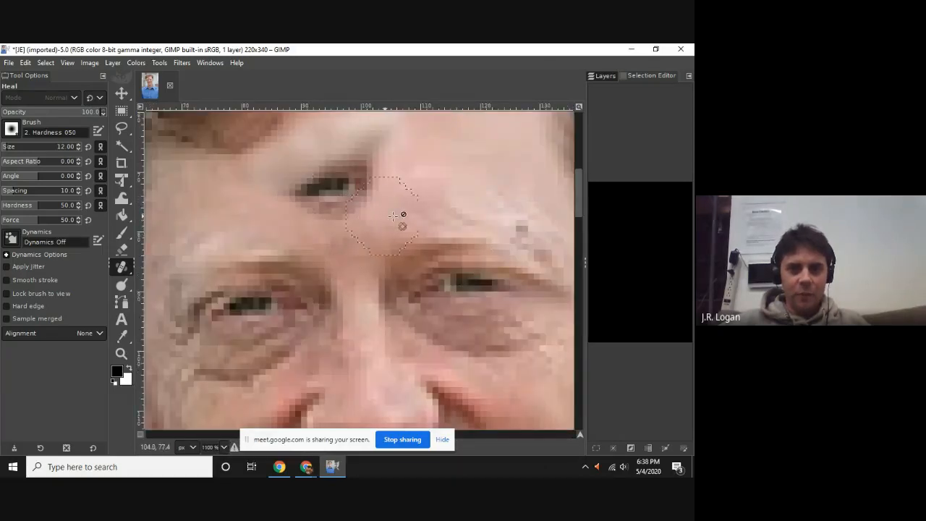
{"action": "scroll", "coordinate": [402, 214], "scroll_direction": "down", "scroll_amount": 3}
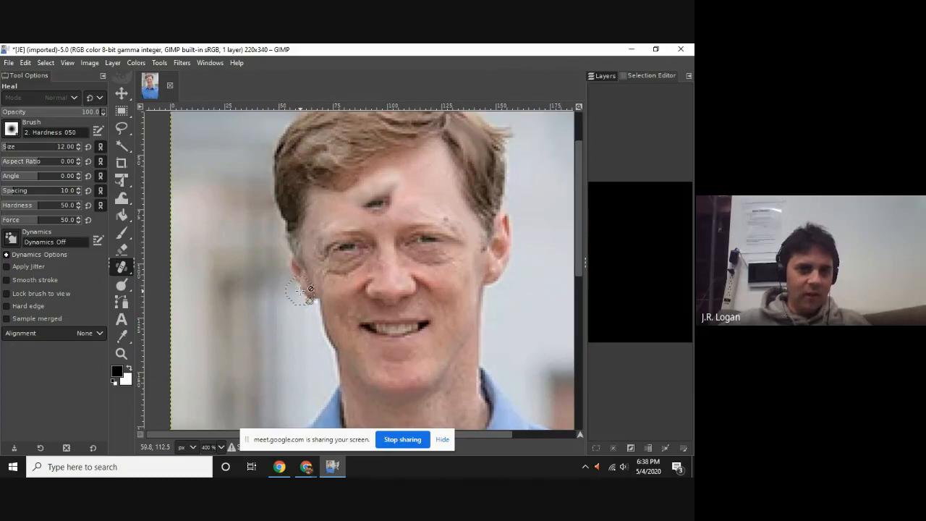
{"action": "mouse_move", "coordinate": [128, 269]}
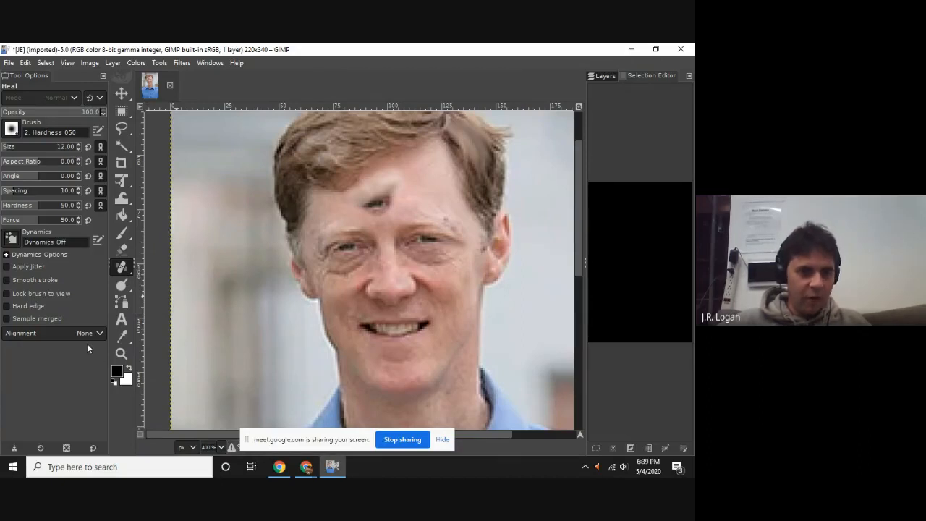
Draw a thin black curved line down the forehead, on the image's right side, with the Pencil tool at brush size 1.
{"action": "left_click", "coordinate": [122, 112]}
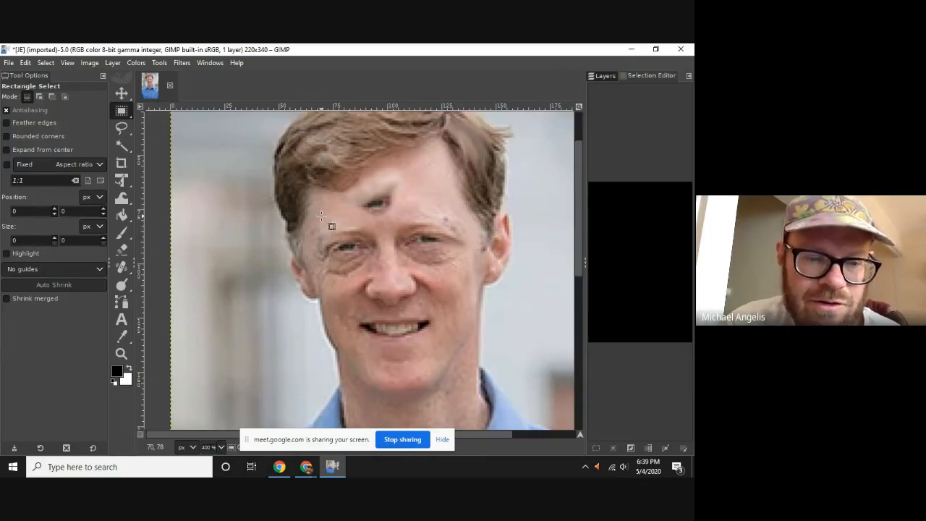
{"action": "left_click", "coordinate": [117, 233]}
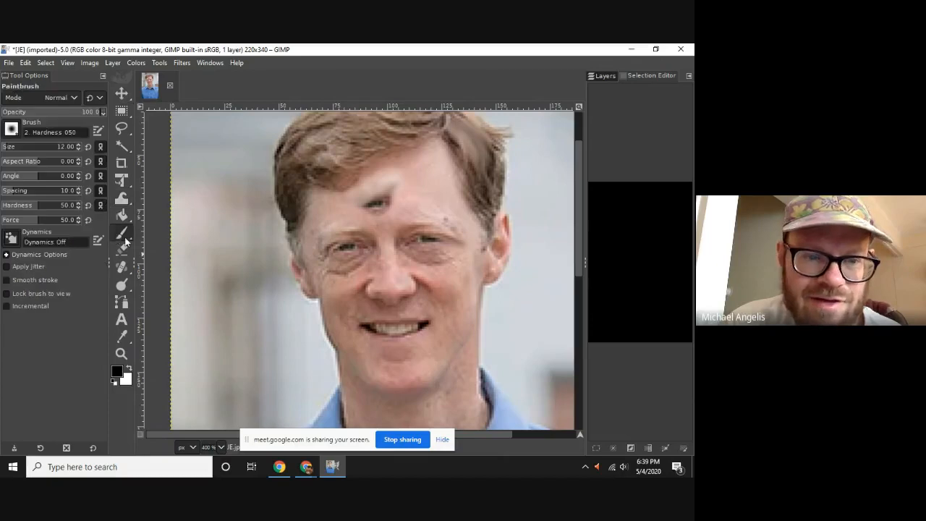
{"action": "mouse_move", "coordinate": [123, 236]}
{"action": "left_click", "coordinate": [168, 254]}
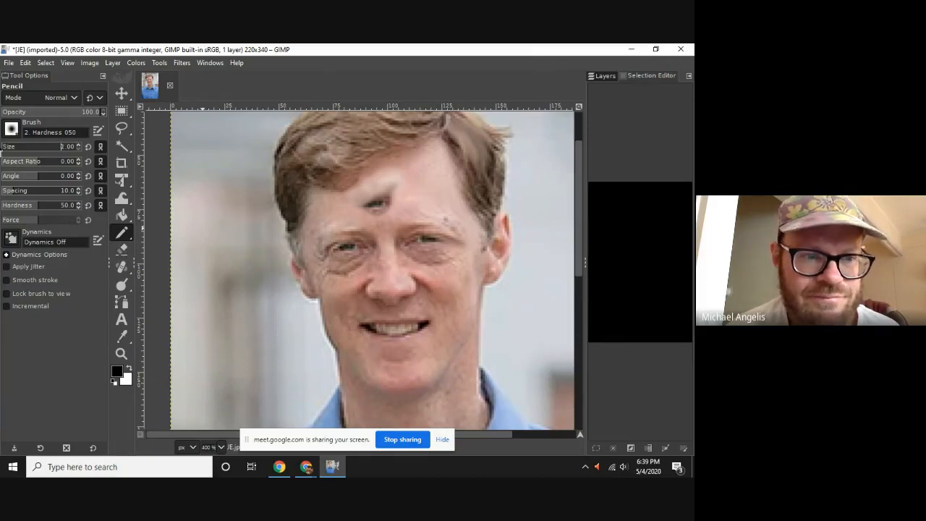
{"action": "left_click_drag", "start_coordinate": [411, 165], "coordinate": [464, 216]}
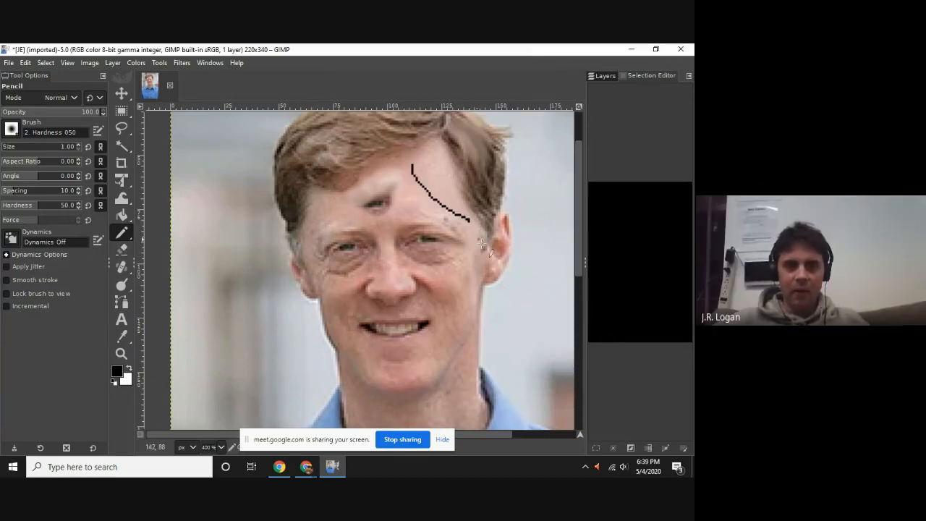
Reactivate the Heal tool, select the entire image, and display the layer list.
{"action": "left_click", "coordinate": [123, 266]}
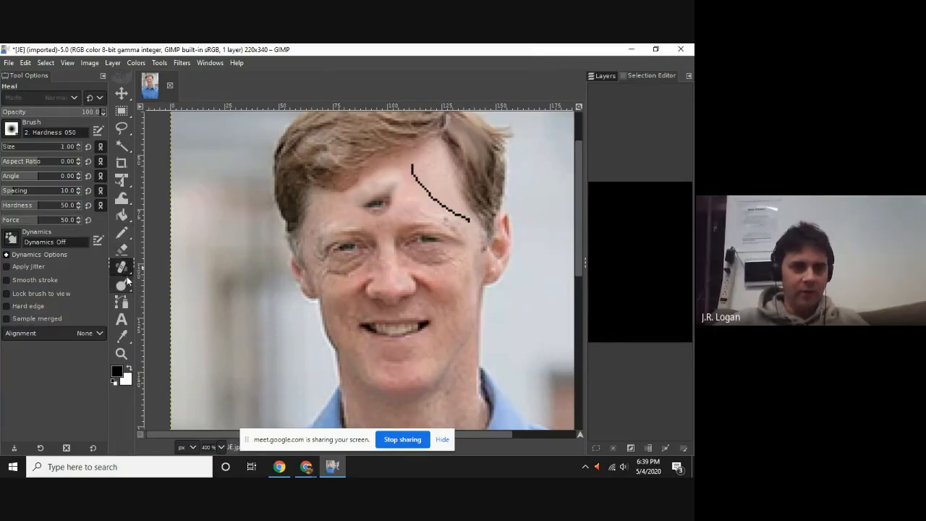
{"action": "left_click", "coordinate": [46, 63]}
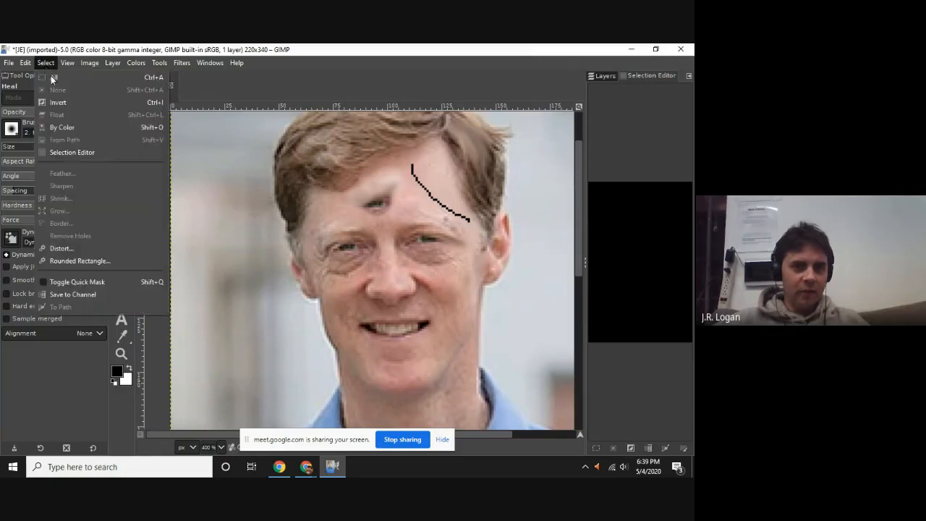
{"action": "left_click", "coordinate": [52, 78]}
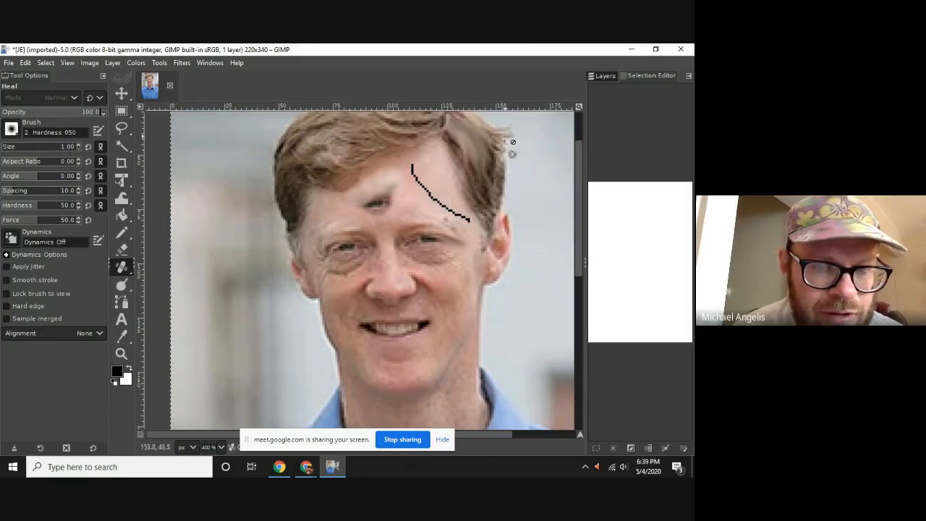
{"action": "left_click", "coordinate": [598, 77]}
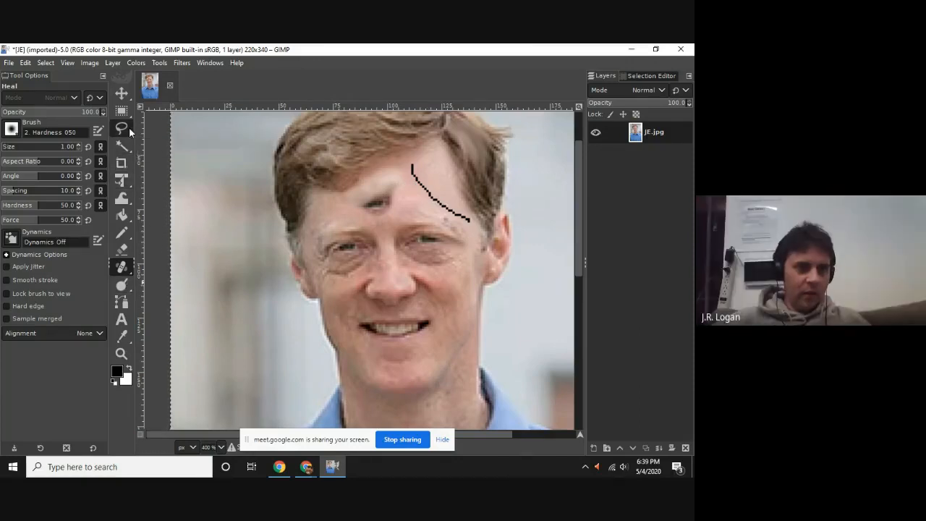
Outline the man's mouth with the Scissors Select tool, placing points along the upper lip, mouth corners and lower lip.
{"action": "mouse_move", "coordinate": [129, 127]}
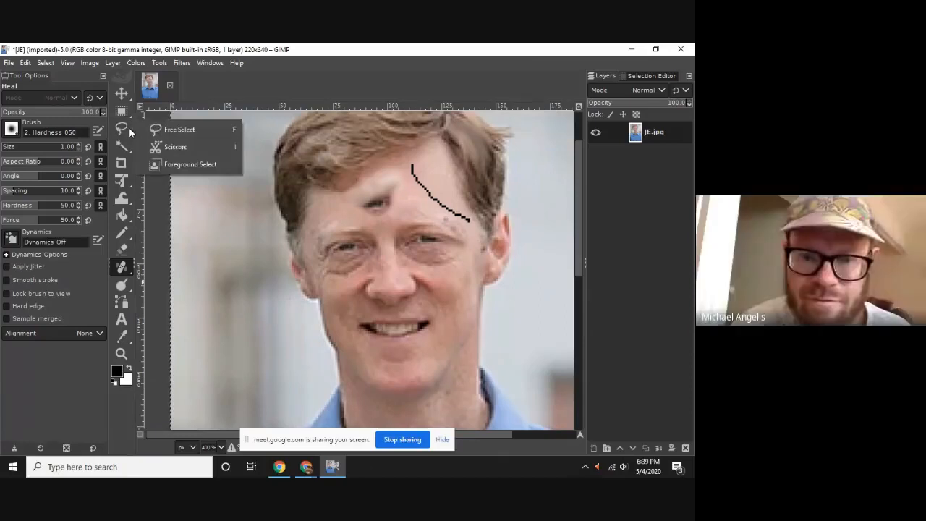
{"action": "left_click", "coordinate": [194, 152]}
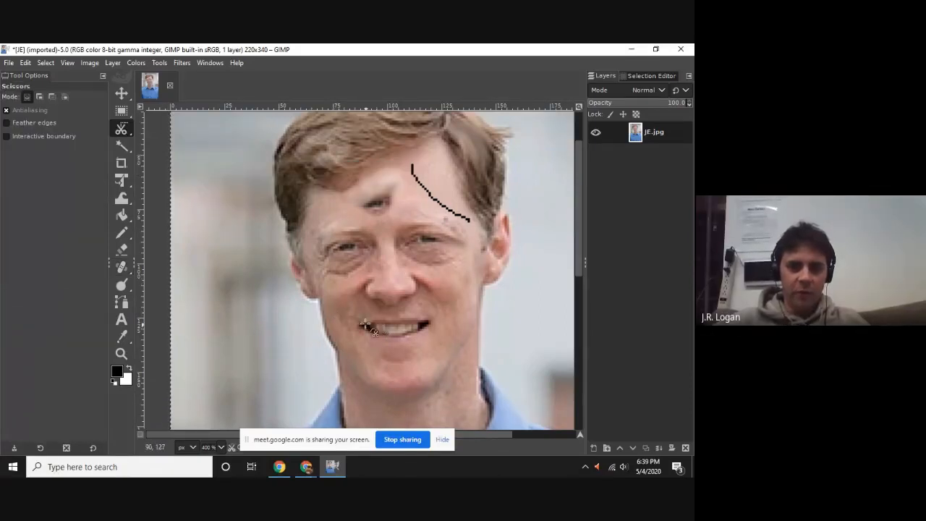
{"action": "left_click", "coordinate": [384, 320]}
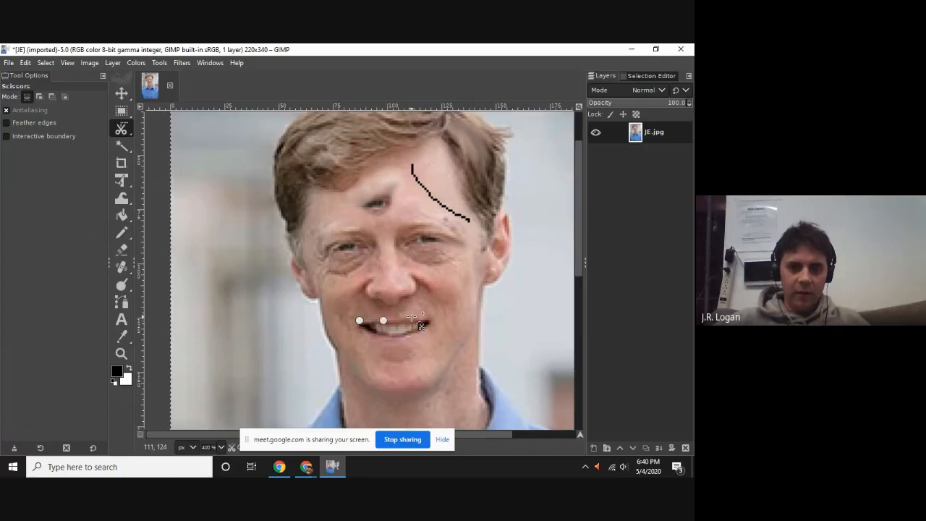
{"action": "left_click", "coordinate": [414, 319]}
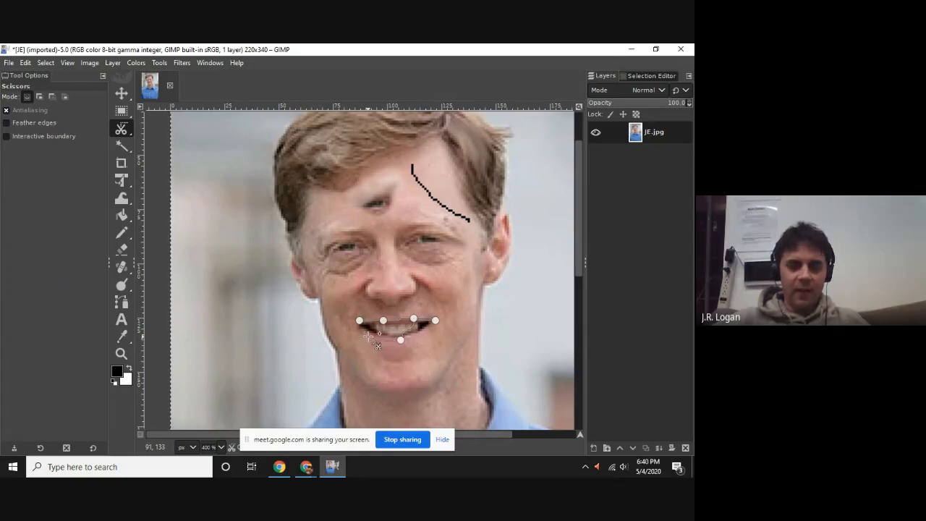
{"action": "left_click", "coordinate": [368, 337]}
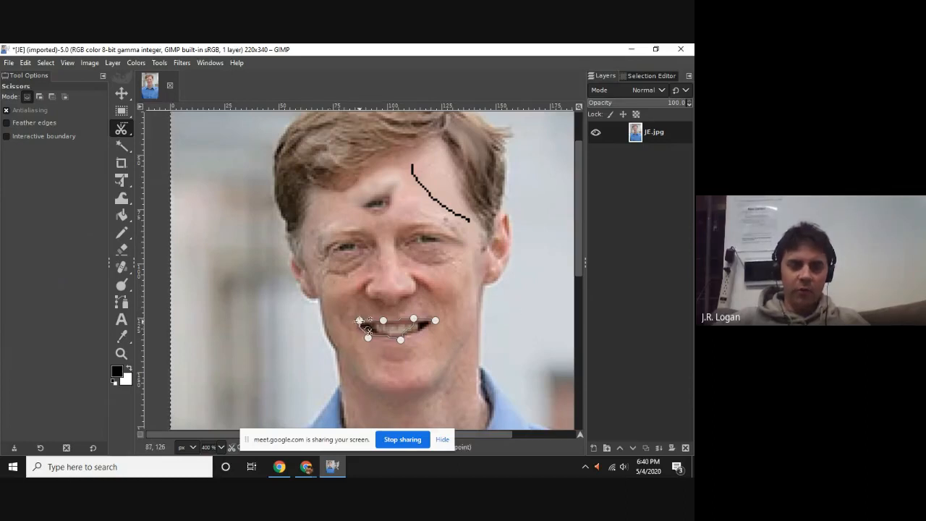
{"action": "left_click", "coordinate": [420, 307]}
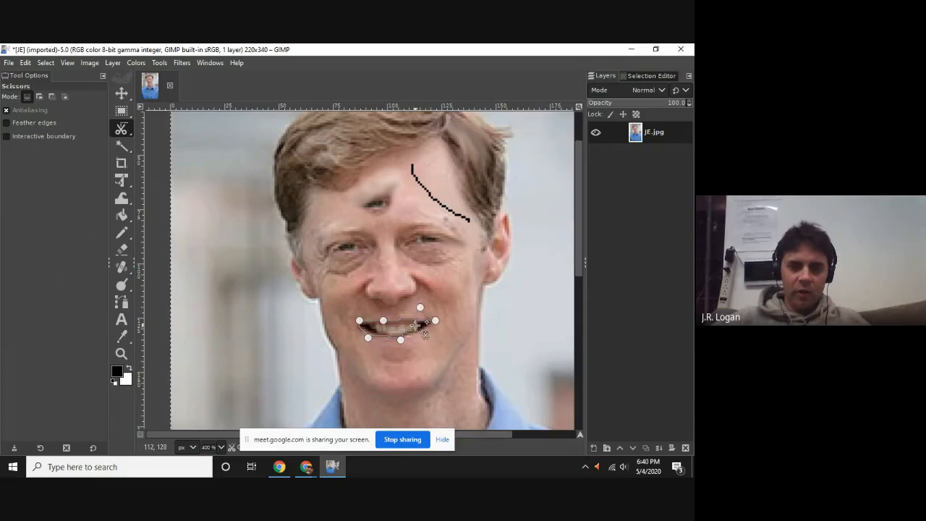
{"action": "left_click", "coordinate": [421, 332]}
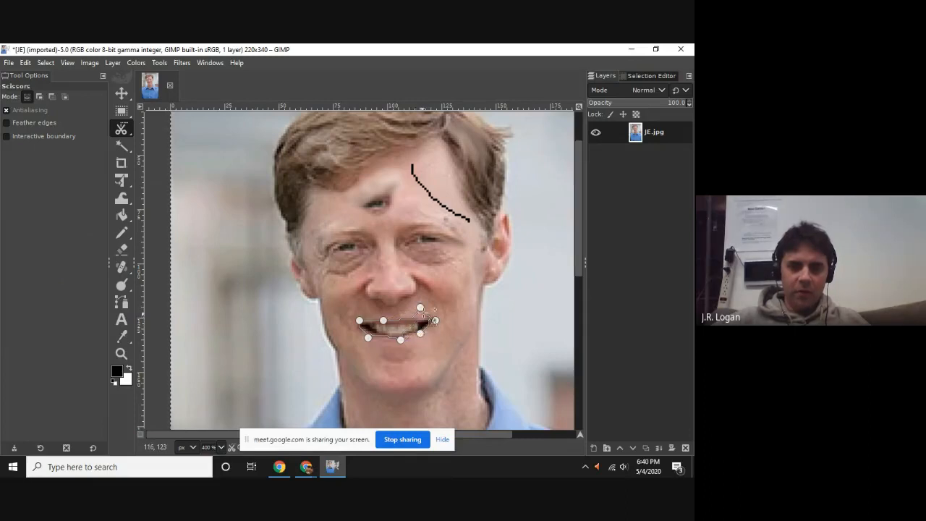
{"action": "left_click_drag", "start_coordinate": [420, 308], "coordinate": [414, 320]}
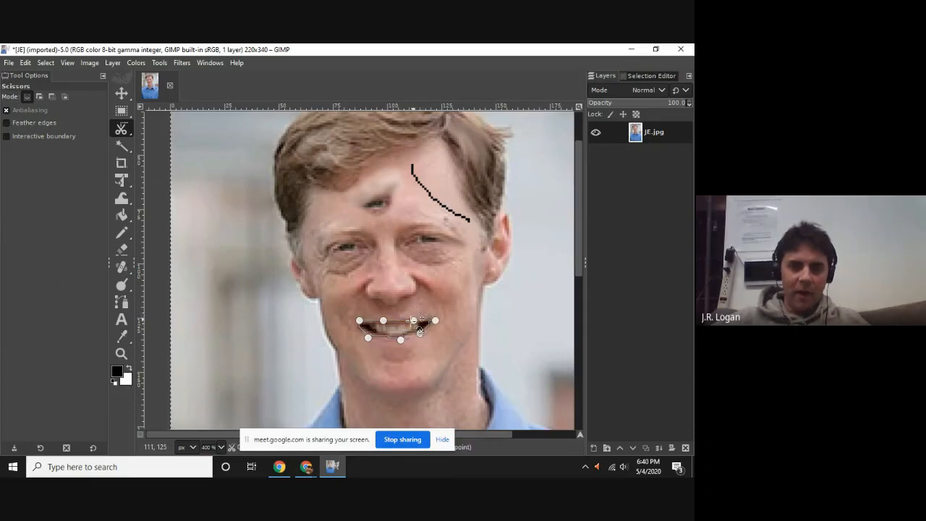
Refine the scissors outline along the lower lip by moving its middle point and adding points on both sides.
{"action": "scroll", "coordinate": [420, 331], "scroll_direction": "up", "scroll_amount": 4, "text": "ctrl"}
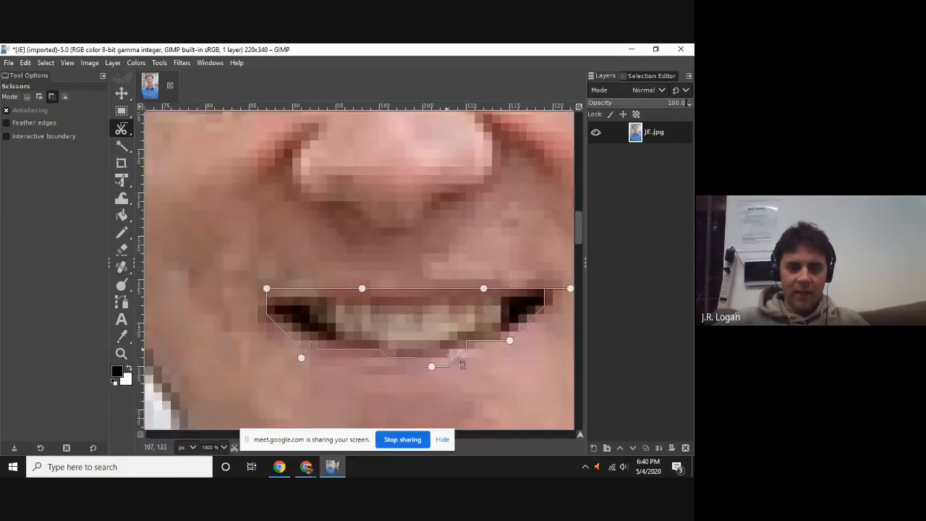
{"action": "left_click_drag", "start_coordinate": [431, 365], "coordinate": [439, 358]}
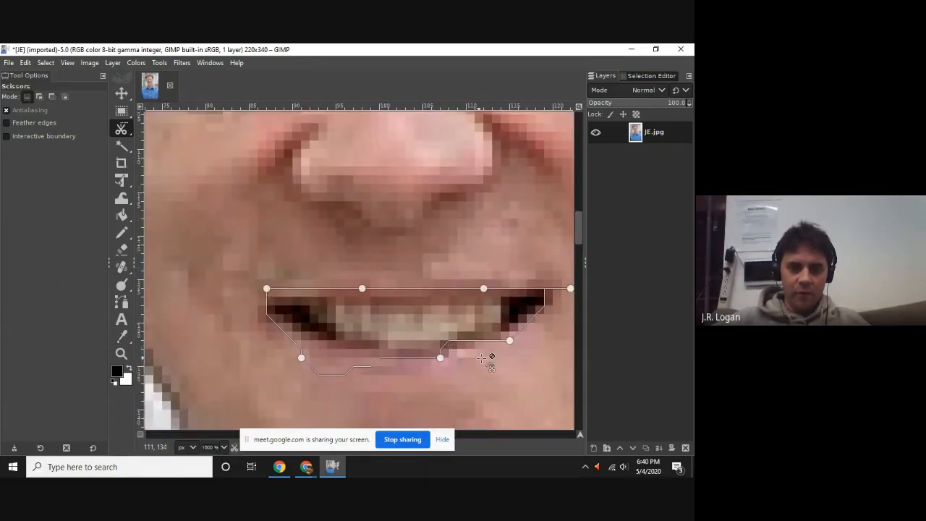
{"action": "mouse_move", "coordinate": [466, 340]}
{"action": "left_mouse_down"}
{"action": "mouse_move", "coordinate": [474, 360]}
{"action": "mouse_move", "coordinate": [466, 348]}
{"action": "left_mouse_up"}
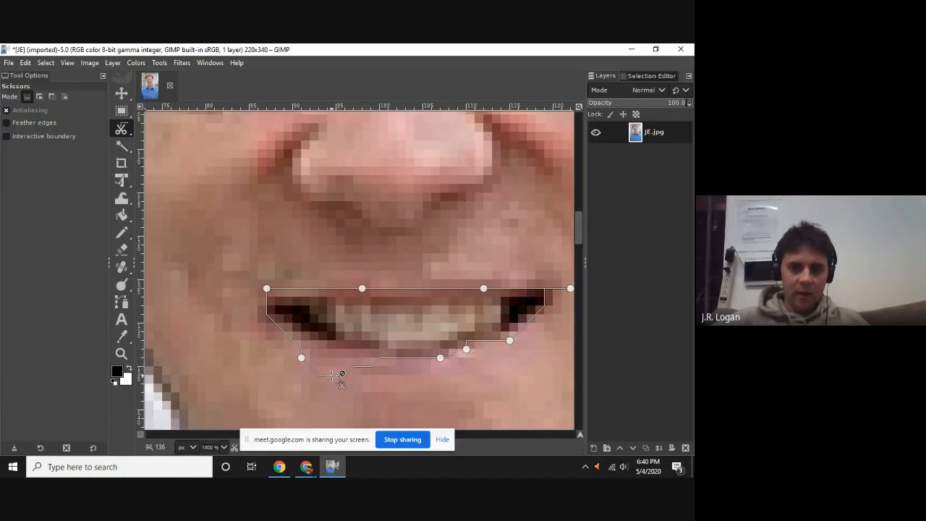
{"action": "left_click_drag", "start_coordinate": [338, 372], "coordinate": [344, 366]}
{"action": "scroll", "coordinate": [519, 337], "scroll_direction": "down", "scroll_amount": 2}
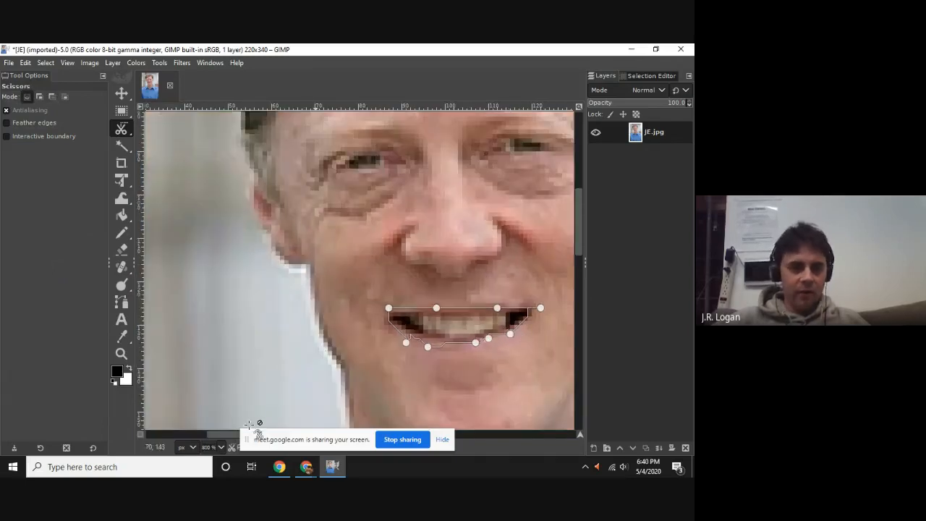
Make the JE.jpg layer active and convert the scissors outline of the mouth into a selection.
{"action": "left_click", "coordinate": [142, 435]}
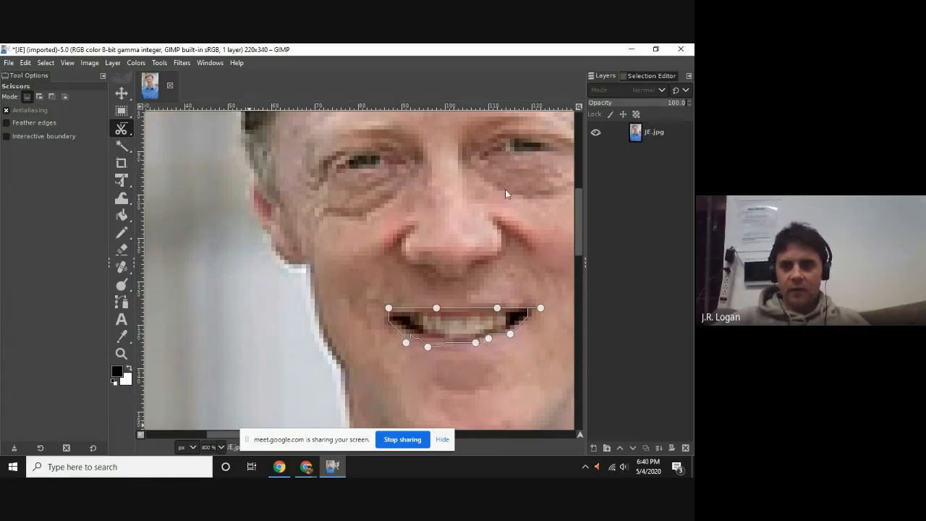
{"action": "left_click", "coordinate": [680, 137]}
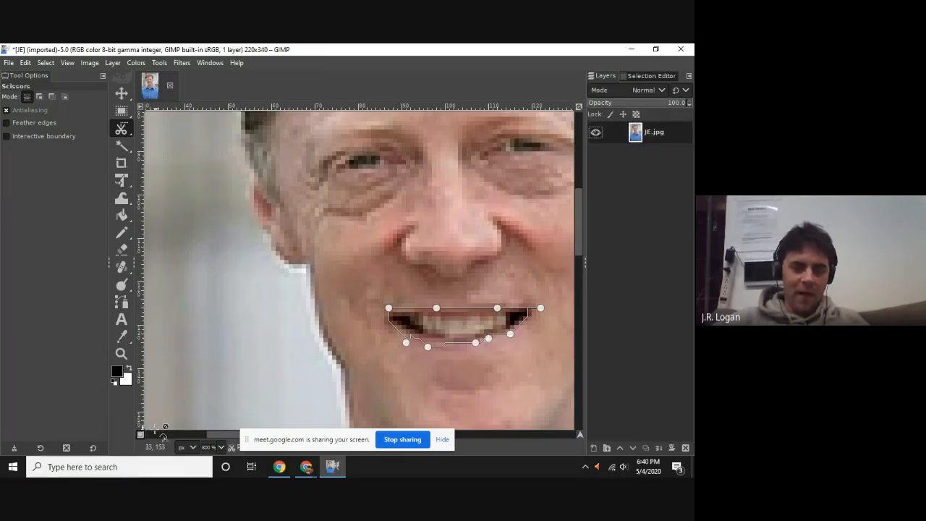
{"action": "left_click", "coordinate": [468, 321]}
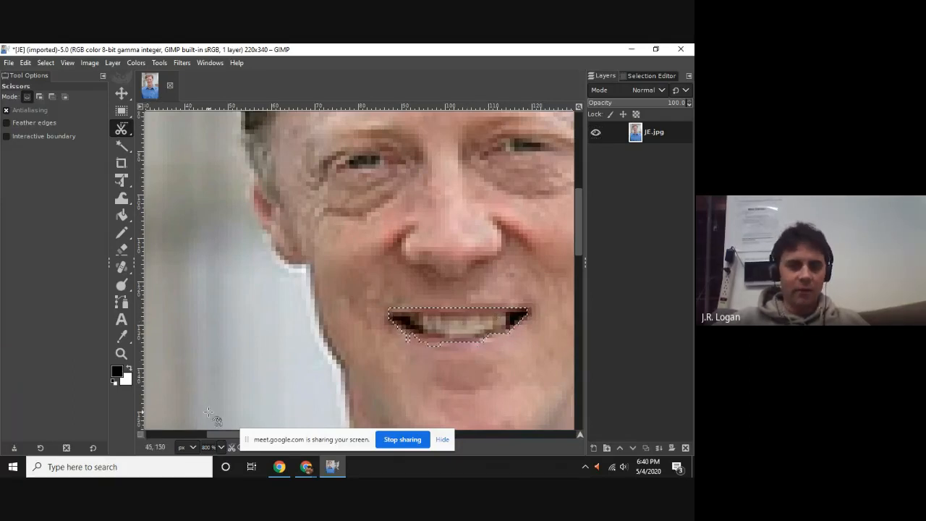
Turn on Quick Mask for the mouth selection.
{"action": "scroll", "coordinate": [143, 434], "scroll_direction": "left", "scroll_amount": 3}
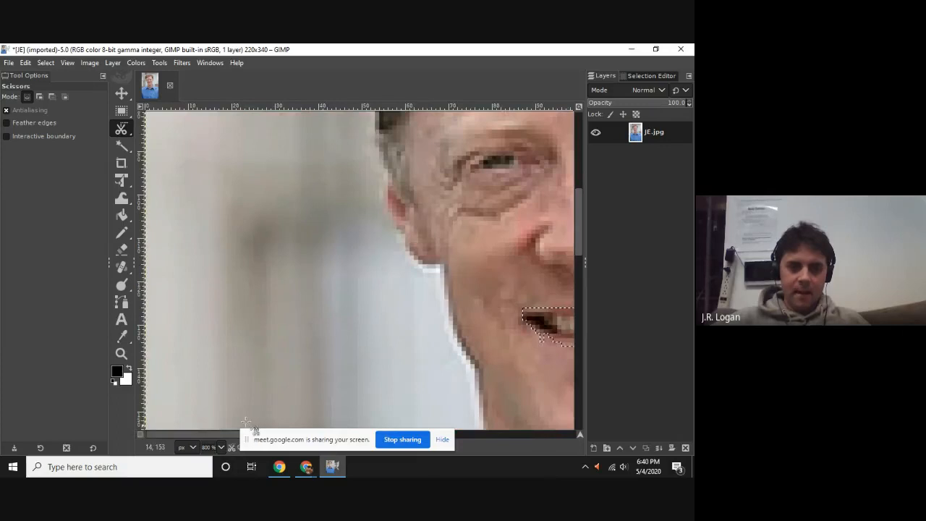
{"action": "left_click", "coordinate": [510, 435]}
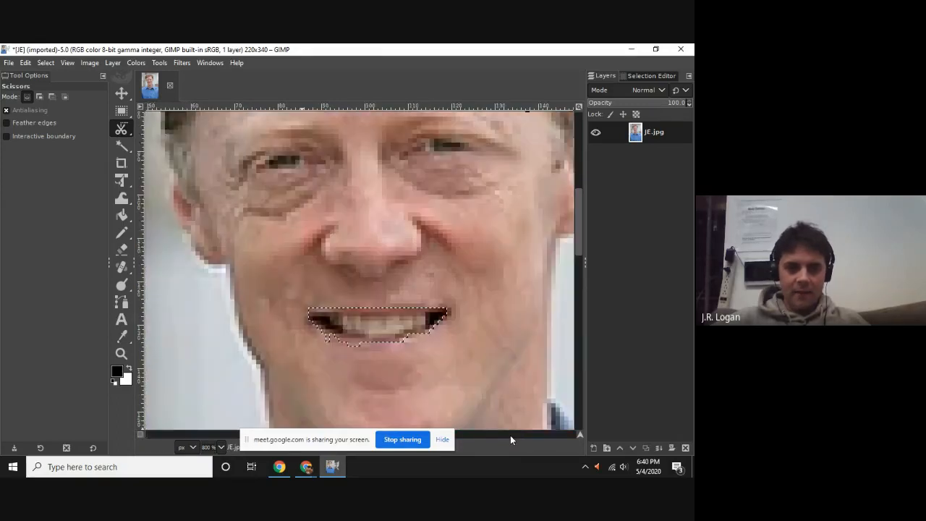
{"action": "left_click", "coordinate": [140, 434]}
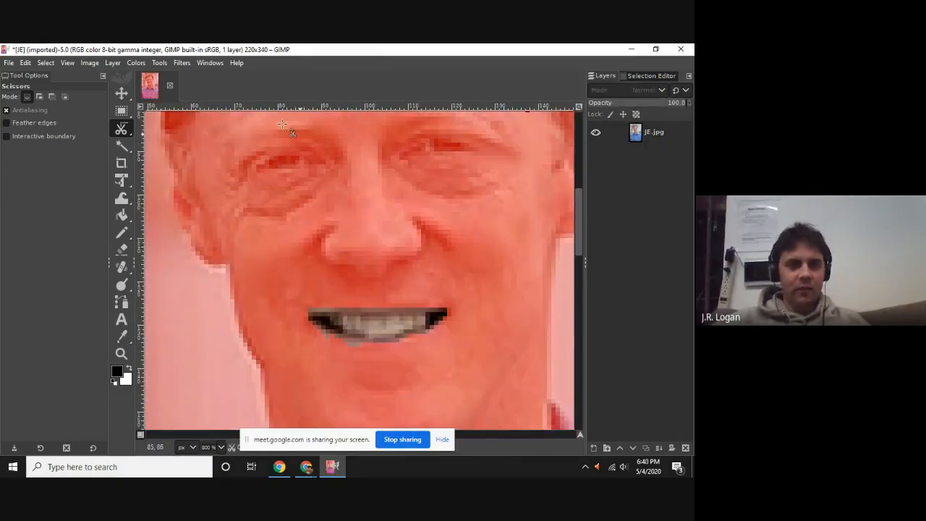
Soften the edges of the mouth's quick mask with a Gaussian Blur of 1.50 in X and Y.
{"action": "left_click", "coordinate": [136, 62]}
{"action": "mouse_move", "coordinate": [182, 63]}
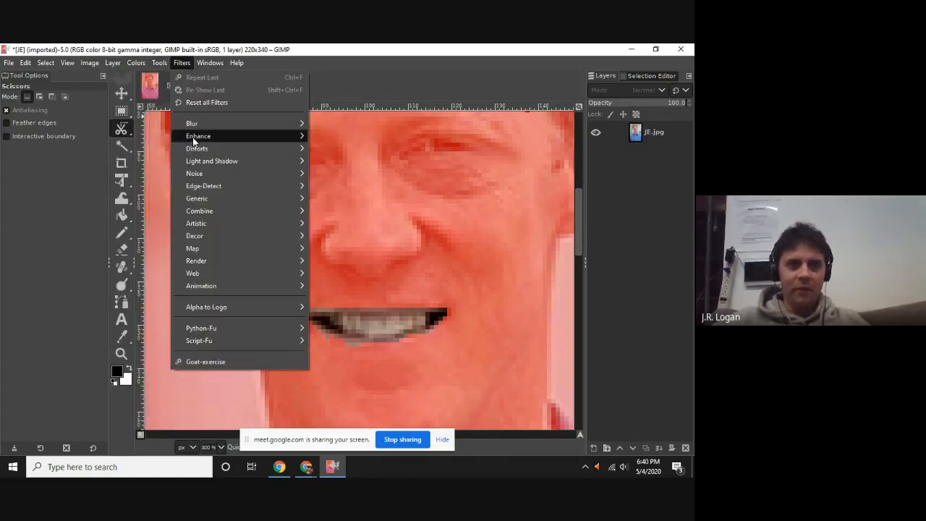
{"action": "mouse_move", "coordinate": [217, 124]}
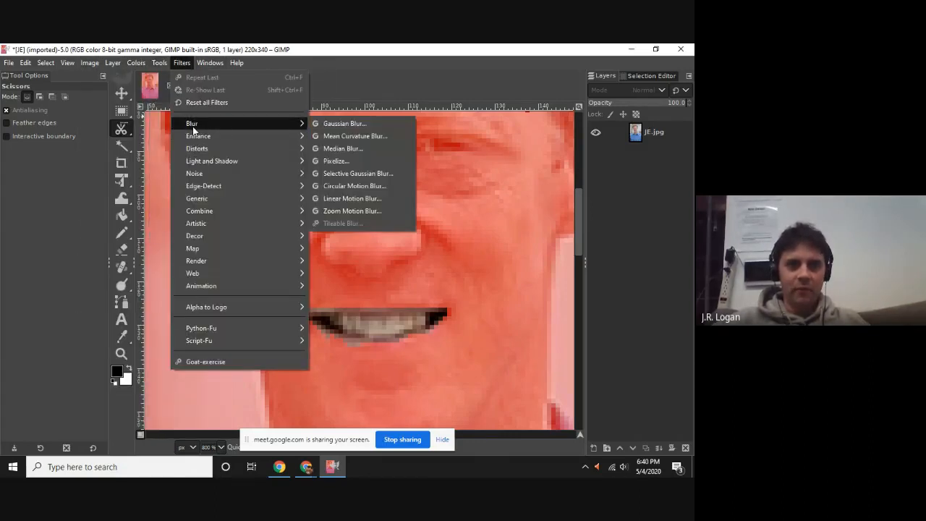
{"action": "left_click", "coordinate": [333, 124]}
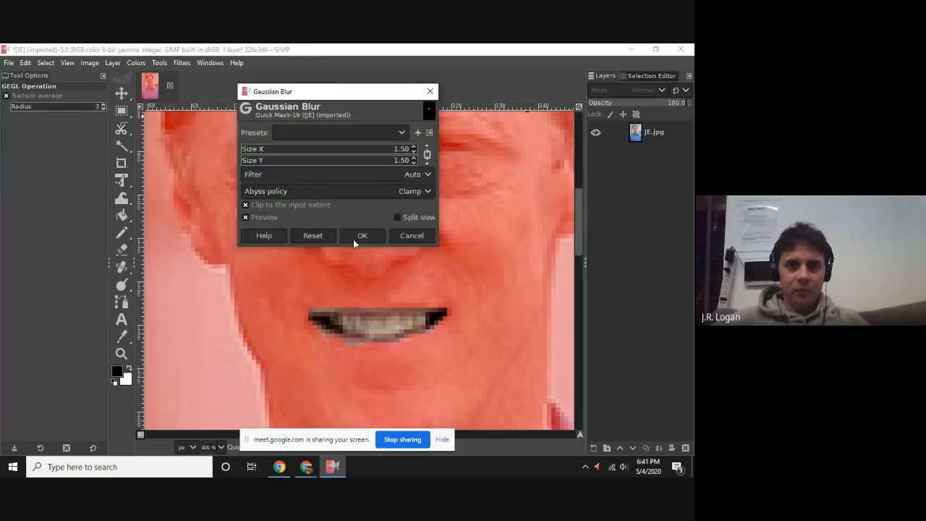
{"action": "left_click", "coordinate": [361, 235]}
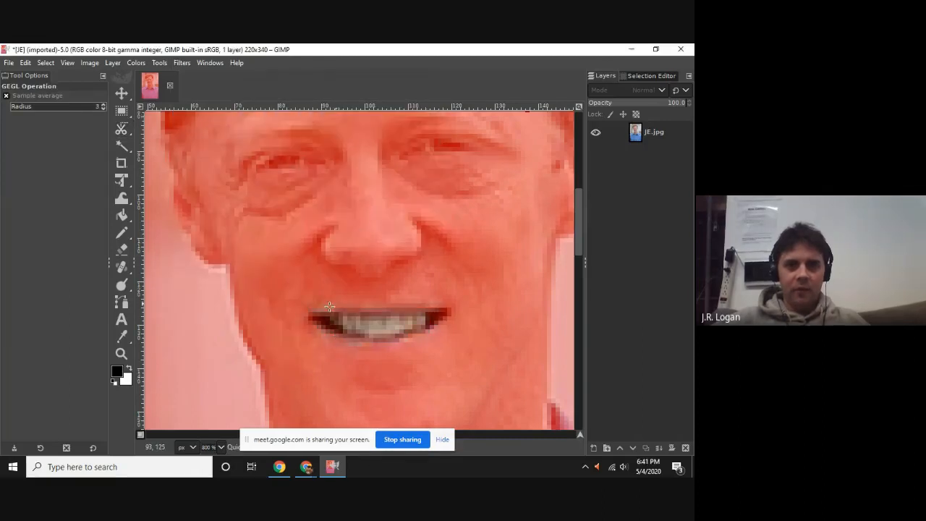
Turn off Quick Mask to return to the softened mouth selection and open the Curves adjustment for it.
{"action": "left_click", "coordinate": [141, 435]}
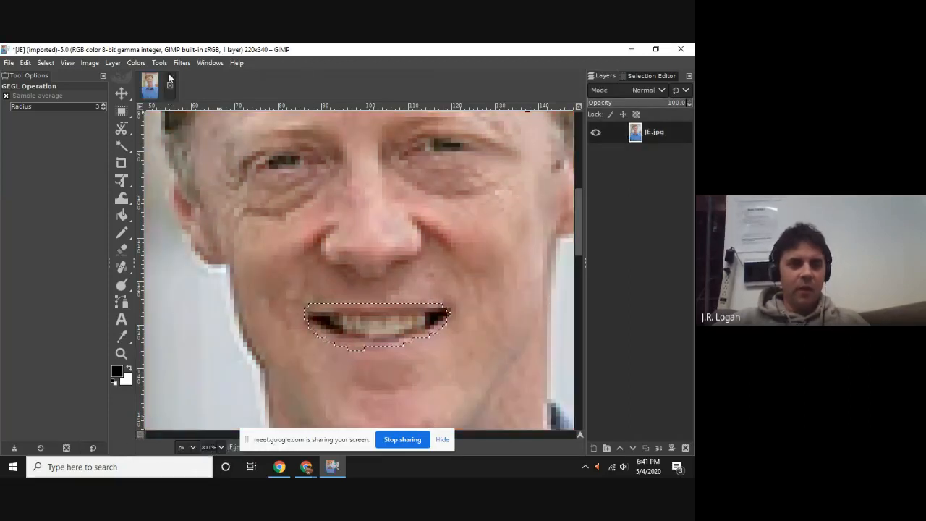
{"action": "left_click", "coordinate": [191, 64]}
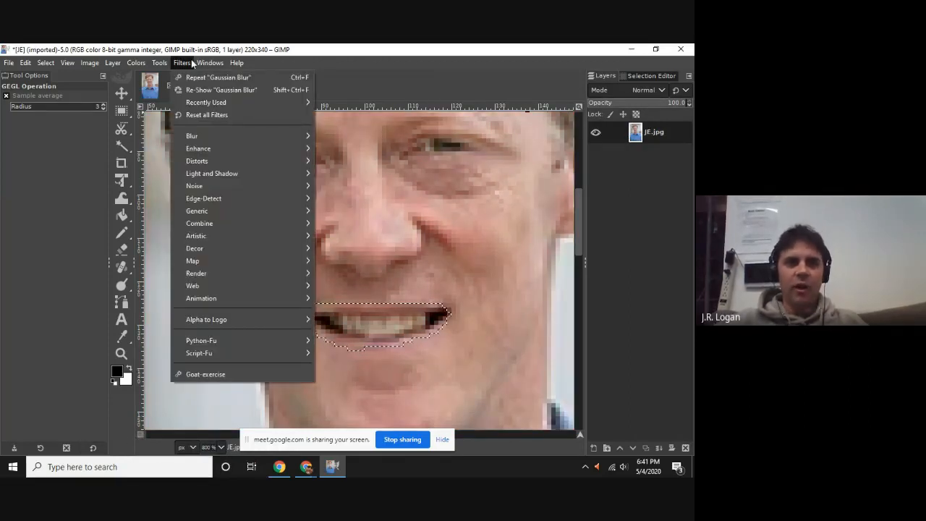
{"action": "mouse_move", "coordinate": [210, 63]}
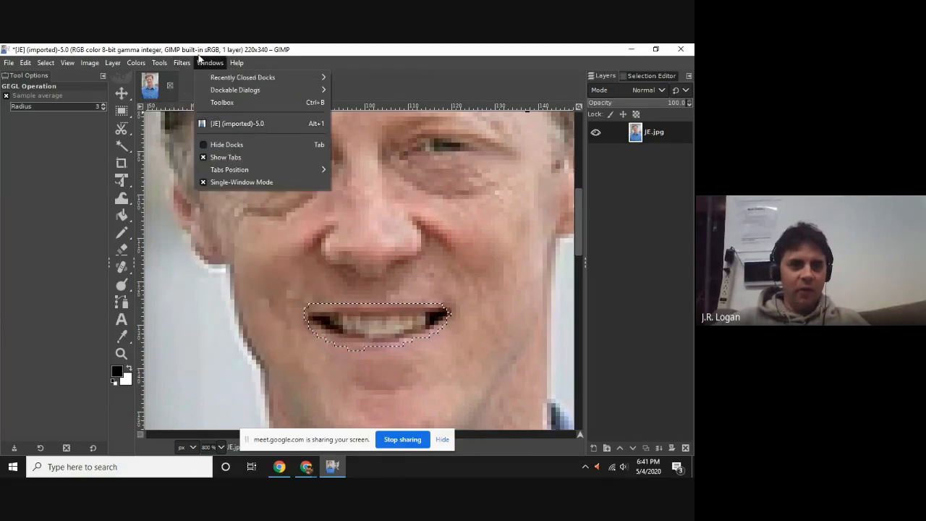
{"action": "mouse_move", "coordinate": [136, 63]}
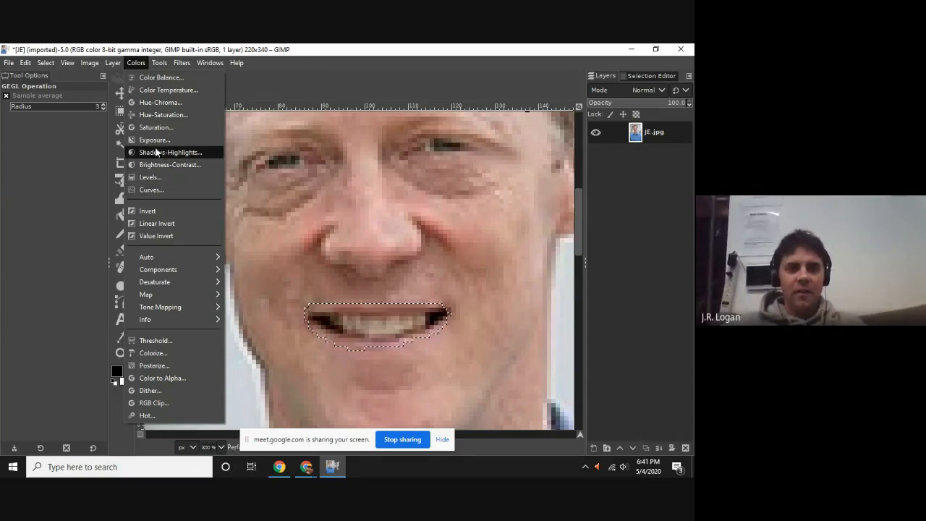
{"action": "left_click", "coordinate": [152, 190]}
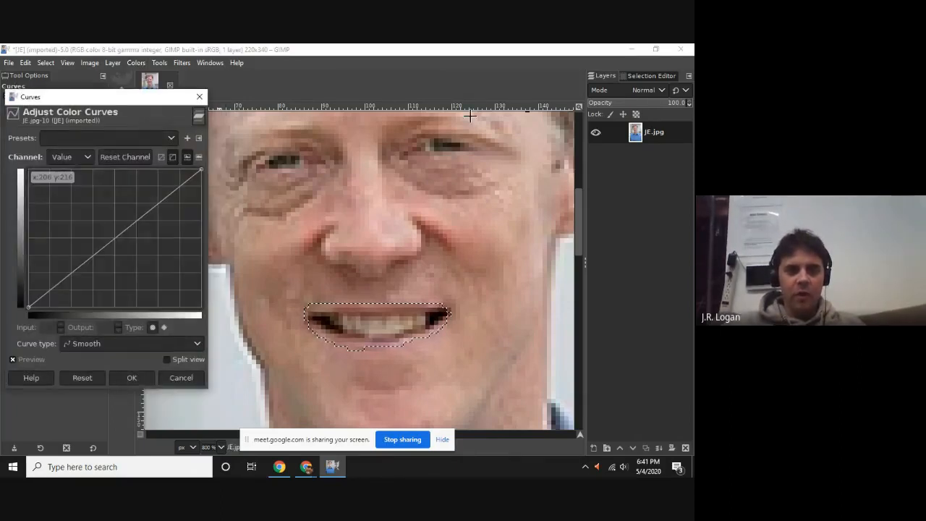
{"action": "left_click_drag", "start_coordinate": [108, 105], "coordinate": [152, 111]}
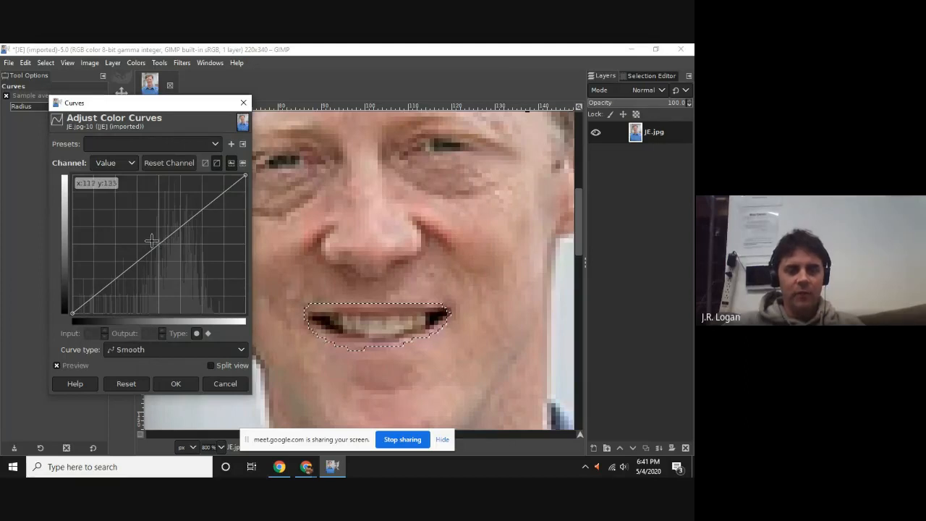
Try lowering the middle of the Value curve to input 118, output 111 and moving the curve's black and white end points.
{"action": "mouse_move", "coordinate": [151, 240]}
{"action": "left_mouse_down"}
{"action": "mouse_move", "coordinate": [144, 213]}
{"action": "mouse_move", "coordinate": [166, 259]}
{"action": "mouse_move", "coordinate": [147, 239]}
{"action": "mouse_move", "coordinate": [151, 253]}
{"action": "left_mouse_up"}
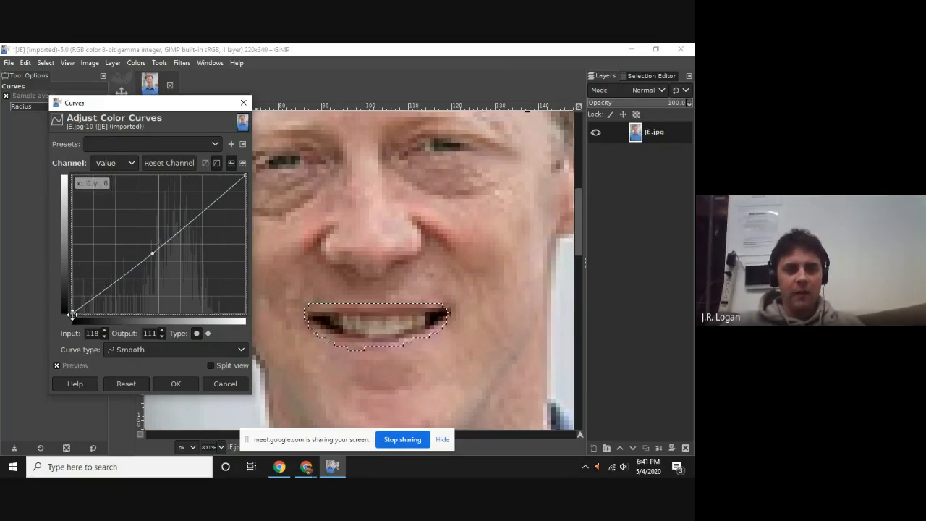
{"action": "left_click_drag", "start_coordinate": [70, 314], "coordinate": [41, 337]}
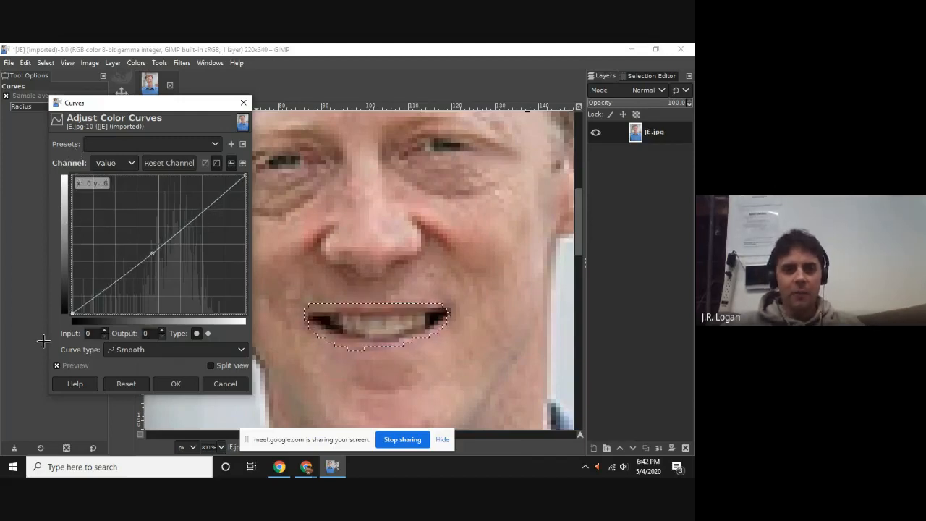
{"action": "left_click_drag", "start_coordinate": [246, 175], "coordinate": [217, 320]}
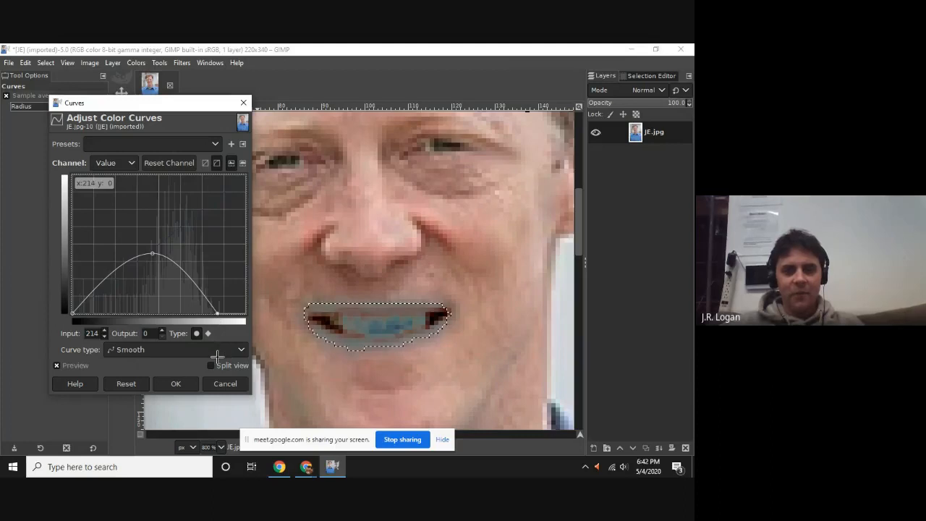
{"action": "left_click_drag", "start_coordinate": [217, 356], "coordinate": [253, 172]}
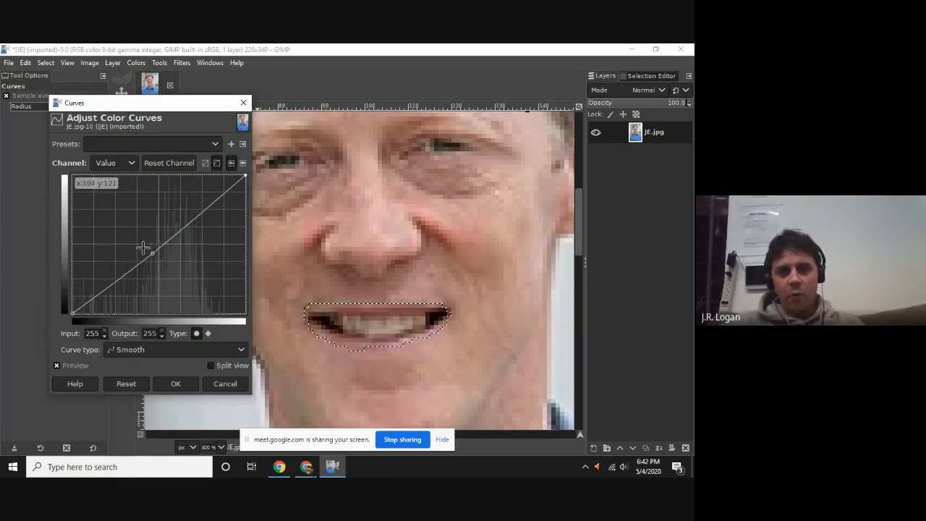
Brighten the teeth by shaping the Value curve with a lowered shadow point and a point at input 116, output 158, and apply it.
{"action": "left_click_drag", "start_coordinate": [154, 251], "coordinate": [114, 267]}
{"action": "mouse_move", "coordinate": [147, 236]}
{"action": "left_mouse_down"}
{"action": "mouse_move", "coordinate": [157, 256]}
{"action": "mouse_move", "coordinate": [147, 229]}
{"action": "left_mouse_up"}
{"action": "left_click_drag", "start_coordinate": [114, 265], "coordinate": [123, 269]}
{"action": "left_click_drag", "start_coordinate": [187, 202], "coordinate": [151, 227]}
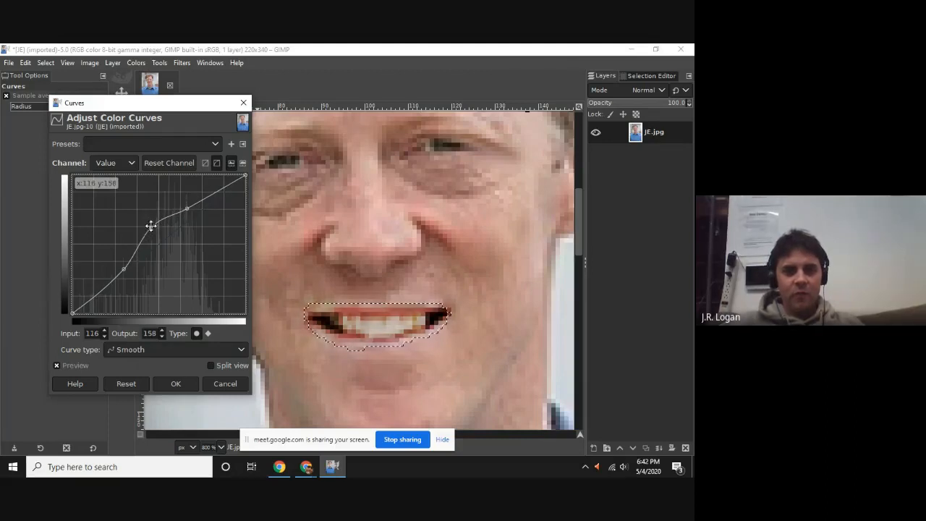
{"action": "left_click", "coordinate": [214, 143]}
{"action": "left_click", "coordinate": [216, 128]}
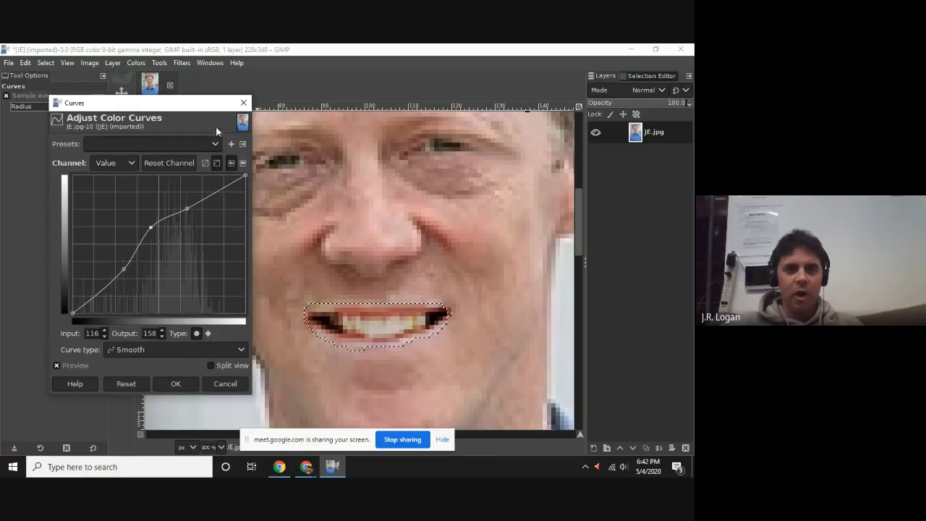
{"action": "left_click", "coordinate": [110, 165]}
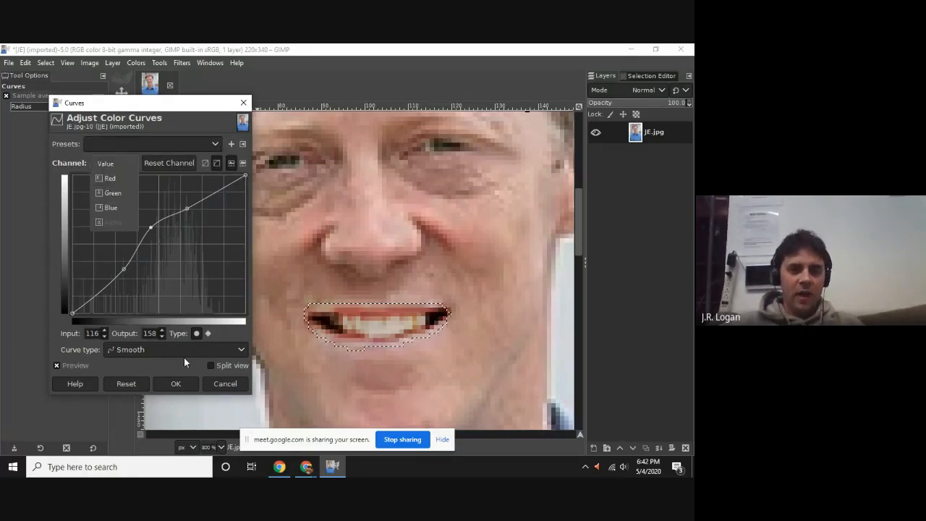
{"action": "left_click", "coordinate": [184, 384]}
{"action": "left_click", "coordinate": [181, 390]}
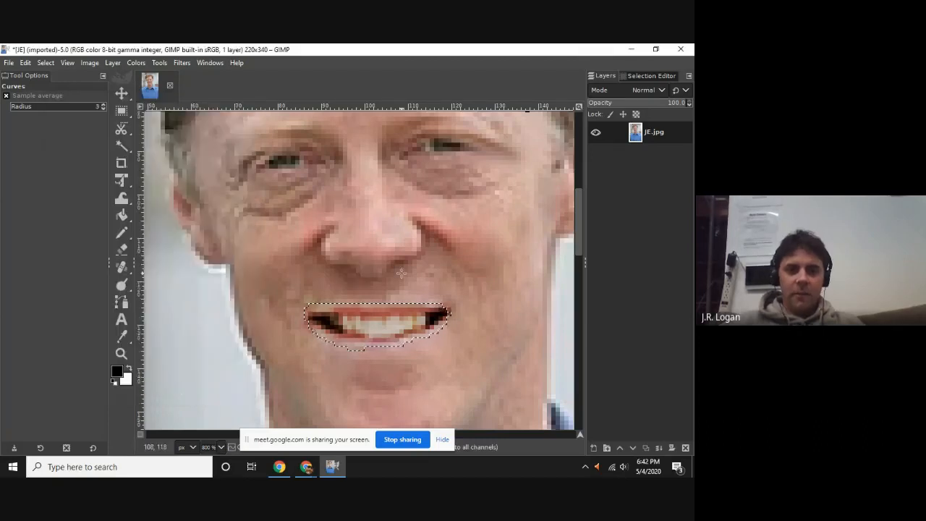
Replace the mouth selection with a loose freehand selection around the whole head using Free Select.
{"action": "scroll", "coordinate": [401, 273], "scroll_direction": "down", "scroll_amount": 3}
{"action": "scroll", "coordinate": [473, 141], "scroll_direction": "down", "scroll_amount": 2}
{"action": "scroll", "coordinate": [469, 271], "scroll_direction": "up", "scroll_amount": 3}
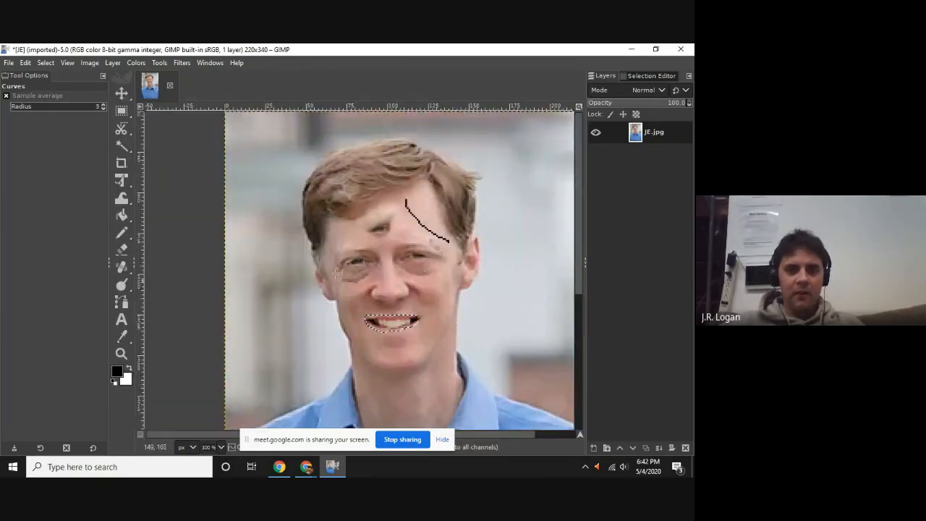
{"action": "left_click", "coordinate": [121, 129]}
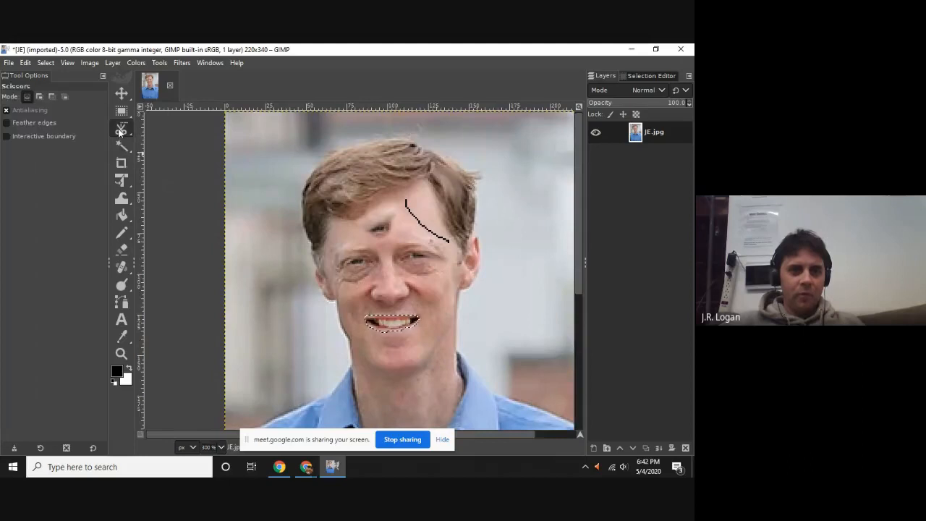
{"action": "mouse_move", "coordinate": [121, 130]}
{"action": "left_click", "coordinate": [172, 130]}
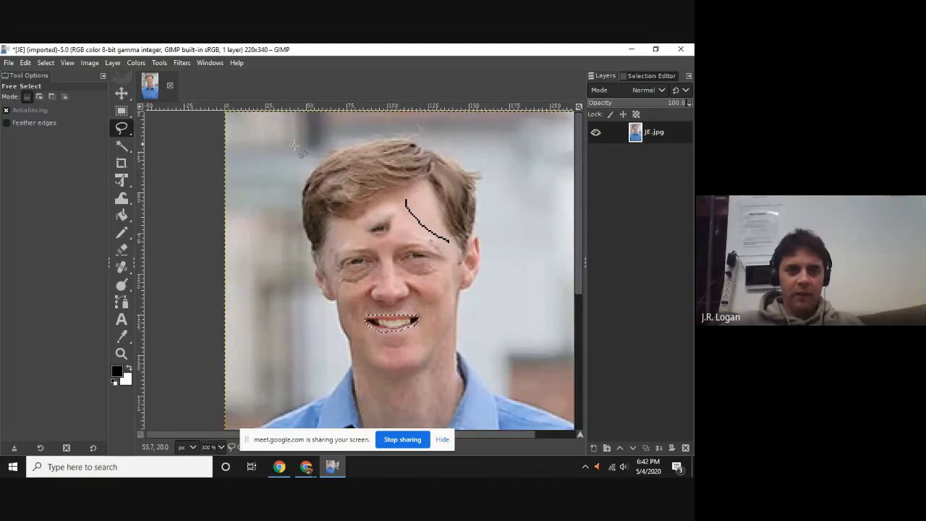
{"action": "mouse_move", "coordinate": [284, 148]}
{"action": "left_mouse_down"}
{"action": "mouse_move", "coordinate": [289, 365]}
{"action": "mouse_move", "coordinate": [464, 373]}
{"action": "mouse_move", "coordinate": [528, 215]}
{"action": "mouse_move", "coordinate": [511, 188]}
{"action": "mouse_move", "coordinate": [417, 125]}
{"action": "mouse_move", "coordinate": [324, 116]}
{"action": "mouse_move", "coordinate": [290, 146]}
{"action": "left_mouse_up"}
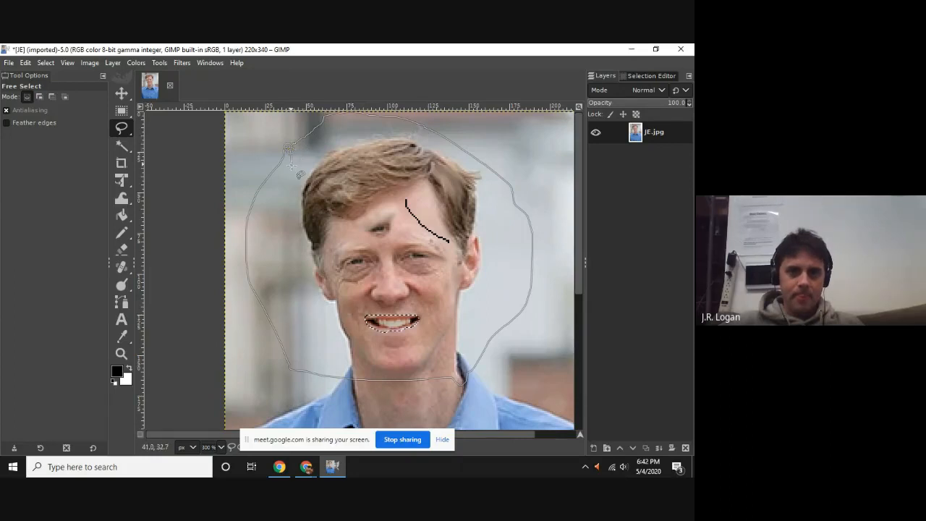
{"action": "double_click", "coordinate": [287, 147]}
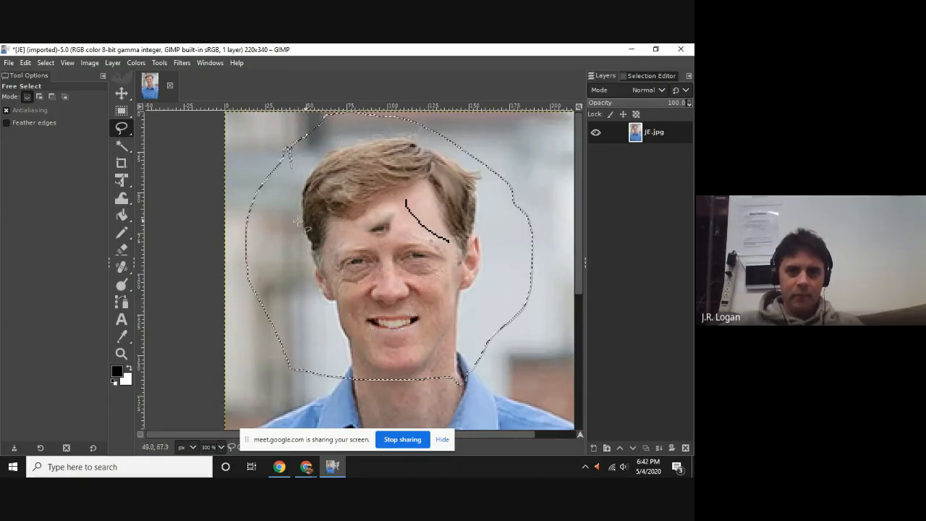
Try reducing the saturation of the head selection to -1.2 with Hue-Saturation.
{"action": "left_click", "coordinate": [185, 64]}
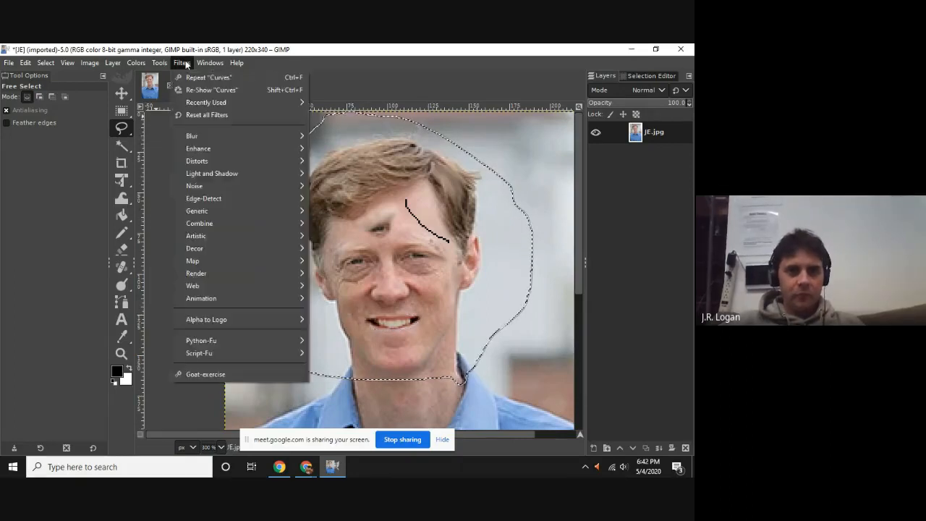
{"action": "left_click", "coordinate": [131, 64]}
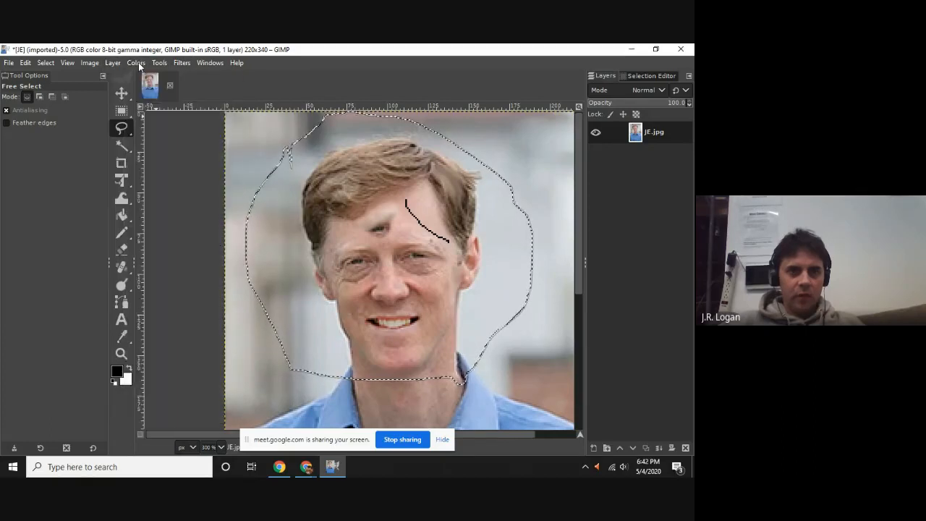
{"action": "left_click", "coordinate": [134, 64]}
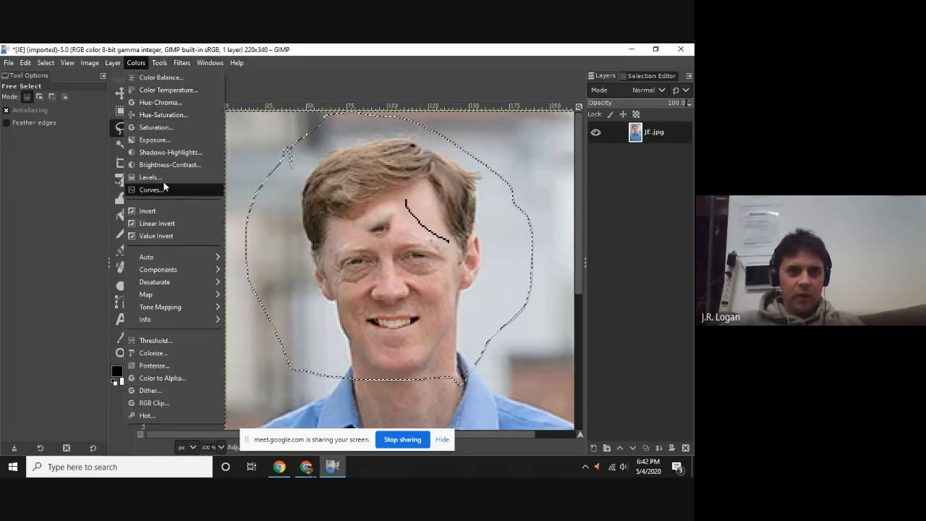
{"action": "left_click", "coordinate": [163, 116]}
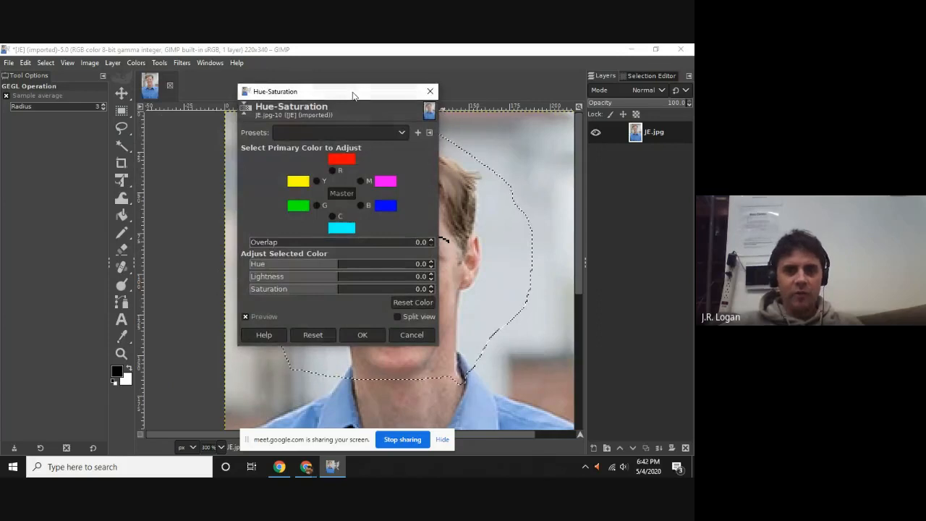
{"action": "left_click_drag", "start_coordinate": [352, 95], "coordinate": [160, 93]}
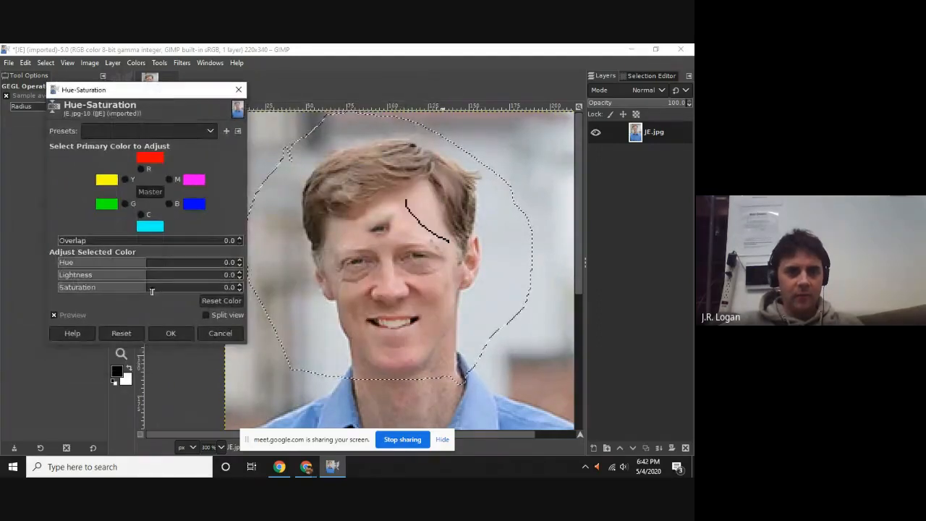
{"action": "mouse_move", "coordinate": [151, 292]}
{"action": "left_mouse_down"}
{"action": "mouse_move", "coordinate": [204, 292]}
{"action": "mouse_move", "coordinate": [146, 292]}
{"action": "left_mouse_up"}
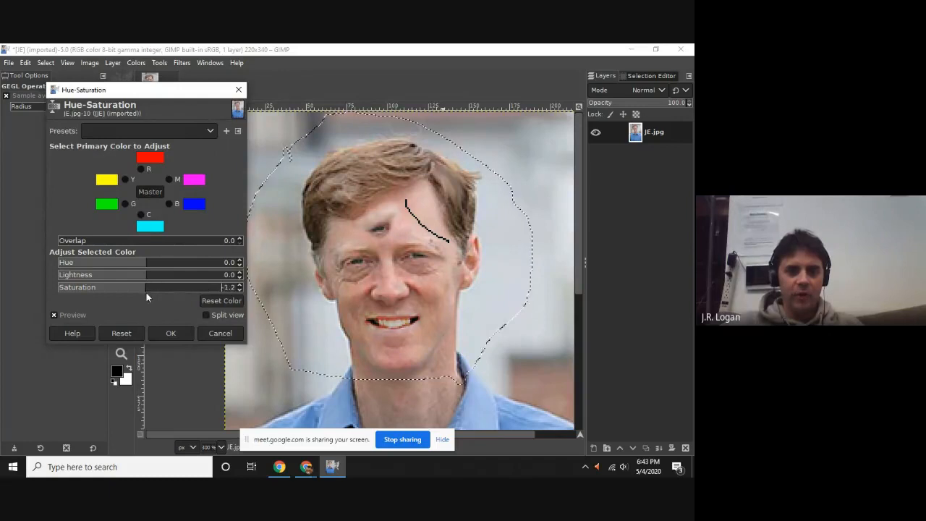
{"action": "left_click", "coordinate": [217, 332]}
Open Curves for the head selection and lower the Blue curve with points at about input 100, output 83 and input 151, output 128.
{"action": "left_click", "coordinate": [136, 62]}
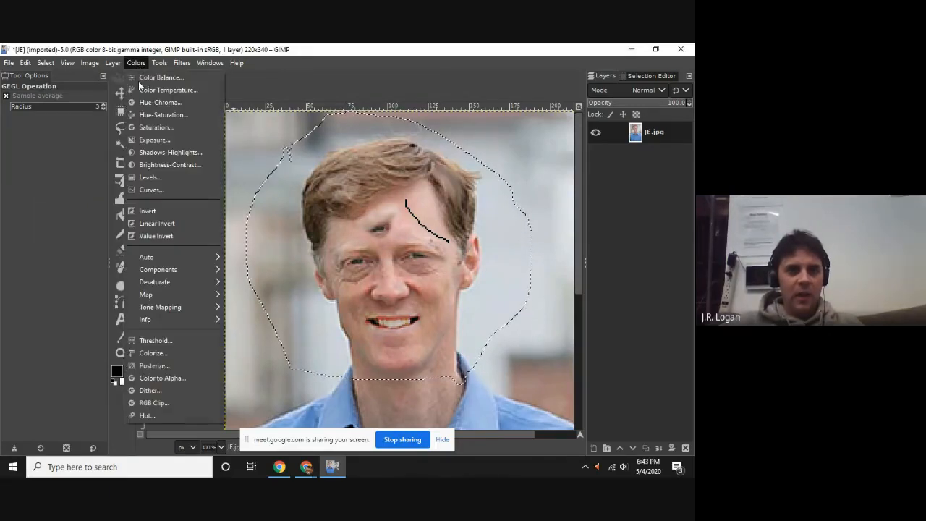
{"action": "left_click", "coordinate": [142, 193]}
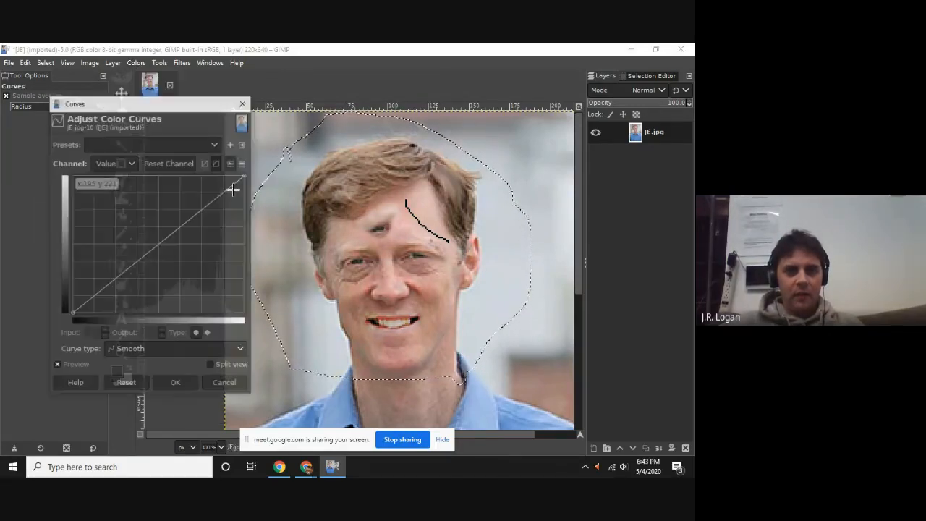
{"action": "left_click_drag", "start_coordinate": [158, 108], "coordinate": [131, 96]}
{"action": "left_click", "coordinate": [100, 150]}
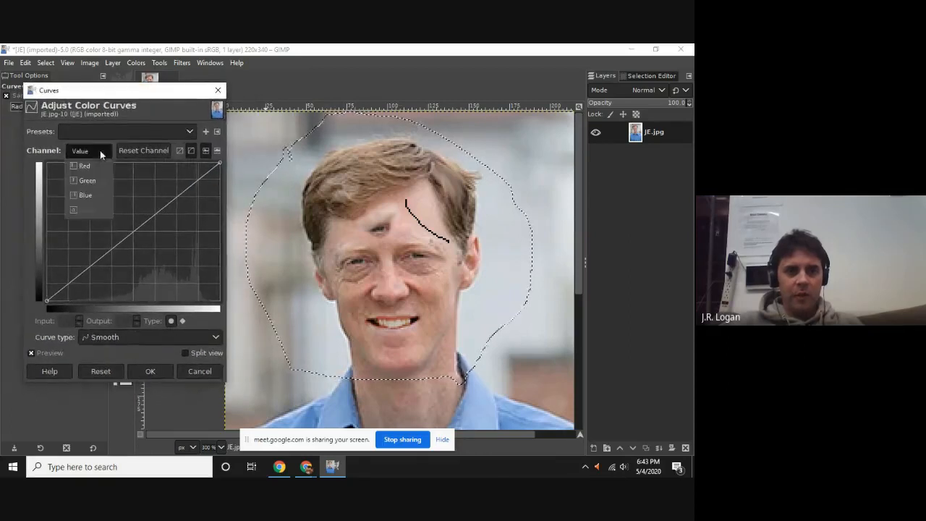
{"action": "left_click", "coordinate": [84, 194]}
{"action": "mouse_move", "coordinate": [108, 246]}
{"action": "left_mouse_down"}
{"action": "mouse_move", "coordinate": [121, 251]}
{"action": "mouse_move", "coordinate": [114, 255]}
{"action": "left_mouse_up"}
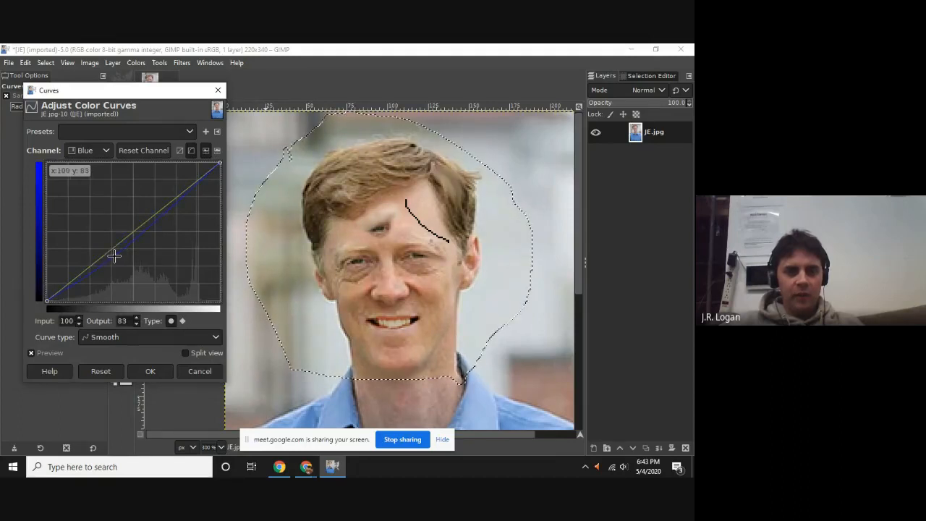
{"action": "left_click", "coordinate": [149, 231]}
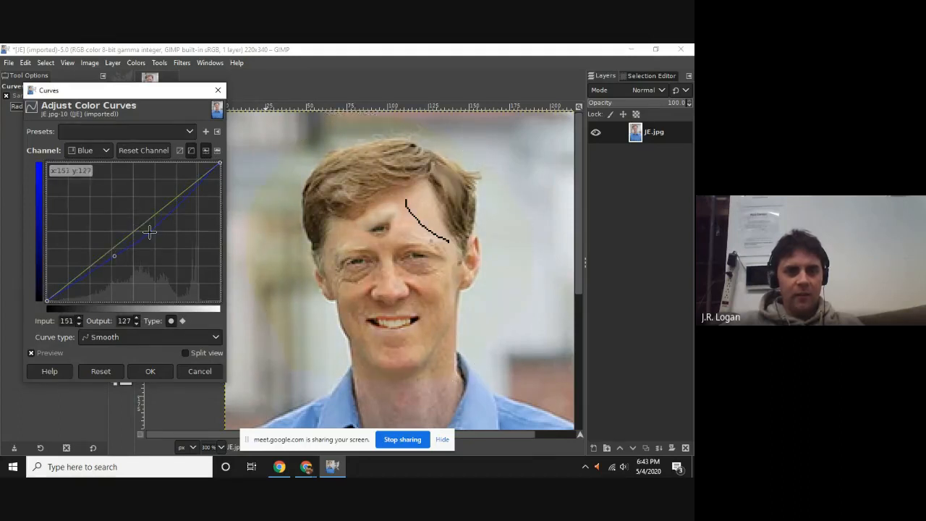
Raise the midtones and highlights of the Red curve and place a shadow point at input 65, output 72.
{"action": "left_click", "coordinate": [99, 152]}
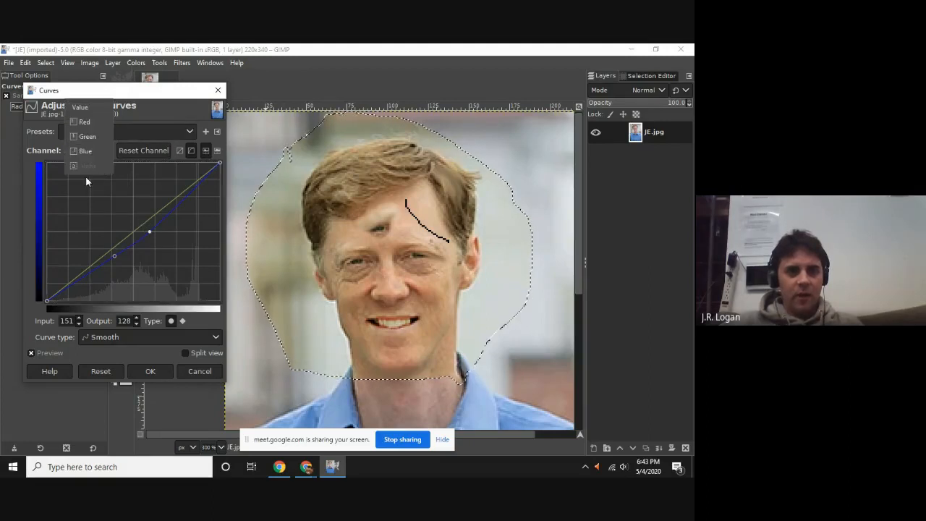
{"action": "left_click", "coordinate": [85, 123]}
{"action": "left_click_drag", "start_coordinate": [129, 244], "coordinate": [117, 230]}
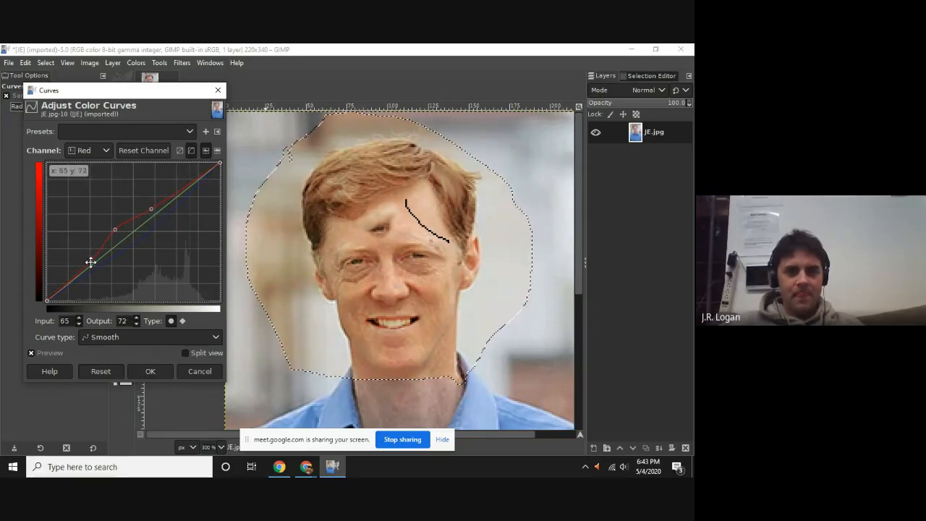
Lower the middle of the Green curve to input 120, output 110.
{"action": "left_click", "coordinate": [93, 151]}
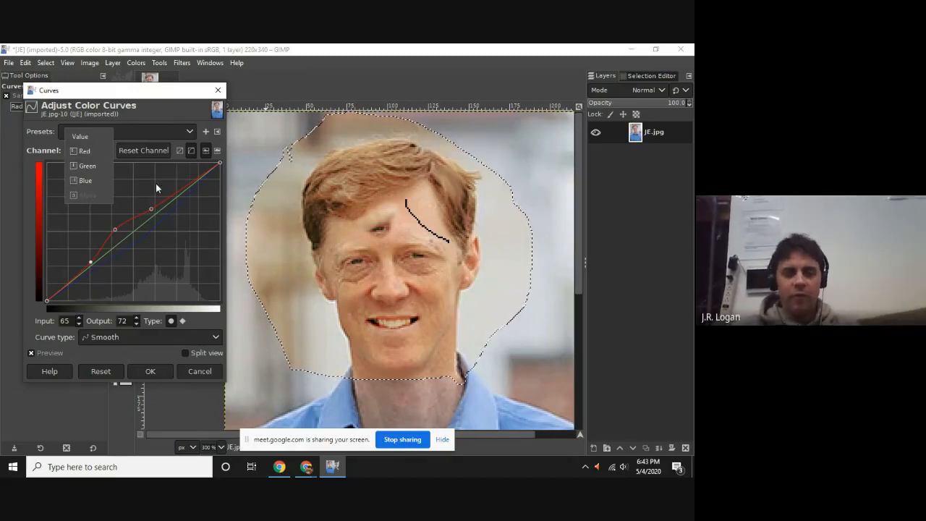
{"action": "left_click", "coordinate": [91, 167]}
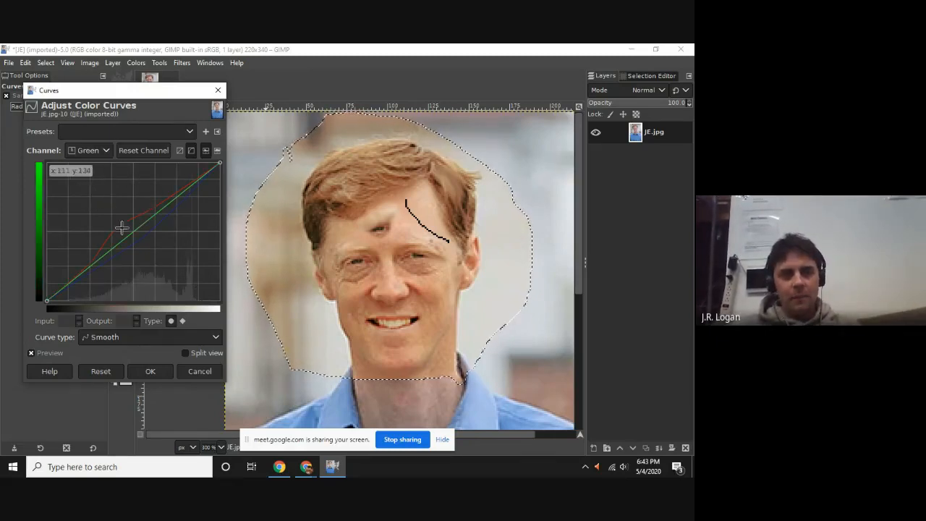
{"action": "left_click_drag", "start_coordinate": [130, 248], "coordinate": [128, 240]}
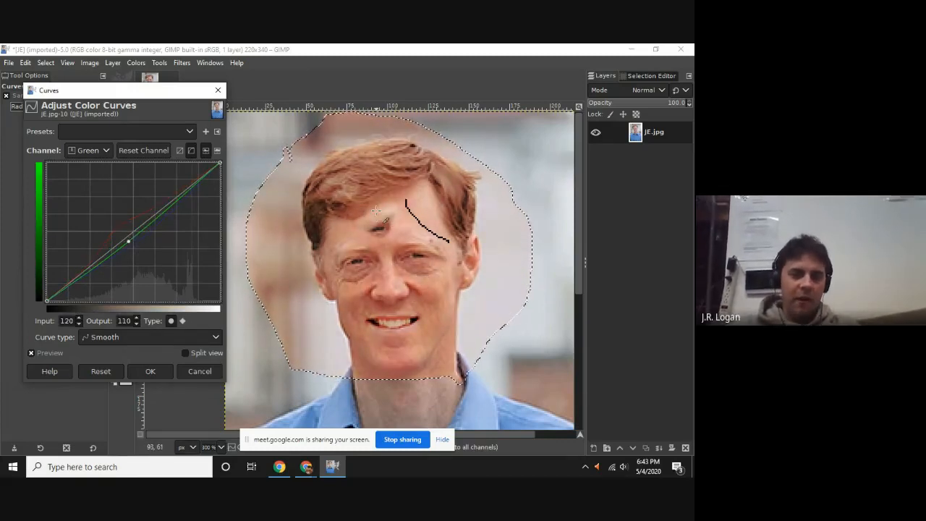
Try redrawing the Green curve as a jagged line with the Freehand curve type, and discard the Curves adjustment.
{"action": "scroll", "coordinate": [427, 346], "scroll_direction": "down", "scroll_amount": 5}
{"action": "scroll", "coordinate": [419, 326], "scroll_direction": "up", "scroll_amount": 5}
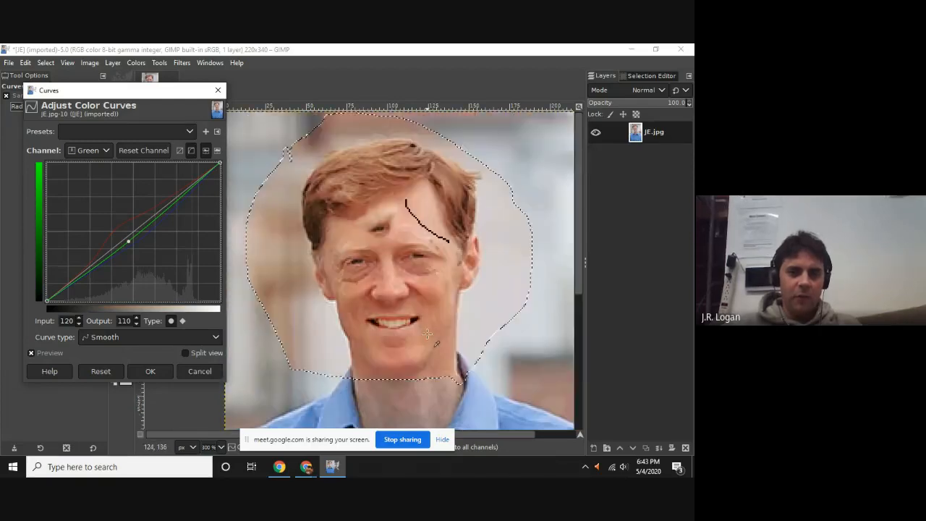
{"action": "scroll", "coordinate": [408, 293], "scroll_direction": "down", "scroll_amount": 3}
{"action": "scroll", "coordinate": [417, 327], "scroll_direction": "up", "scroll_amount": 3}
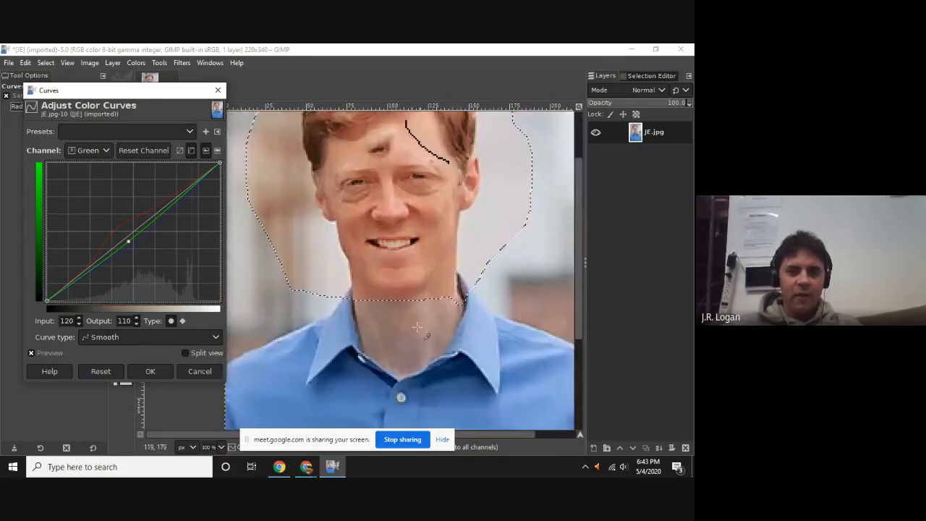
{"action": "scroll", "coordinate": [404, 329], "scroll_direction": "up", "scroll_amount": 2}
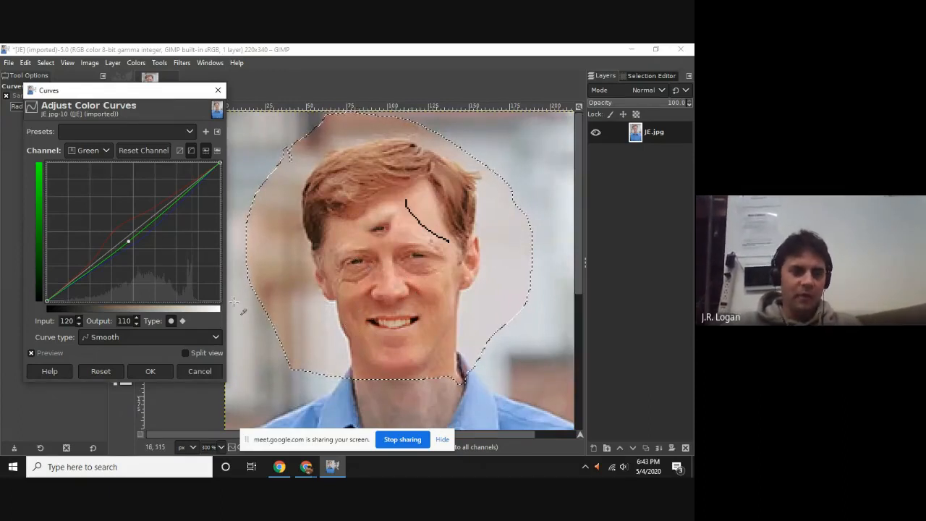
{"action": "left_click", "coordinate": [128, 337]}
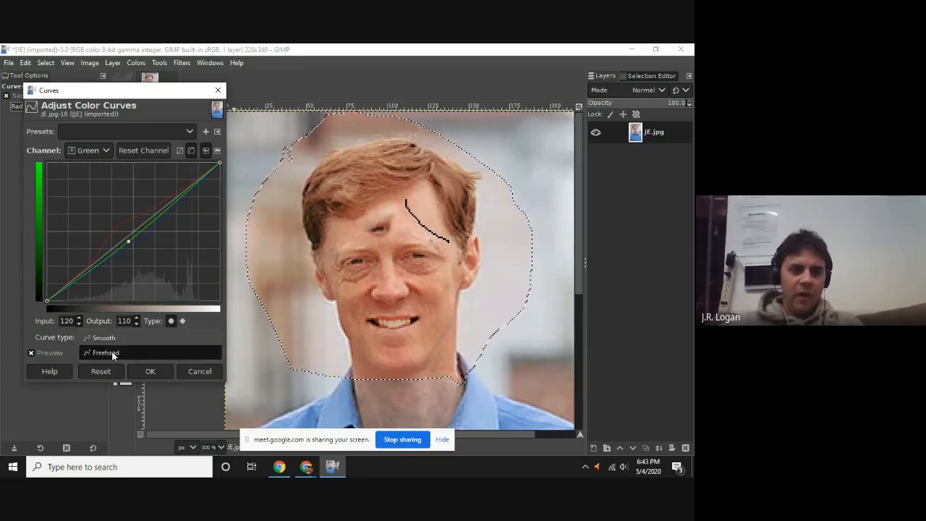
{"action": "left_click", "coordinate": [111, 352]}
{"action": "mouse_move", "coordinate": [88, 286]}
{"action": "left_mouse_down"}
{"action": "mouse_move", "coordinate": [126, 238]}
{"action": "mouse_move", "coordinate": [148, 233]}
{"action": "mouse_move", "coordinate": [163, 210]}
{"action": "mouse_move", "coordinate": [186, 207]}
{"action": "left_mouse_up"}
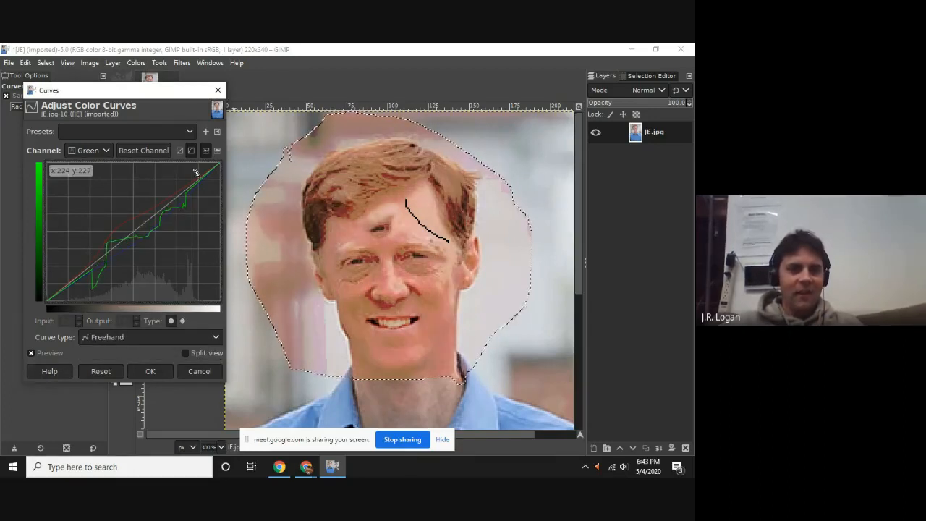
{"action": "left_click", "coordinate": [217, 90]}
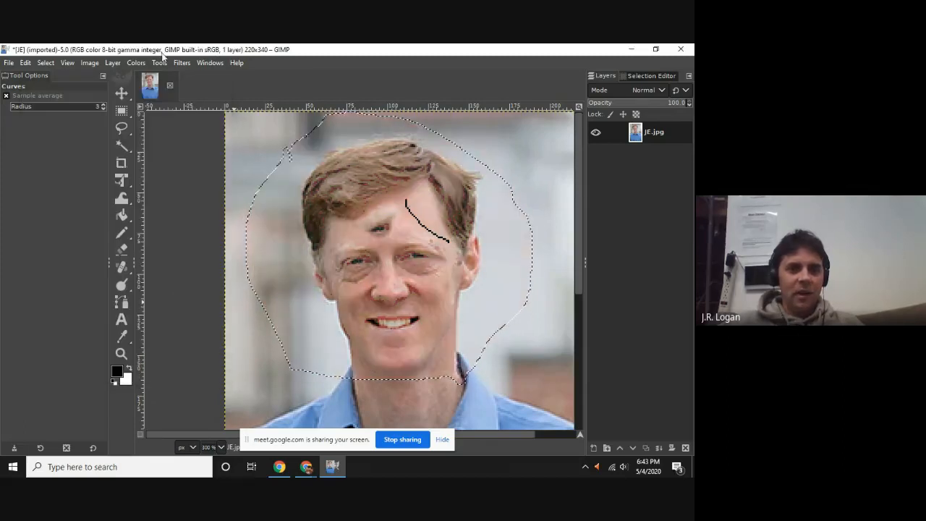
Try Levels on the head selection with the input midtones at 1.14, and close it without applying.
{"action": "left_click", "coordinate": [164, 64]}
{"action": "mouse_move", "coordinate": [136, 63]}
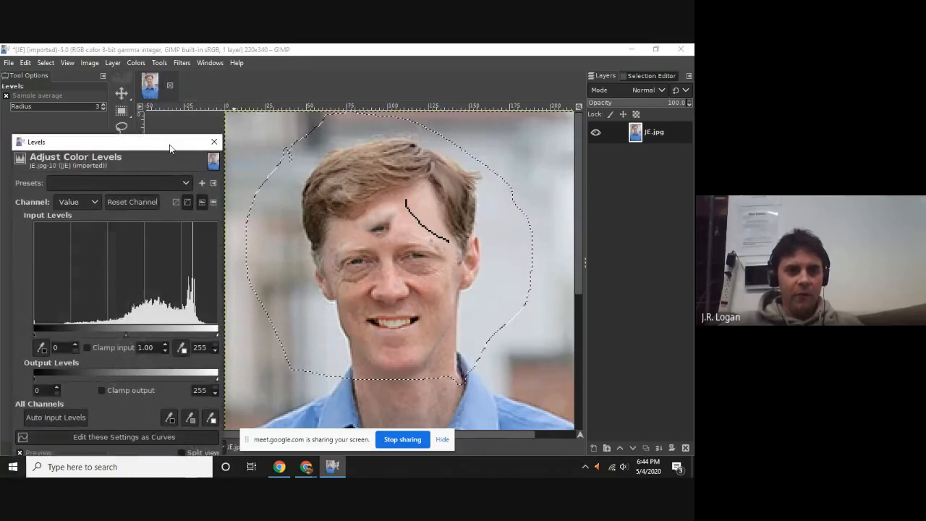
{"action": "left_click_drag", "start_coordinate": [124, 144], "coordinate": [148, 93]}
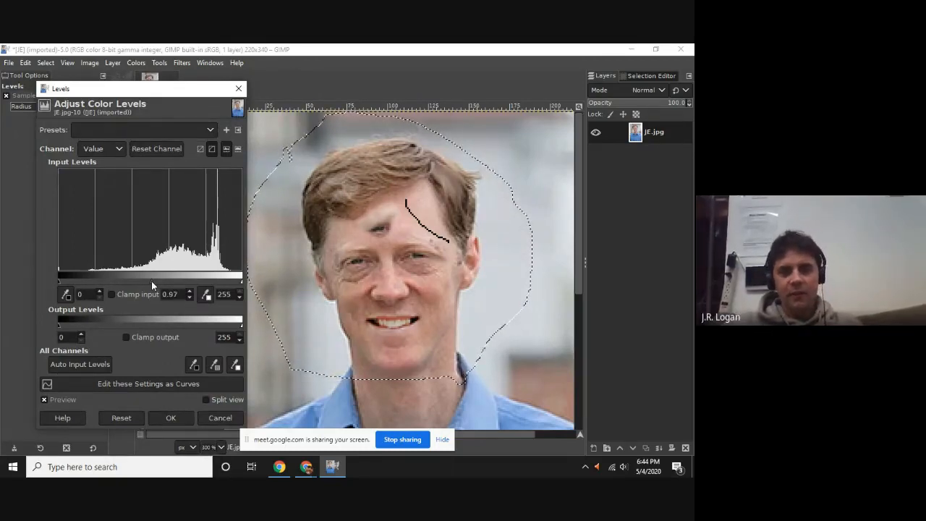
{"action": "left_click_drag", "start_coordinate": [152, 280], "coordinate": [152, 265]}
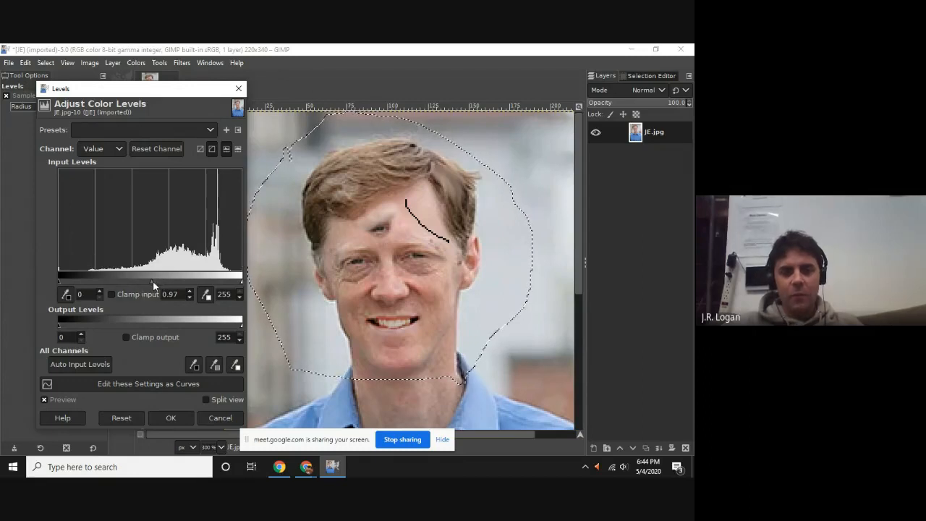
{"action": "mouse_move", "coordinate": [152, 281]}
{"action": "left_mouse_down"}
{"action": "mouse_move", "coordinate": [188, 280]}
{"action": "mouse_move", "coordinate": [124, 279]}
{"action": "mouse_move", "coordinate": [170, 279]}
{"action": "mouse_move", "coordinate": [160, 280]}
{"action": "left_mouse_up"}
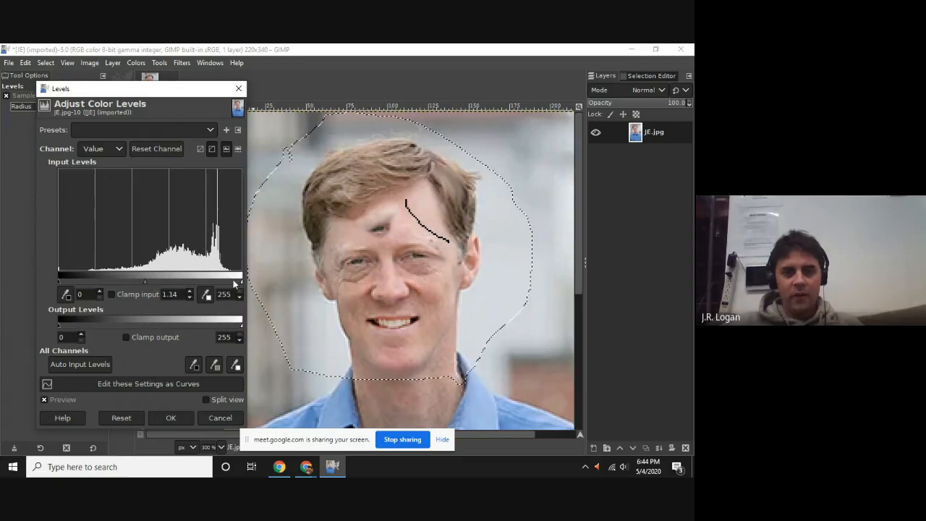
{"action": "mouse_move", "coordinate": [238, 282]}
{"action": "left_mouse_down"}
{"action": "mouse_move", "coordinate": [190, 284]}
{"action": "mouse_move", "coordinate": [241, 284]}
{"action": "left_mouse_up"}
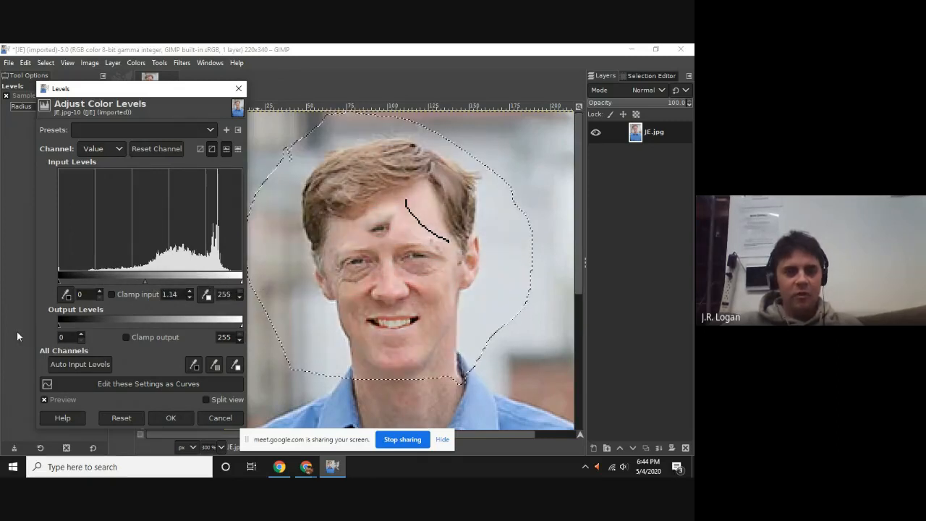
{"action": "left_click_drag", "start_coordinate": [60, 326], "coordinate": [27, 324]}
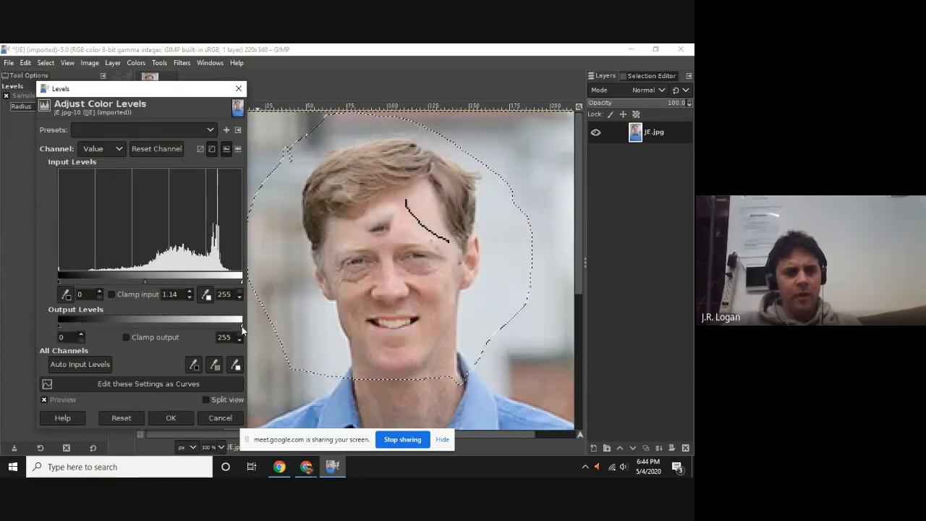
{"action": "left_click_drag", "start_coordinate": [241, 326], "coordinate": [260, 333]}
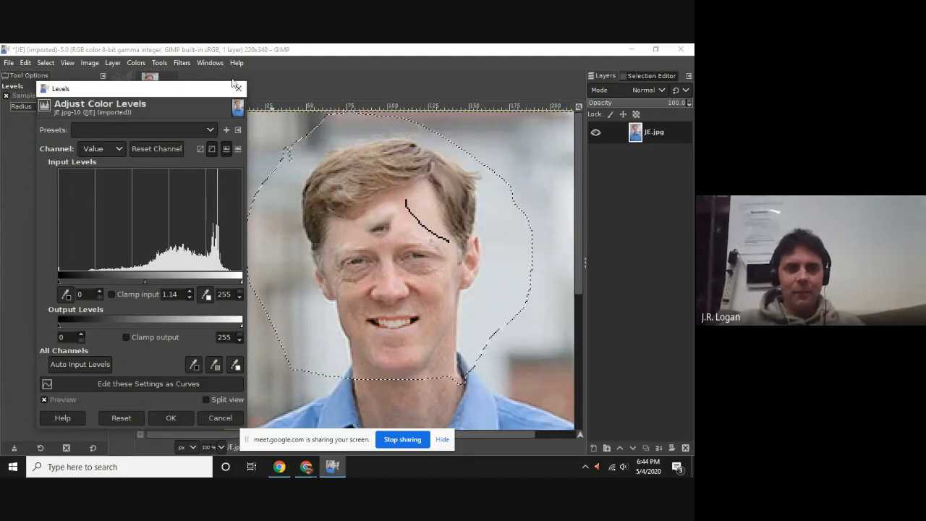
{"action": "left_click", "coordinate": [238, 89]}
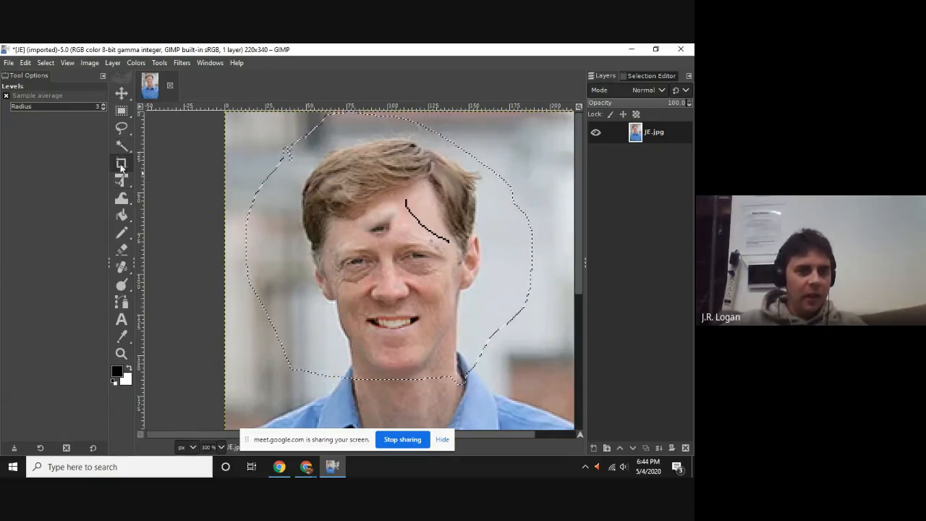
Select the blue shirt by color, first with a threshold of 36.4 and again with 22.4.
{"action": "left_click", "coordinate": [122, 111]}
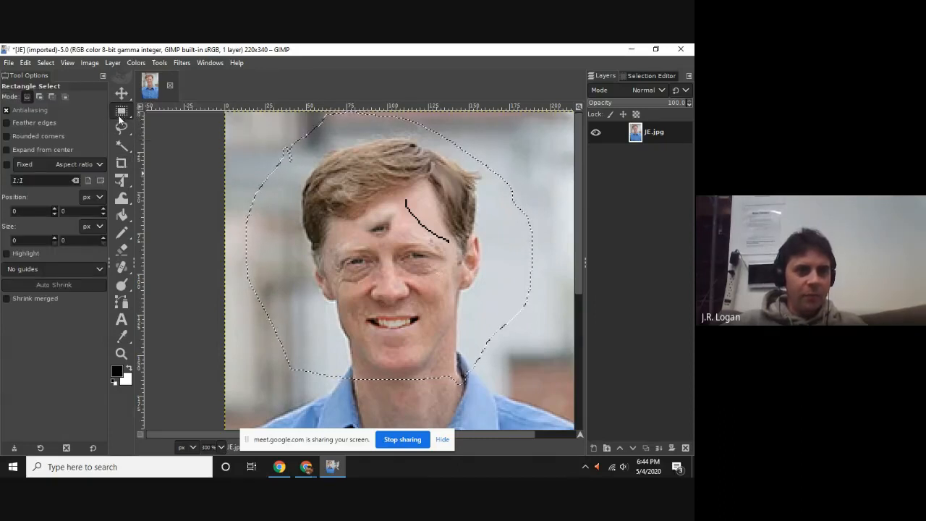
{"action": "left_click", "coordinate": [124, 143]}
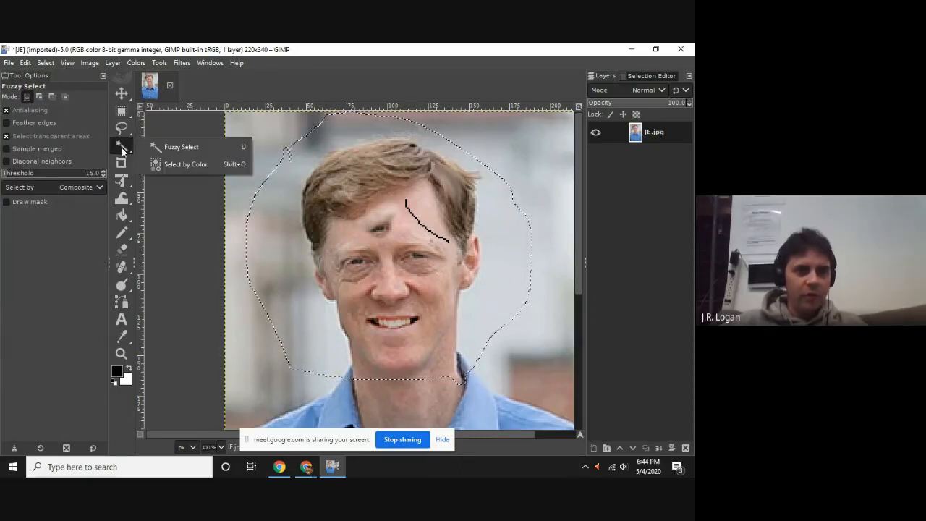
{"action": "left_click", "coordinate": [176, 164]}
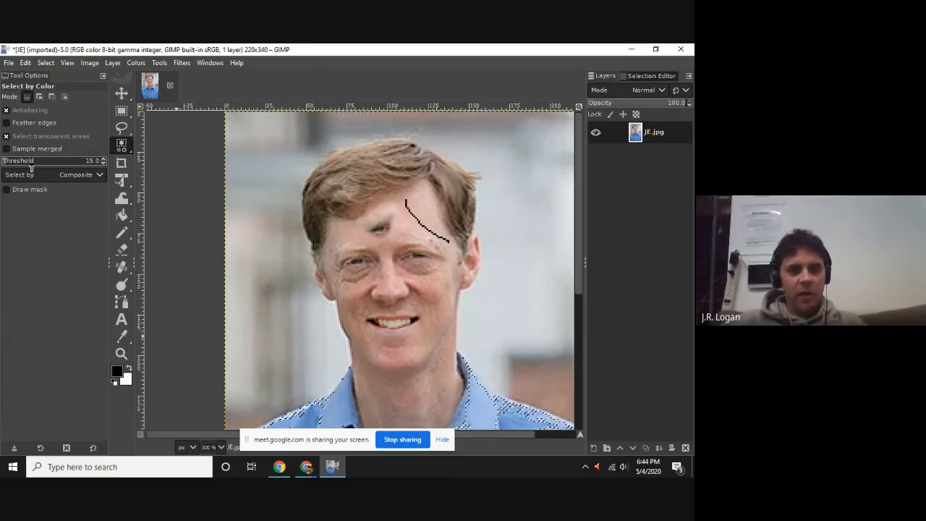
{"action": "left_click_drag", "start_coordinate": [5, 165], "coordinate": [16, 164]}
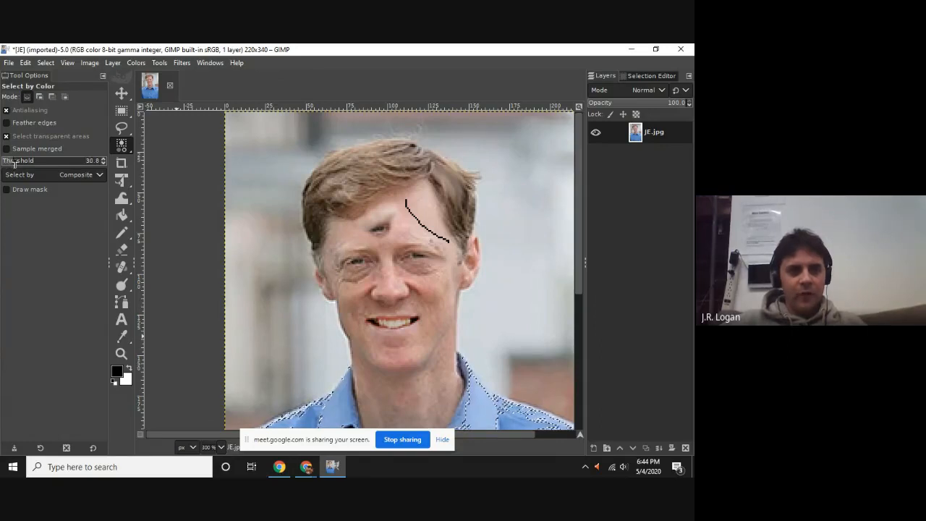
{"action": "left_click", "coordinate": [334, 417]}
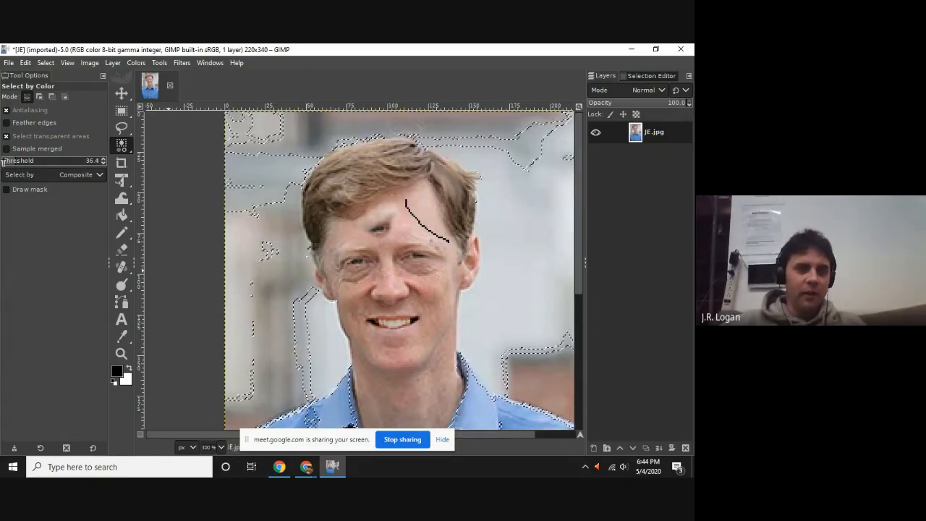
{"action": "left_click_drag", "start_coordinate": [16, 166], "coordinate": [10, 166]}
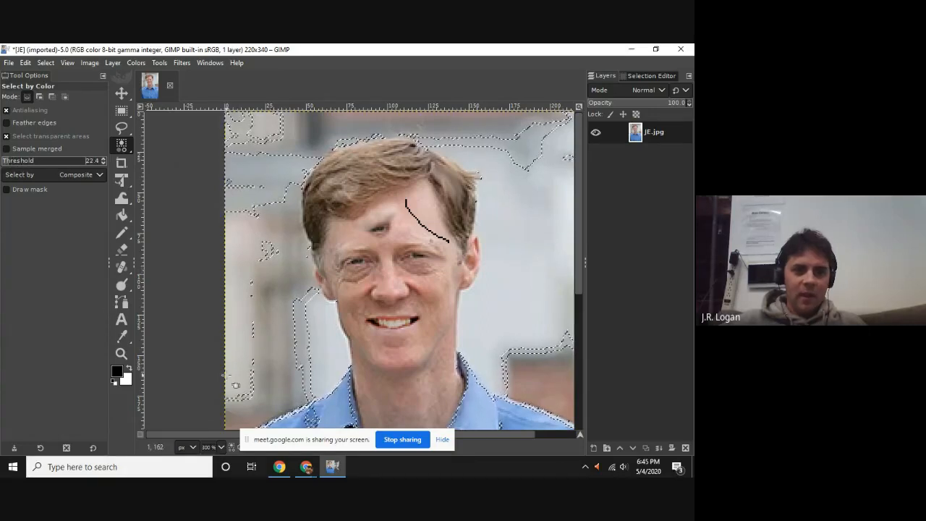
{"action": "left_click", "coordinate": [328, 420]}
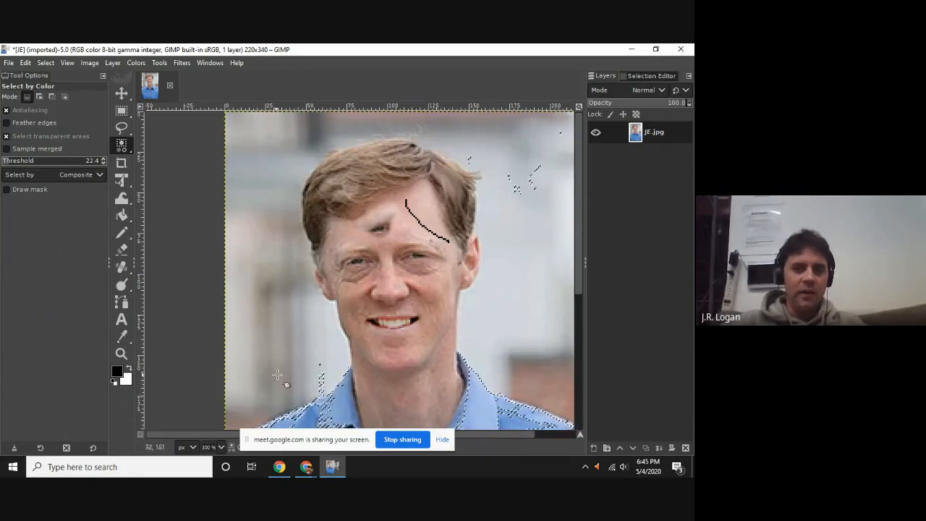
Activate Free Select and try its subtract and add selection modes.
{"action": "left_click", "coordinate": [120, 130]}
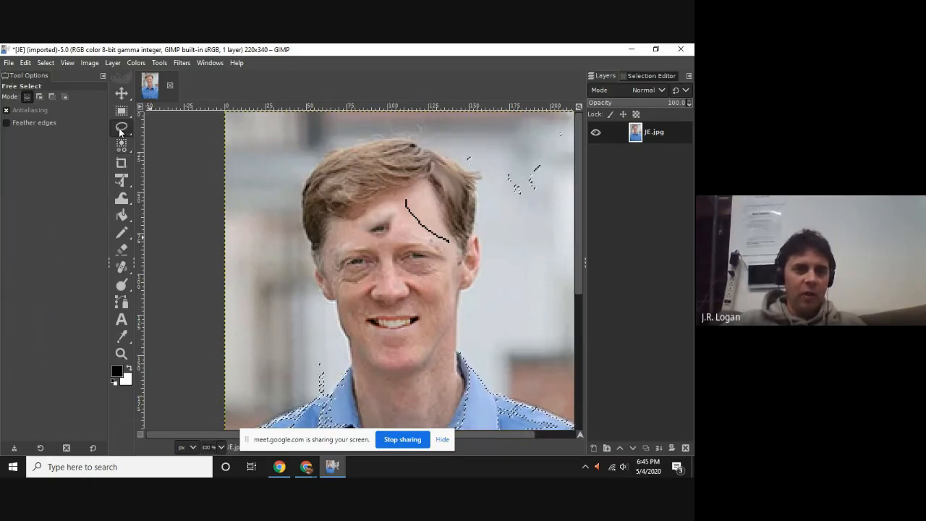
{"action": "key", "text": "ctrl"}
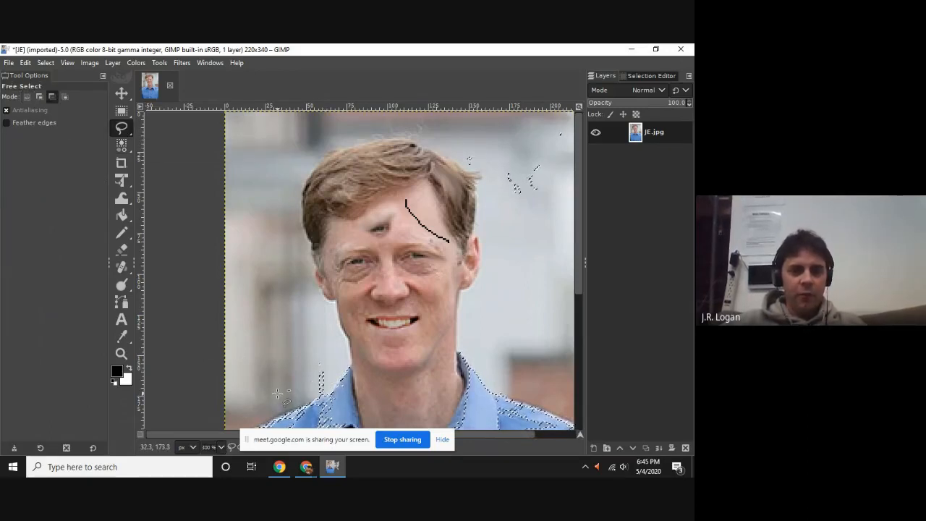
{"action": "key", "text": "shift"}
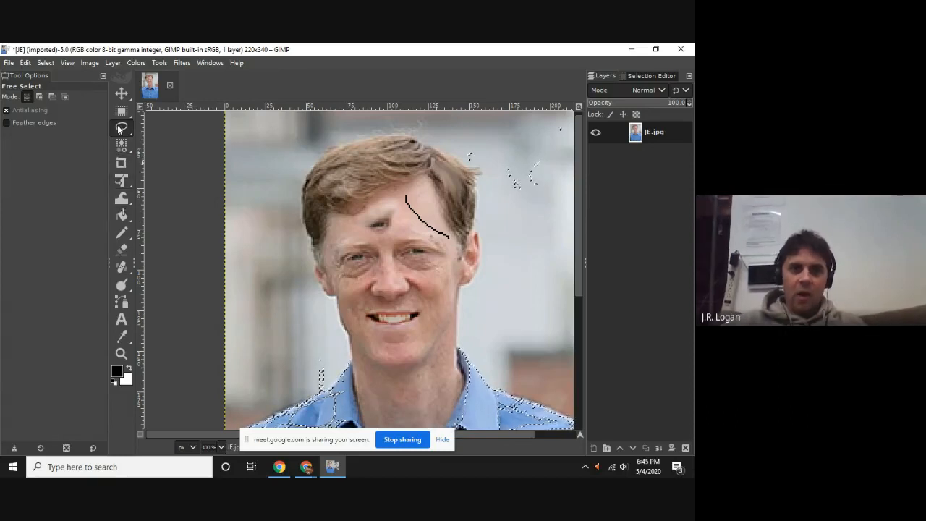
Scribble in black over the shirt shoulder inside the selection with the size 1 Pencil.
{"action": "left_click", "coordinate": [130, 238]}
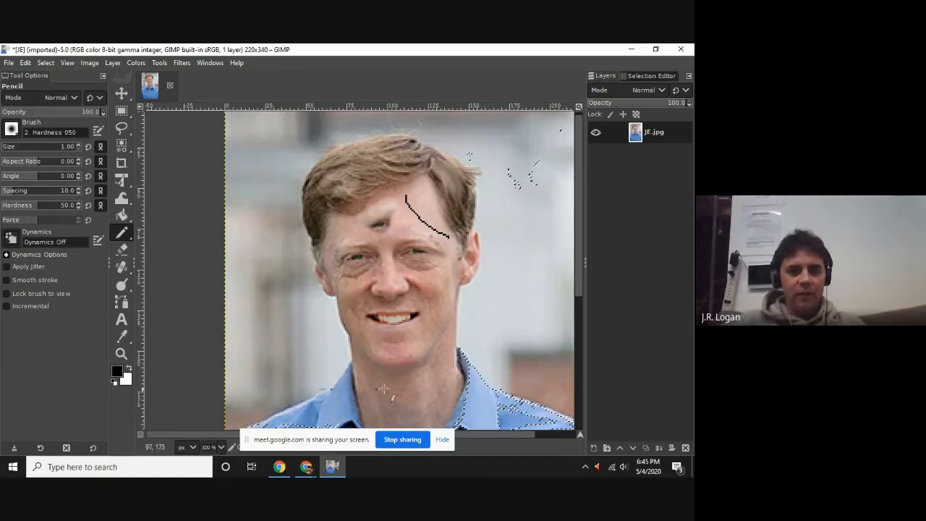
{"action": "left_click_drag", "start_coordinate": [333, 395], "coordinate": [314, 395]}
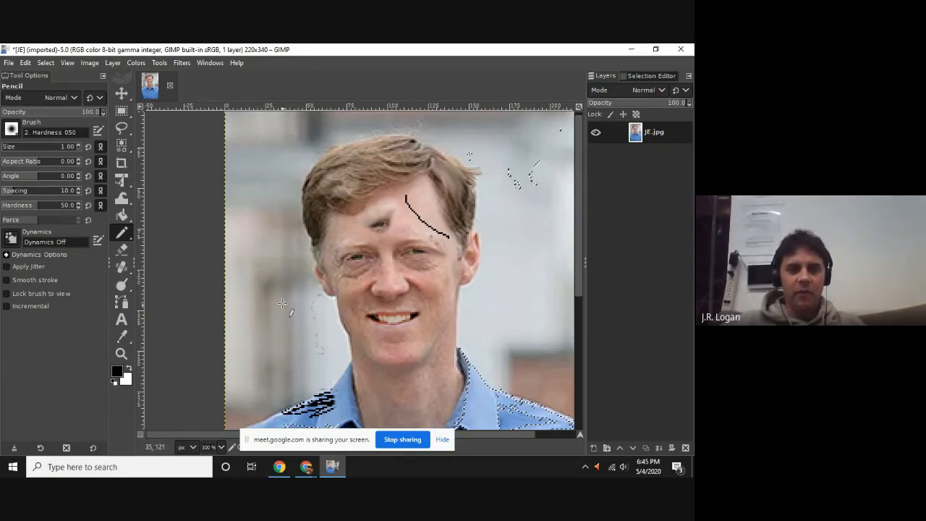
{"action": "mouse_move", "coordinate": [300, 394]}
{"action": "left_mouse_down"}
{"action": "mouse_move", "coordinate": [324, 430]}
{"action": "mouse_move", "coordinate": [248, 438]}
{"action": "mouse_move", "coordinate": [332, 422]}
{"action": "mouse_move", "coordinate": [259, 430]}
{"action": "mouse_move", "coordinate": [249, 417]}
{"action": "mouse_move", "coordinate": [306, 405]}
{"action": "left_mouse_up"}
Clear the selection and draw black pencil lines across the forehead and the background beside it.
{"action": "left_click", "coordinate": [67, 63]}
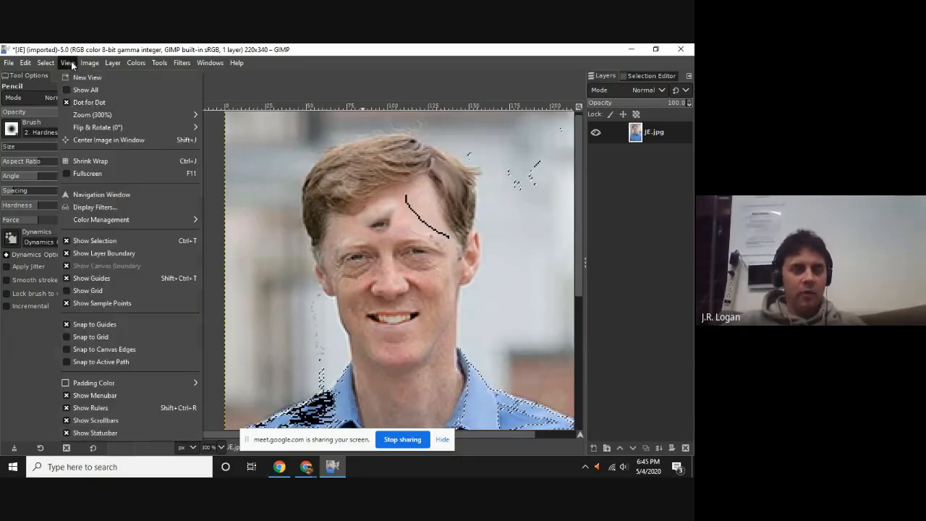
{"action": "mouse_move", "coordinate": [44, 65]}
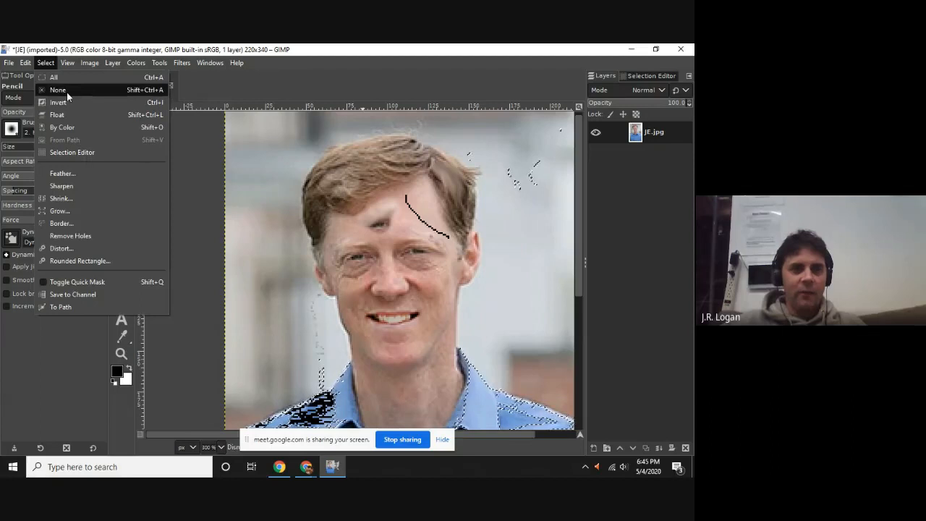
{"action": "left_click", "coordinate": [67, 90]}
{"action": "mouse_move", "coordinate": [403, 235]}
{"action": "left_mouse_down"}
{"action": "mouse_move", "coordinate": [320, 239]}
{"action": "mouse_move", "coordinate": [290, 205]}
{"action": "left_mouse_up"}
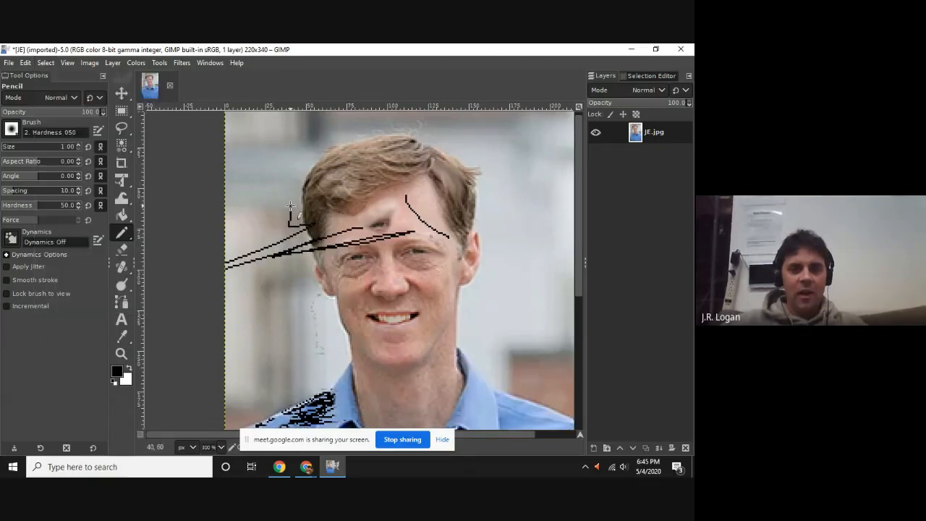
Make a small 12 by 10 px rectangular selection at the image's upper-left corner and switch back to the Pencil.
{"action": "left_click", "coordinate": [44, 63]}
{"action": "left_click", "coordinate": [72, 53]}
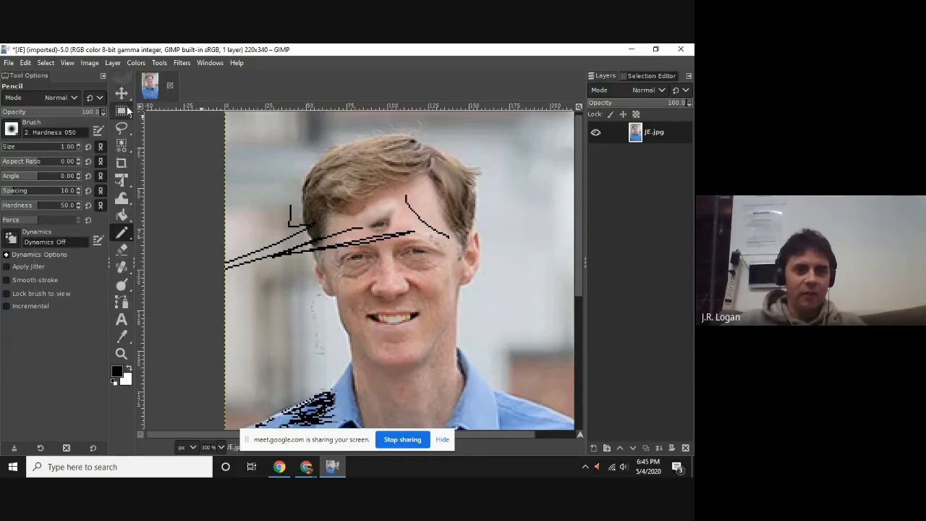
{"action": "left_click", "coordinate": [121, 110]}
{"action": "left_click_drag", "start_coordinate": [232, 129], "coordinate": [214, 108]}
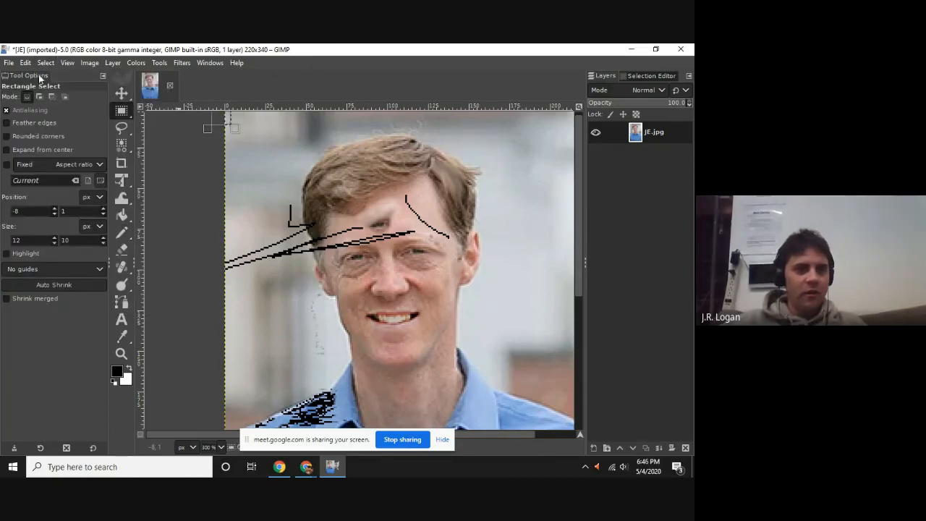
{"action": "left_click", "coordinate": [121, 232]}
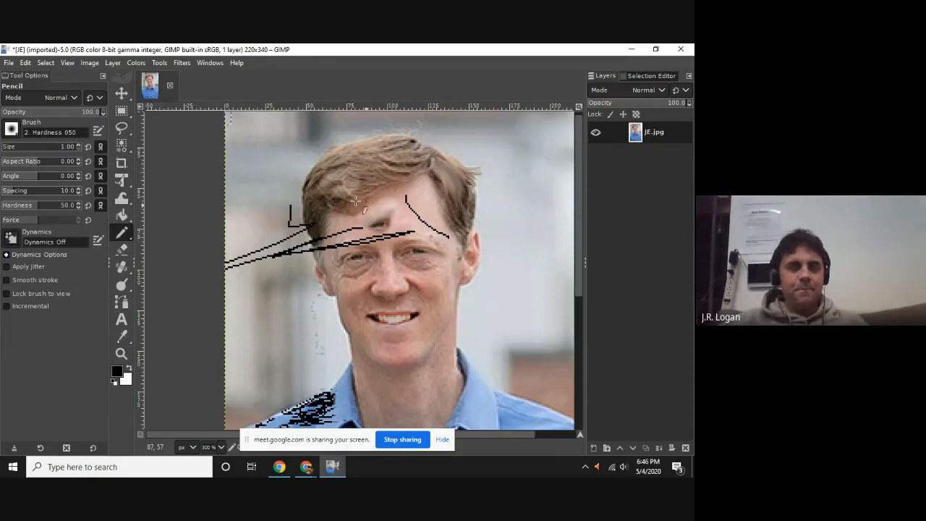
{"action": "scroll", "coordinate": [354, 241], "scroll_direction": "down", "scroll_amount": 3}
{"action": "scroll", "coordinate": [354, 241], "scroll_direction": "up", "scroll_amount": 3}
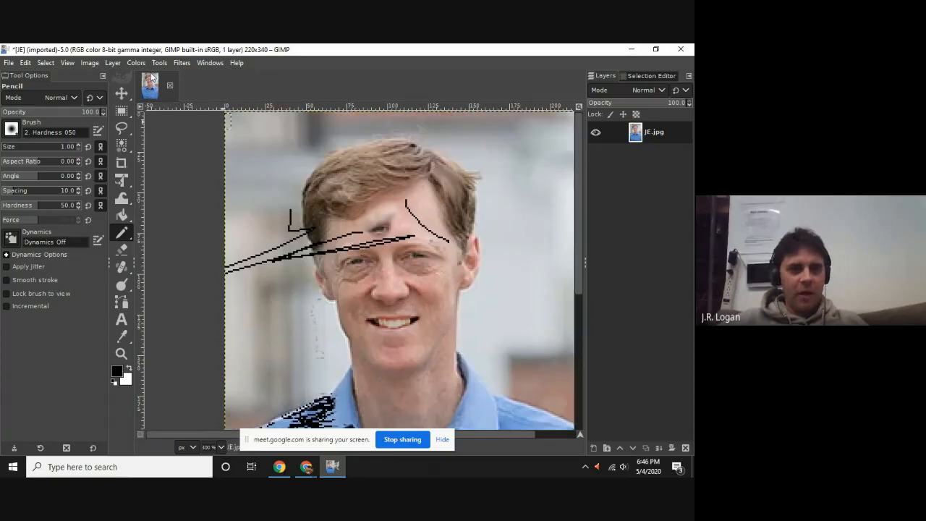
Open the artistic GIMPressionist filter and preview its Cubism preset on the selected corner.
{"action": "left_click", "coordinate": [180, 63]}
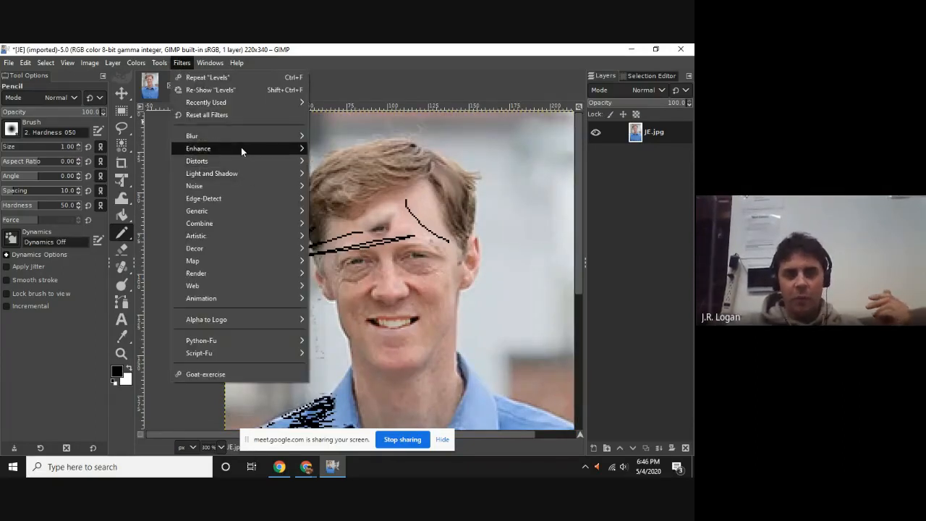
{"action": "mouse_move", "coordinate": [265, 239]}
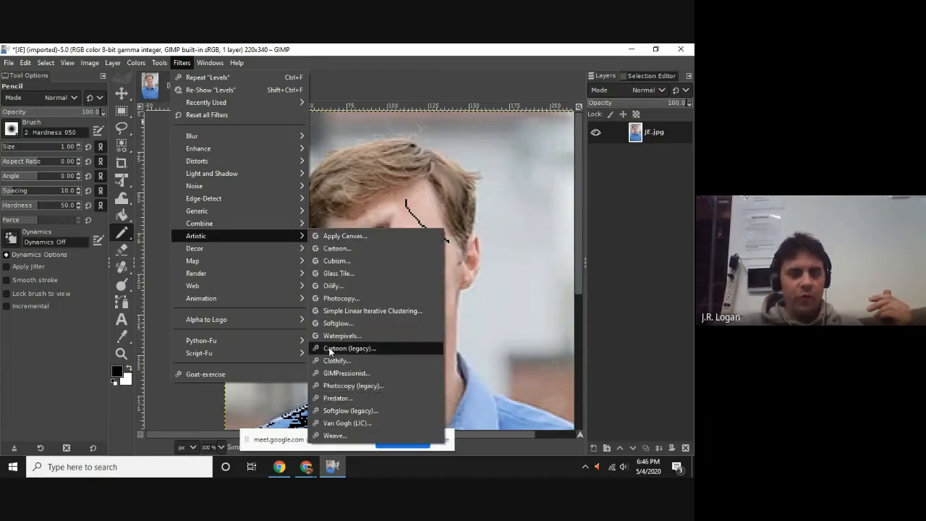
{"action": "mouse_move", "coordinate": [236, 238]}
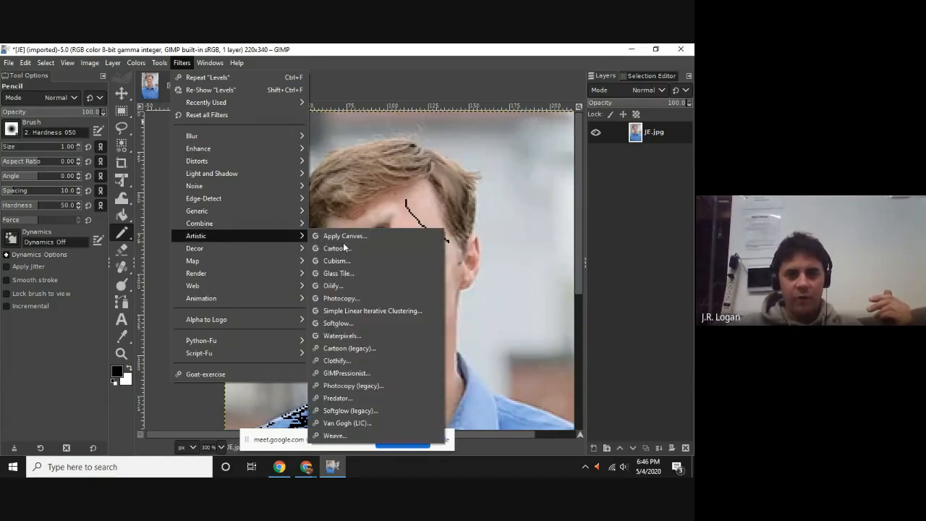
{"action": "left_click", "coordinate": [369, 374]}
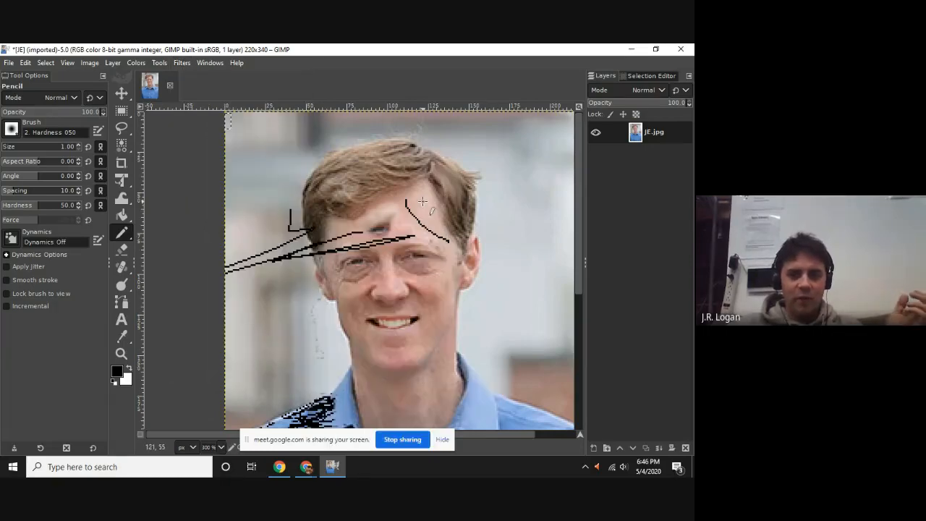
{"action": "left_click_drag", "start_coordinate": [331, 166], "coordinate": [193, 89]}
{"action": "left_click", "coordinate": [150, 197]}
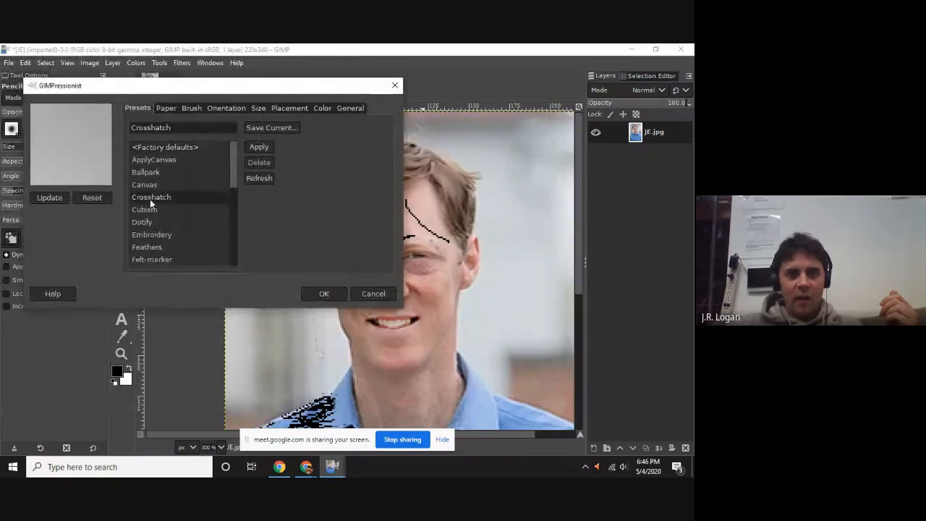
{"action": "left_click", "coordinate": [151, 210]}
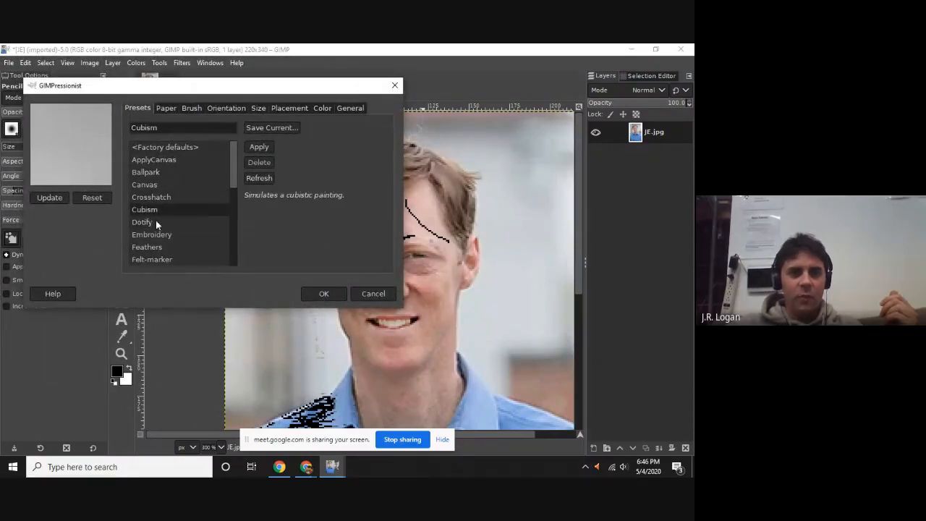
{"action": "left_click", "coordinate": [42, 199]}
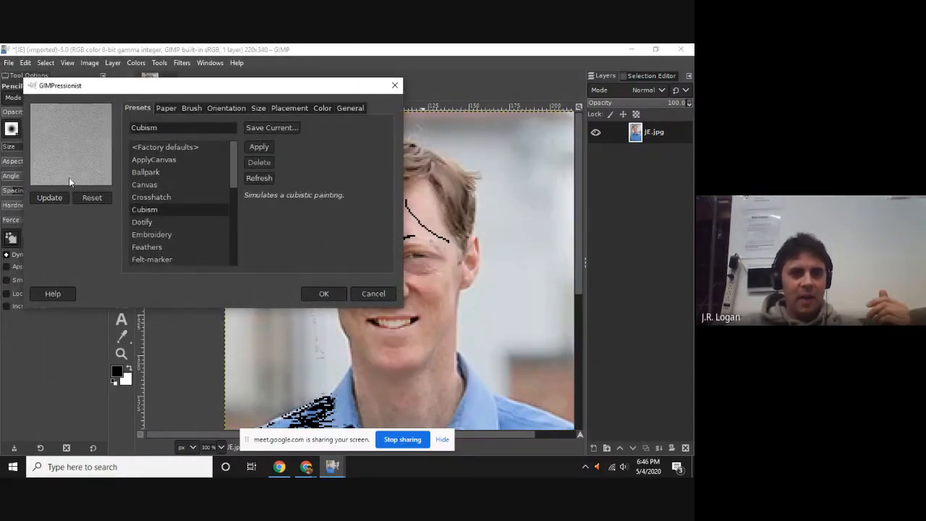
Look through GIMPressionist's Paper, Brush, Orientation, Size, Placement, Color and General settings, then return to the presets.
{"action": "left_click", "coordinate": [173, 108]}
{"action": "left_click", "coordinate": [195, 109]}
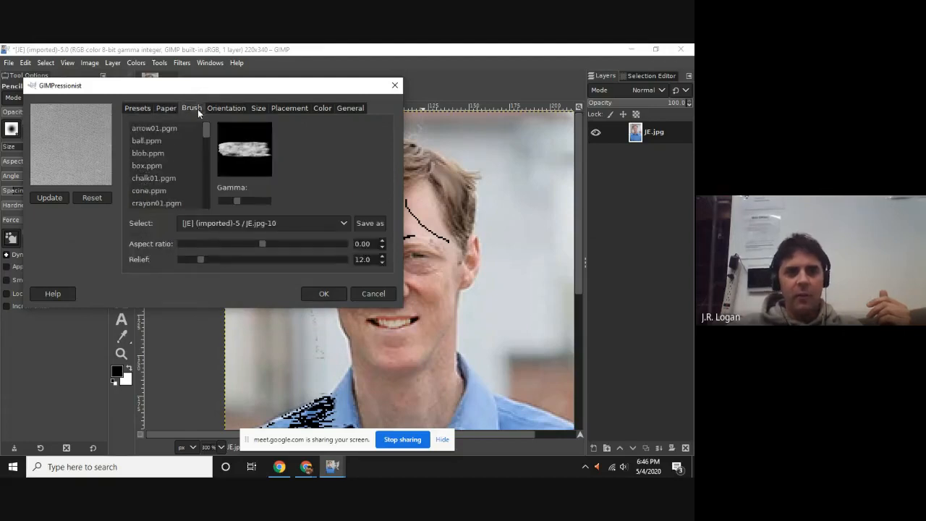
{"action": "left_click", "coordinate": [224, 109]}
{"action": "left_click", "coordinate": [258, 108]}
{"action": "left_click", "coordinate": [289, 107]}
{"action": "left_click", "coordinate": [323, 109]}
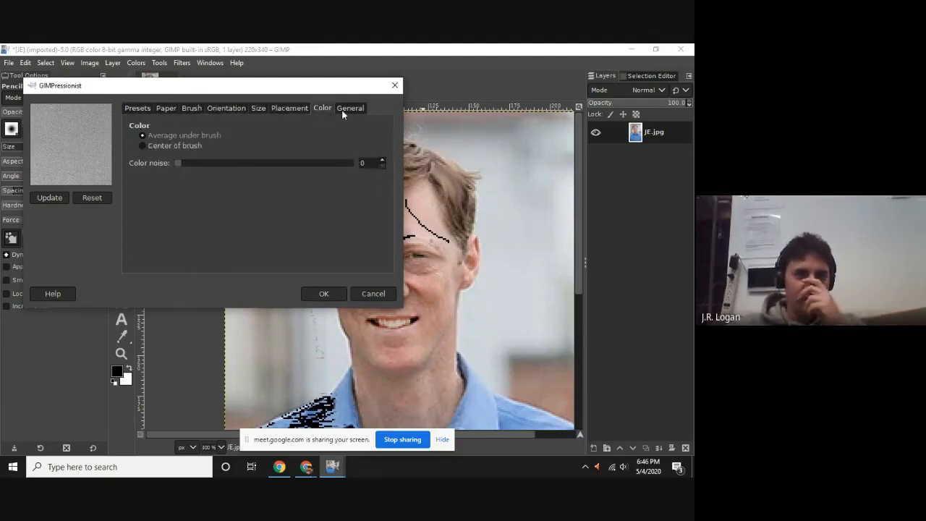
{"action": "left_click", "coordinate": [353, 110]}
{"action": "left_click", "coordinate": [131, 110]}
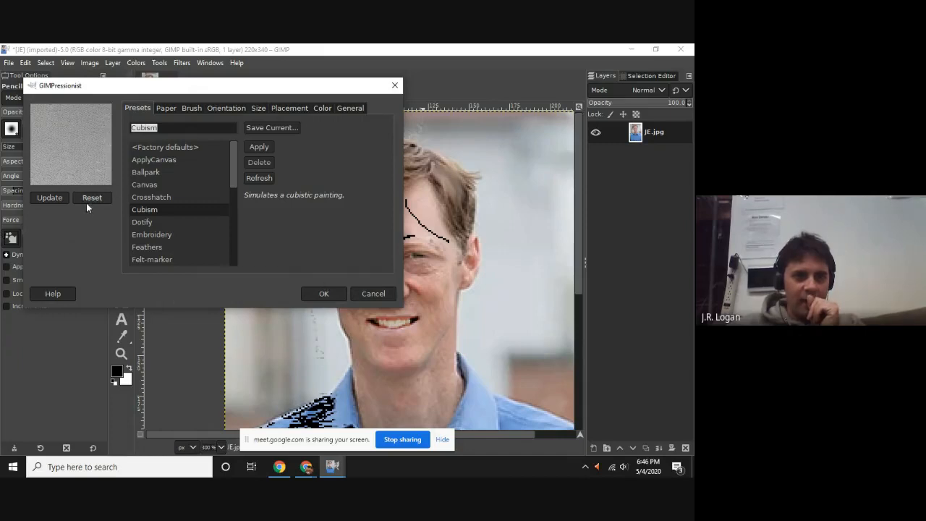
Choose the Canvas preset and apply GIMPressionist to the small corner selection.
{"action": "left_click", "coordinate": [199, 174]}
{"action": "left_click", "coordinate": [185, 183]}
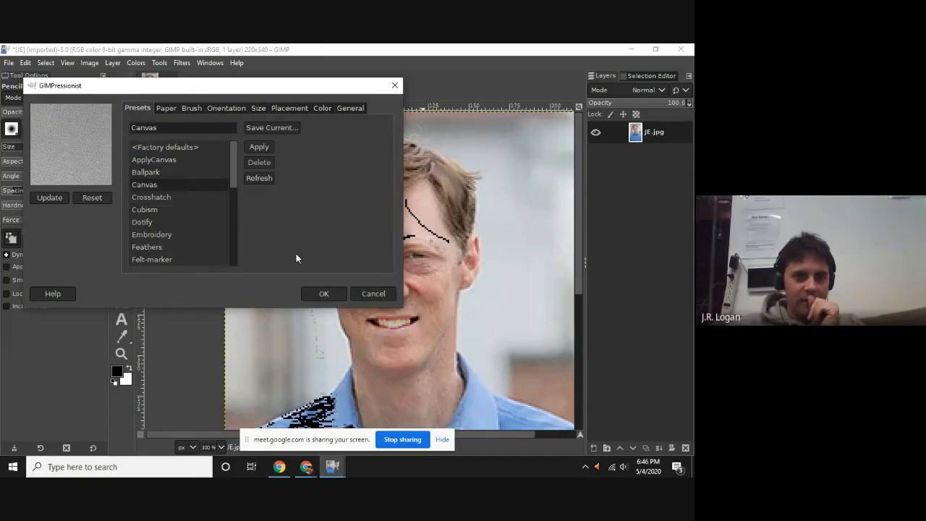
{"action": "left_click", "coordinate": [323, 293]}
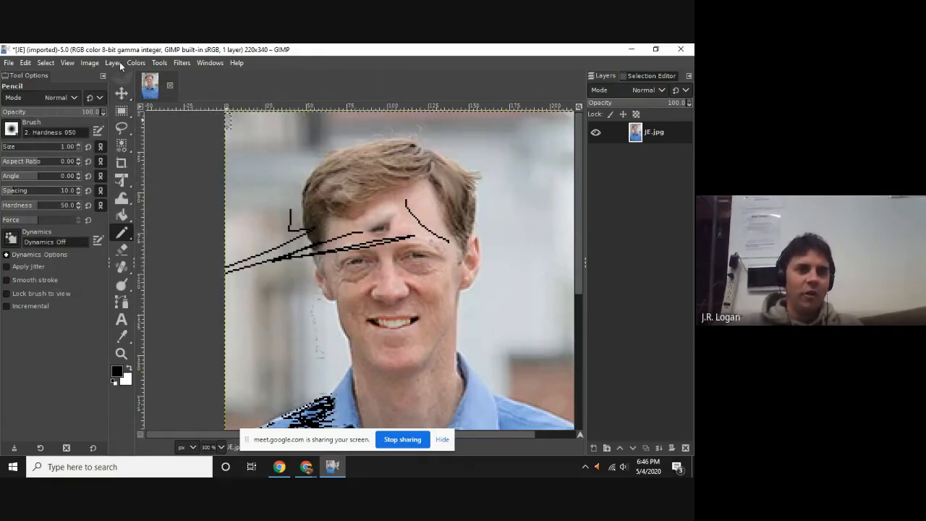
Select the entire image and preview the Cubism preset on it in GIMPressionist.
{"action": "left_click", "coordinate": [68, 63]}
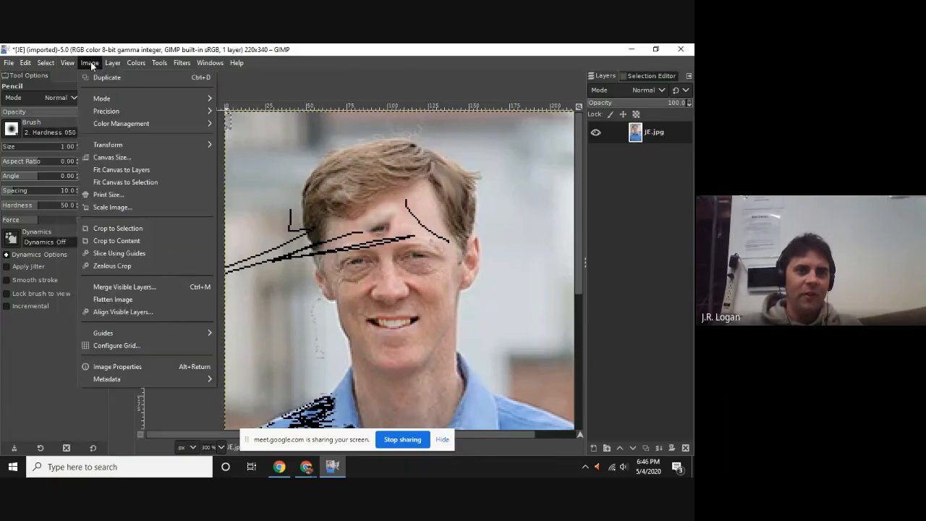
{"action": "left_click", "coordinate": [51, 79]}
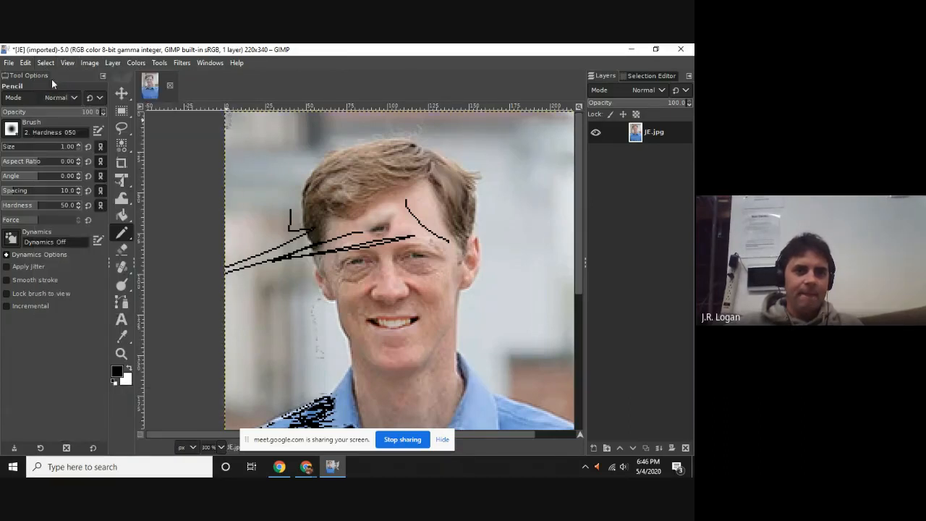
{"action": "left_click", "coordinate": [185, 63]}
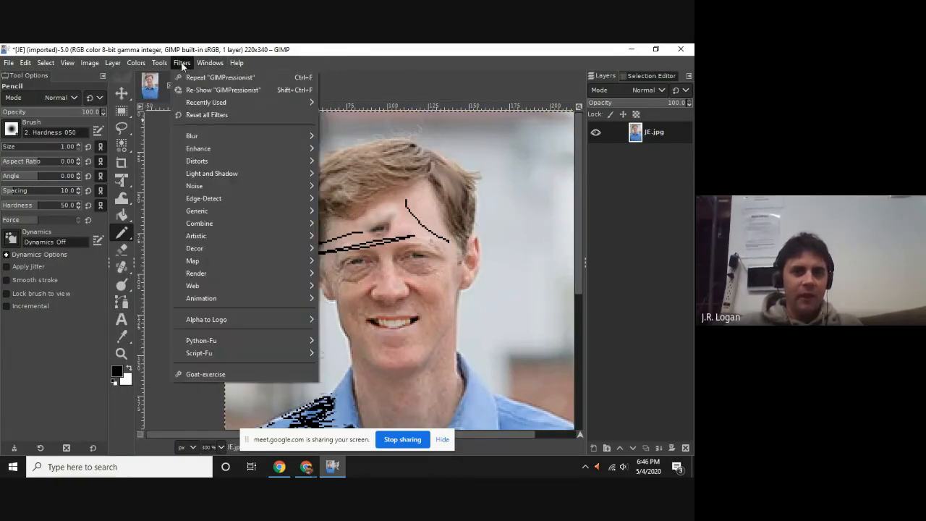
{"action": "mouse_move", "coordinate": [251, 234]}
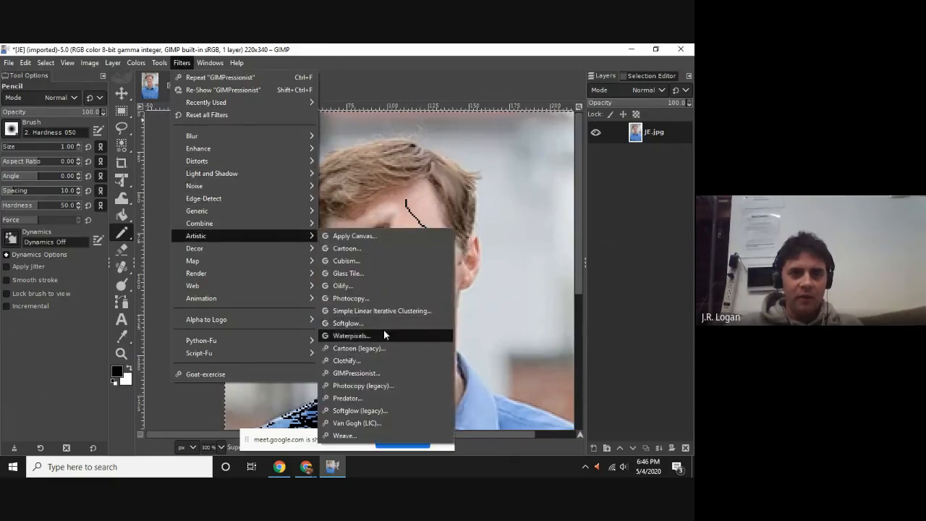
{"action": "left_click", "coordinate": [381, 375]}
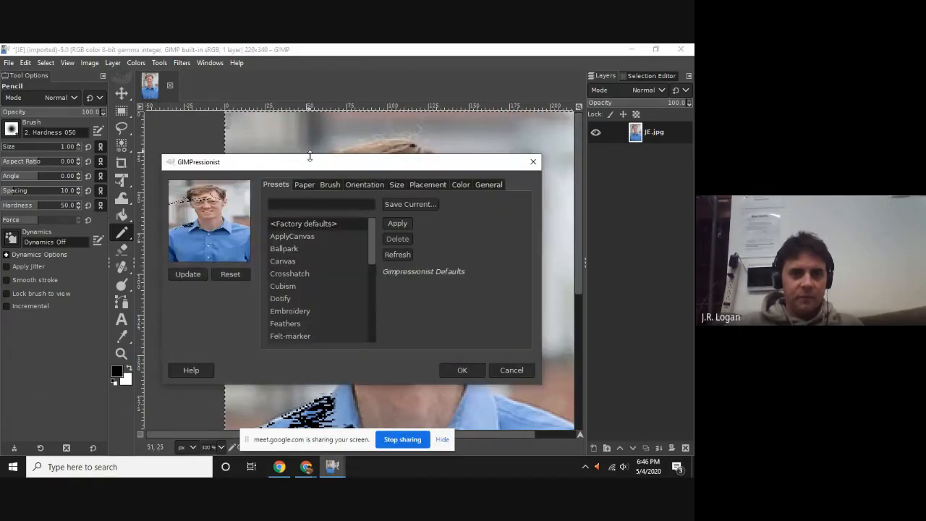
{"action": "left_click_drag", "start_coordinate": [304, 167], "coordinate": [180, 89]}
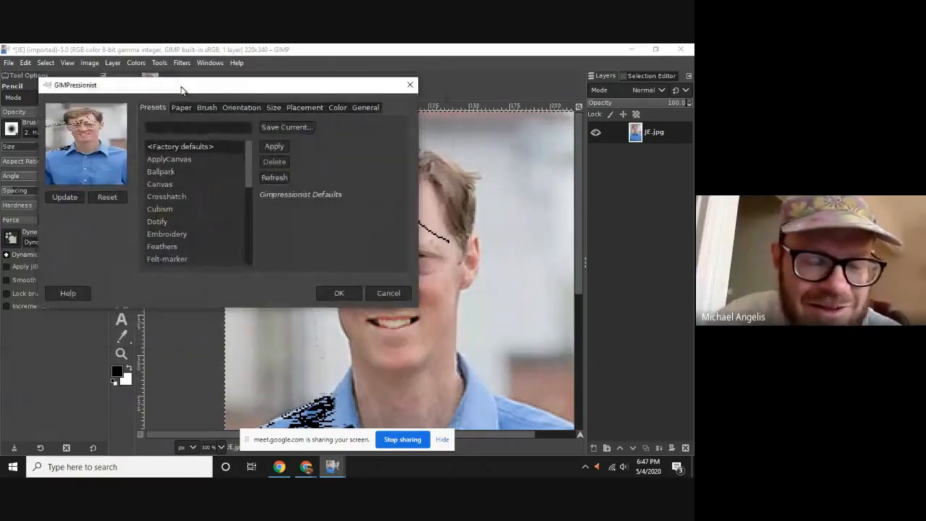
{"action": "left_click", "coordinate": [173, 209]}
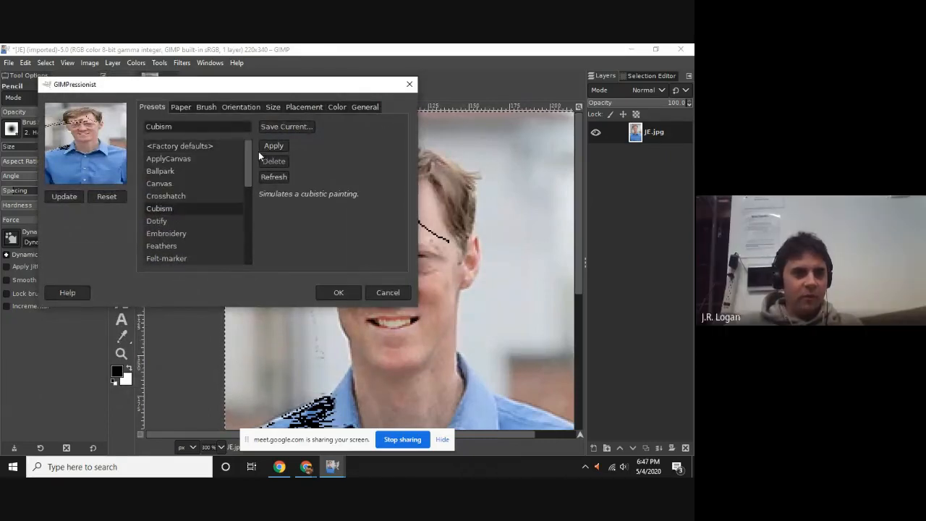
{"action": "left_click", "coordinate": [58, 199]}
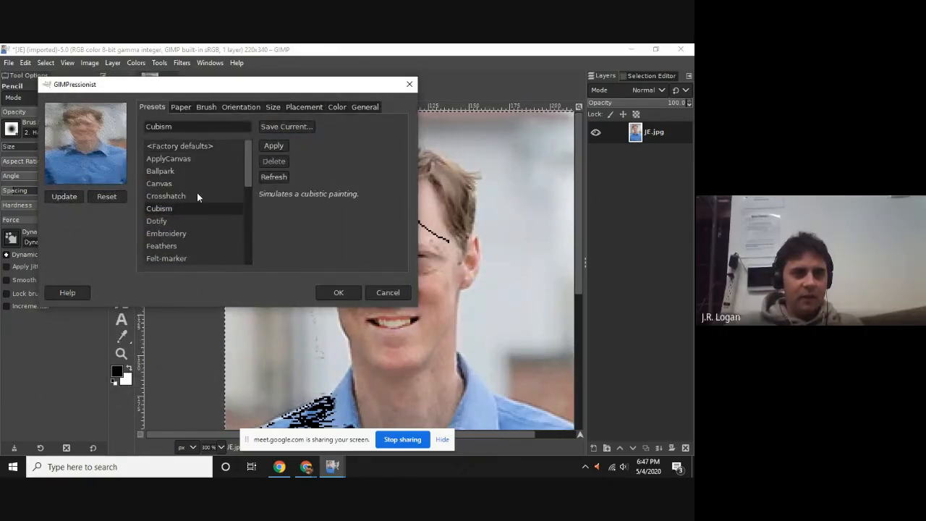
Preview the Crosshatch preset, choose Embroidery instead and apply GIMPressionist to the whole portrait.
{"action": "left_click", "coordinate": [194, 195]}
{"action": "left_click", "coordinate": [64, 197]}
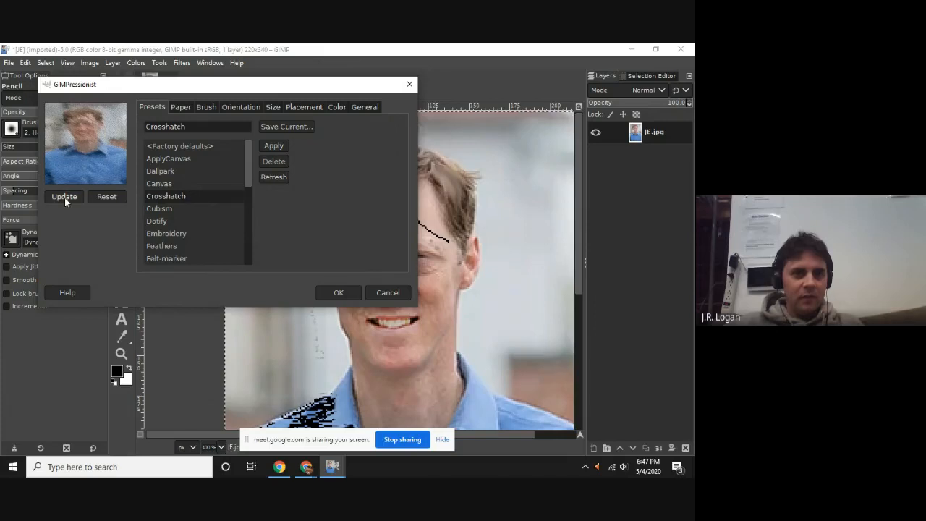
{"action": "left_click", "coordinate": [172, 171]}
{"action": "scroll", "coordinate": [179, 229], "scroll_direction": "down", "scroll_amount": 3}
{"action": "left_click", "coordinate": [180, 194]}
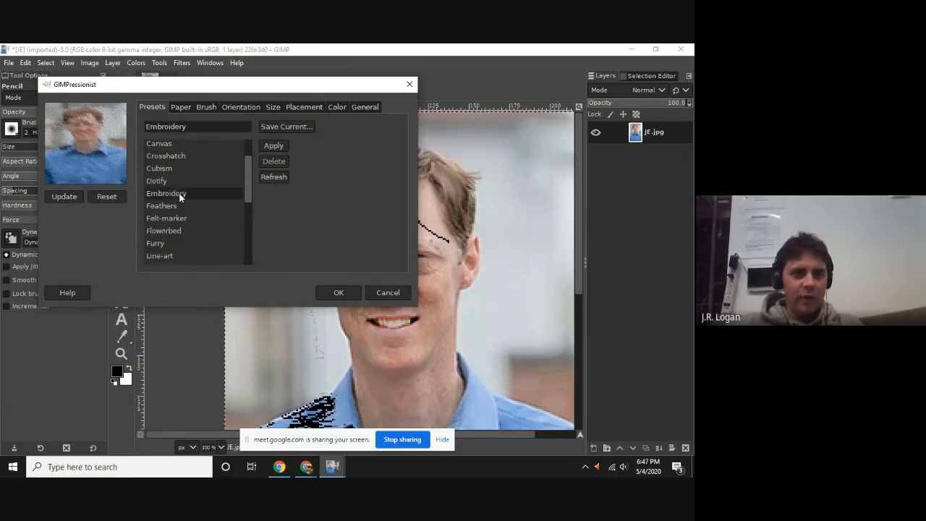
{"action": "left_click", "coordinate": [340, 293]}
Examine the painted effect on the face and shirt, both close up and as a whole.
{"action": "scroll", "coordinate": [429, 313], "scroll_direction": "up", "scroll_amount": 1}
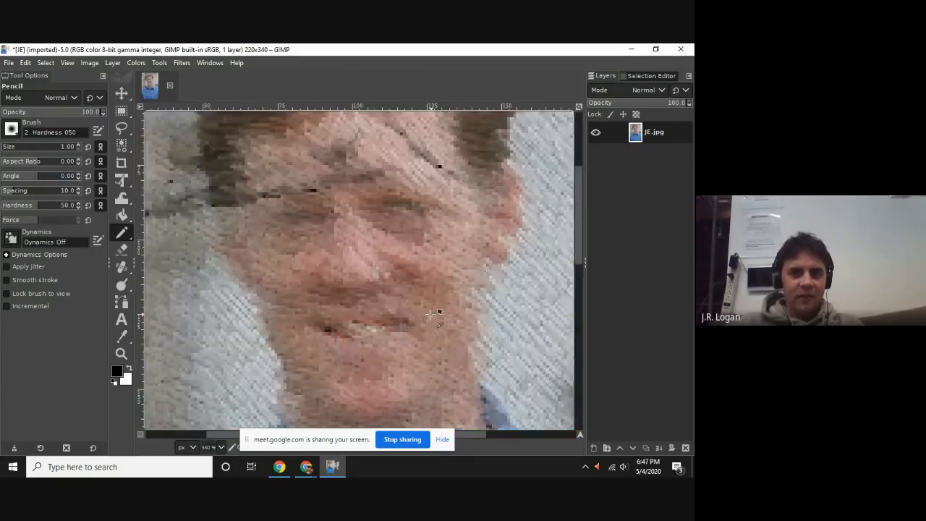
{"action": "scroll", "coordinate": [430, 313], "scroll_direction": "up", "scroll_amount": 1}
{"action": "scroll", "coordinate": [446, 294], "scroll_direction": "down", "scroll_amount": 3}
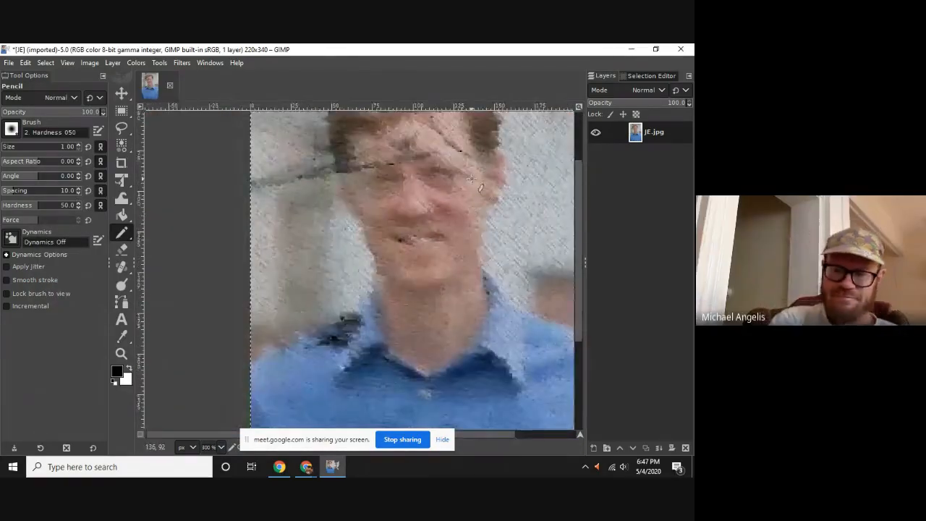
{"action": "scroll", "coordinate": [470, 177], "scroll_direction": "down", "scroll_amount": 2}
{"action": "scroll", "coordinate": [477, 252], "scroll_direction": "up", "scroll_amount": 3}
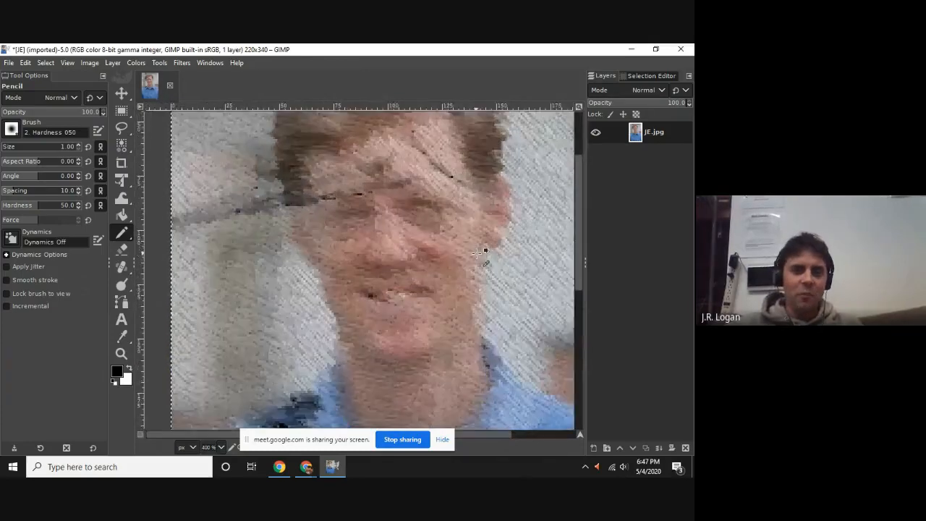
{"action": "scroll", "coordinate": [479, 253], "scroll_direction": "down", "scroll_amount": 4}
{"action": "scroll", "coordinate": [471, 256], "scroll_direction": "down", "scroll_amount": 3, "text": "ctrl"}
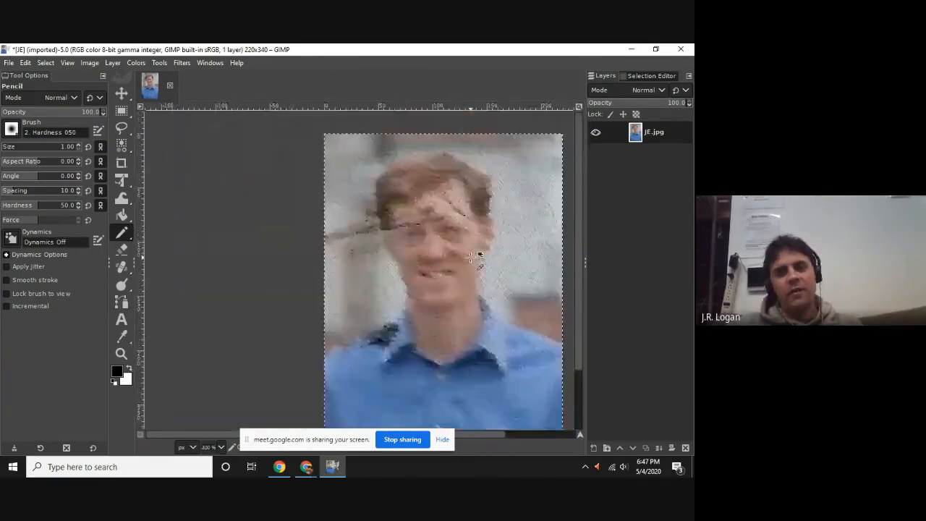
{"action": "scroll", "coordinate": [470, 257], "scroll_direction": "up", "scroll_amount": 3, "text": "ctrl"}
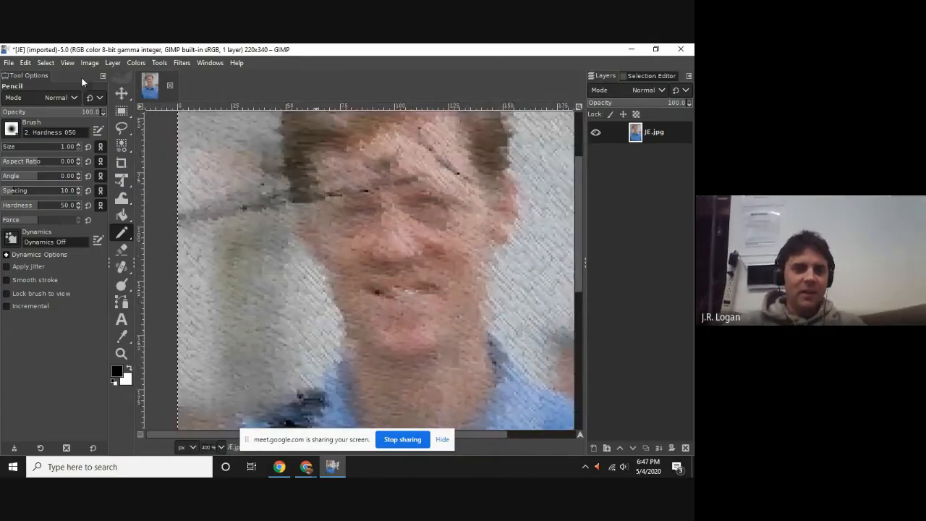
Undo the GIMPressionist effect and try the Glass Tile filter with a tile width and height of 25.
{"action": "left_click", "coordinate": [210, 63]}
{"action": "left_click", "coordinate": [431, 63]}
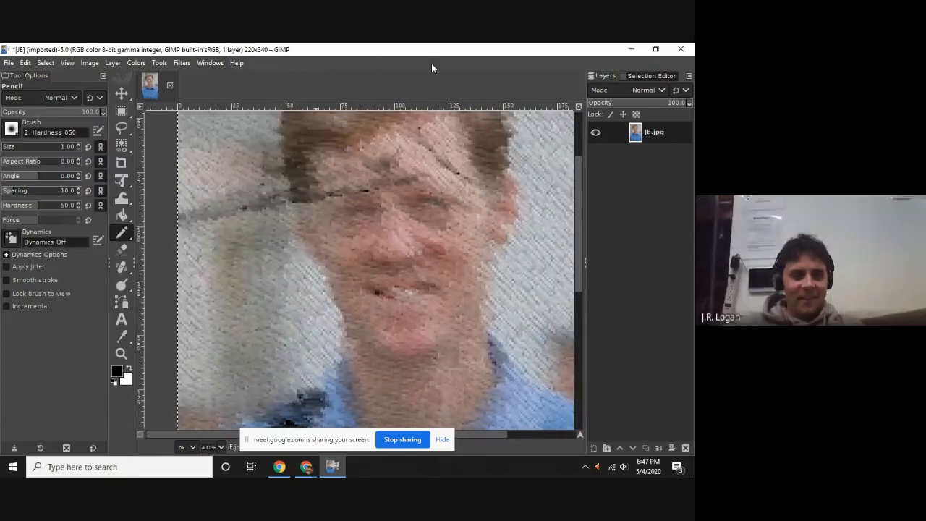
{"action": "left_click", "coordinate": [182, 63]}
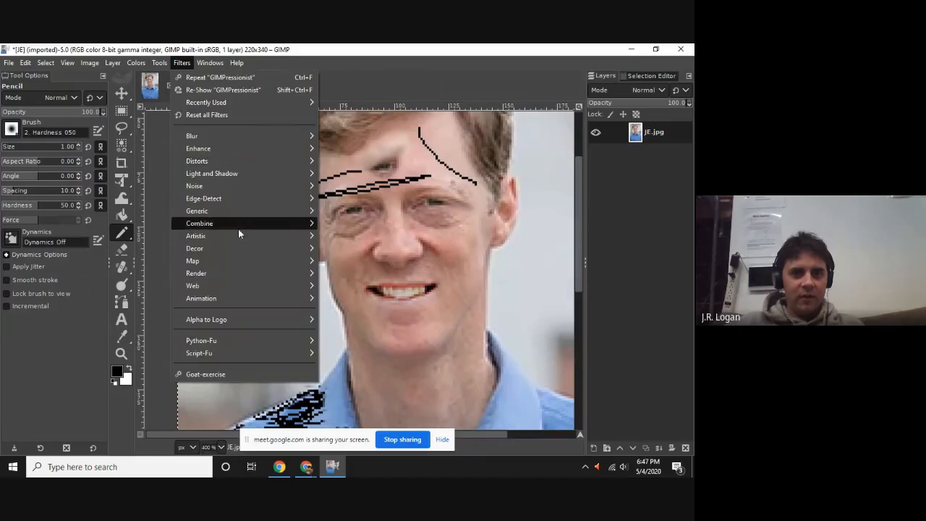
{"action": "mouse_move", "coordinate": [233, 235]}
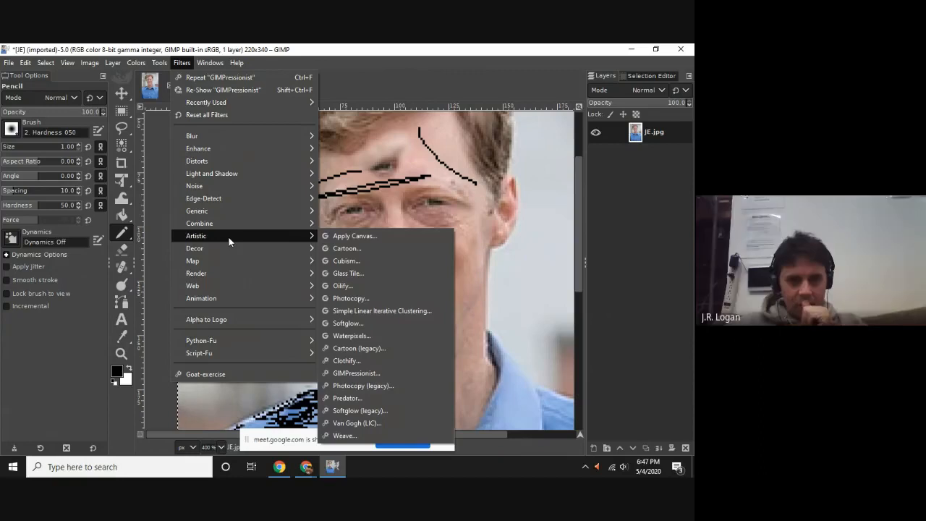
{"action": "left_click", "coordinate": [377, 273]}
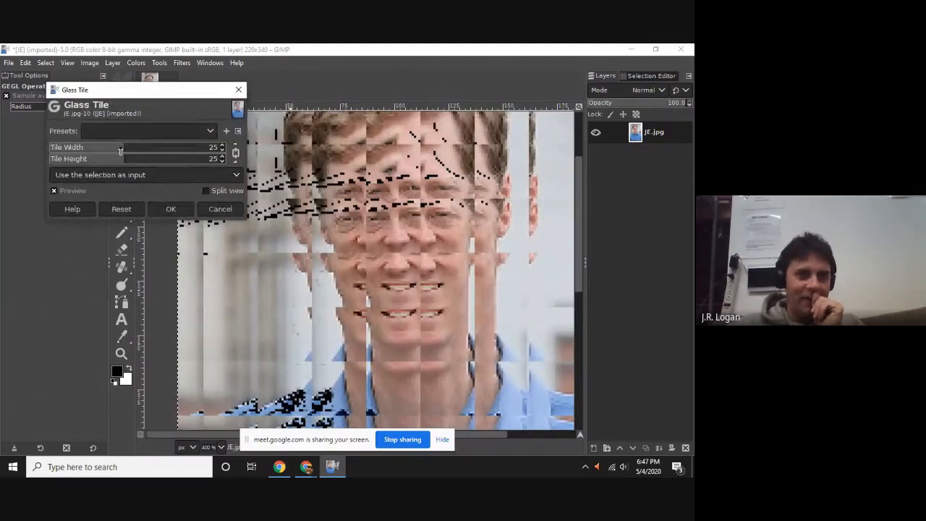
{"action": "mouse_move", "coordinate": [121, 150]}
{"action": "left_mouse_down"}
{"action": "mouse_move", "coordinate": [186, 162]}
{"action": "mouse_move", "coordinate": [125, 161]}
{"action": "left_mouse_up"}
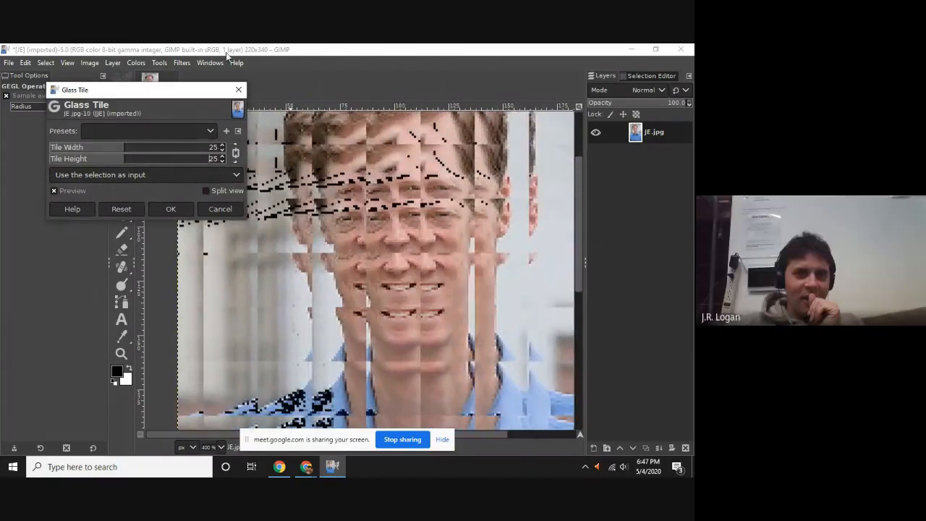
{"action": "left_click", "coordinate": [217, 213]}
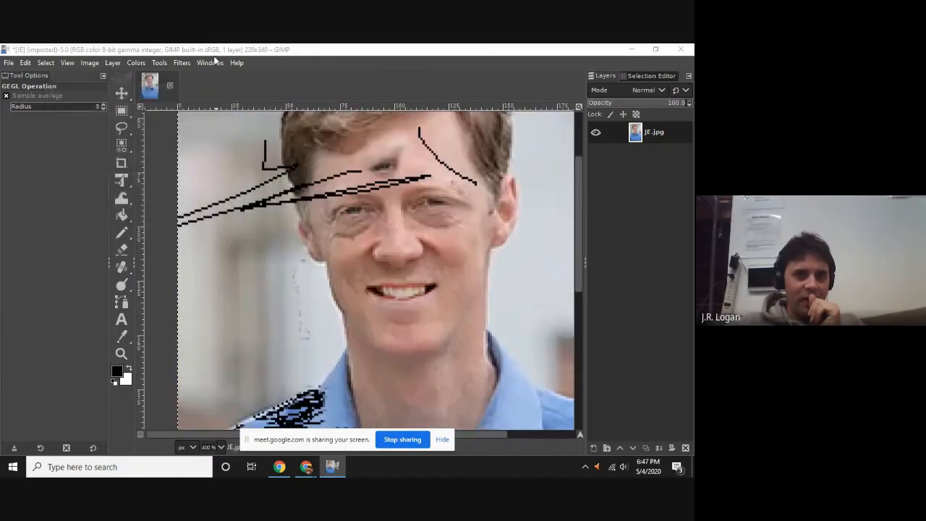
{"action": "left_click", "coordinate": [204, 64]}
{"action": "mouse_move", "coordinate": [181, 63]}
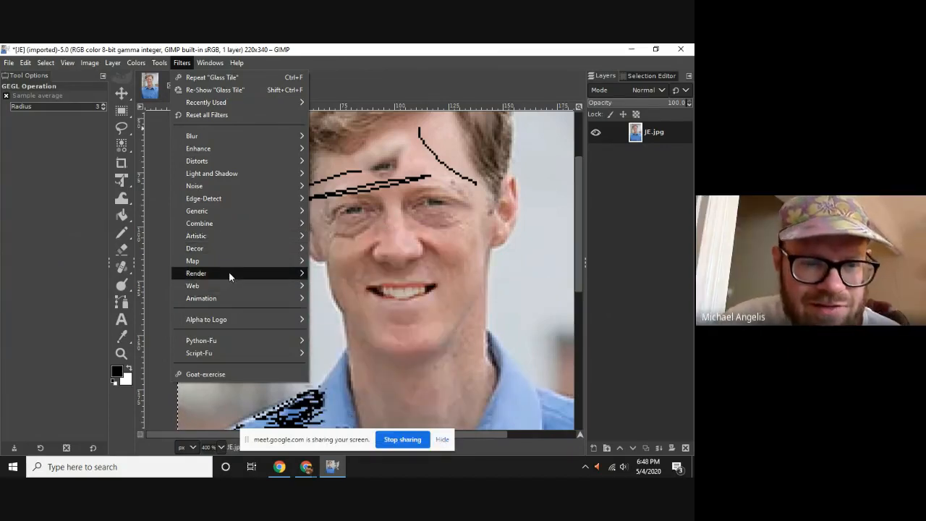
{"action": "mouse_move", "coordinate": [229, 272]}
{"action": "mouse_move", "coordinate": [350, 277]}
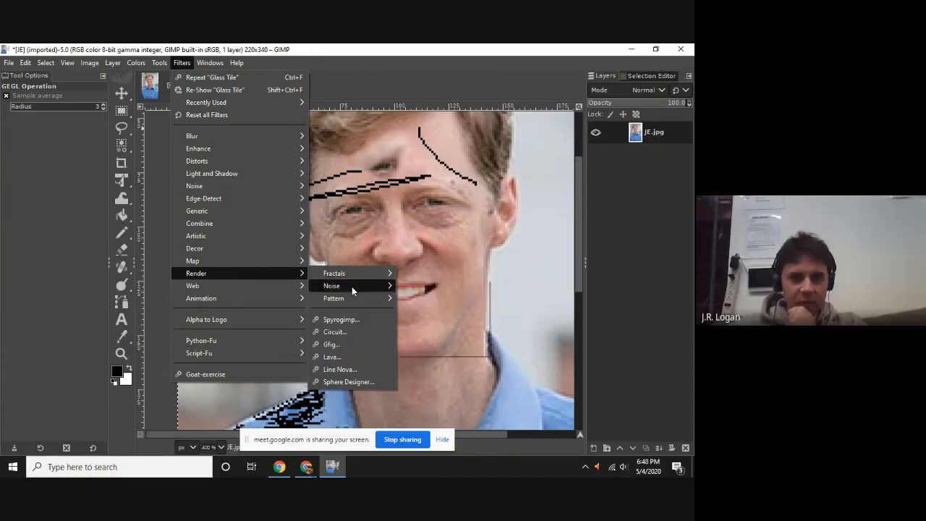
{"action": "mouse_move", "coordinate": [347, 299]}
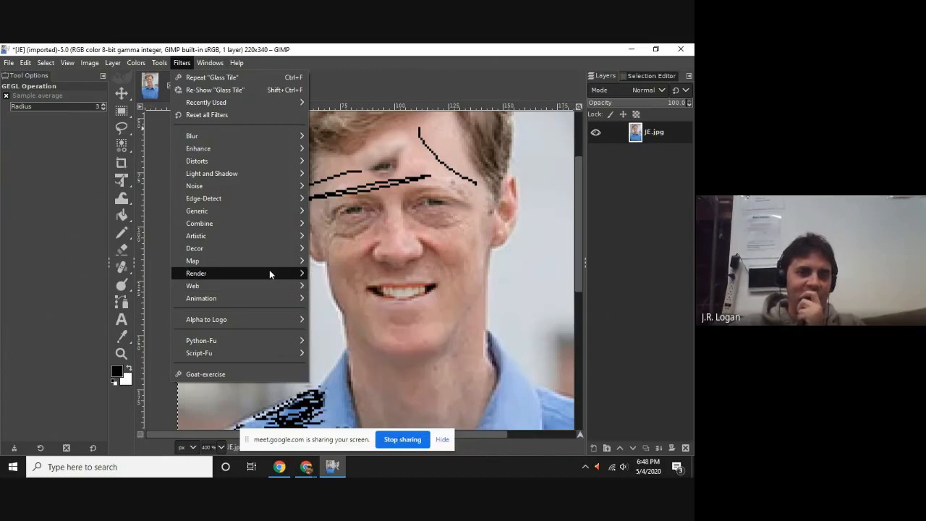
{"action": "mouse_move", "coordinate": [260, 177]}
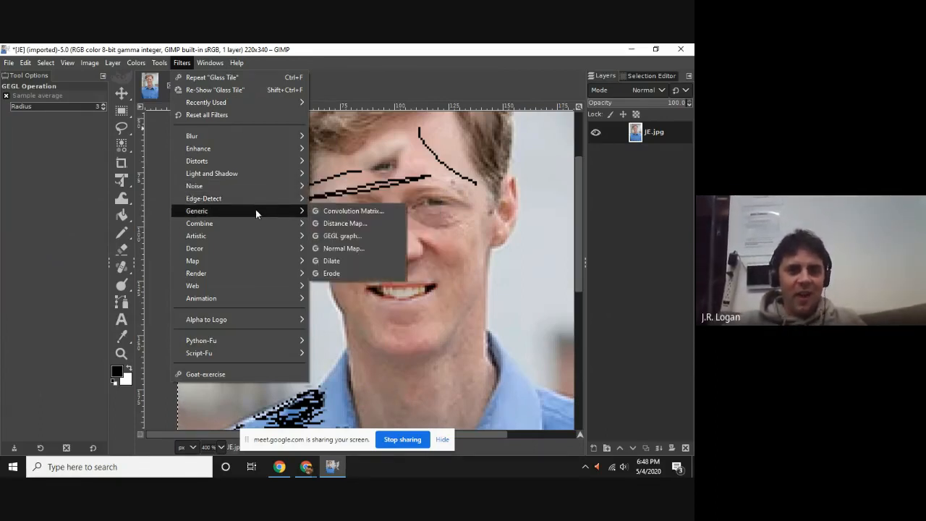
{"action": "mouse_move", "coordinate": [253, 222]}
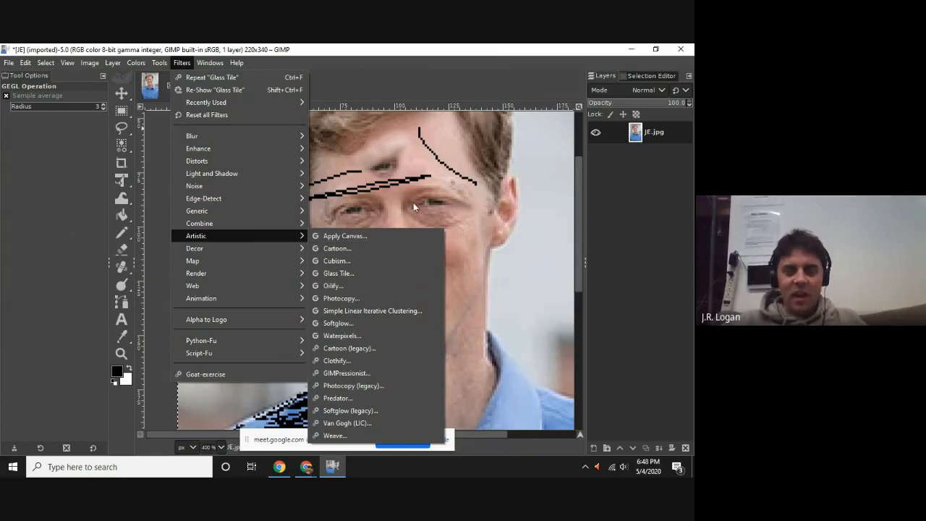
{"action": "left_click", "coordinate": [468, 314]}
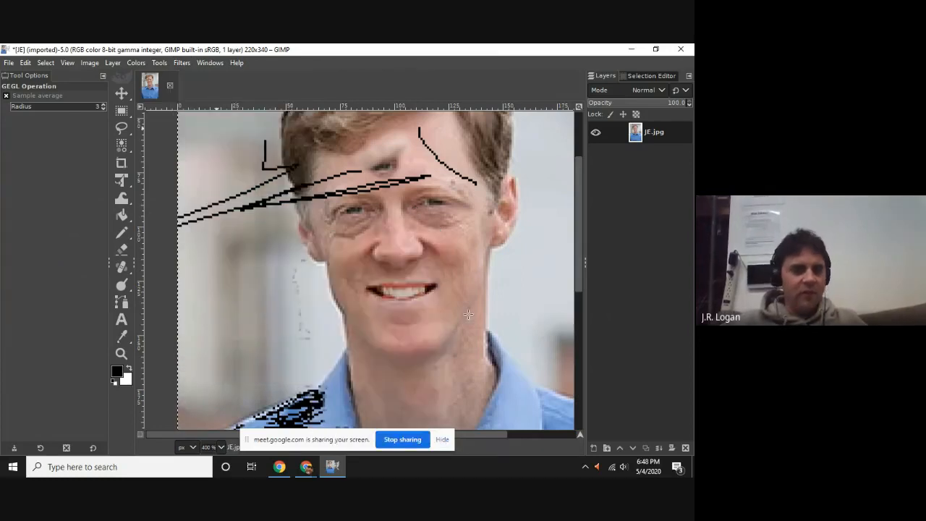
Switch to the Crop tool and end the meeting's screen sharing.
{"action": "left_click", "coordinate": [121, 164]}
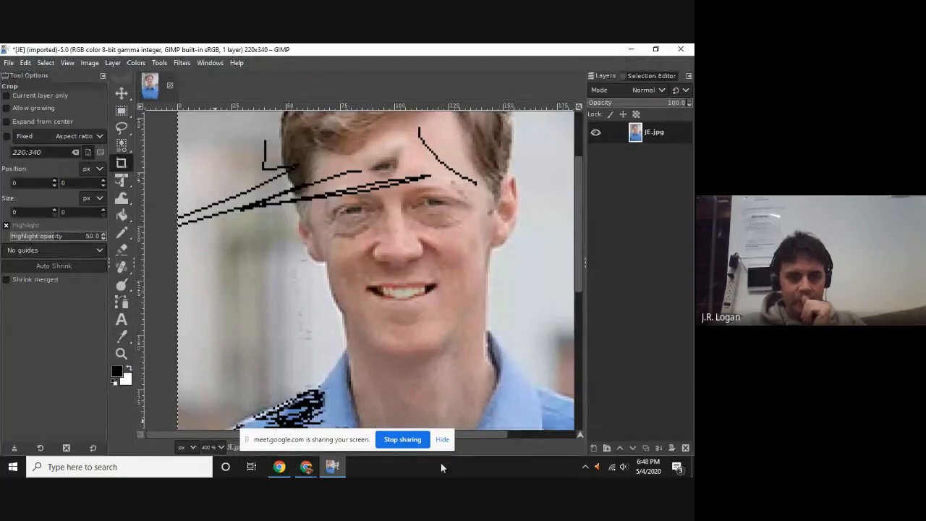
{"action": "left_click", "coordinate": [418, 439]}
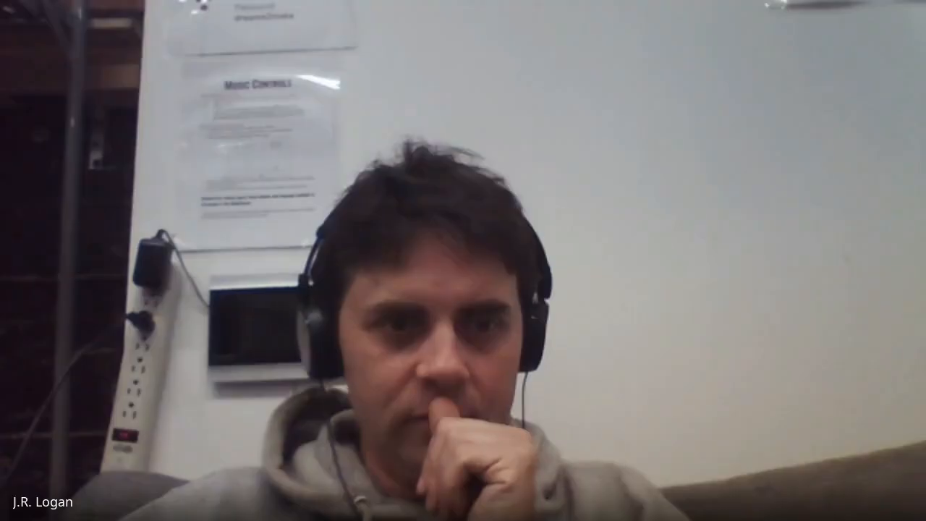
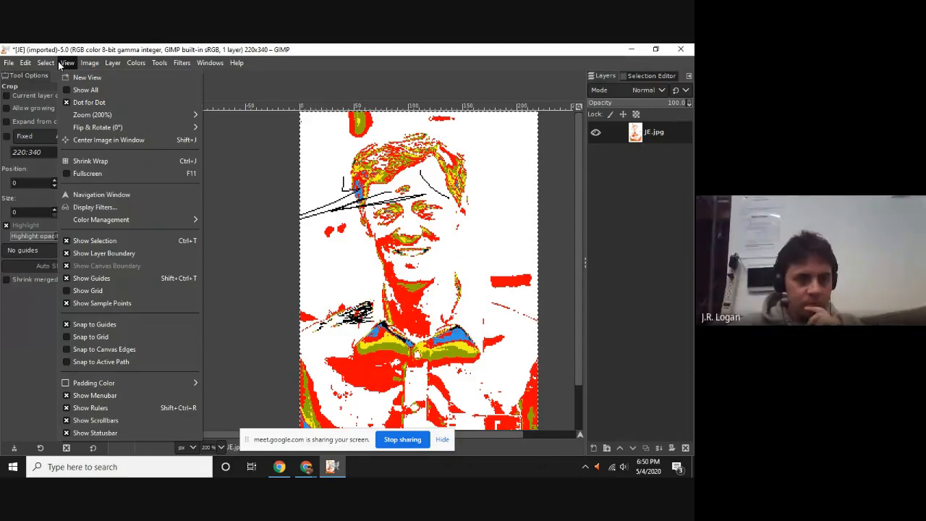
Undo the red, yellow and white recoloring of the portrait to restore its photographic colors.
{"action": "mouse_move", "coordinate": [81, 65]}
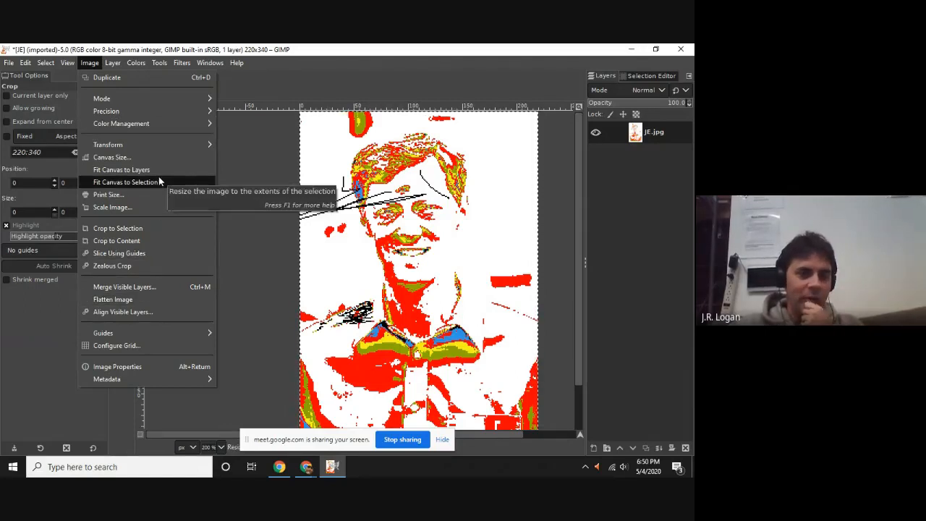
{"action": "mouse_move", "coordinate": [110, 63]}
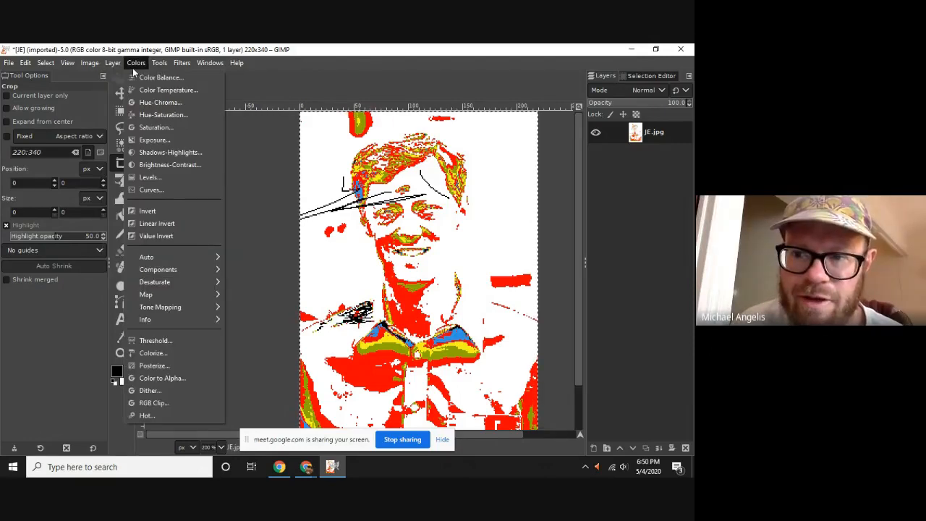
{"action": "key", "text": "Escape"}
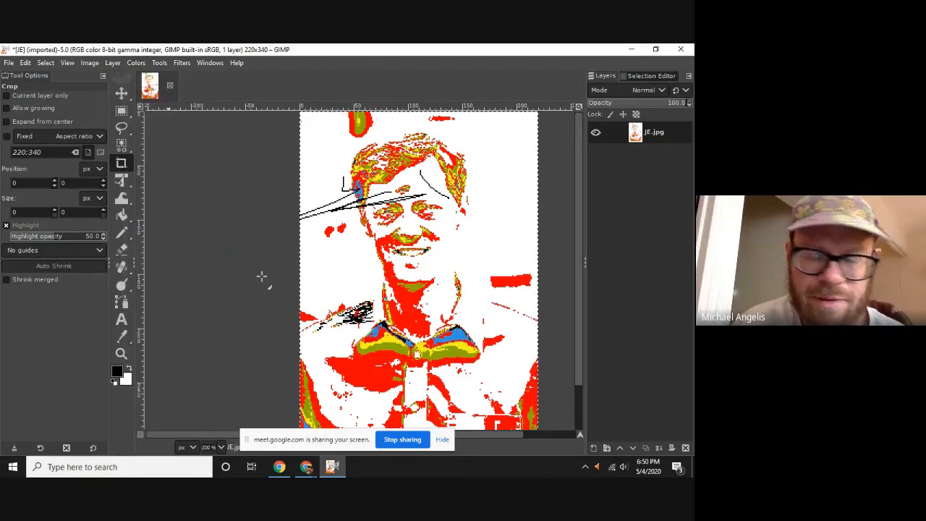
{"action": "key", "text": "ctrl+z"}
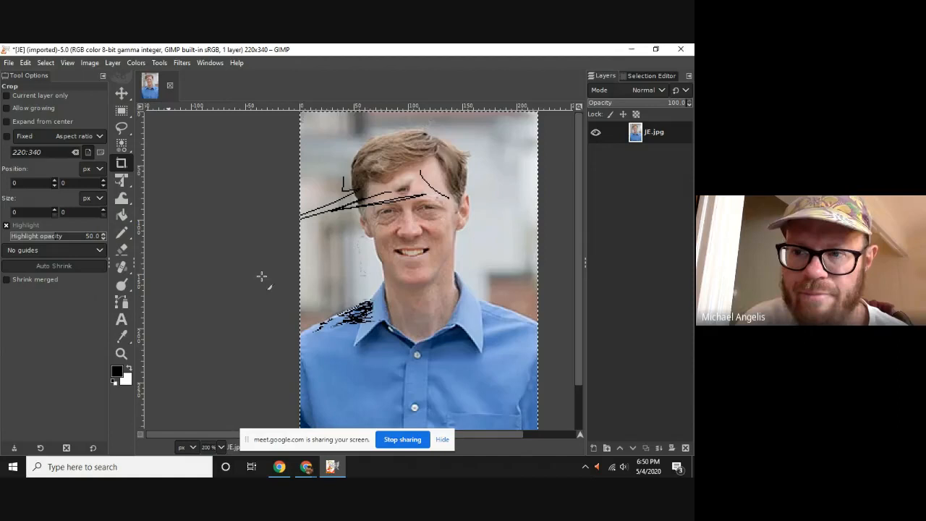
{"action": "left_click", "coordinate": [44, 64]}
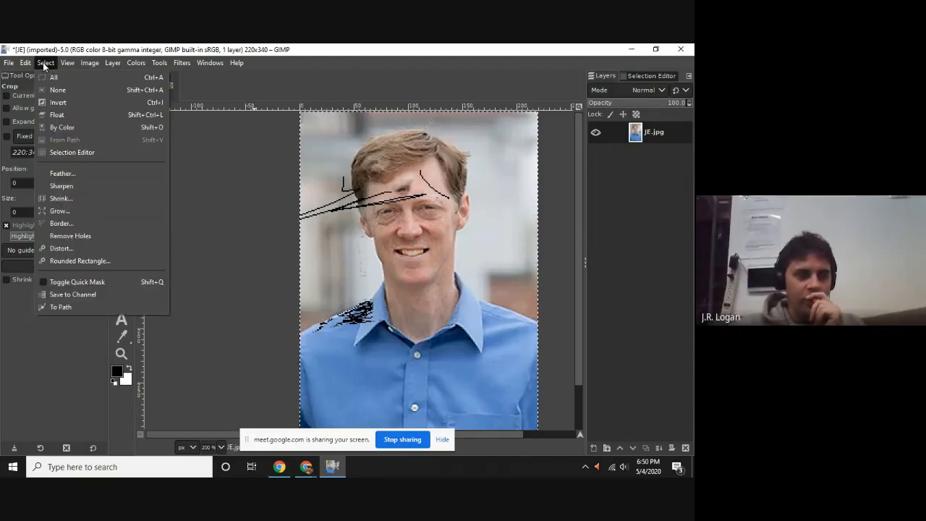
{"action": "mouse_move", "coordinate": [26, 65]}
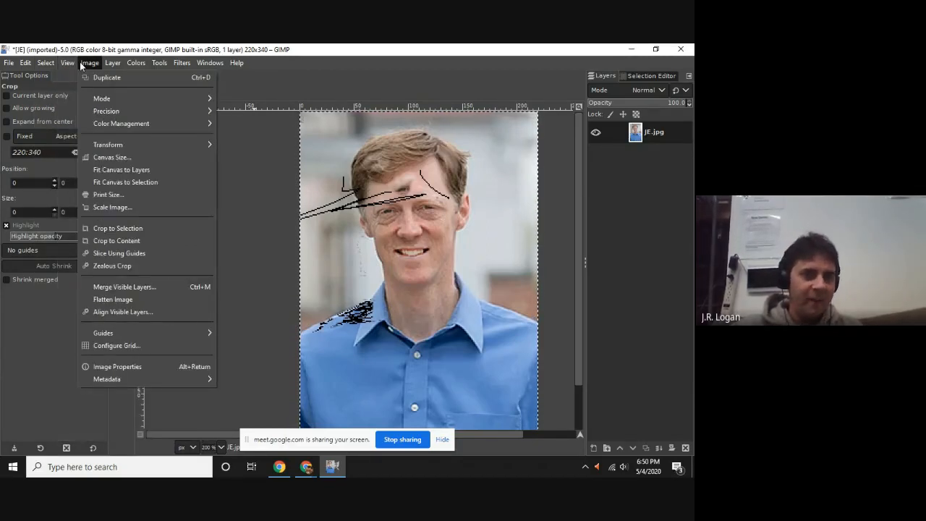
{"action": "mouse_move", "coordinate": [197, 123]}
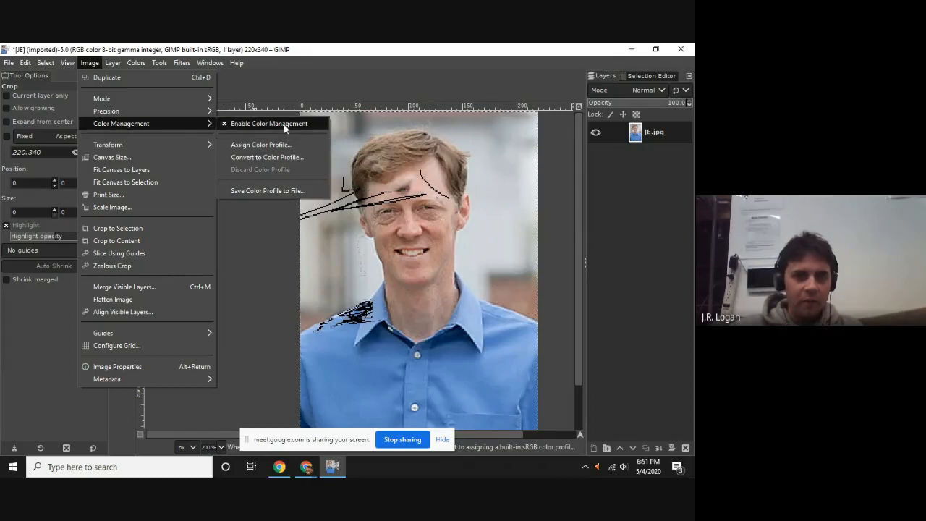
{"action": "left_click", "coordinate": [278, 161]}
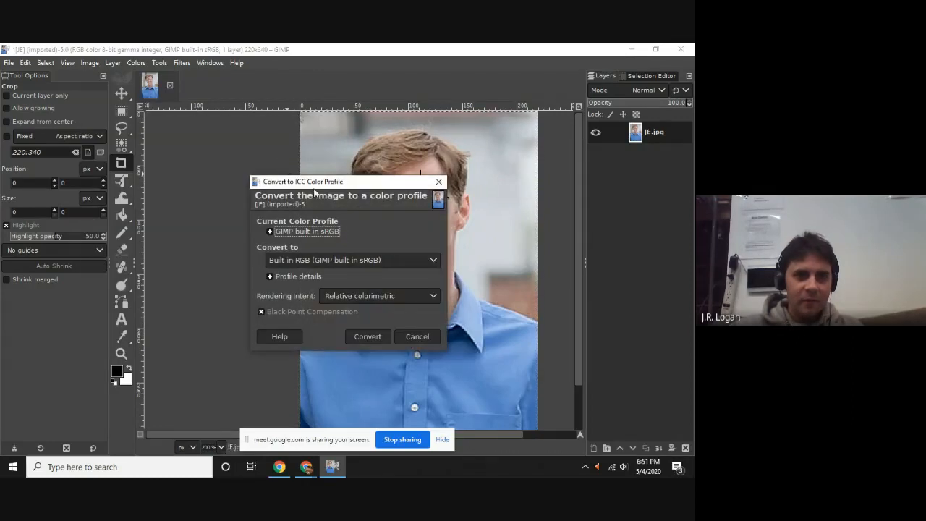
{"action": "left_click_drag", "start_coordinate": [317, 194], "coordinate": [193, 135]}
{"action": "left_click", "coordinate": [175, 199]}
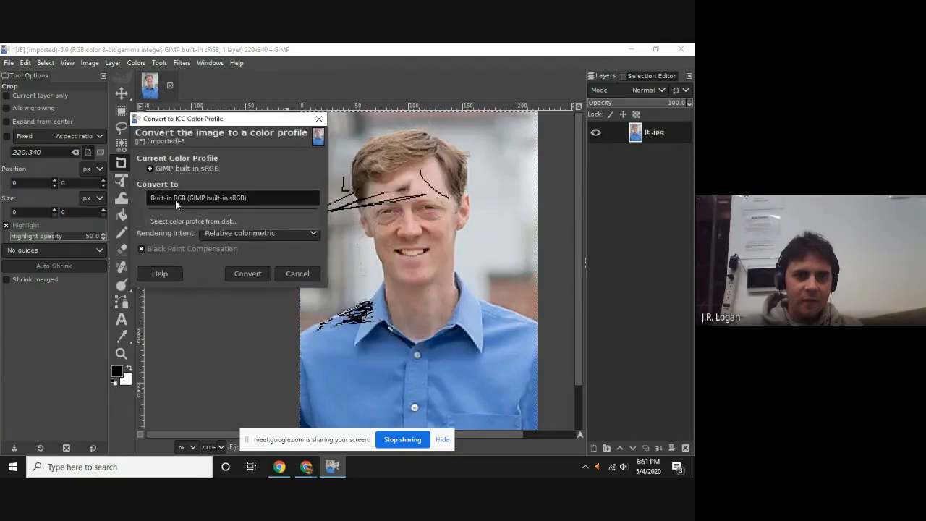
{"action": "left_click", "coordinate": [262, 163]}
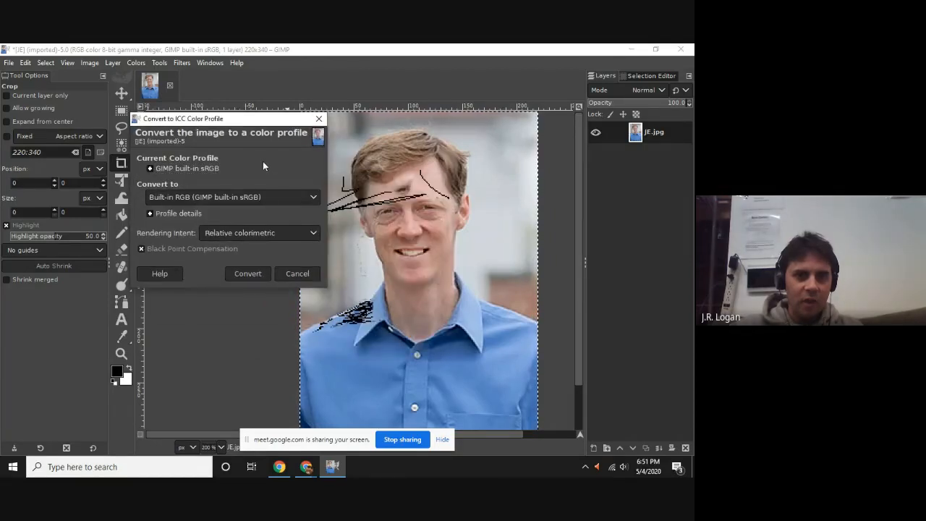
{"action": "left_click", "coordinate": [237, 232]}
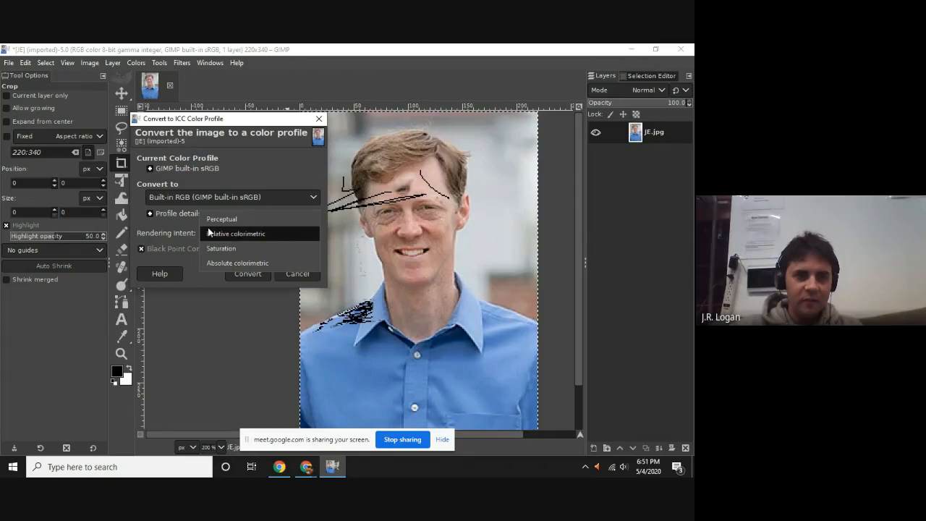
{"action": "left_click", "coordinate": [174, 217]}
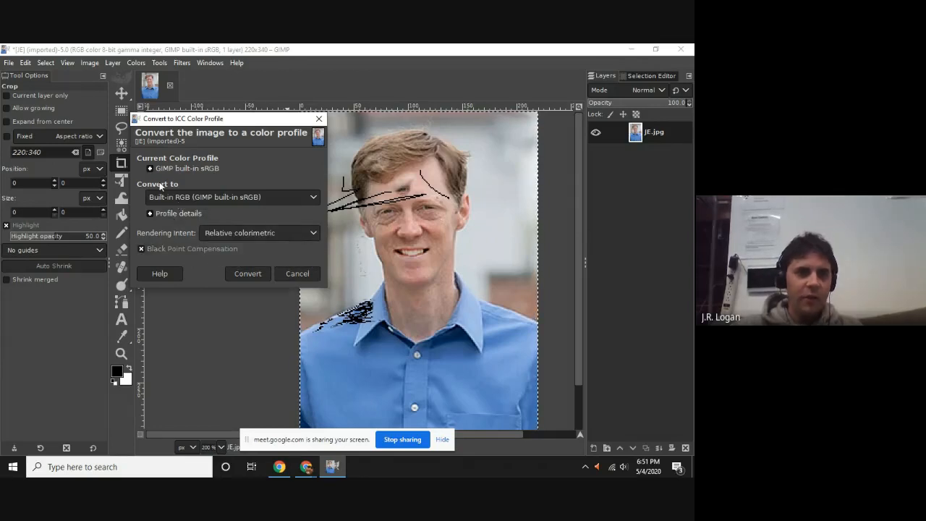
{"action": "left_click", "coordinate": [319, 119]}
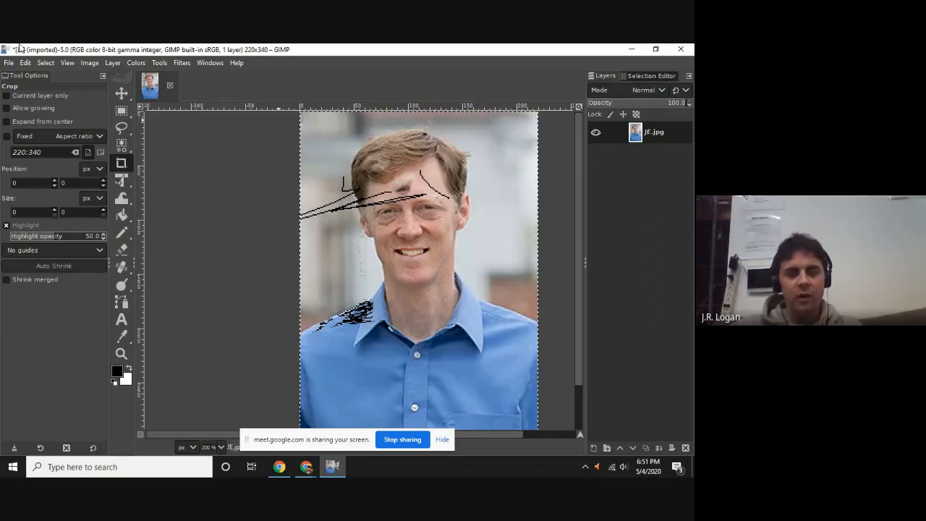
{"action": "left_click", "coordinate": [106, 65]}
{"action": "left_click", "coordinate": [104, 64]}
{"action": "left_click", "coordinate": [90, 64]}
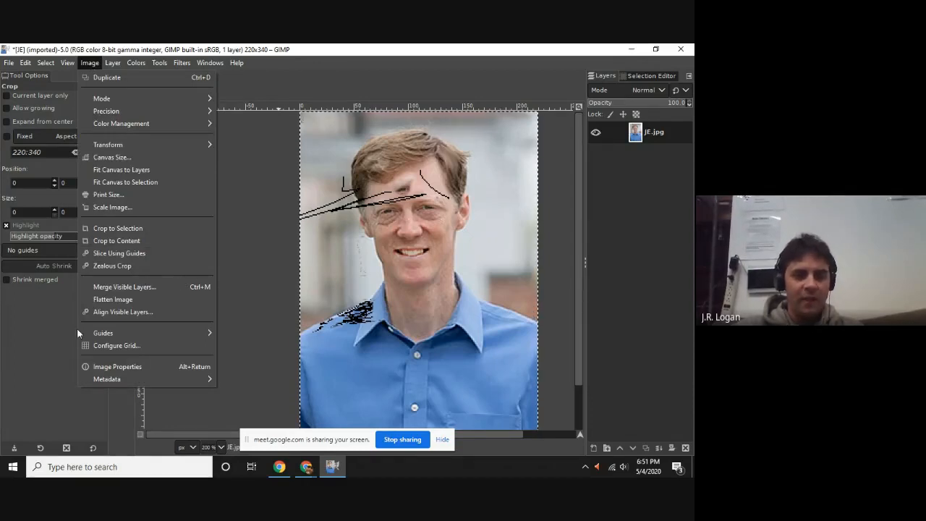
{"action": "left_click", "coordinate": [66, 63]}
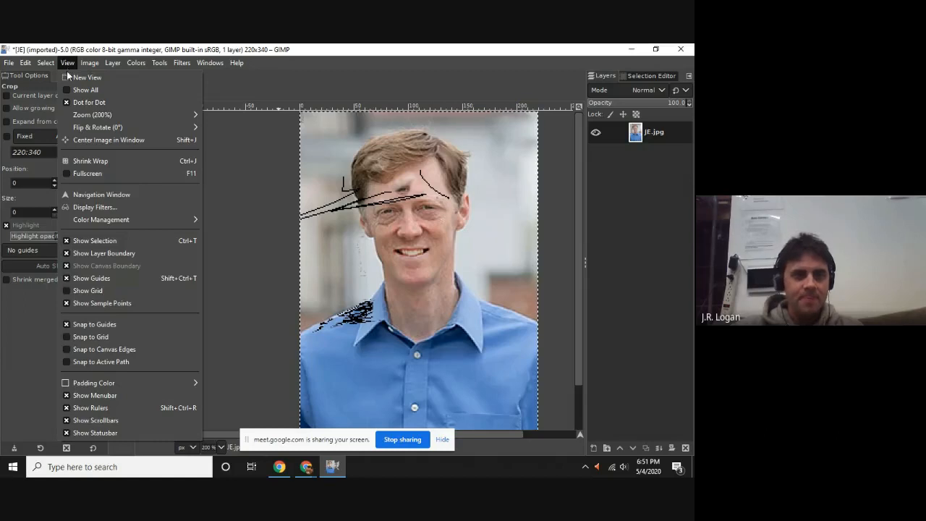
{"action": "mouse_move", "coordinate": [131, 65]}
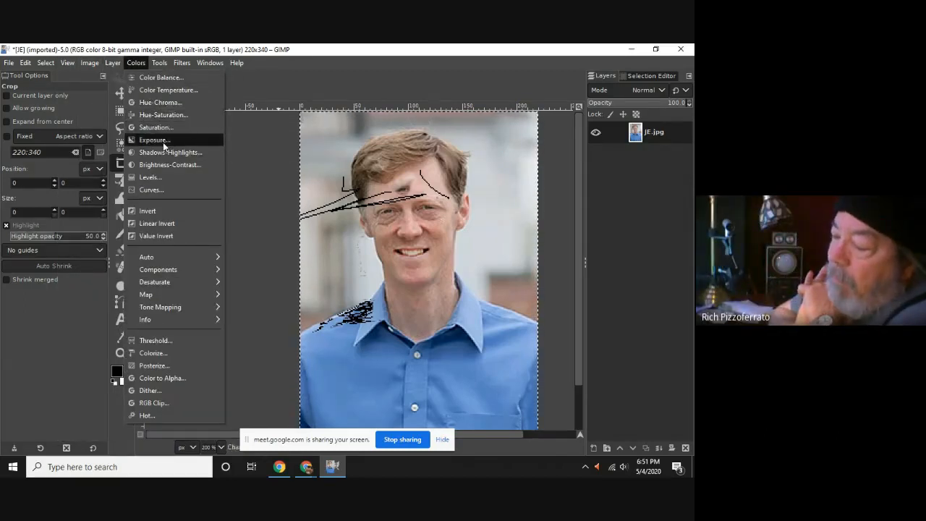
{"action": "mouse_move", "coordinate": [194, 291]}
{"action": "mouse_move", "coordinate": [196, 269]}
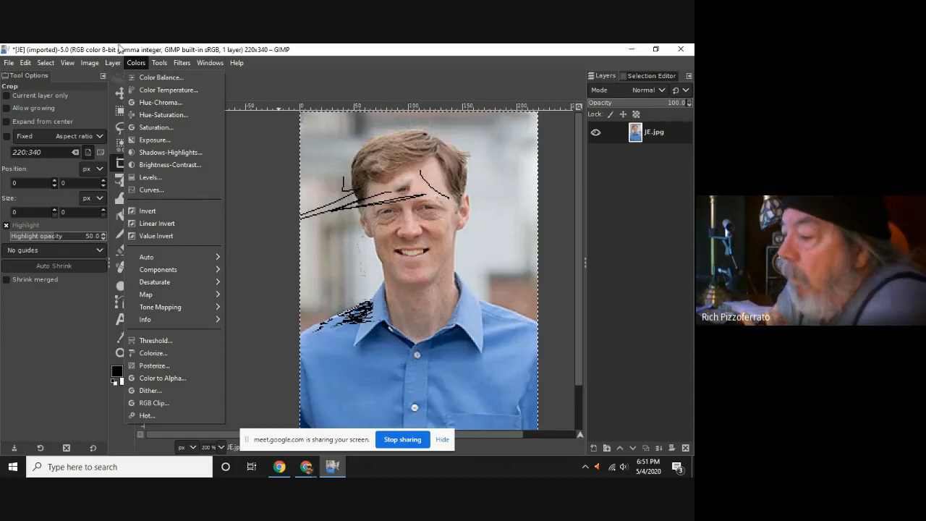
Convert the portrait to indexed color mode with an optimum palette of at most 4 colors.
{"action": "mouse_move", "coordinate": [104, 68]}
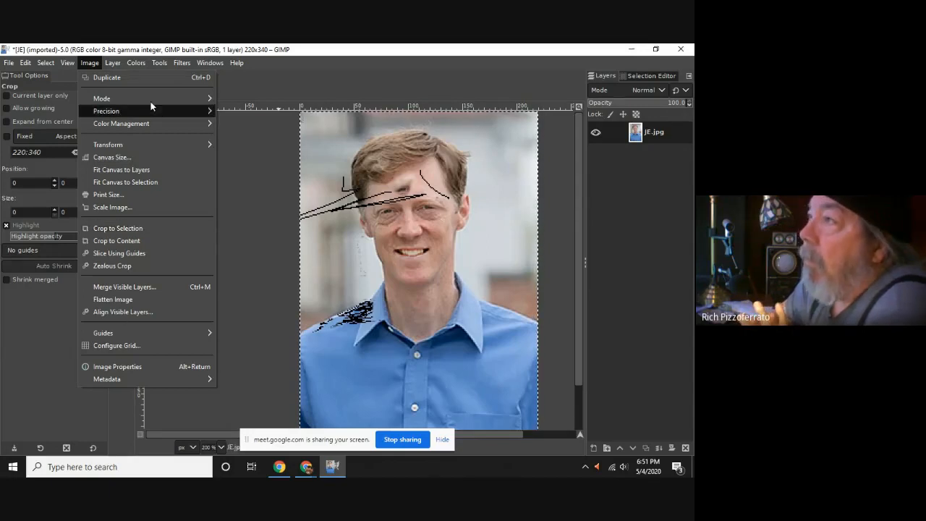
{"action": "mouse_move", "coordinate": [150, 102]}
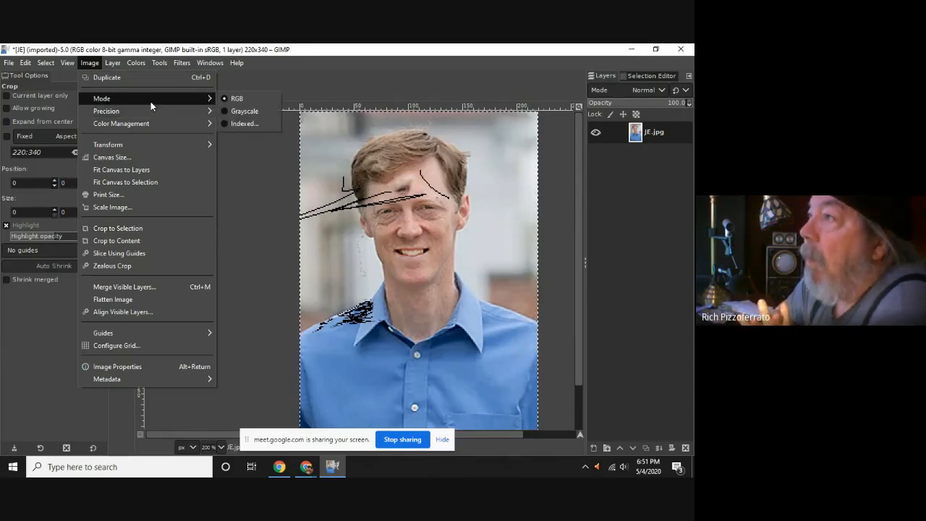
{"action": "left_click", "coordinate": [250, 123]}
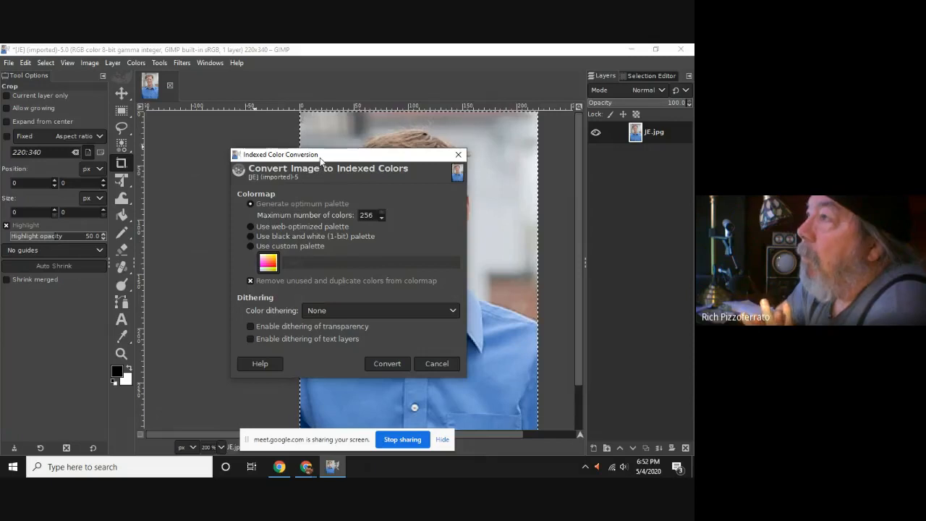
{"action": "left_click_drag", "start_coordinate": [321, 158], "coordinate": [117, 96]}
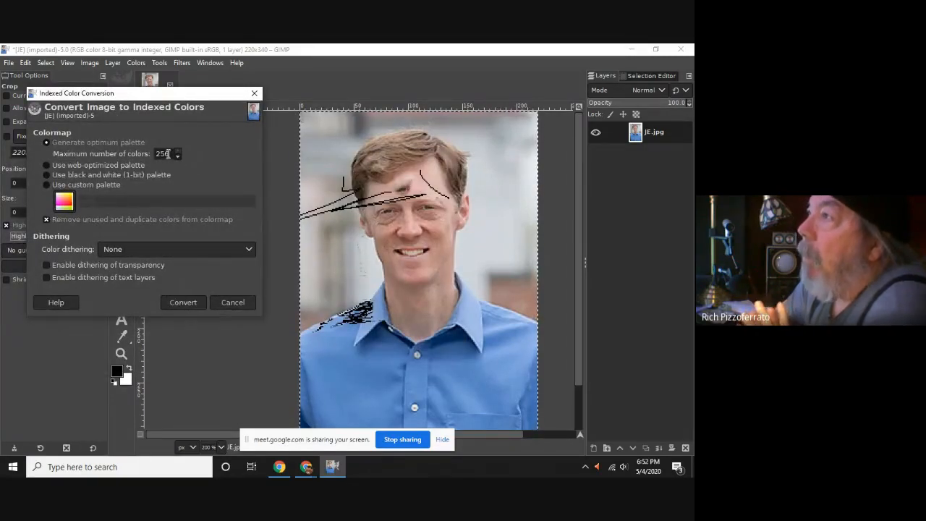
{"action": "left_click_drag", "start_coordinate": [170, 154], "coordinate": [140, 157]}
{"action": "type", "text": "4"}
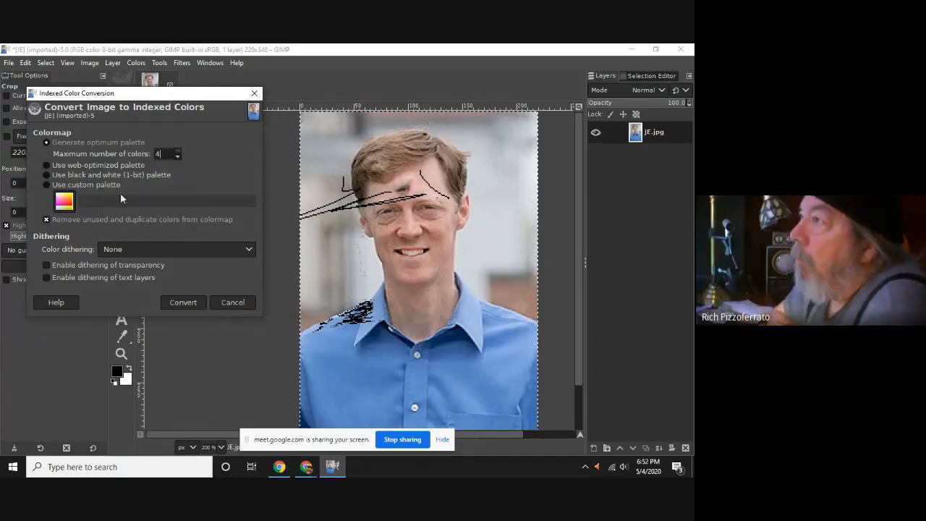
{"action": "left_click", "coordinate": [187, 303]}
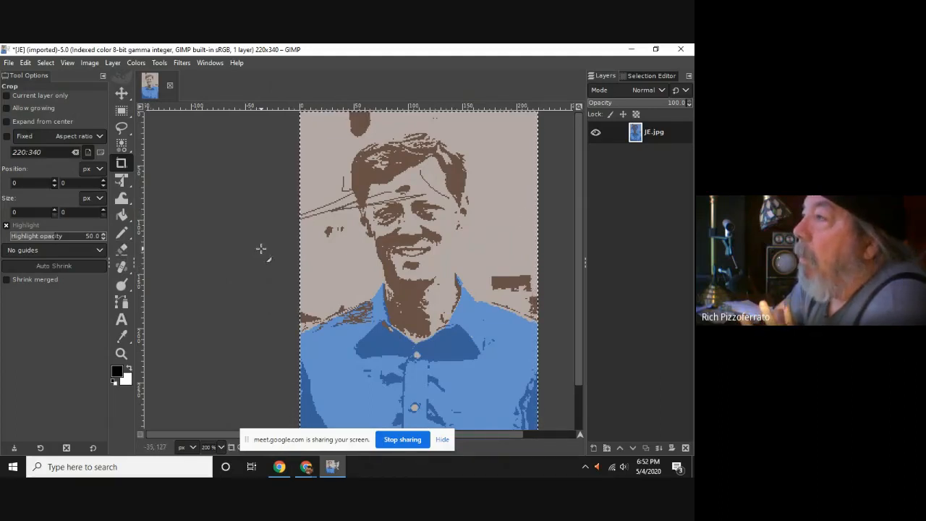
{"action": "scroll", "coordinate": [410, 230], "scroll_direction": "down", "scroll_amount": 3}
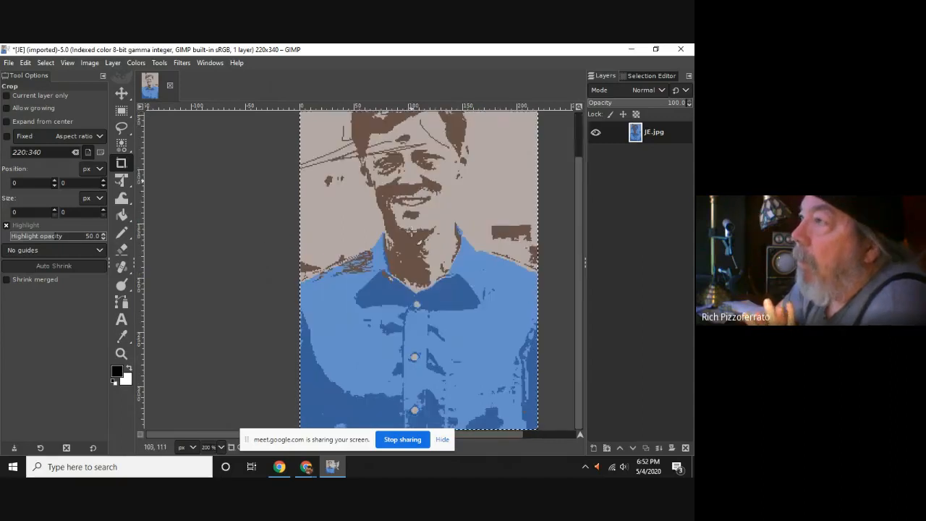
{"action": "scroll", "coordinate": [411, 230], "scroll_direction": "up", "scroll_amount": 3}
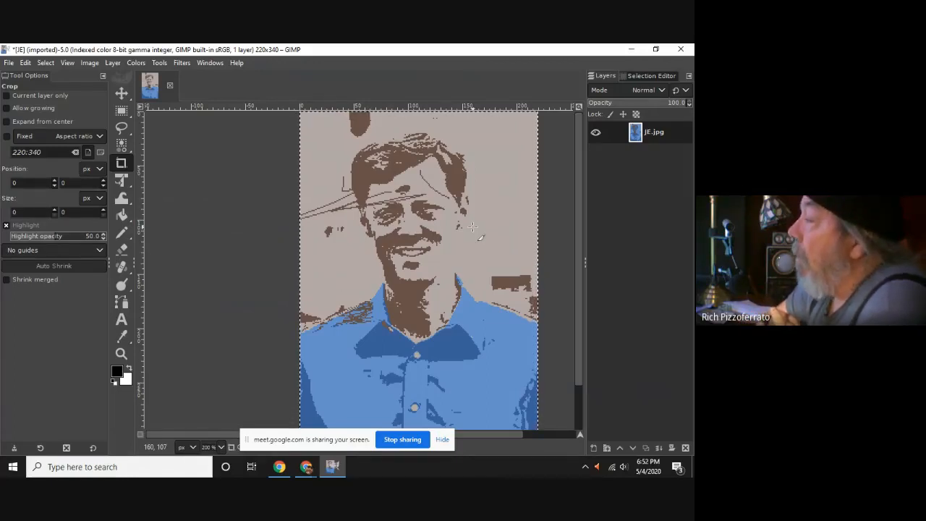
Check the Google Meet window, return to GIMP and review the portrait's image mode options.
{"action": "key", "text": "alt+Tab"}
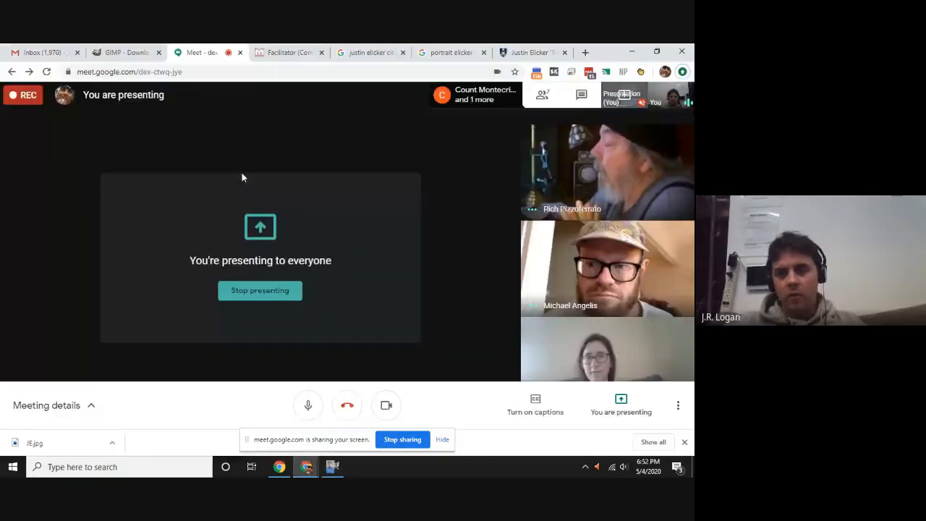
{"action": "key", "text": "alt+Tab"}
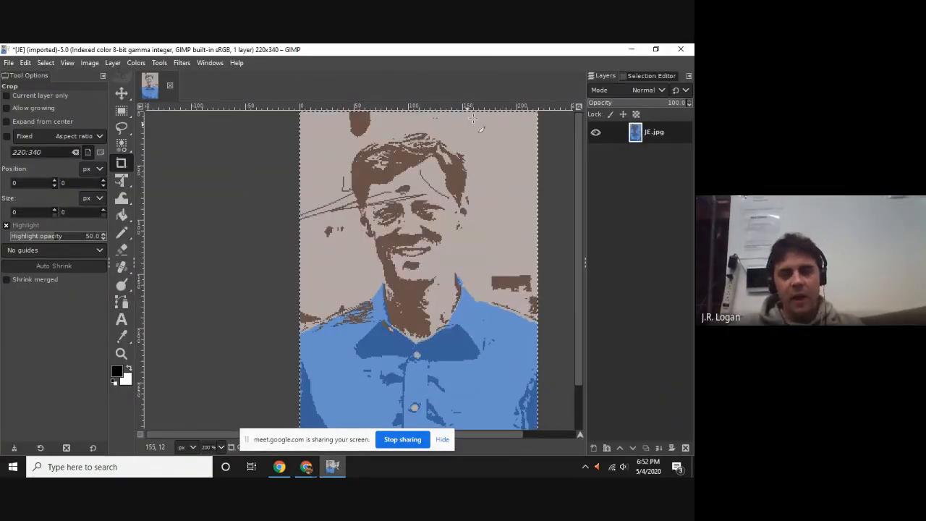
{"action": "left_click", "coordinate": [90, 63]}
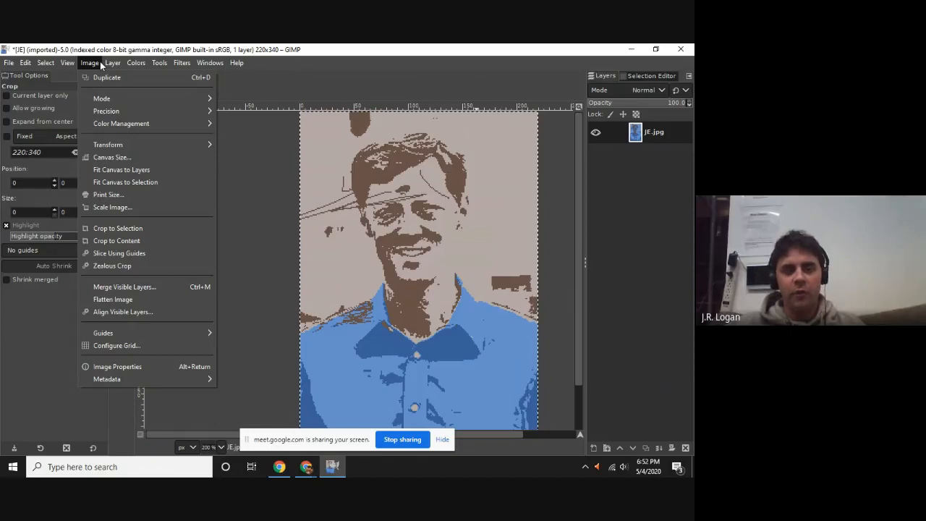
{"action": "mouse_move", "coordinate": [104, 100]}
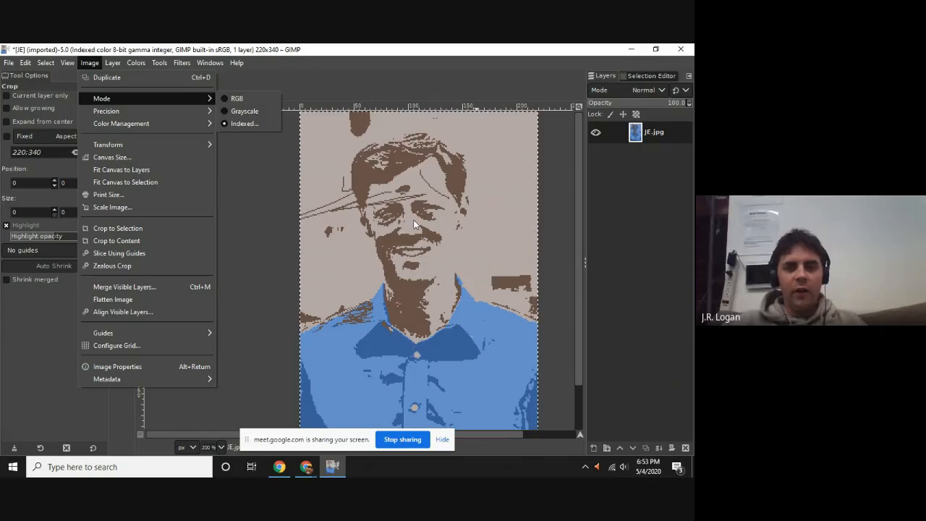
{"action": "key", "text": "alt+Tab"}
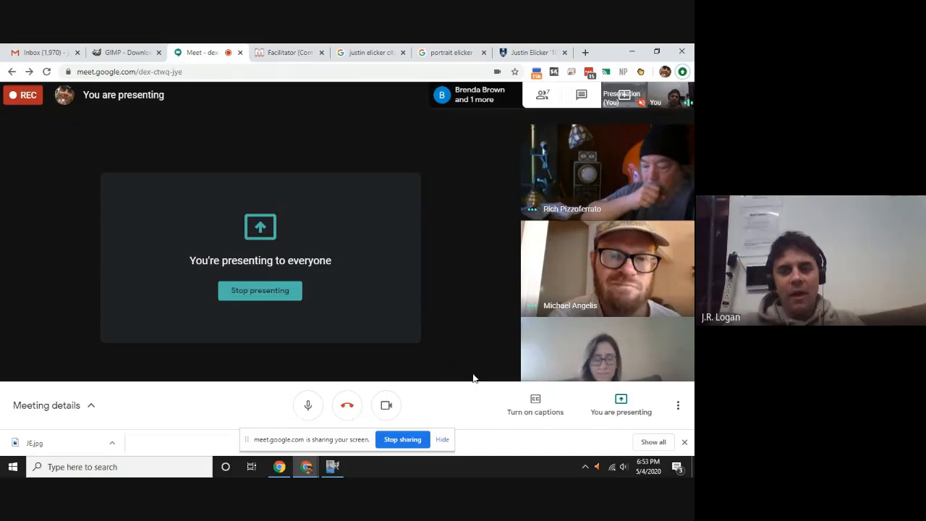
{"action": "key", "text": "alt+Tab"}
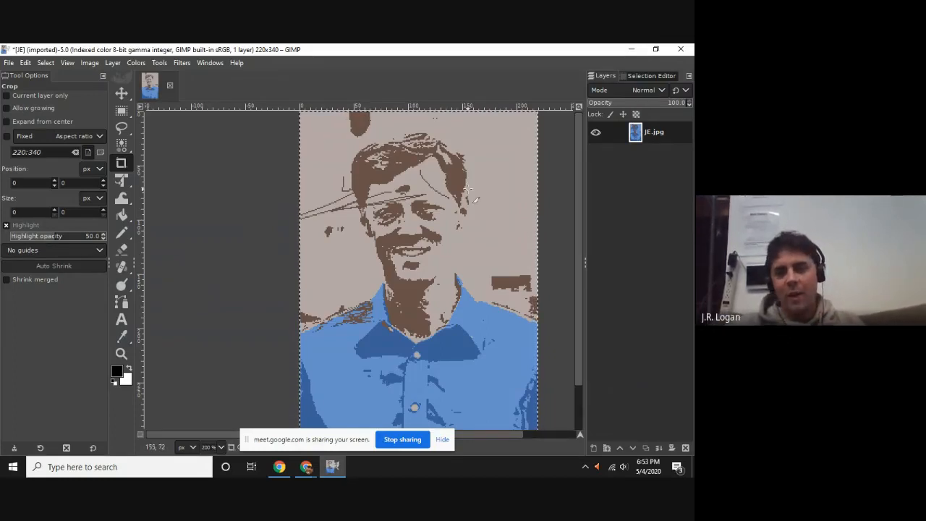
{"action": "key", "text": "alt+Tab"}
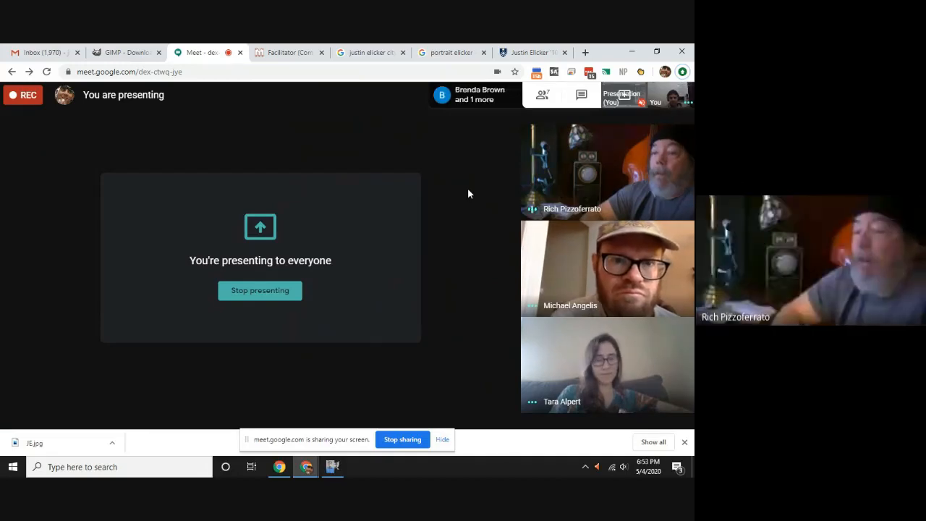
{"action": "key", "text": "alt+Tab"}
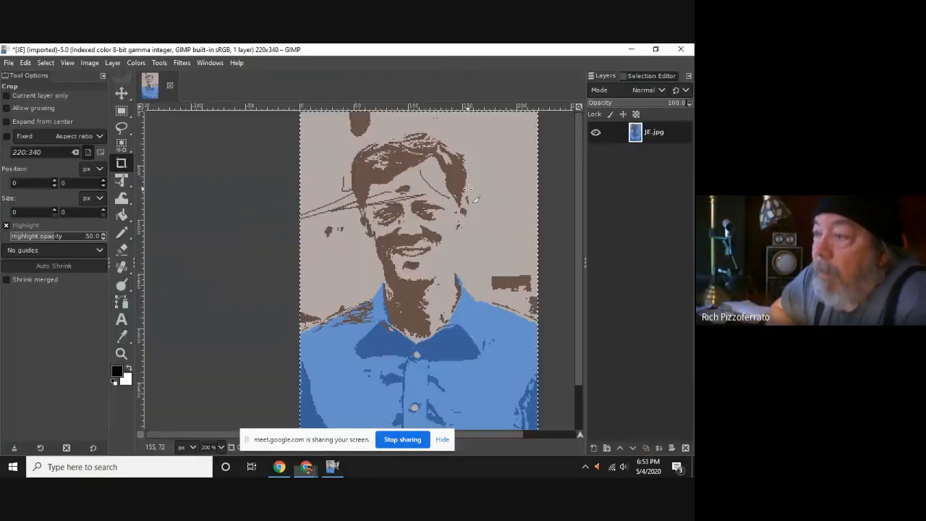
{"action": "key", "text": "alt+Tab"}
{"action": "key", "text": "alt+Tab"}
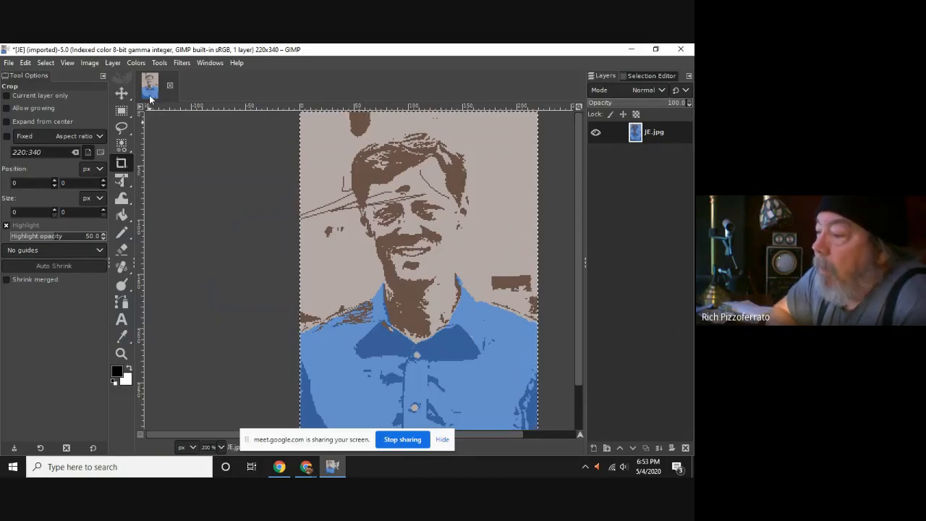
{"action": "key", "text": "alt+Tab"}
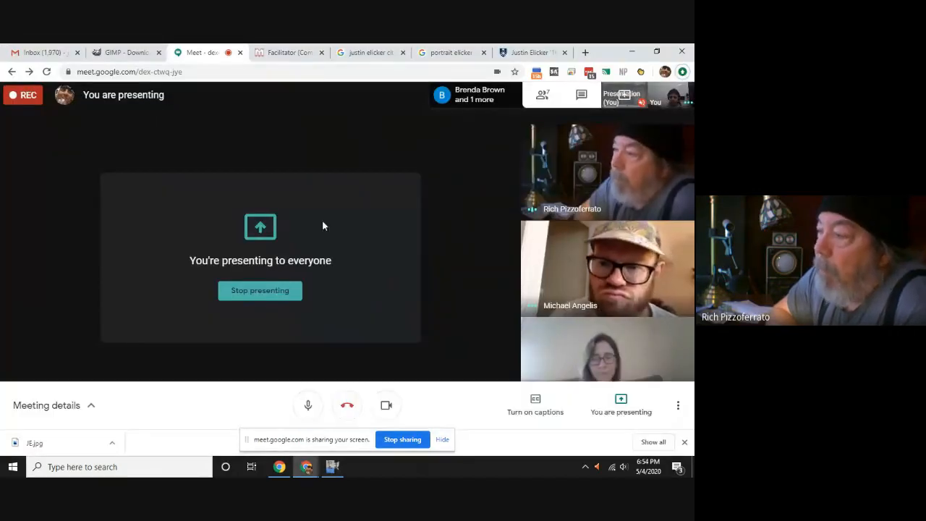
Switch to GIMP and undo the portrait's indexed color conversion.
{"action": "key", "text": "alt+Tab"}
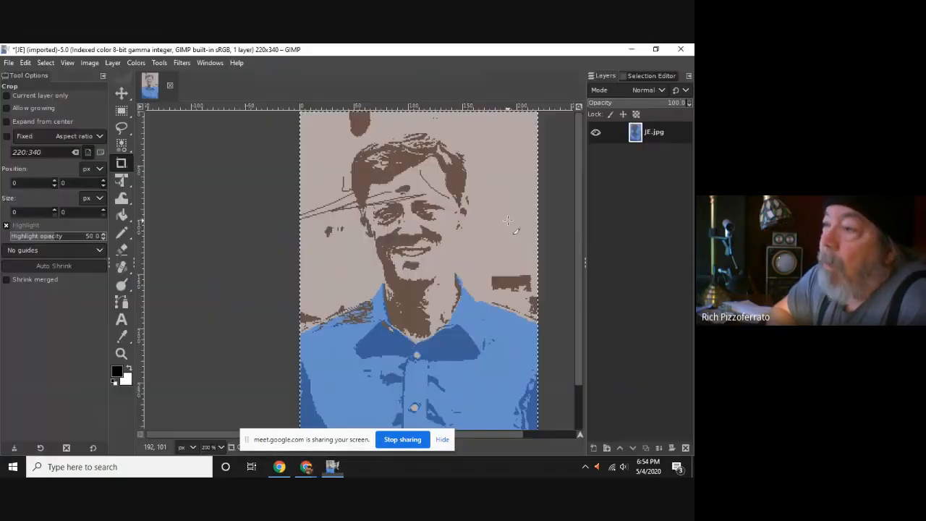
{"action": "left_click", "coordinate": [94, 63]}
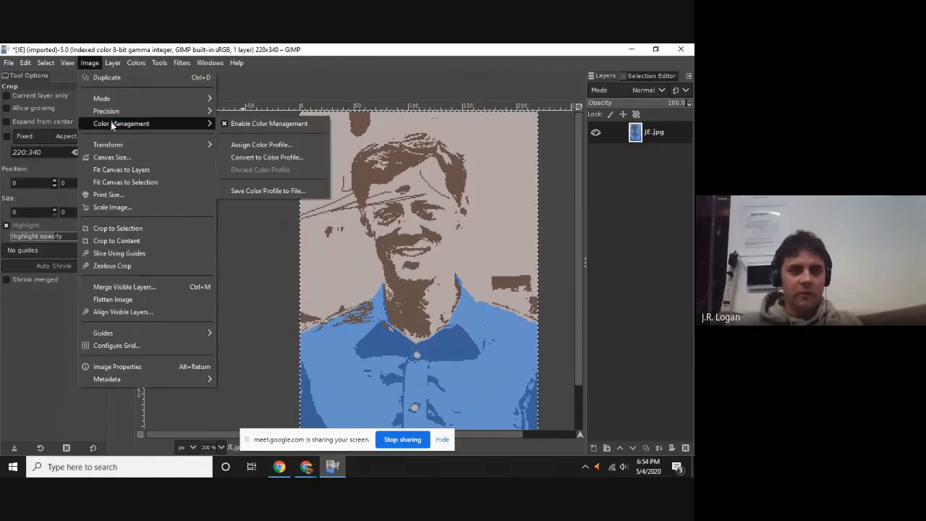
{"action": "left_click", "coordinate": [284, 93]}
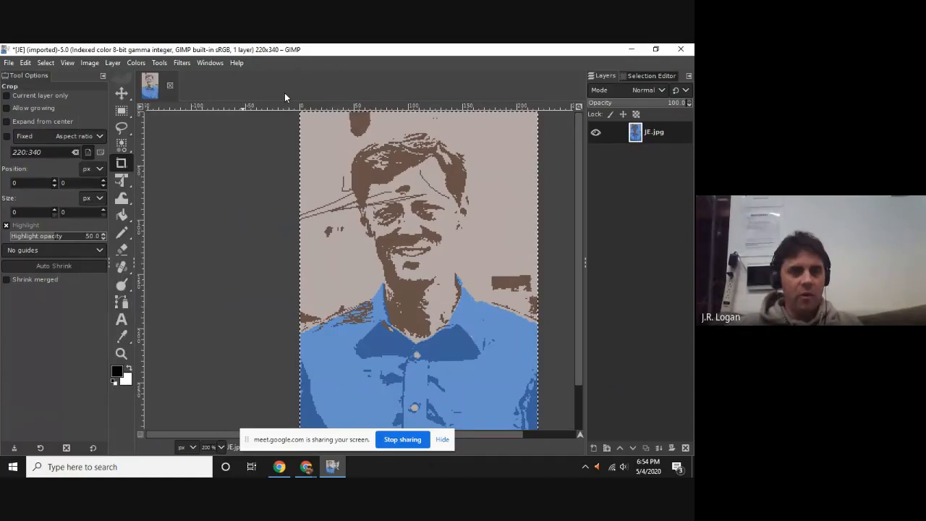
{"action": "key", "text": "ctrl+z"}
Convert the portrait to indexed colors with an optimum palette of at most 4 colors and no color dithering.
{"action": "left_click", "coordinate": [86, 63]}
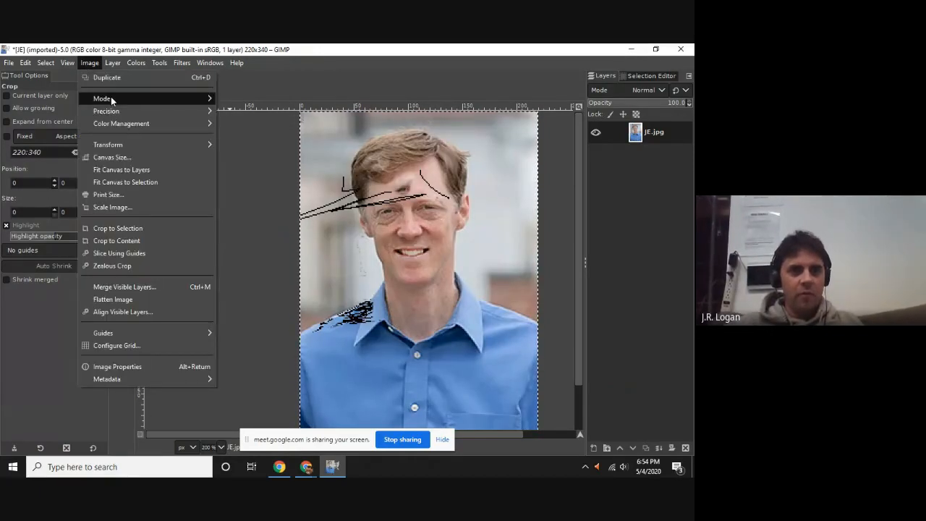
{"action": "mouse_move", "coordinate": [111, 97]}
{"action": "left_click", "coordinate": [242, 124]}
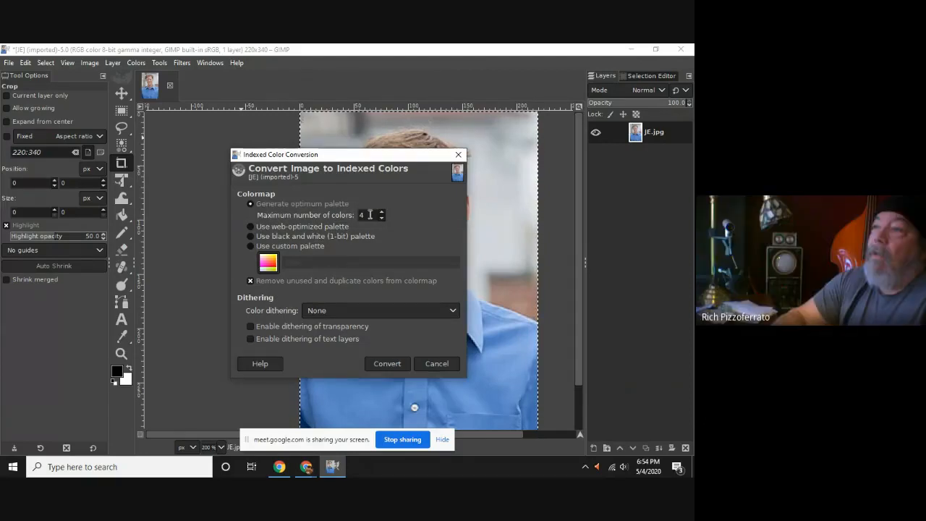
{"action": "left_click", "coordinate": [272, 246]}
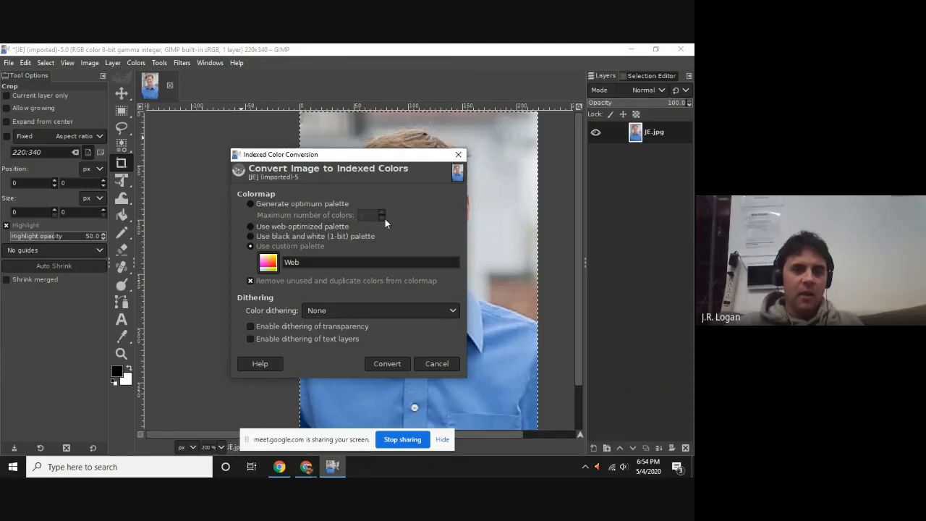
{"action": "left_click", "coordinate": [324, 206]}
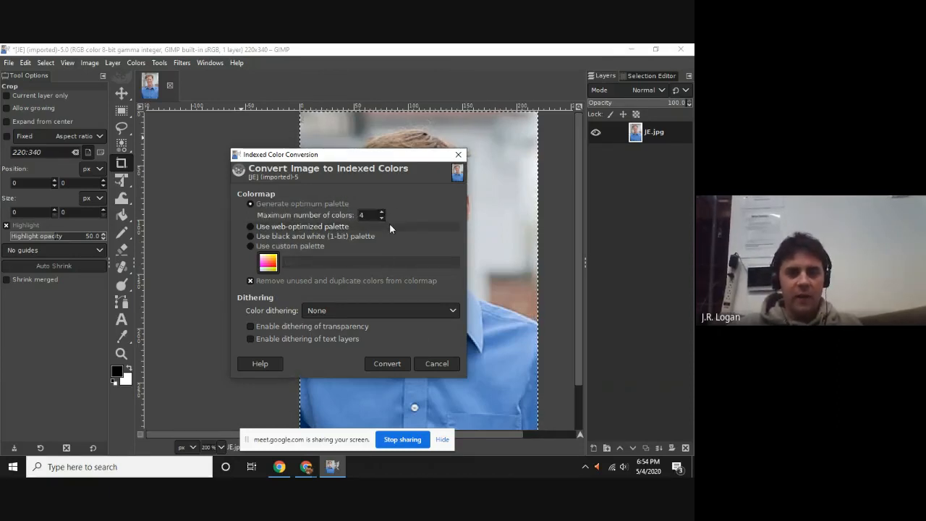
{"action": "left_click", "coordinate": [396, 365]}
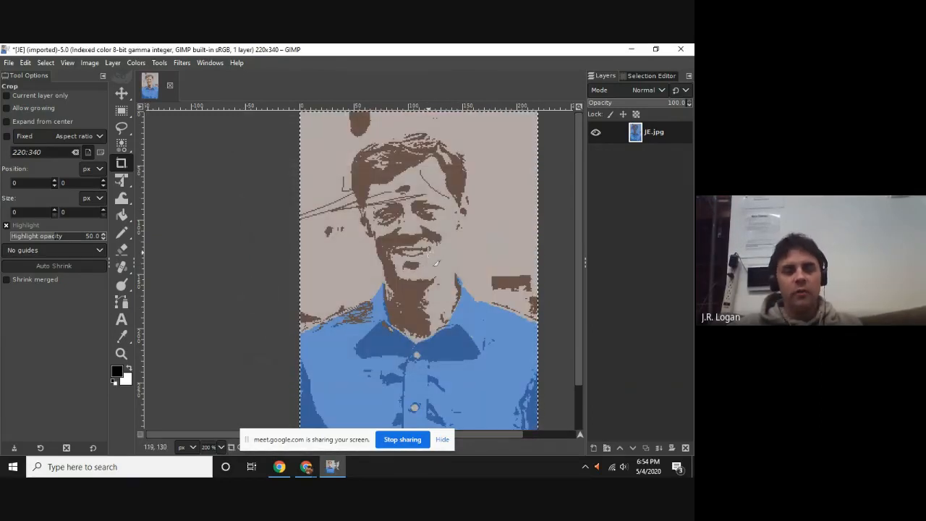
Check the participants in the Google Meet window and return to the indexed portrait in GIMP.
{"action": "key", "text": "alt+Tab"}
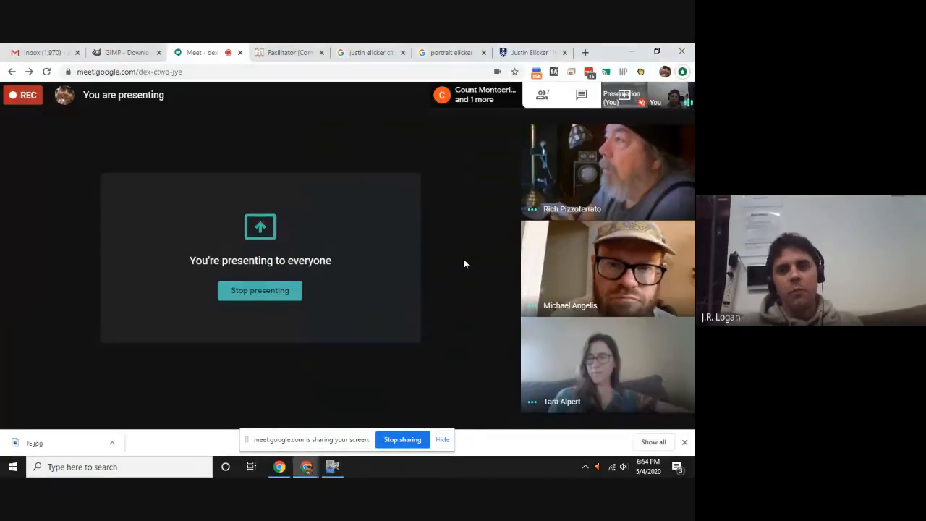
{"action": "key", "text": "alt+Tab"}
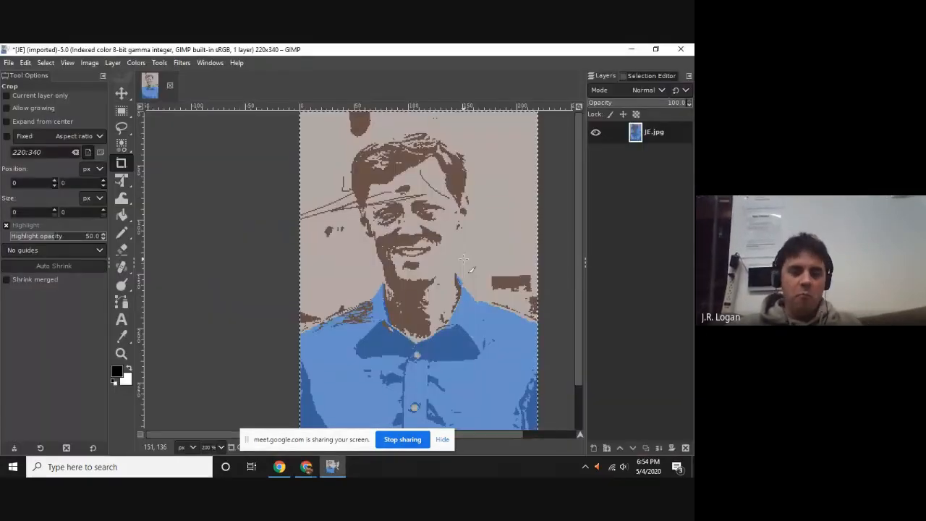
{"action": "key", "text": "alt+Tab"}
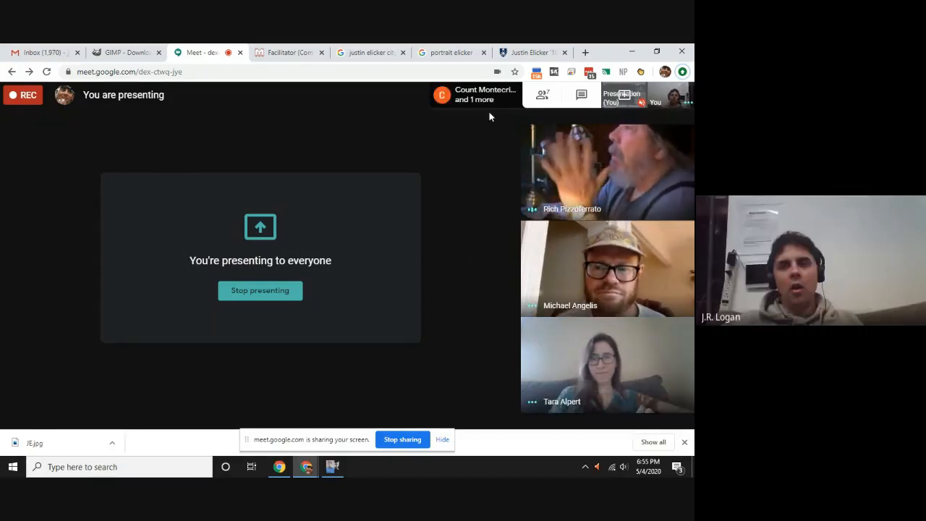
{"action": "key", "text": "alt+Tab"}
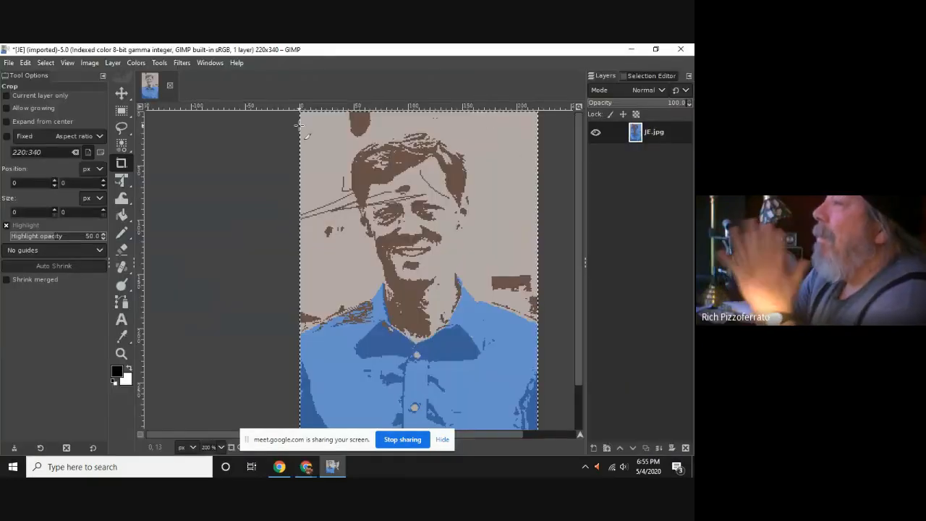
{"action": "key", "text": "alt+Tab"}
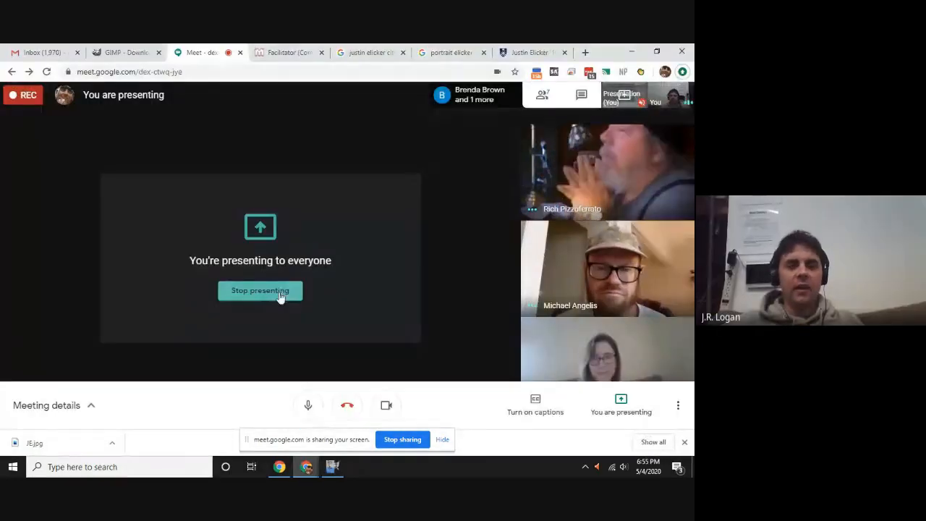
{"action": "key", "text": "alt+Tab"}
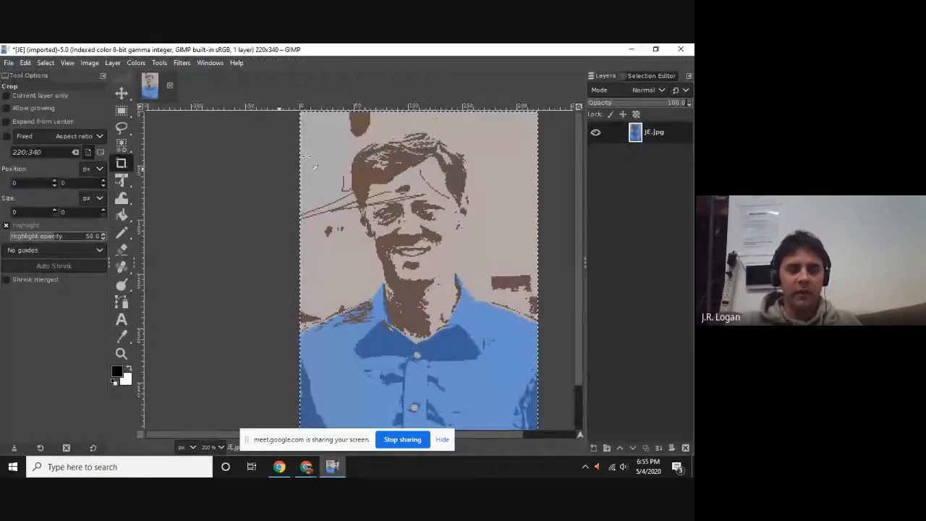
{"action": "key", "text": "alt+Tab"}
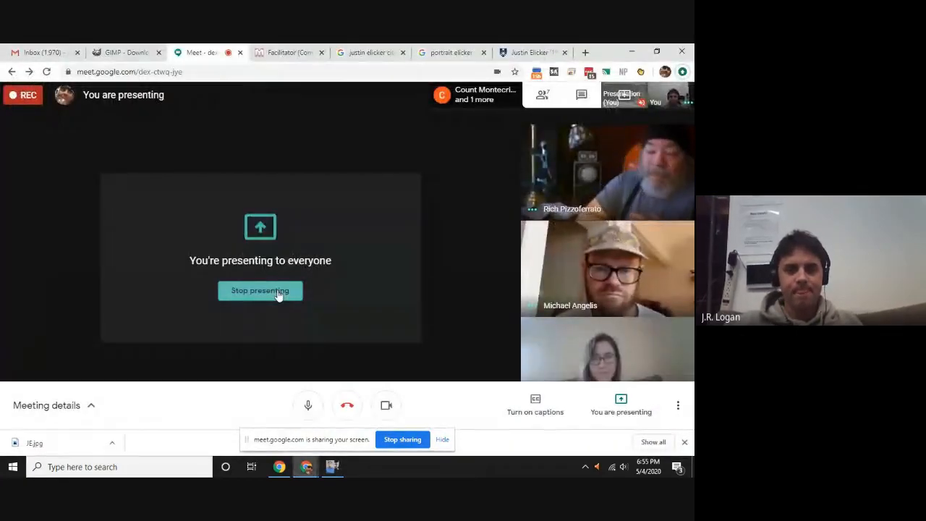
{"action": "key", "text": "alt+Tab"}
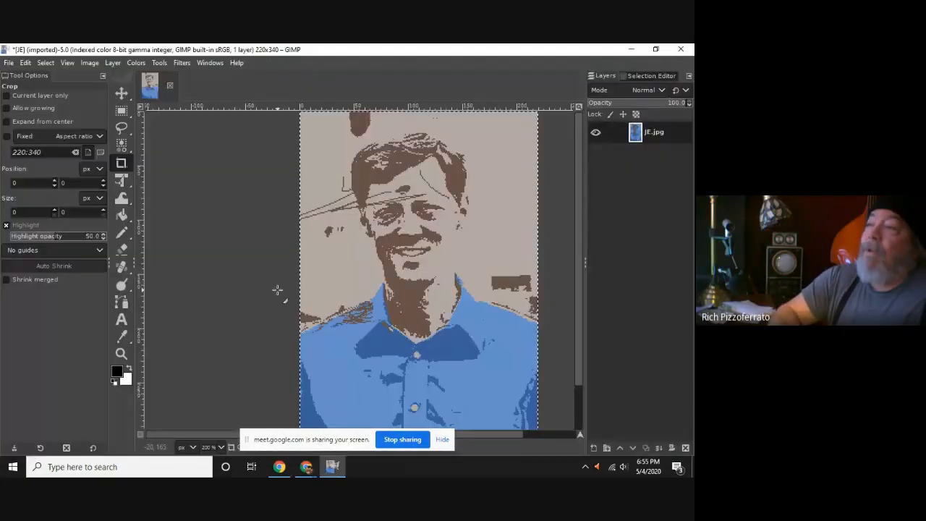
Look through the color adjustment and image precision options, and undo the 4-color indexed conversion.
{"action": "left_click", "coordinate": [136, 62]}
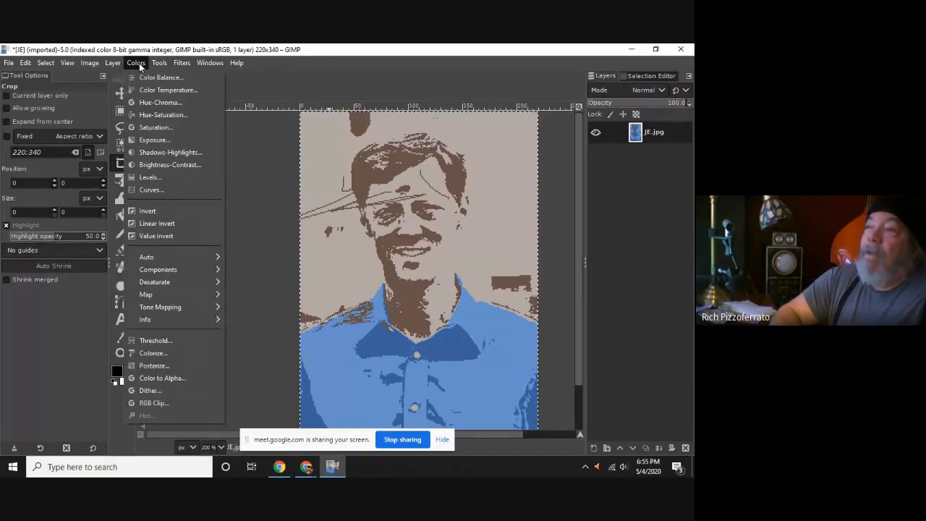
{"action": "mouse_move", "coordinate": [105, 64]}
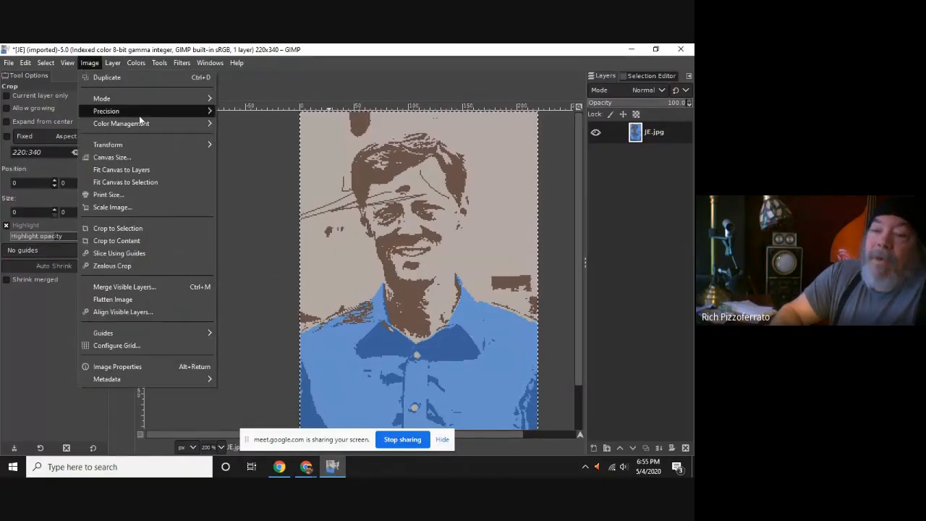
{"action": "mouse_move", "coordinate": [138, 113]}
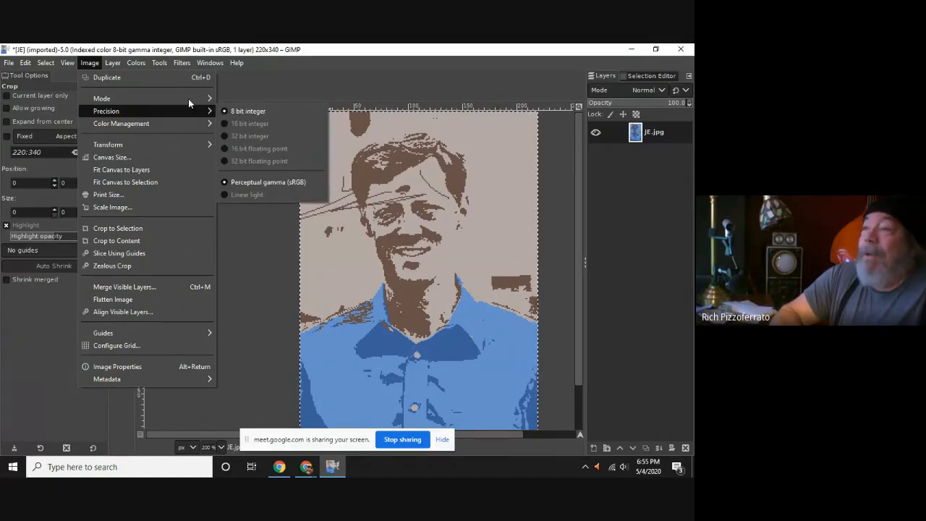
{"action": "left_click", "coordinate": [351, 86]}
{"action": "key", "text": "ctrl+z"}
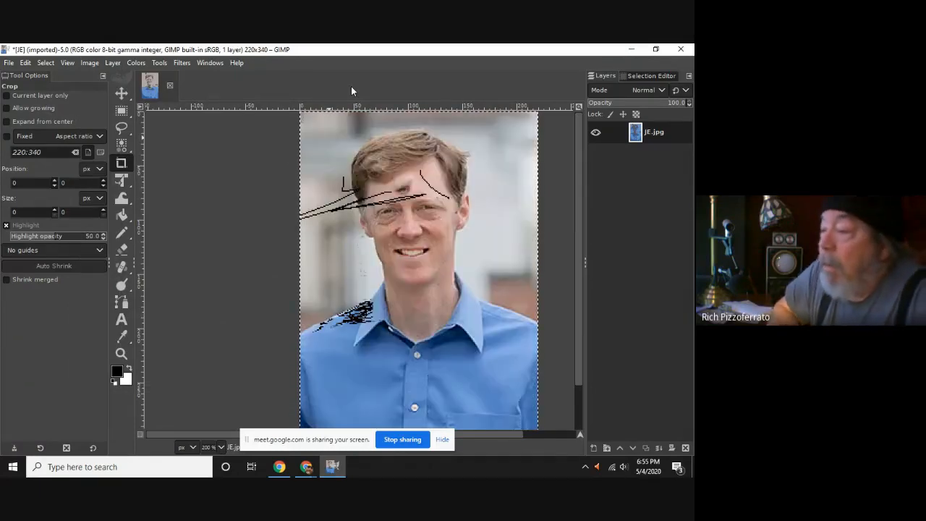
Try indexed conversion with a 4-color optimum palette and transparency dithering enabled, and undo it.
{"action": "left_click", "coordinate": [113, 62]}
{"action": "mouse_move", "coordinate": [125, 116]}
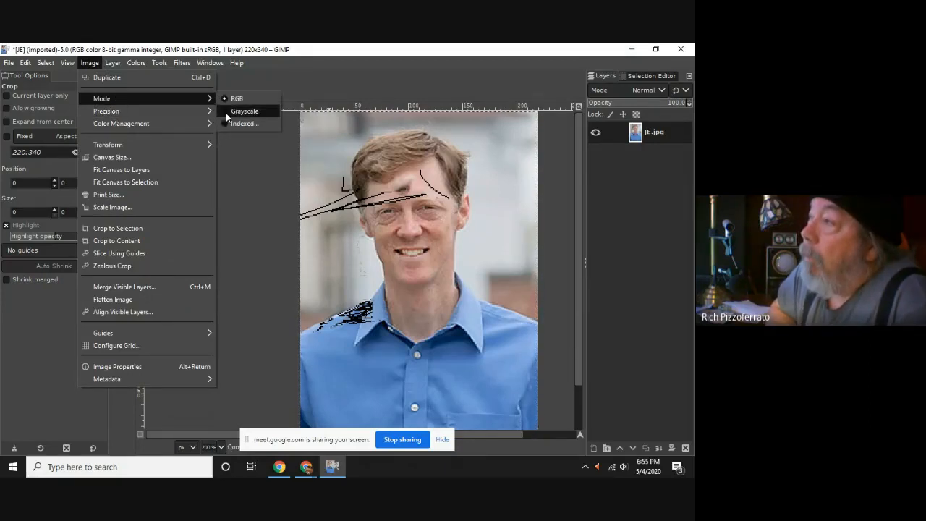
{"action": "left_click", "coordinate": [232, 123]}
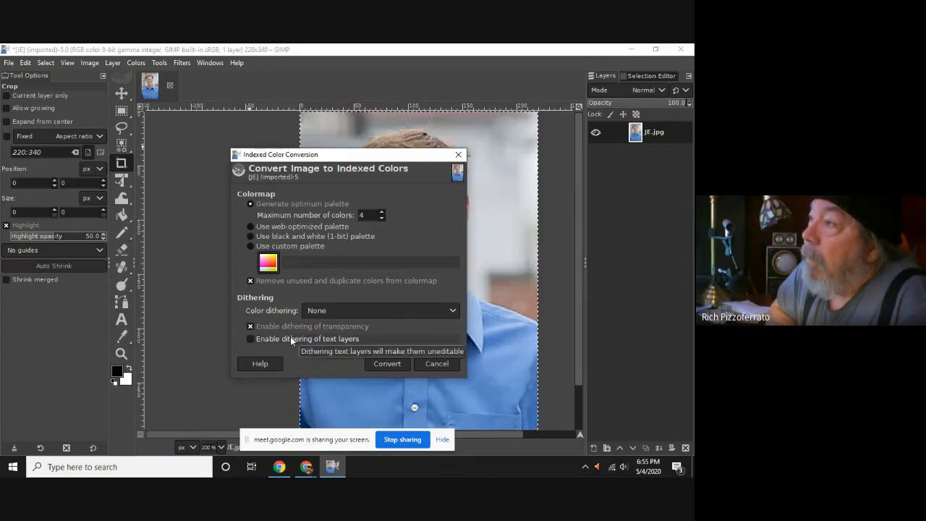
{"action": "left_click", "coordinate": [396, 364]}
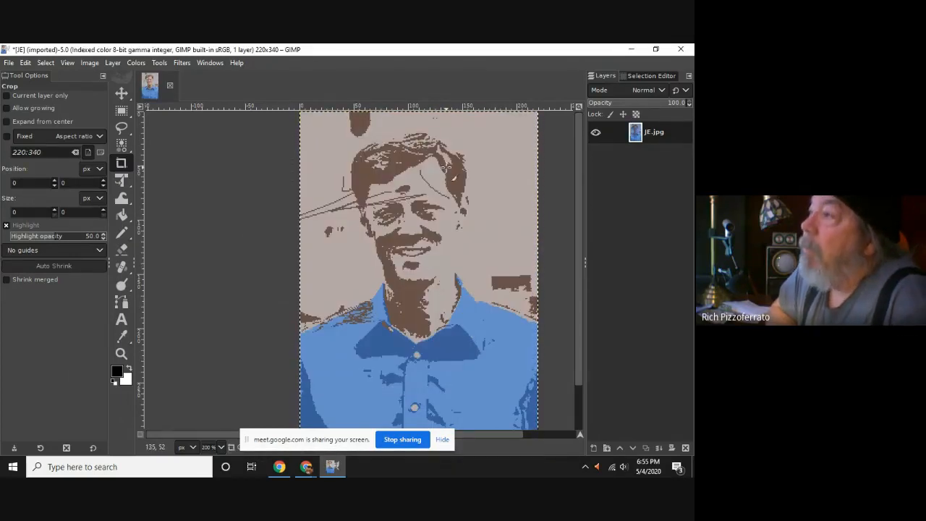
{"action": "key", "text": "ctrl+z"}
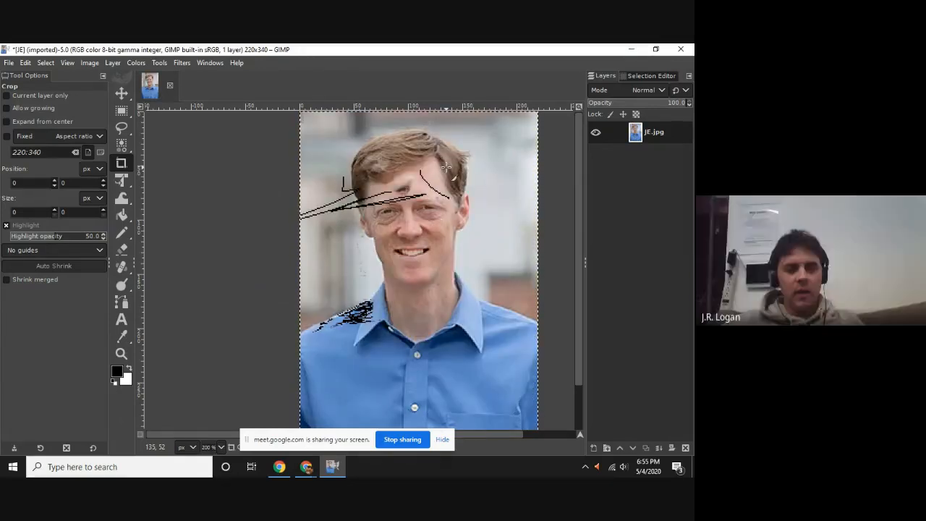
Check the Google Meet window again and return to the RGB portrait in GIMP.
{"action": "key", "text": "alt+Tab"}
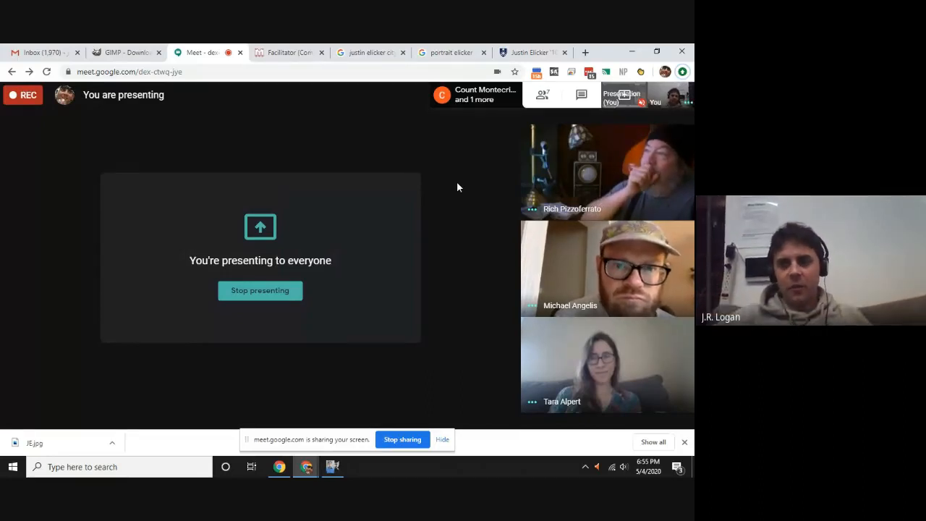
{"action": "key", "text": "alt+Tab"}
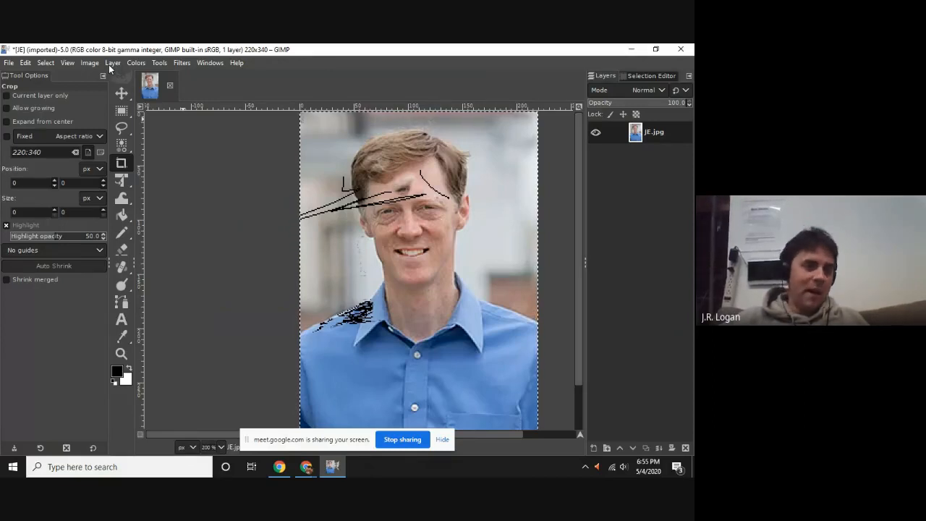
{"action": "key", "text": "alt+Tab"}
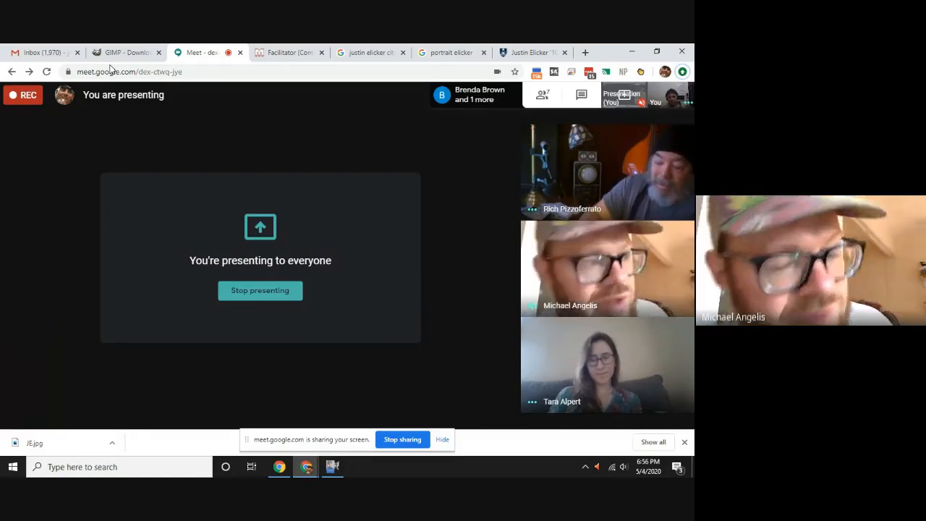
{"action": "key", "text": "alt+Tab"}
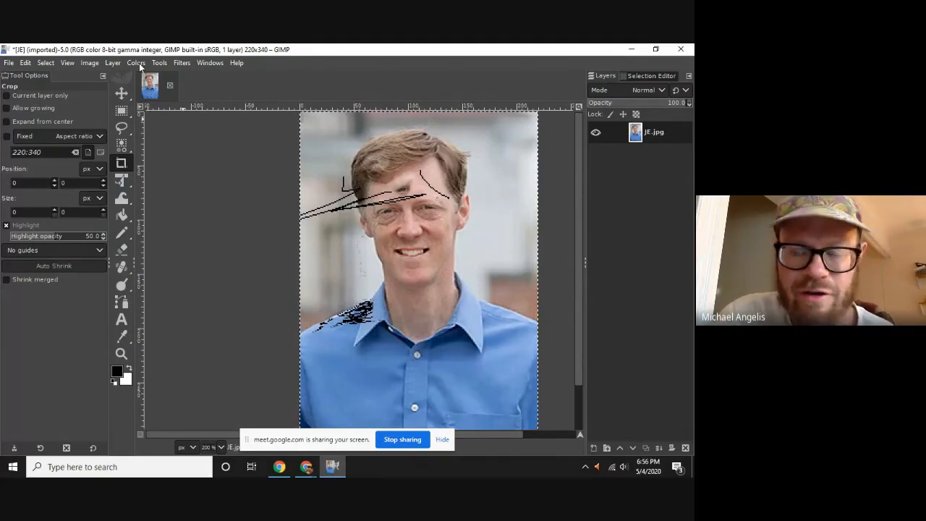
Review the available blend modes and the default and legacy mode groups for the JE.jpg layer.
{"action": "left_click", "coordinate": [644, 91]}
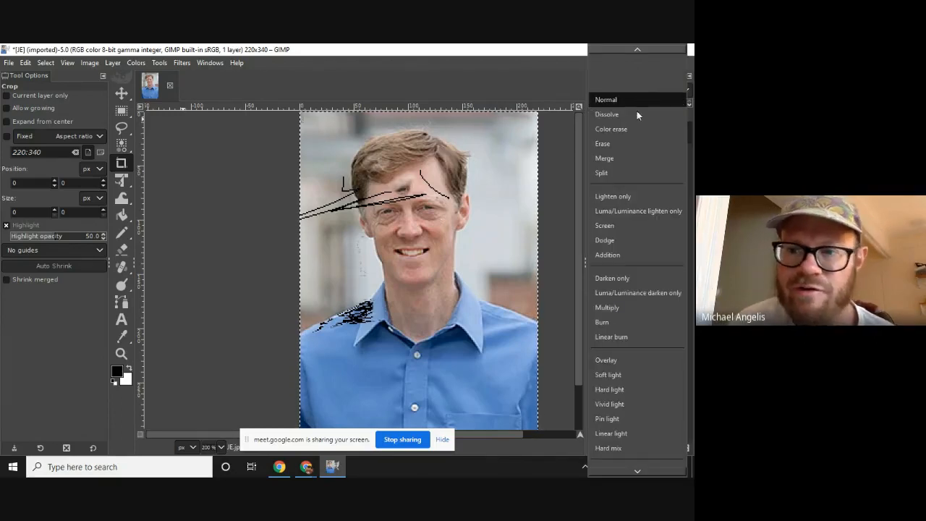
{"action": "left_click", "coordinate": [454, 68]}
{"action": "scroll", "coordinate": [556, 324], "scroll_direction": "down", "scroll_amount": 2}
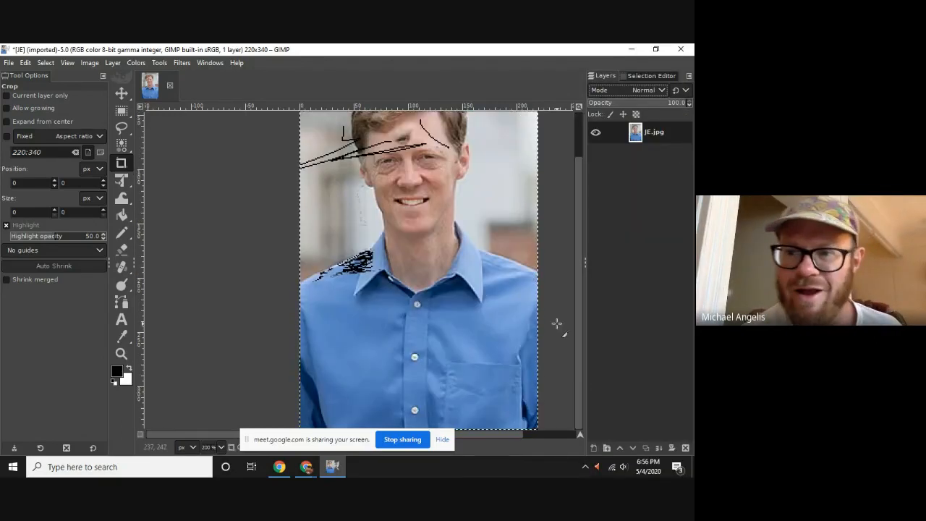
{"action": "scroll", "coordinate": [450, 329], "scroll_direction": "up", "scroll_amount": 2}
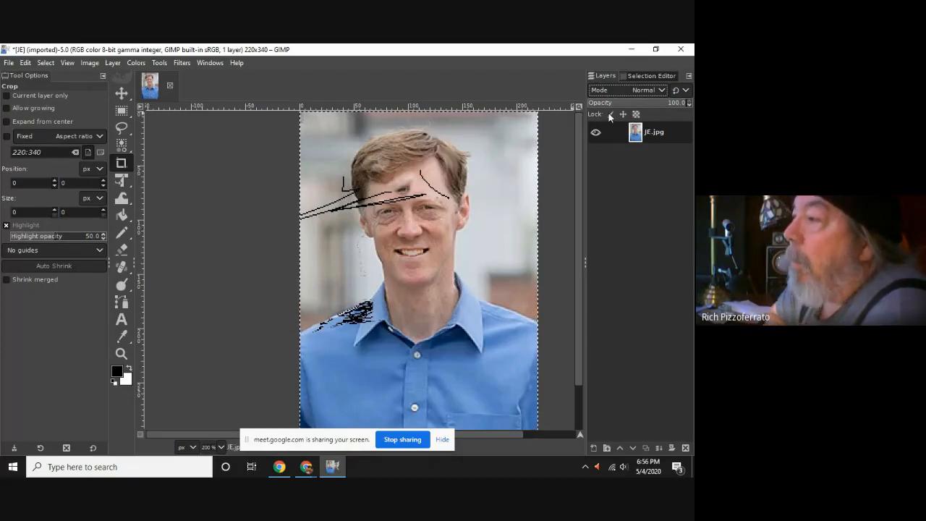
{"action": "left_click", "coordinate": [685, 90]}
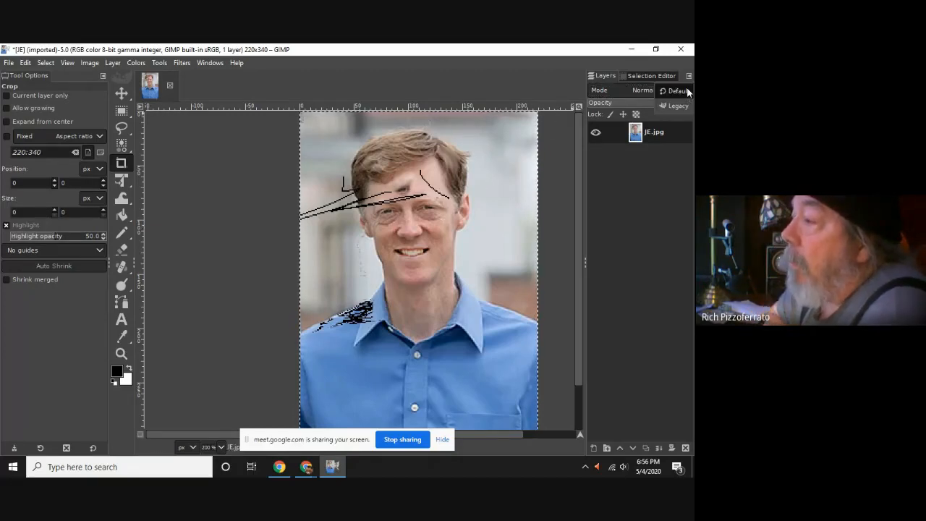
{"action": "left_click", "coordinate": [677, 201]}
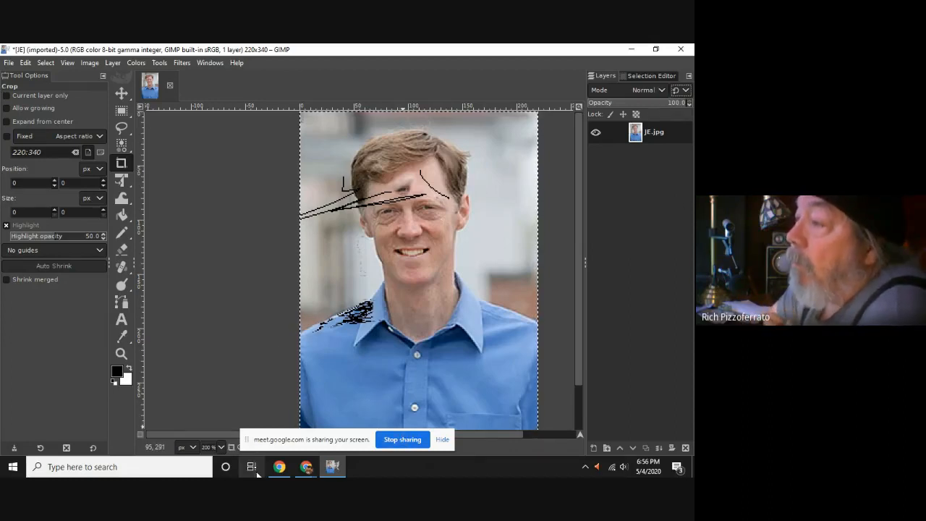
Switch to Chrome, search Google in a new tab for "gimp scotastic color screen print", and accept the suggested spelling "stochastic".
{"action": "left_click", "coordinate": [280, 468]}
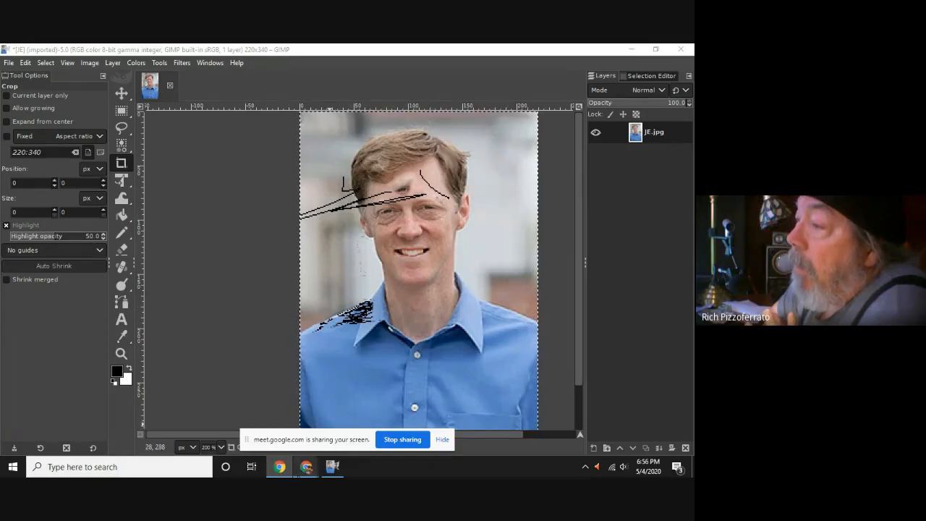
{"action": "mouse_move", "coordinate": [306, 466]}
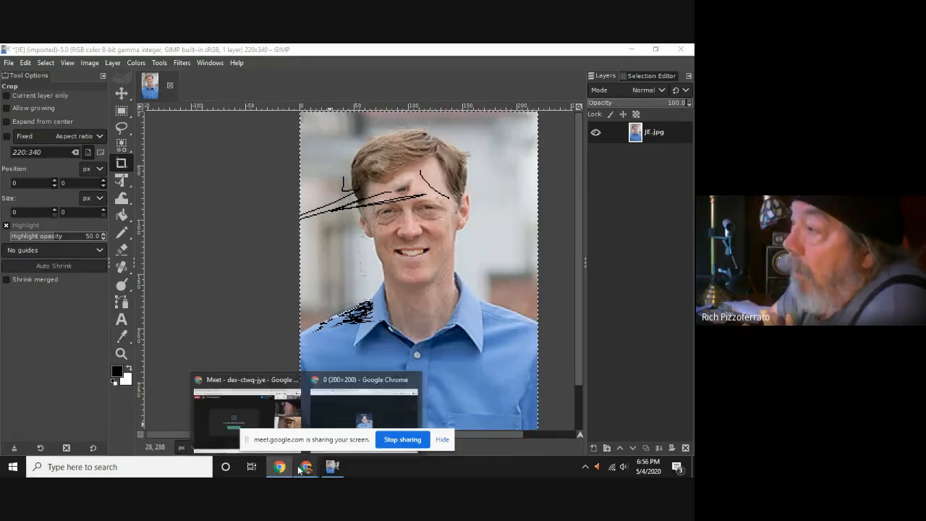
{"action": "left_click", "coordinate": [322, 407]}
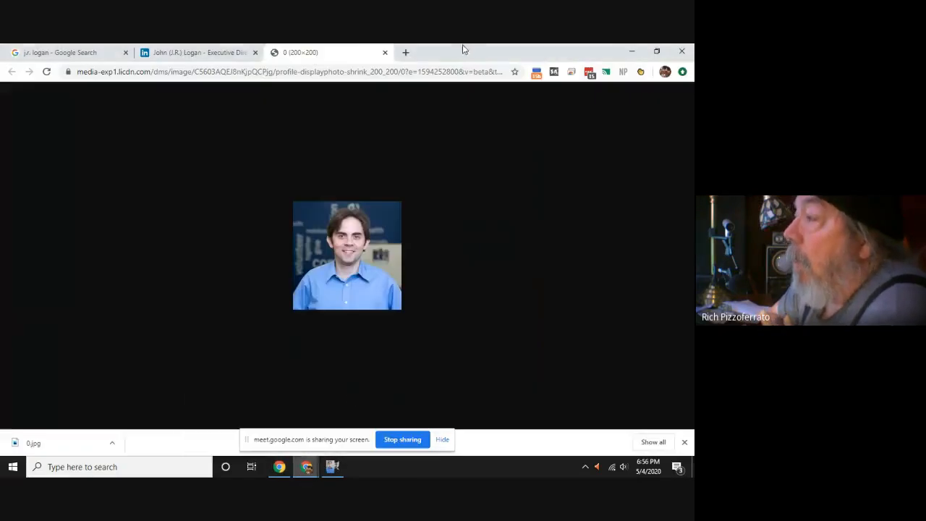
{"action": "left_click", "coordinate": [406, 54]}
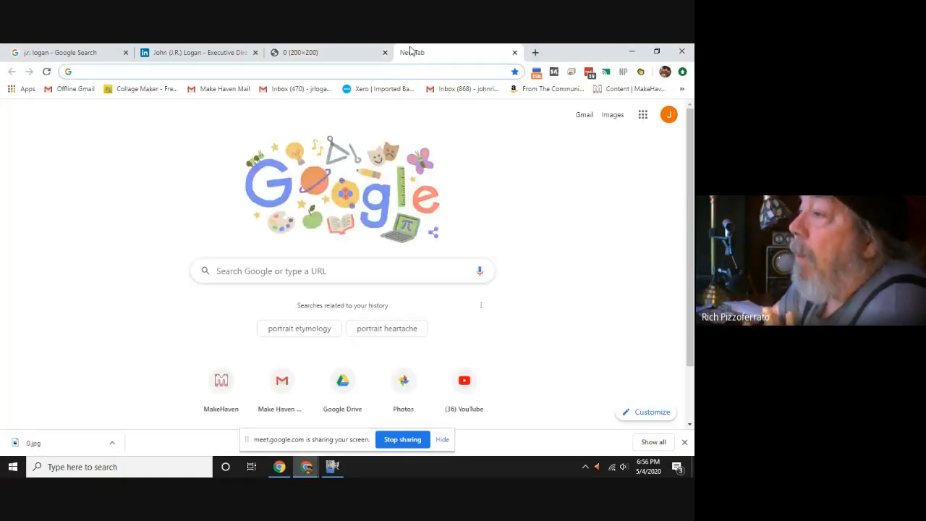
{"action": "type", "text": "gimp"}
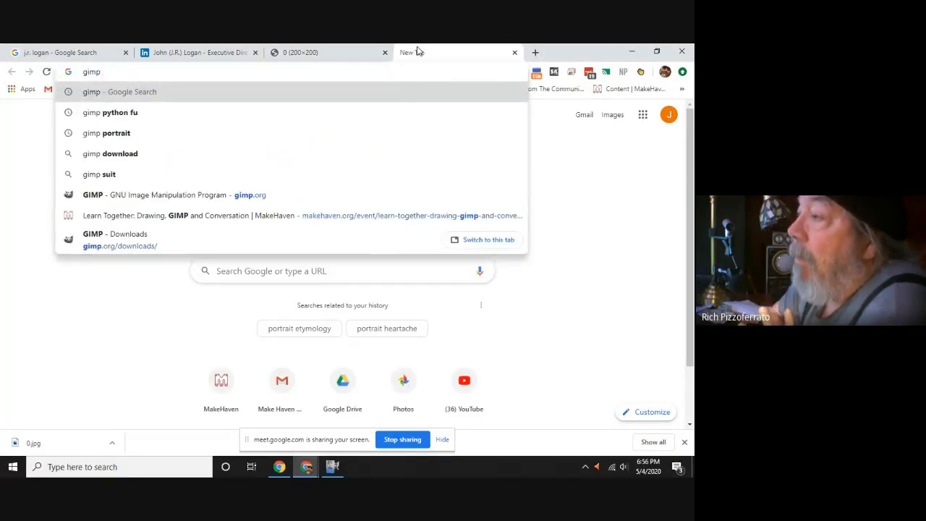
{"action": "type", "text": " scotastic"}
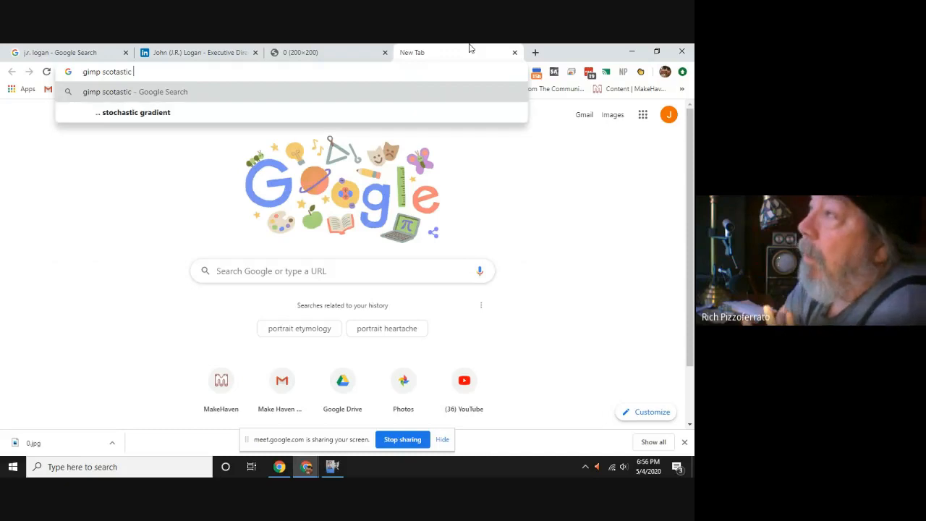
{"action": "type", "text": "screen ri"}
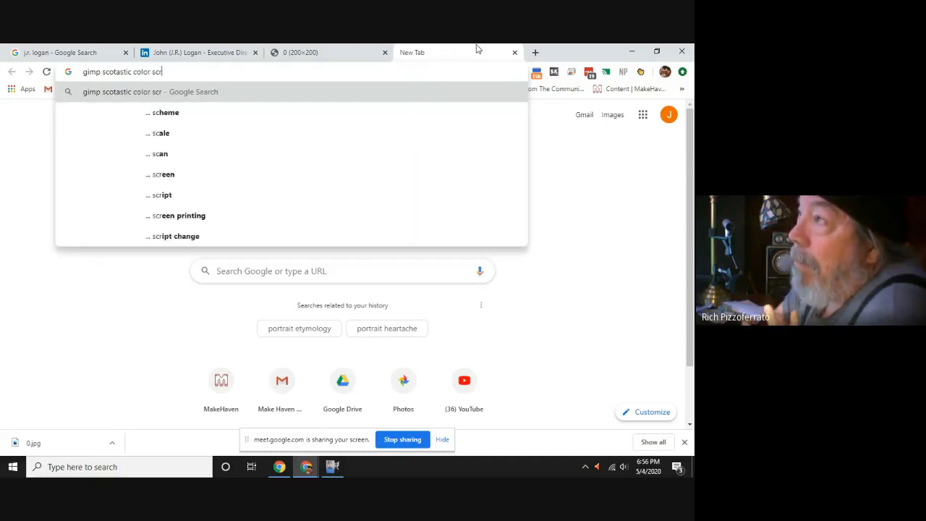
{"action": "key", "text": "BackSpace"}
{"action": "key", "text": "BackSpace"}
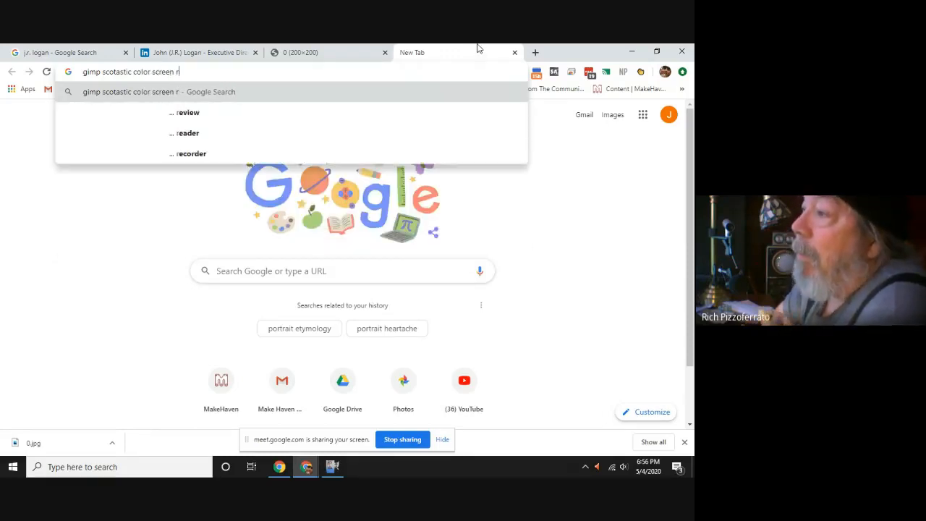
{"action": "type", "text": "print"}
{"action": "key", "text": "Return"}
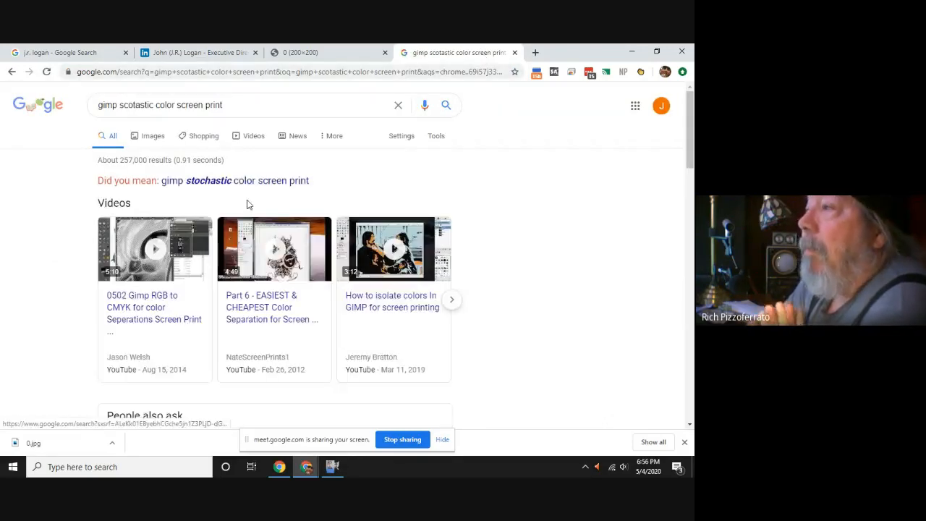
{"action": "left_click", "coordinate": [245, 181]}
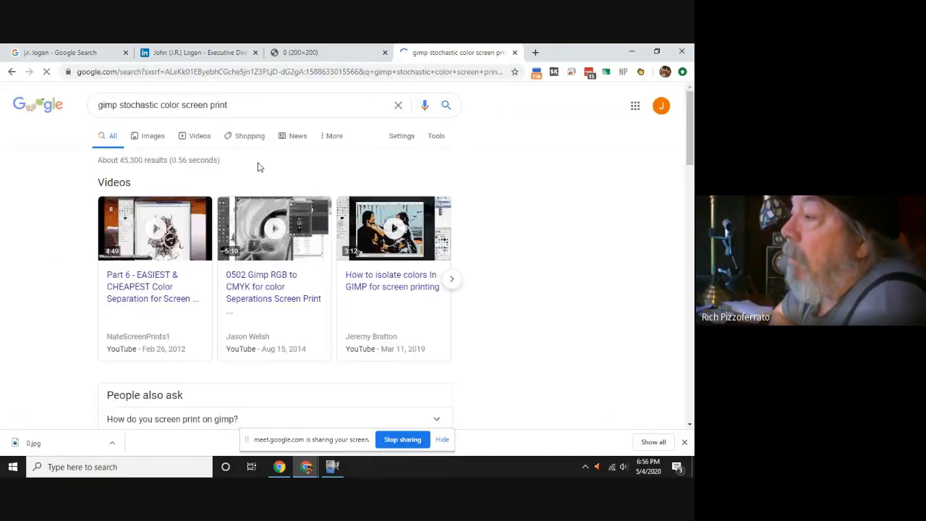
Open the search results "The Print Plugin - GIMP" and "The Artist's Corner" in separate tabs and view the Print Plugin page.
{"action": "scroll", "coordinate": [258, 167], "scroll_direction": "down", "scroll_amount": 4}
{"action": "scroll", "coordinate": [248, 229], "scroll_direction": "down", "scroll_amount": 1}
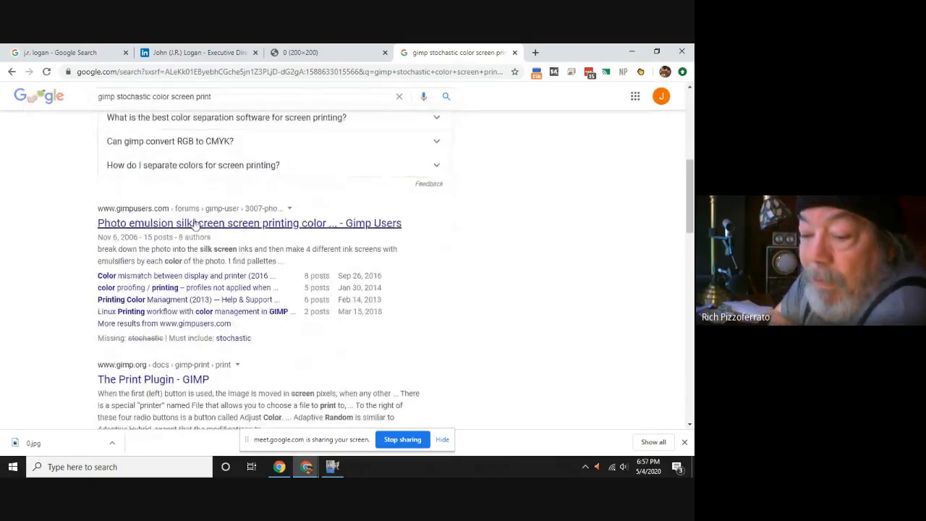
{"action": "scroll", "coordinate": [152, 282], "scroll_direction": "down", "scroll_amount": 2}
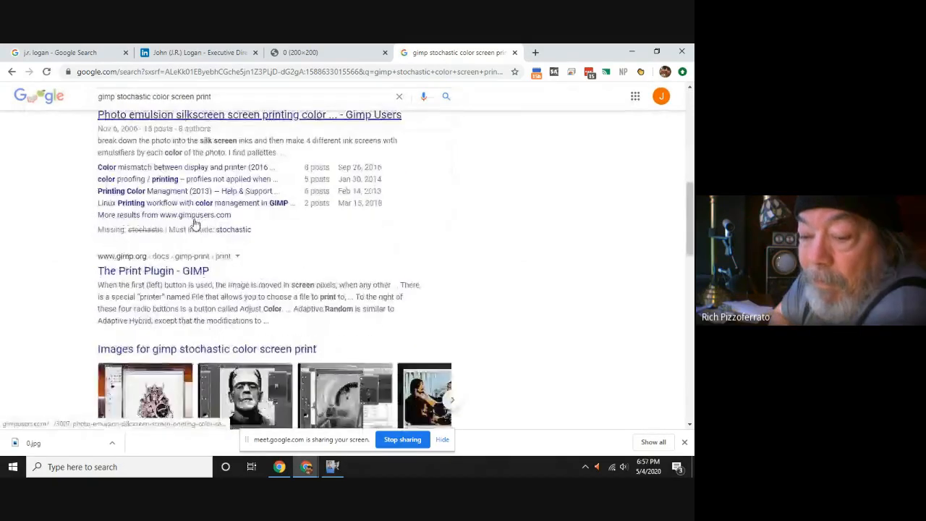
{"action": "middle_click", "coordinate": [152, 279]}
{"action": "scroll", "coordinate": [152, 281], "scroll_direction": "down", "scroll_amount": 3}
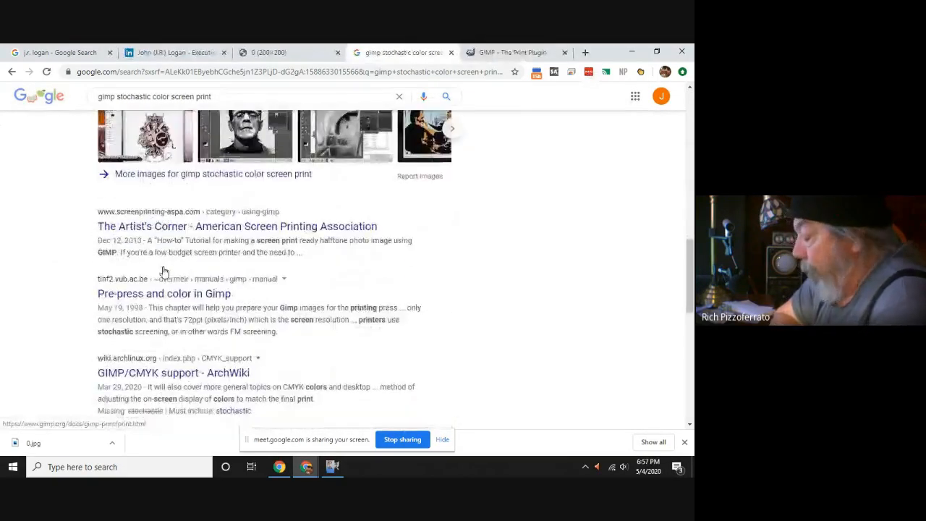
{"action": "middle_click", "coordinate": [178, 229]}
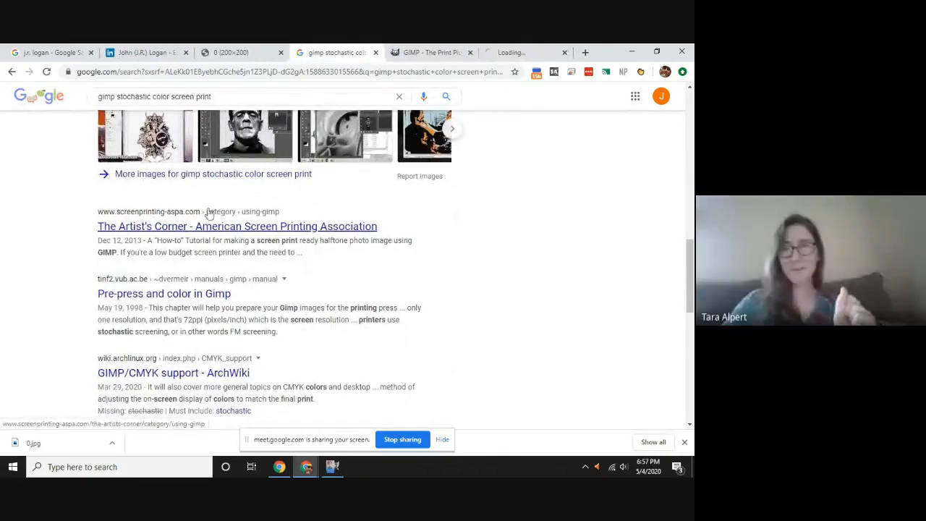
{"action": "left_click", "coordinate": [445, 51]}
{"action": "key", "text": "alt+Tab"}
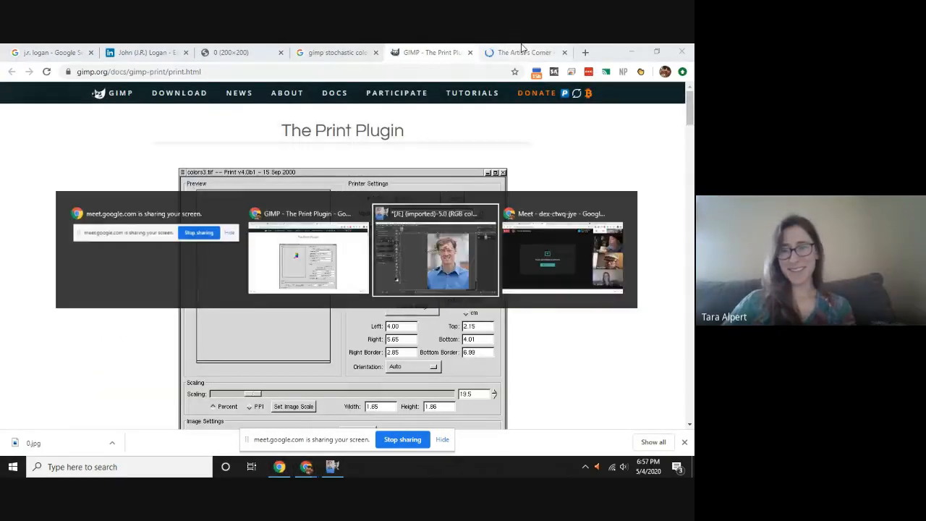